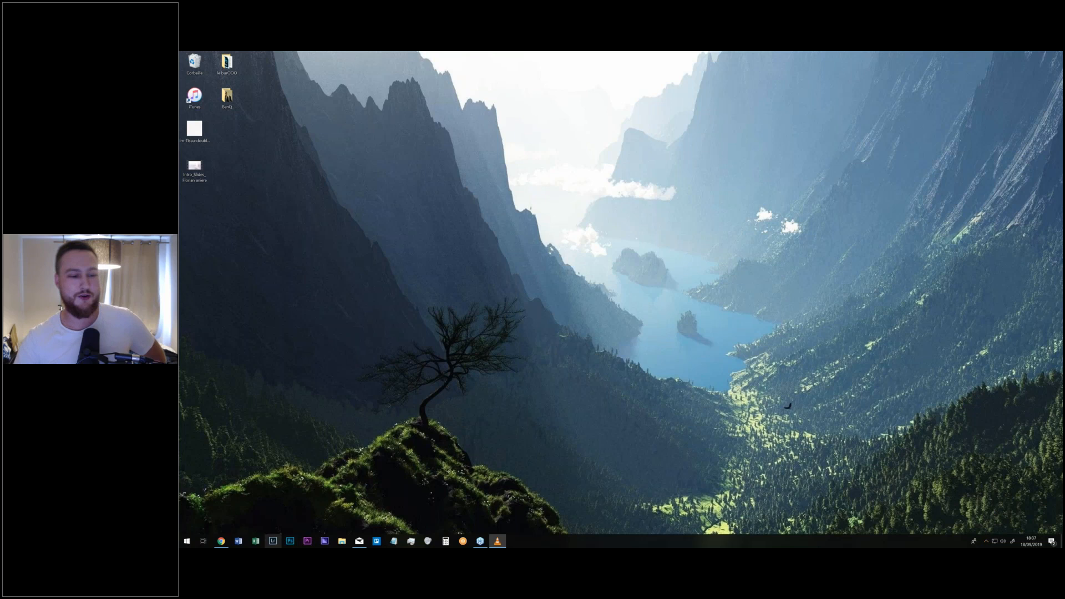
Switch to Lightroom and close the VLC media player window.
click(273, 542)
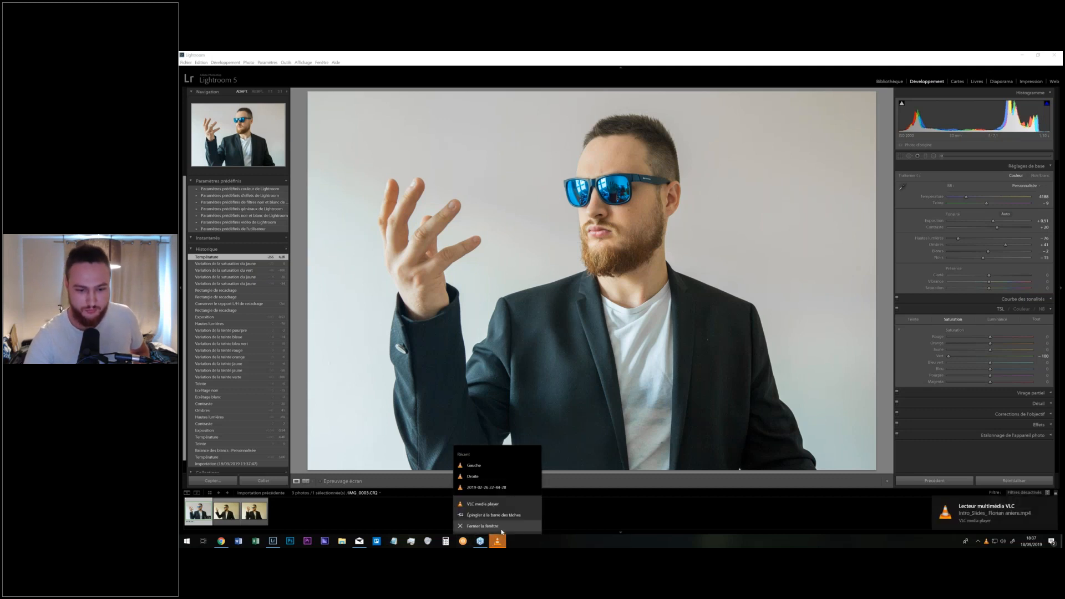
click(501, 530)
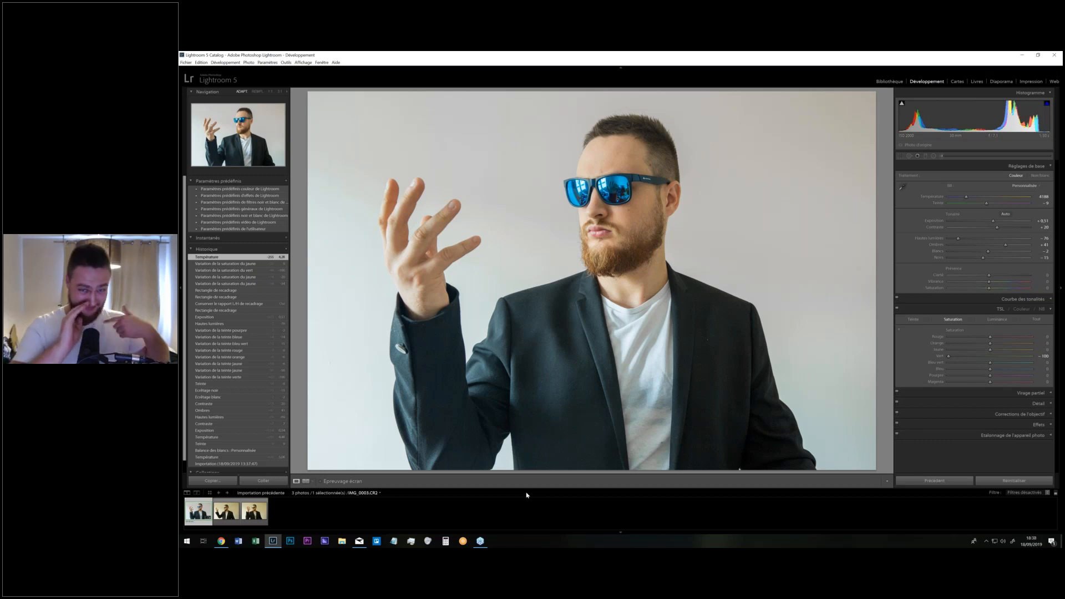
Look through the three imported portraits and compare the edited one with its original in the before/after view.
click(230, 518)
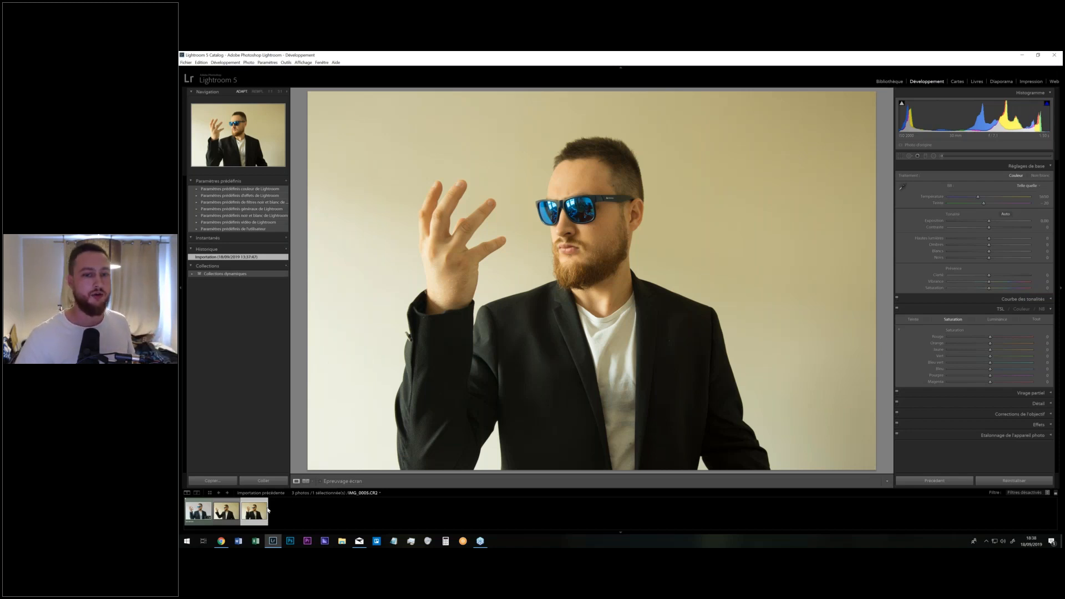
click(227, 510)
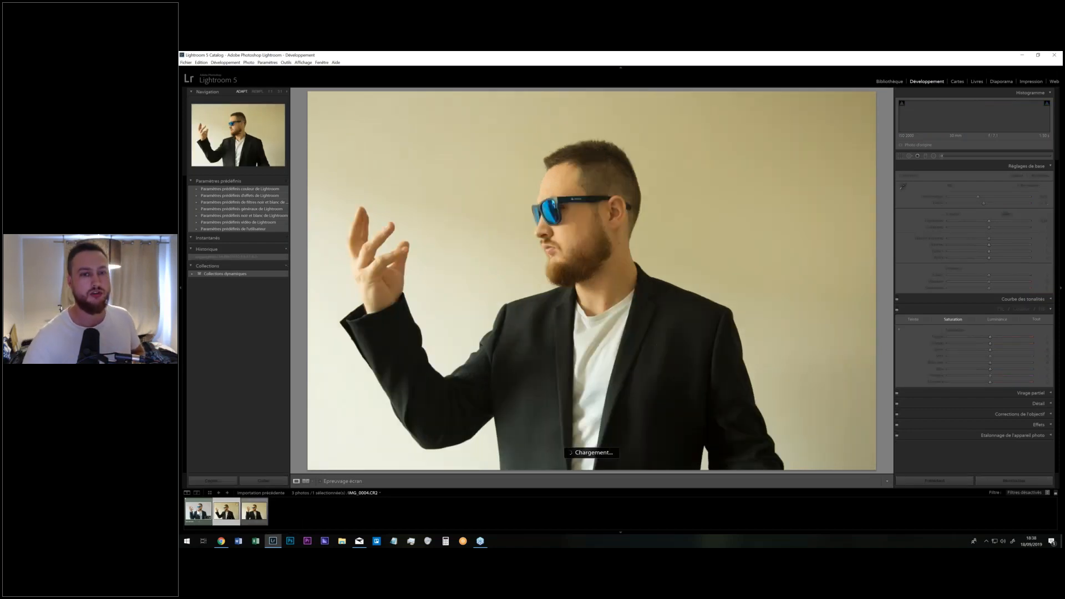
click(199, 513)
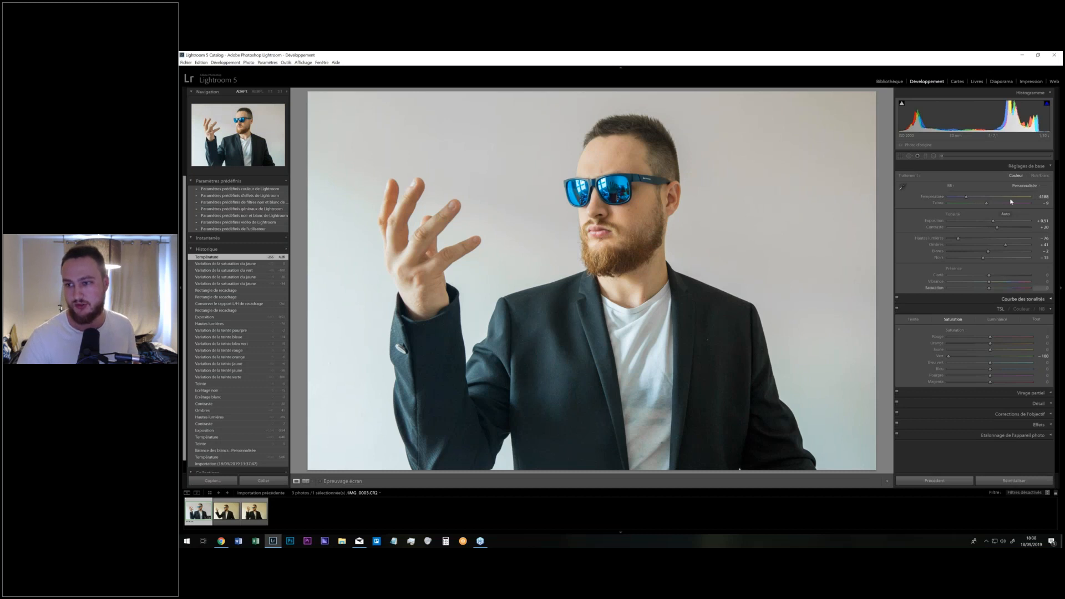
click(306, 481)
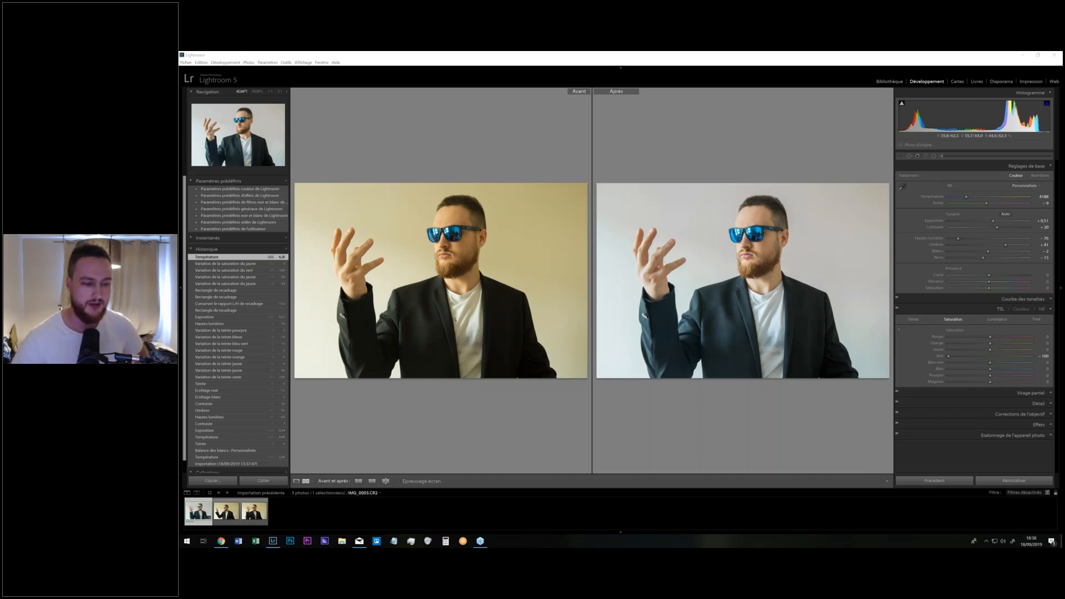
click(297, 481)
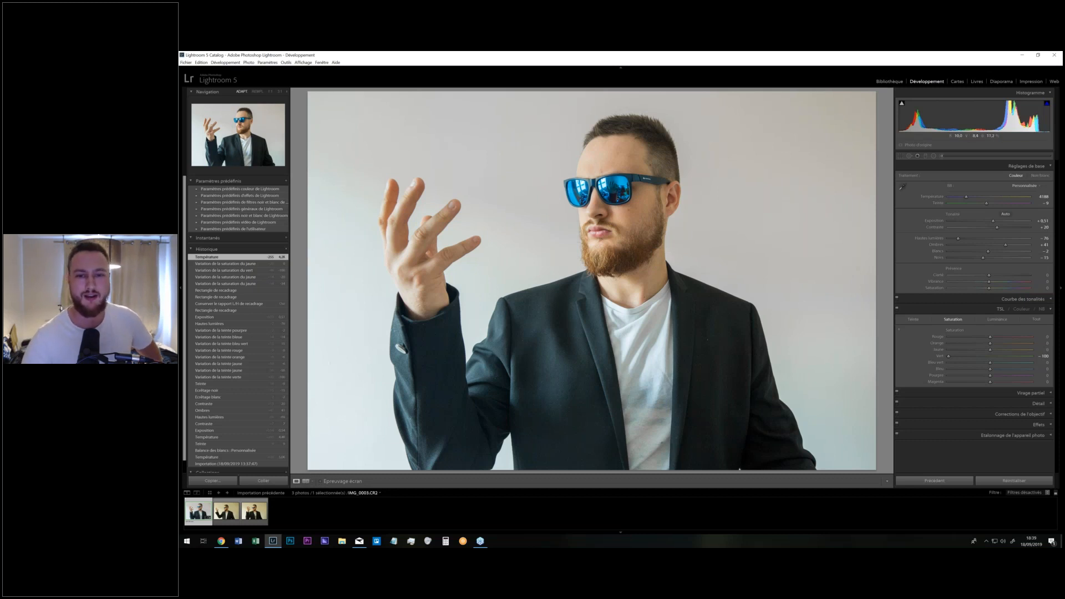
Examine the sunglasses, face and jacket of the edited portrait at close range, and return to the full view.
click(612, 161)
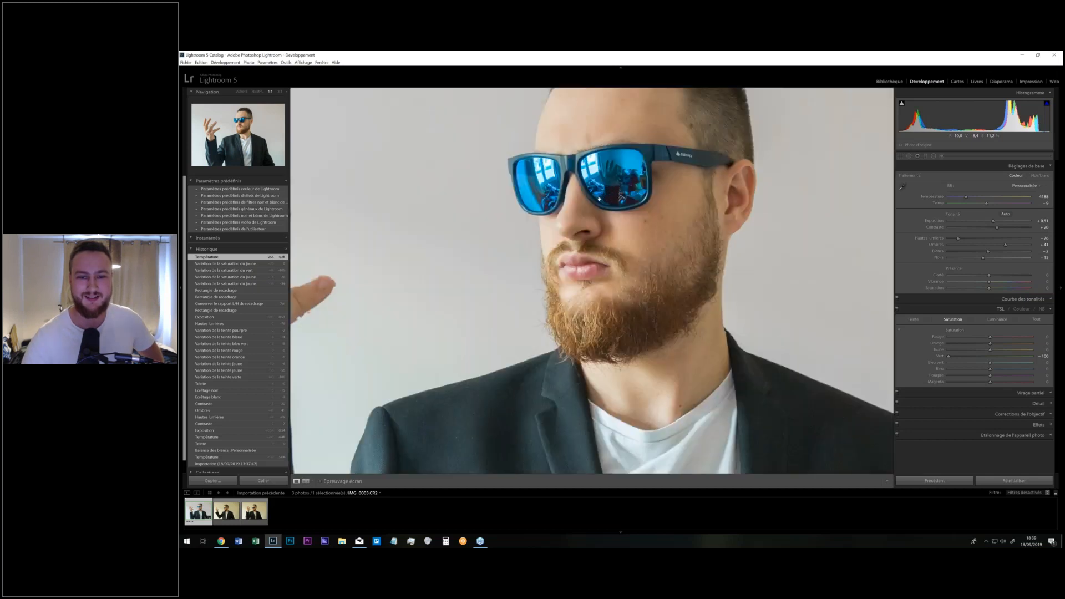
scroll(586, 218, down, 5)
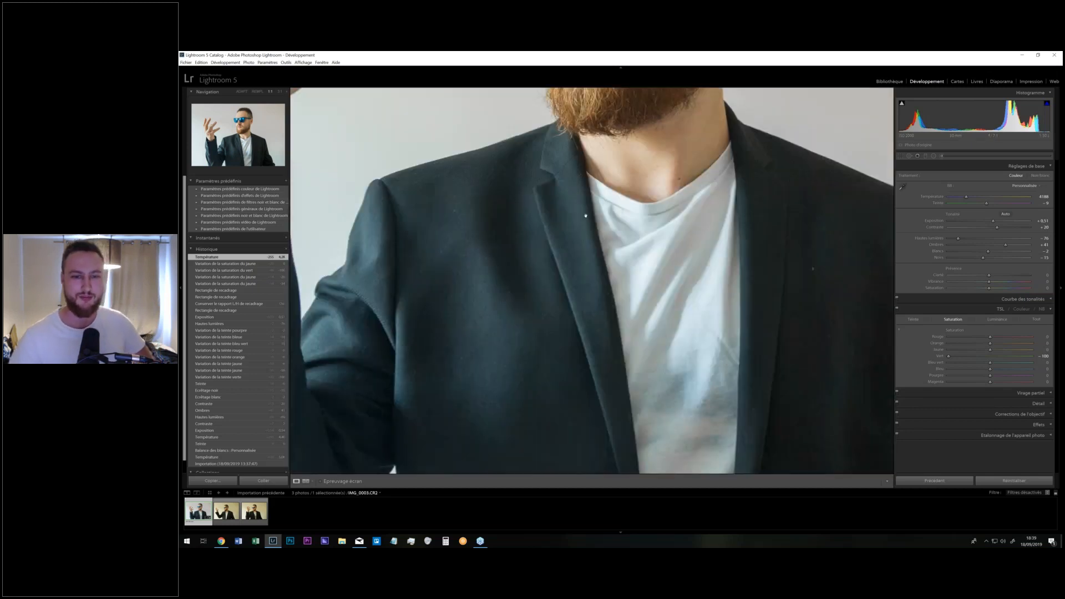
scroll(586, 218, up, 5)
click(586, 218)
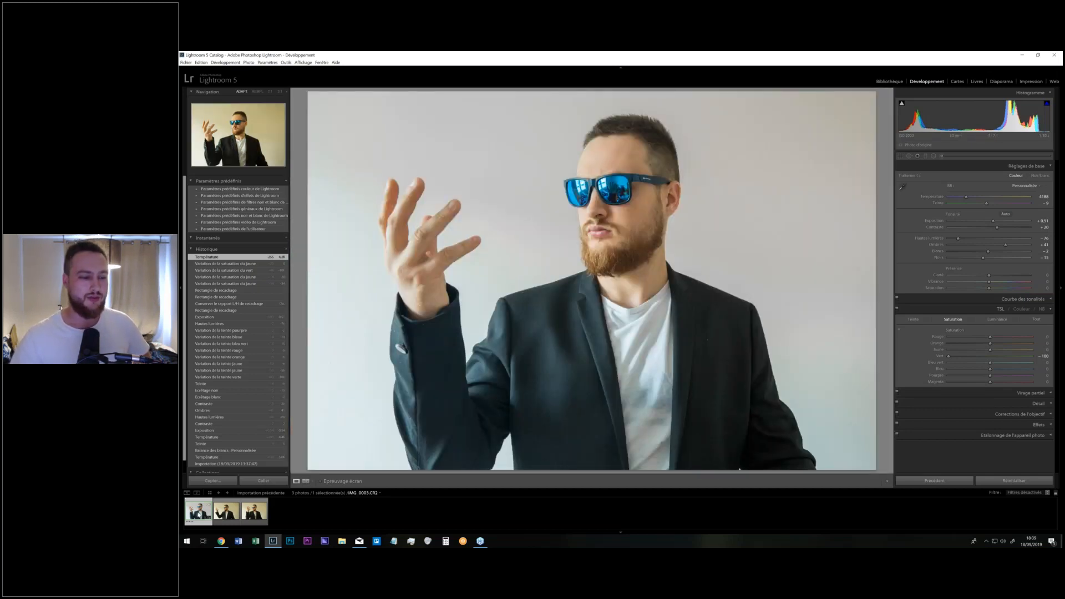
Open the edited portrait IMG_0003.CR2 from Lightroom in Adobe Photoshop CC, discarding the embedded colour profile.
right_click(198, 511)
mouse_move(255, 392)
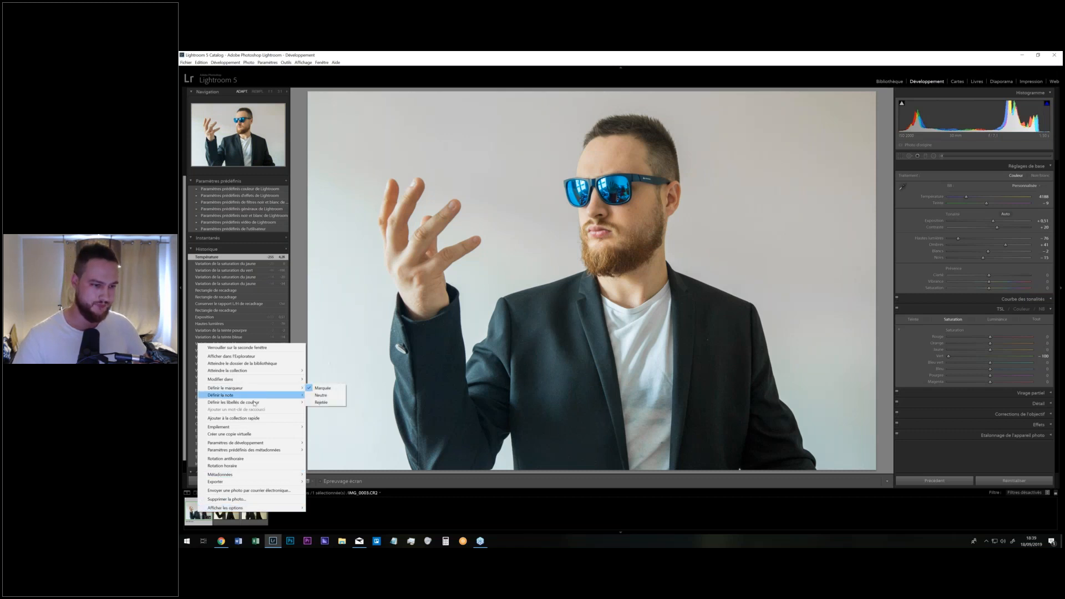
click(198, 511)
right_click(197, 510)
mouse_move(294, 378)
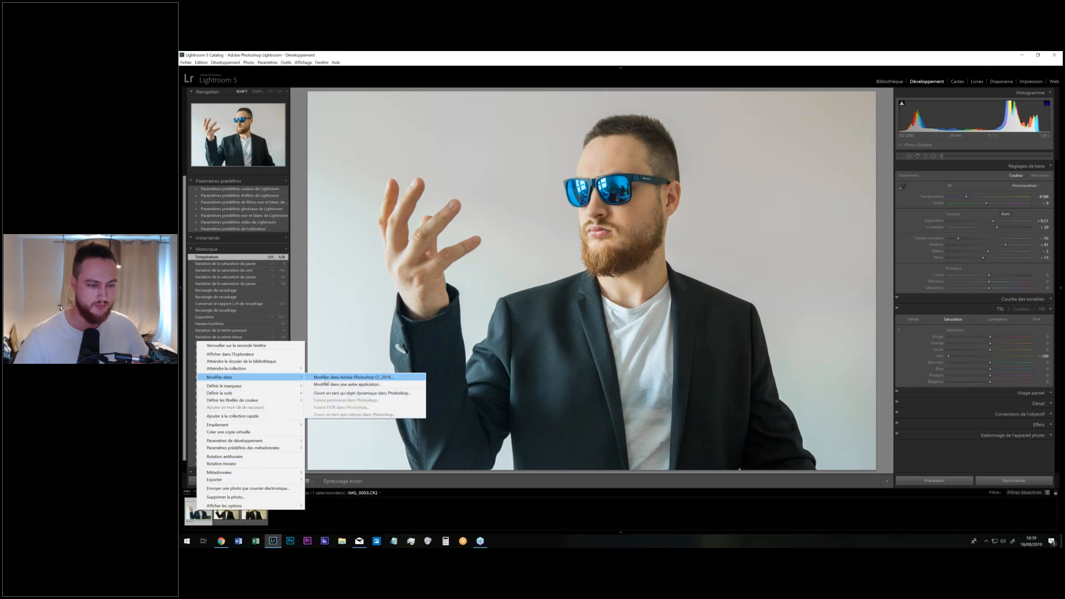
click(349, 377)
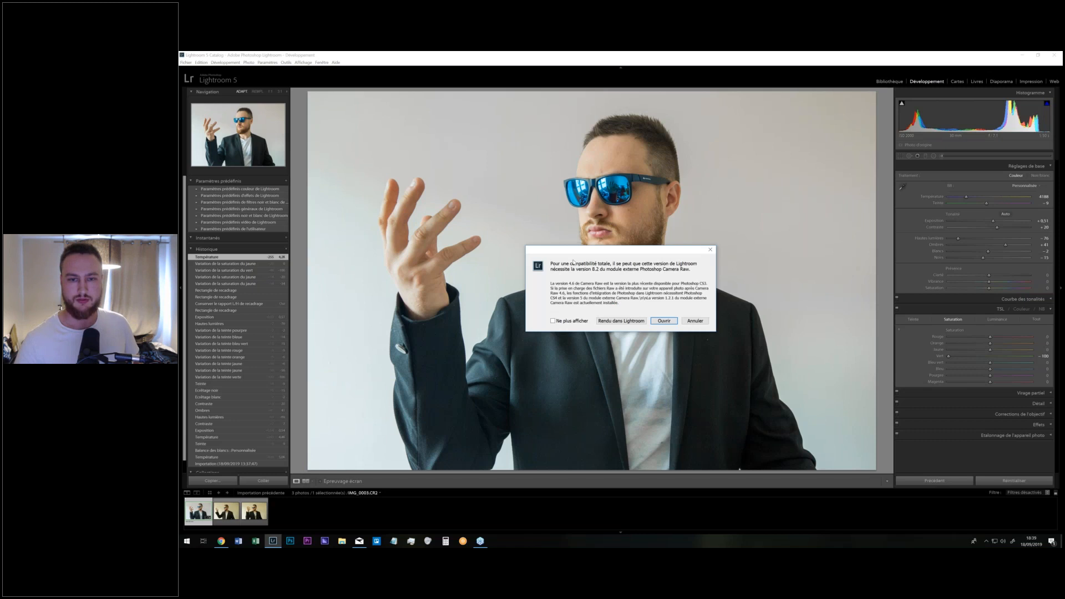
click(663, 321)
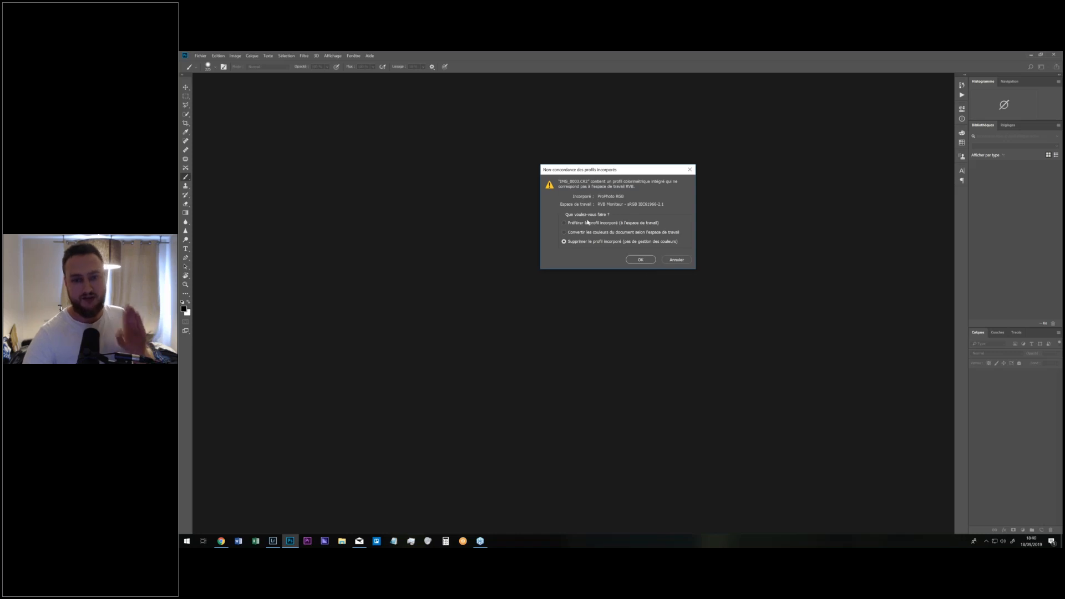
click(640, 259)
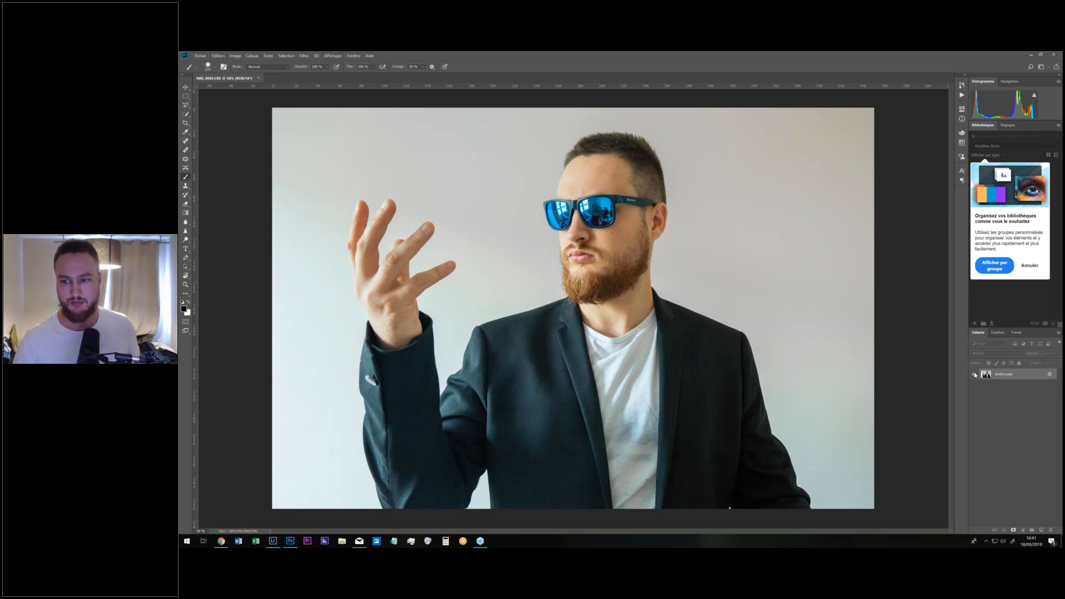
Convert the locked background into the regular layer Calque 0 and hide it.
double_click(1047, 379)
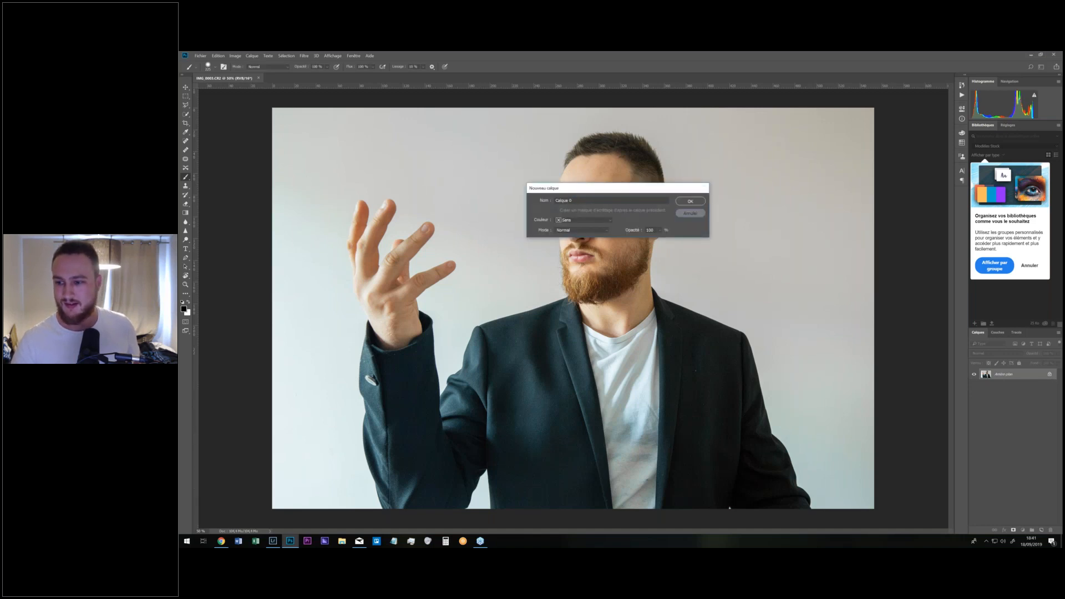
click(691, 202)
double_click(985, 375)
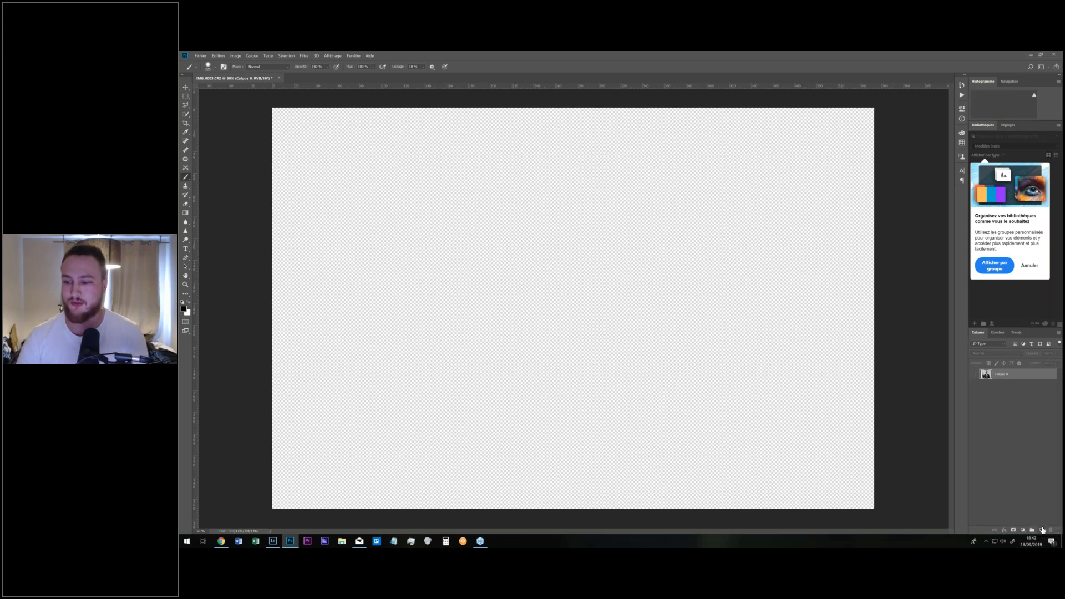
Add an empty layer above the portrait and set the foreground colour to a medium blue with hue 226°.
click(1042, 530)
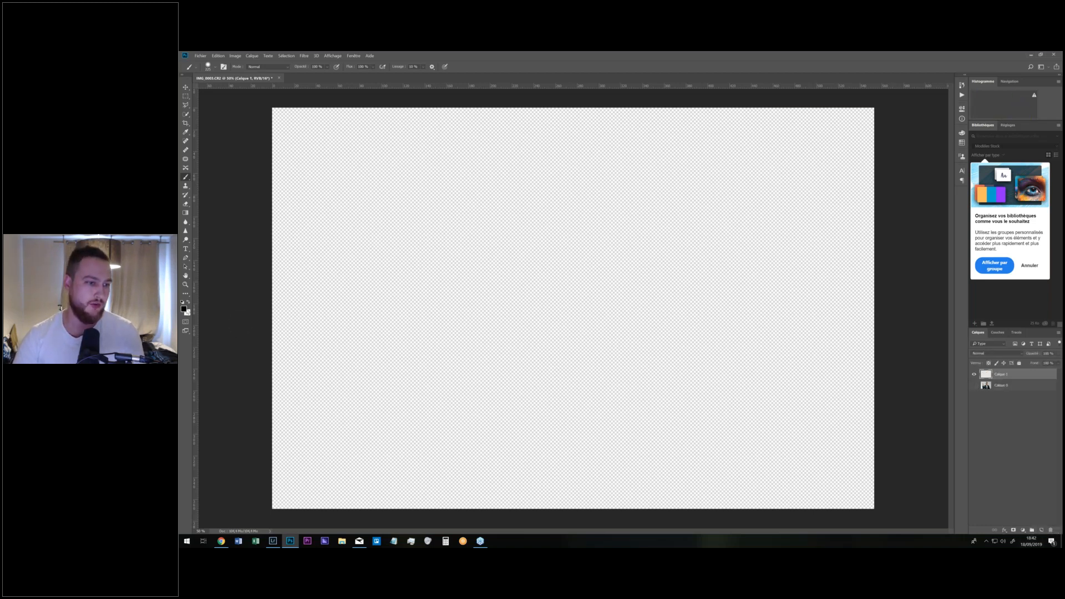
click(183, 308)
drag(823, 207, 790, 174)
click(806, 185)
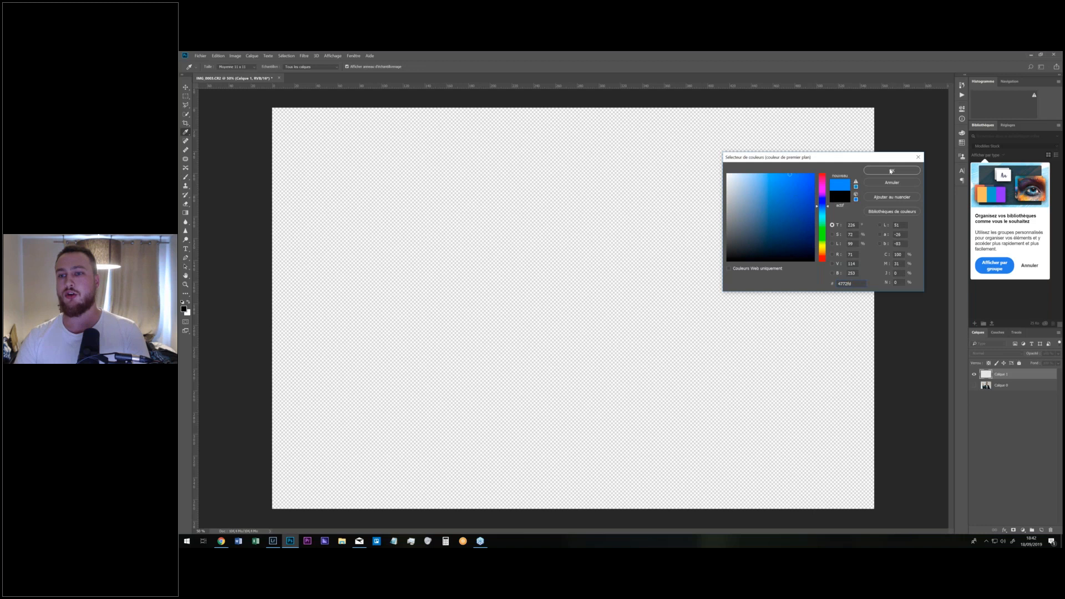
click(891, 171)
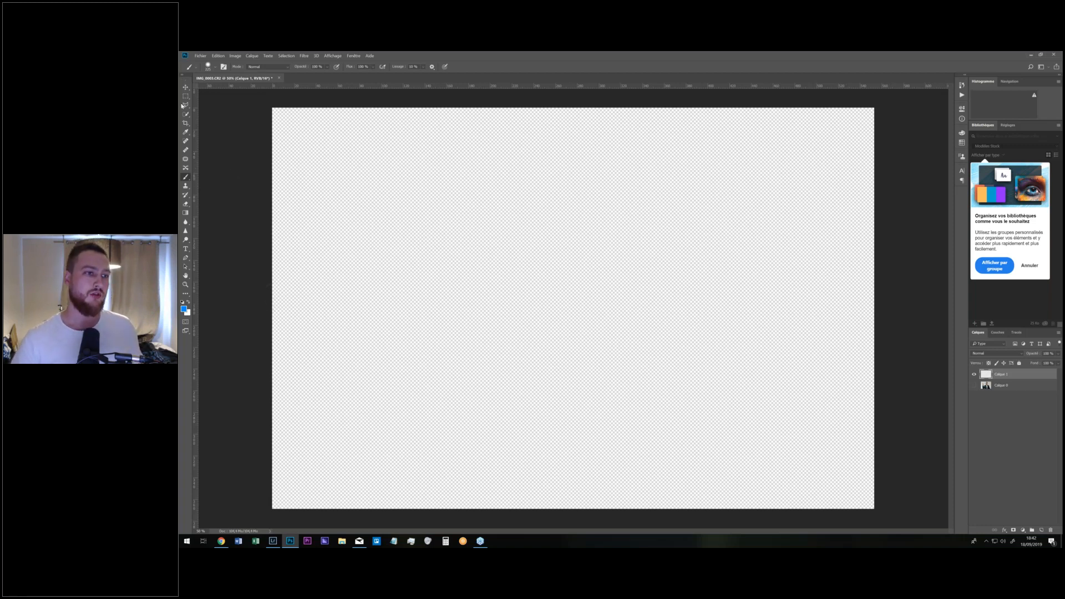
click(184, 308)
drag(784, 195, 788, 191)
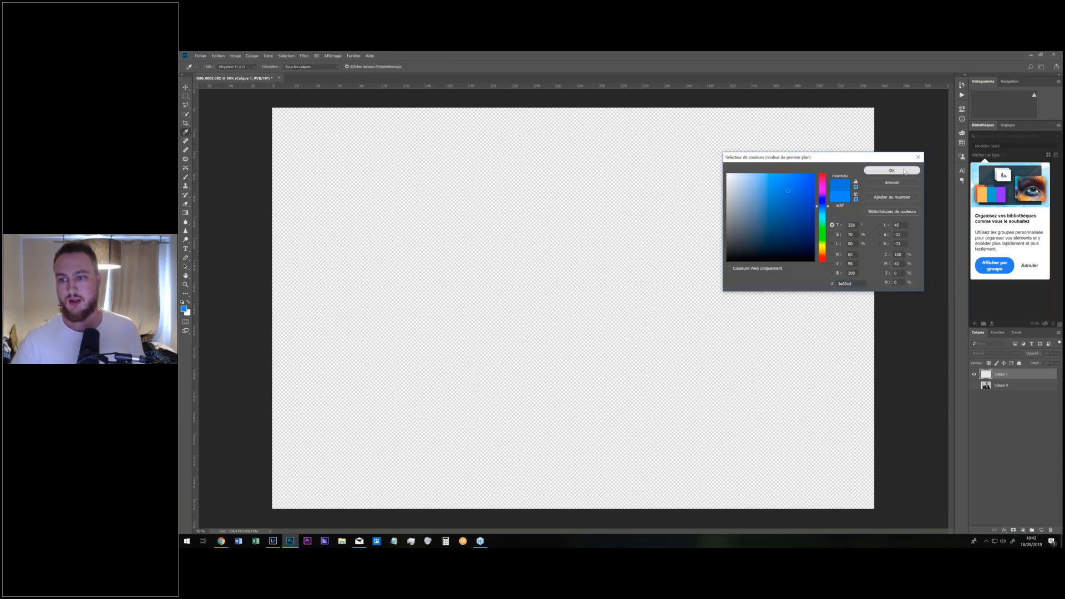
click(904, 171)
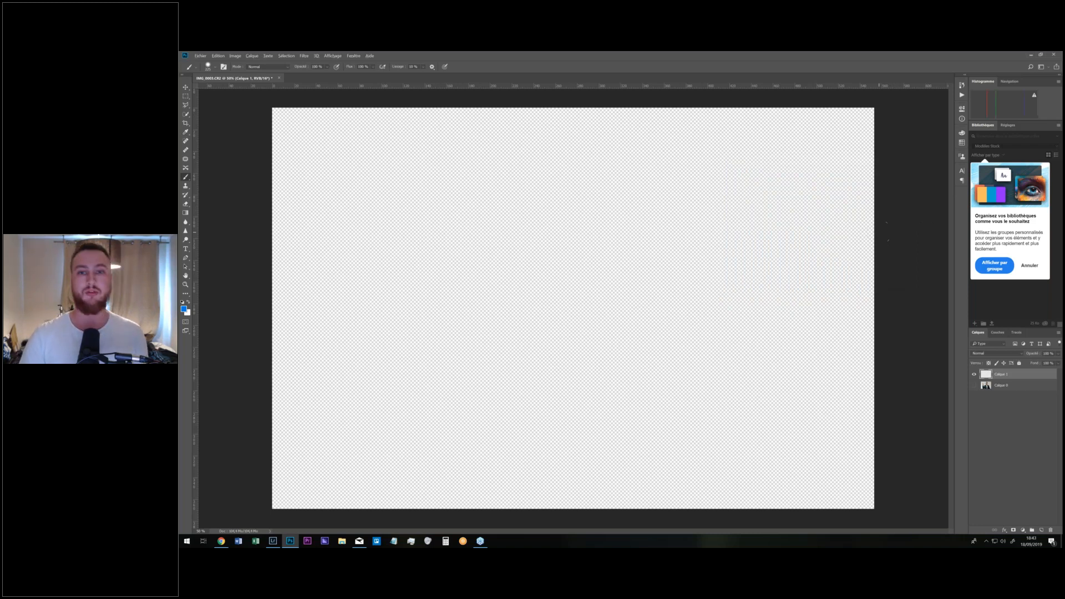
Try filling the empty layer with the blue foreground colour and undo the fill.
key(alt+BackSpace)
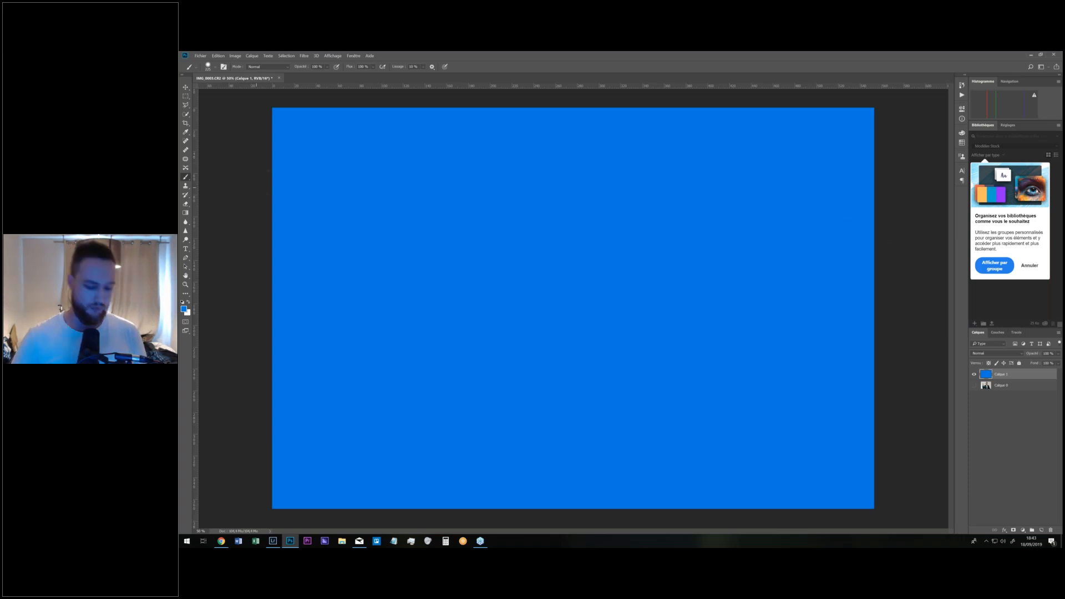
key(ctrl+z)
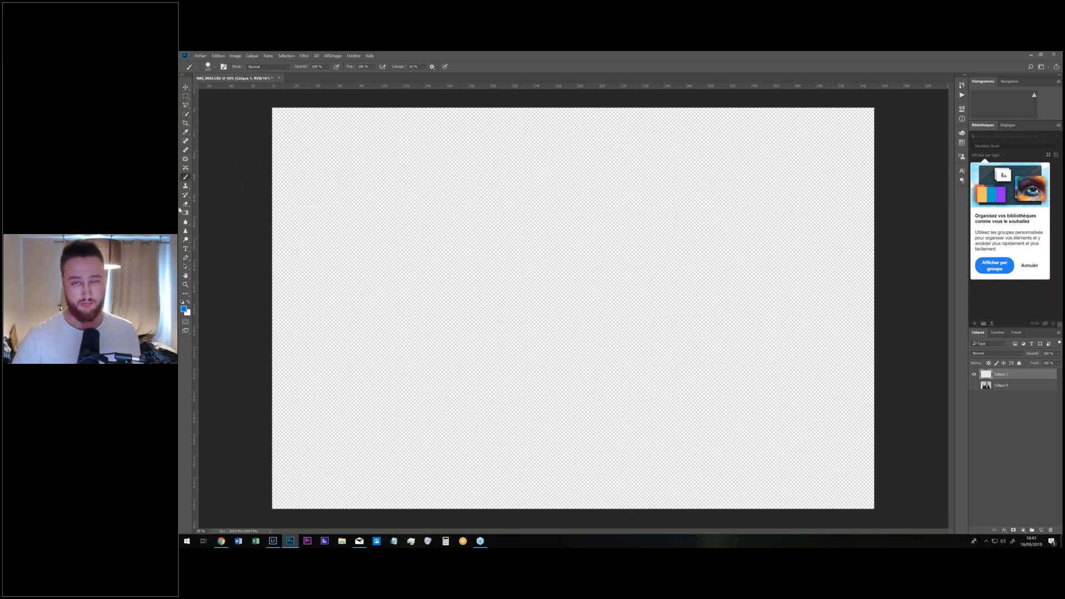
Paint broad blue Brush strokes across the upper part of the empty layer, and fill the whole layer with the foreground blue.
right_click(187, 177)
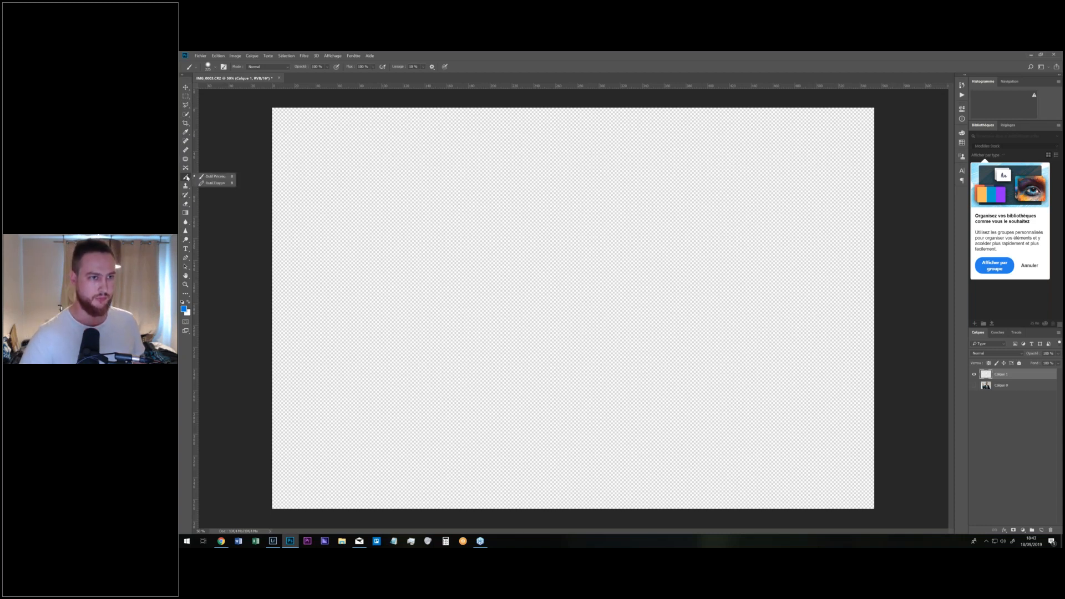
click(214, 176)
mouse_move(425, 161)
mouse_down()
mouse_move(579, 162)
mouse_move(405, 193)
mouse_move(487, 144)
mouse_move(647, 111)
mouse_up()
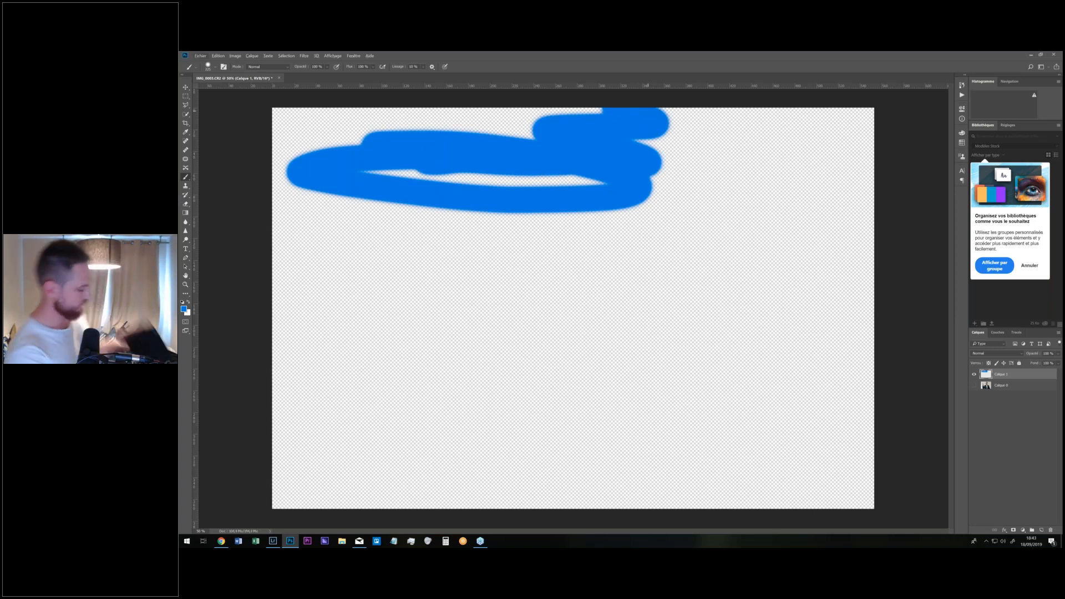
key(alt+BackSpace)
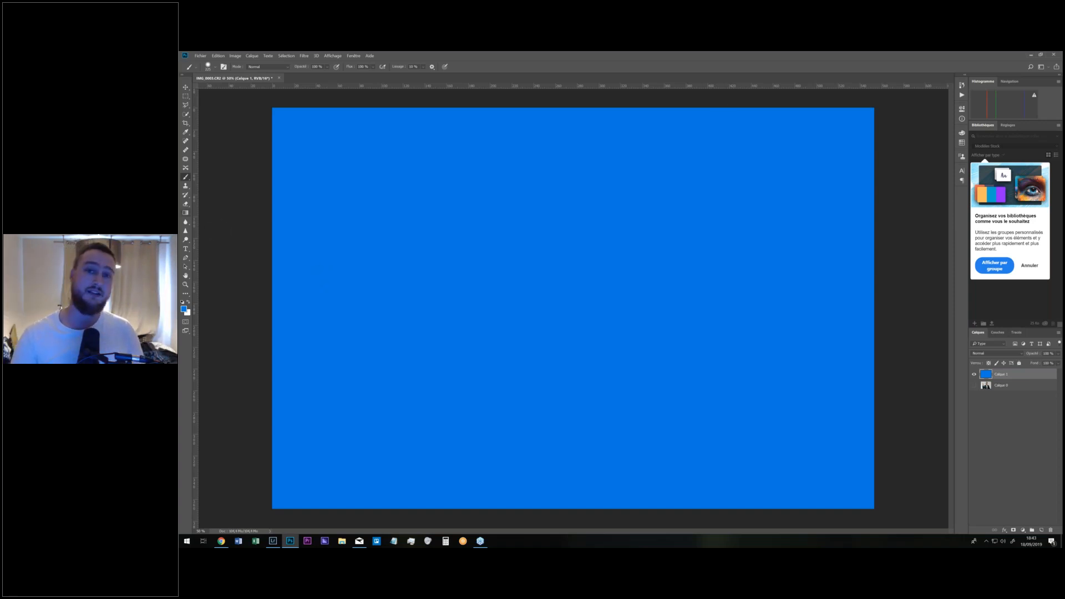
Try a radial gradient that darkens the blue layer to black from its upper-left area toward the right edge, and undo it.
click(186, 215)
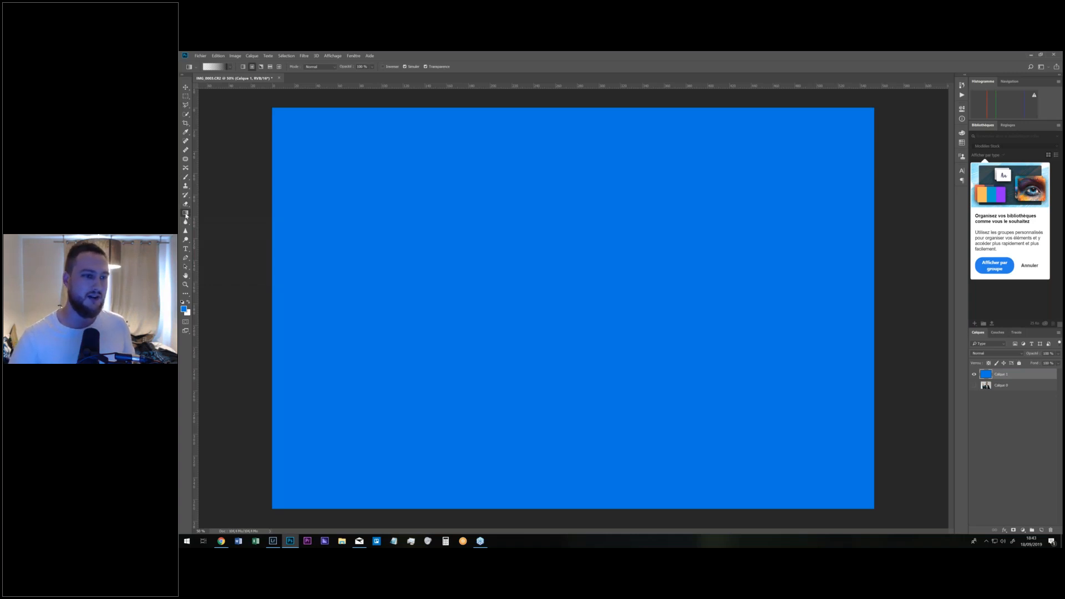
click(216, 67)
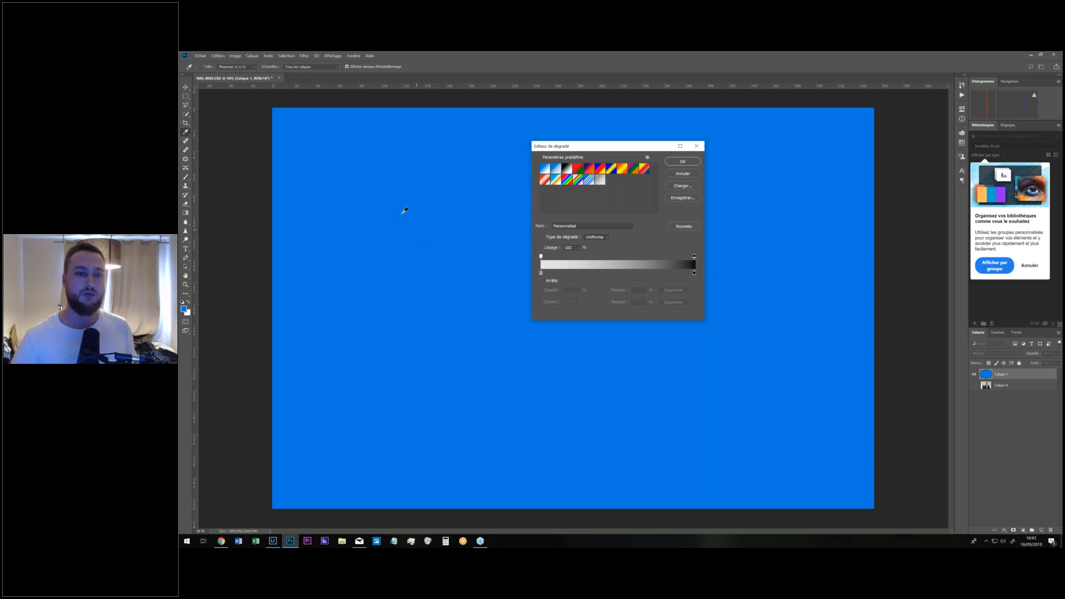
click(696, 146)
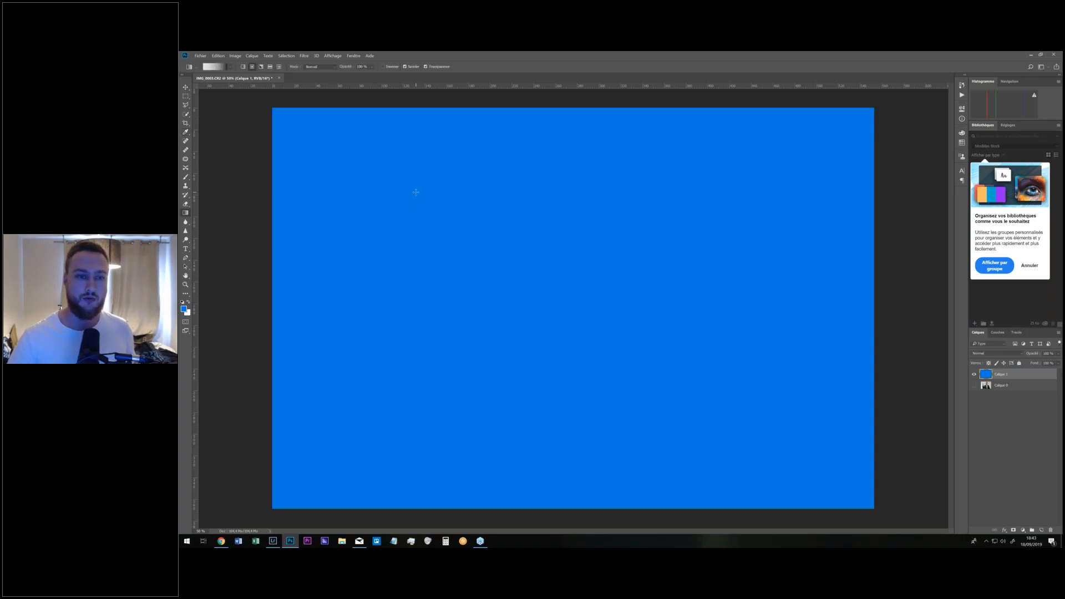
drag(415, 191, 806, 250)
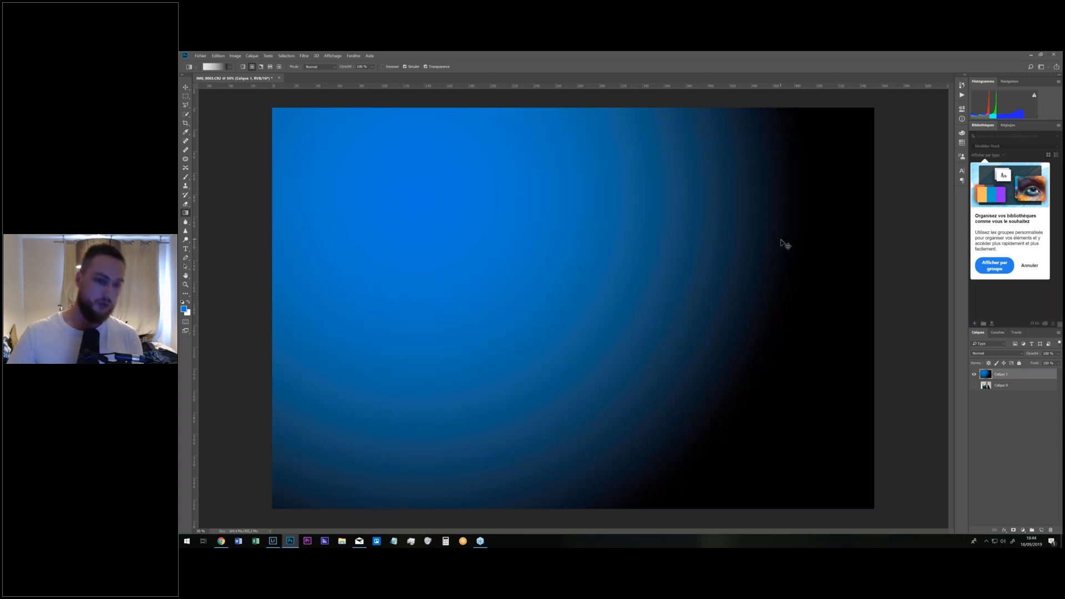
key(ctrl+z)
Examine the gradient's opacity and colour stops, including the colour of the black end stop, in the gradient editor.
click(209, 68)
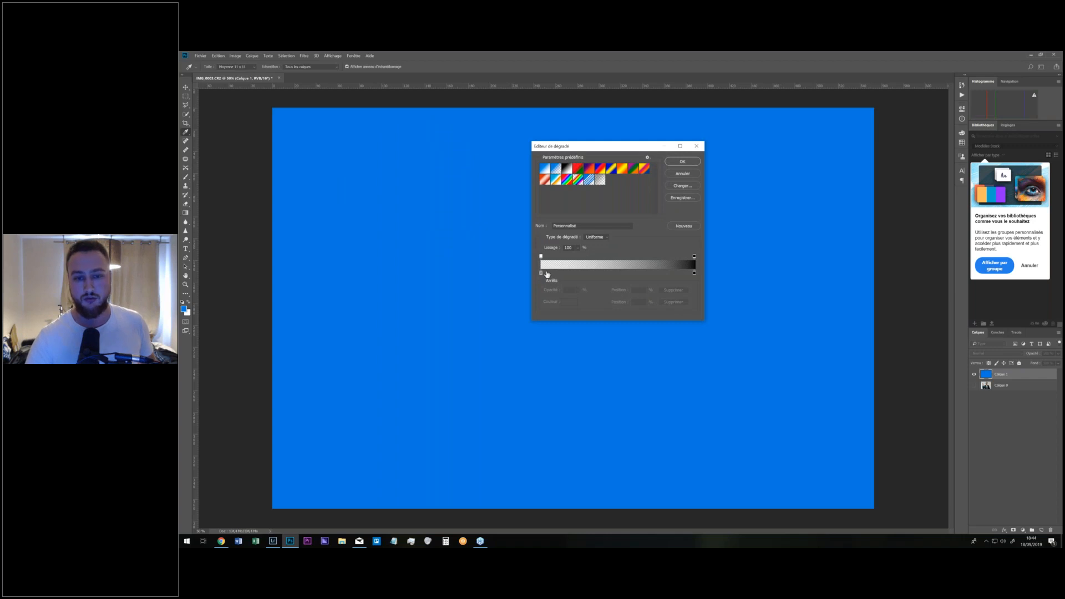
click(541, 273)
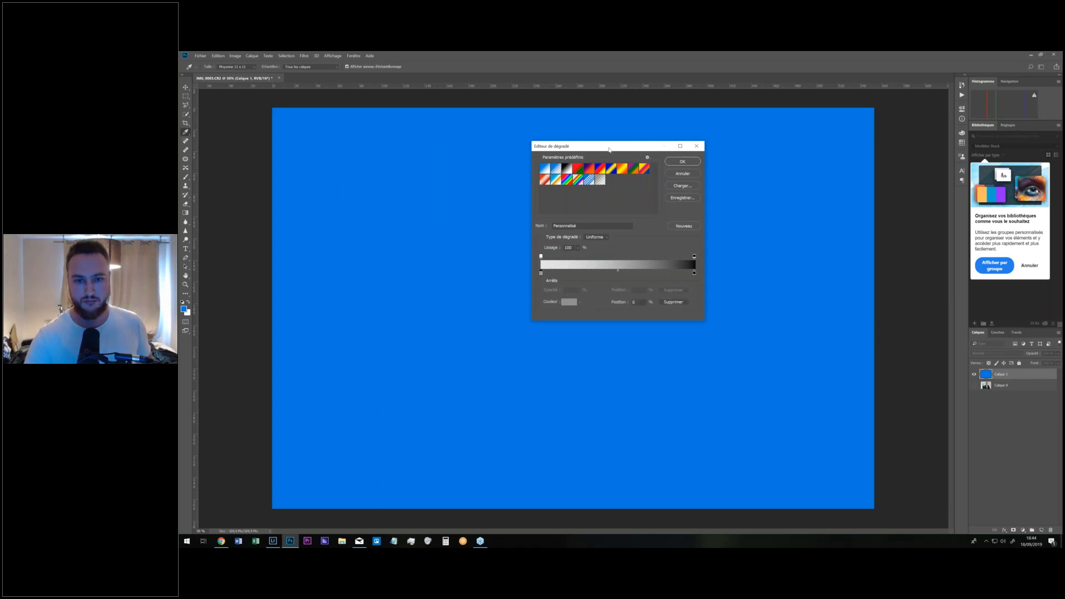
drag(623, 149, 729, 157)
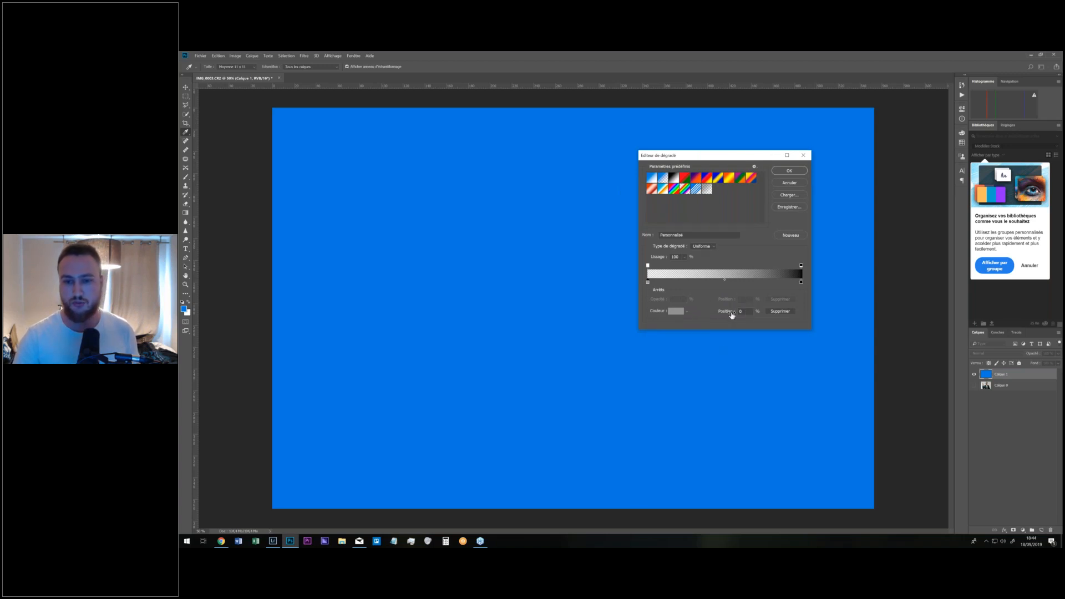
click(648, 266)
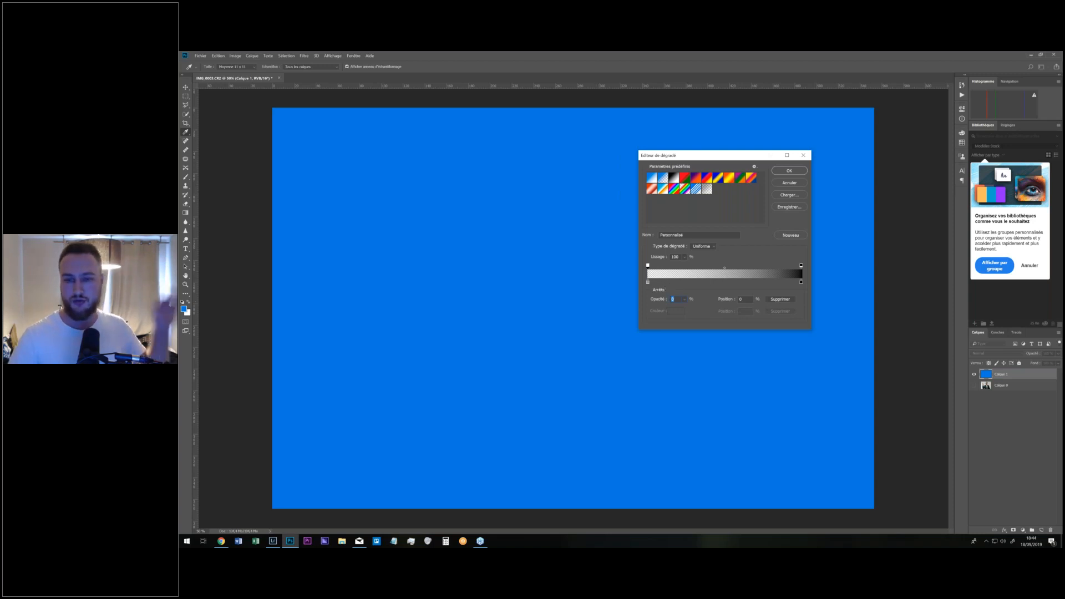
click(800, 283)
click(676, 311)
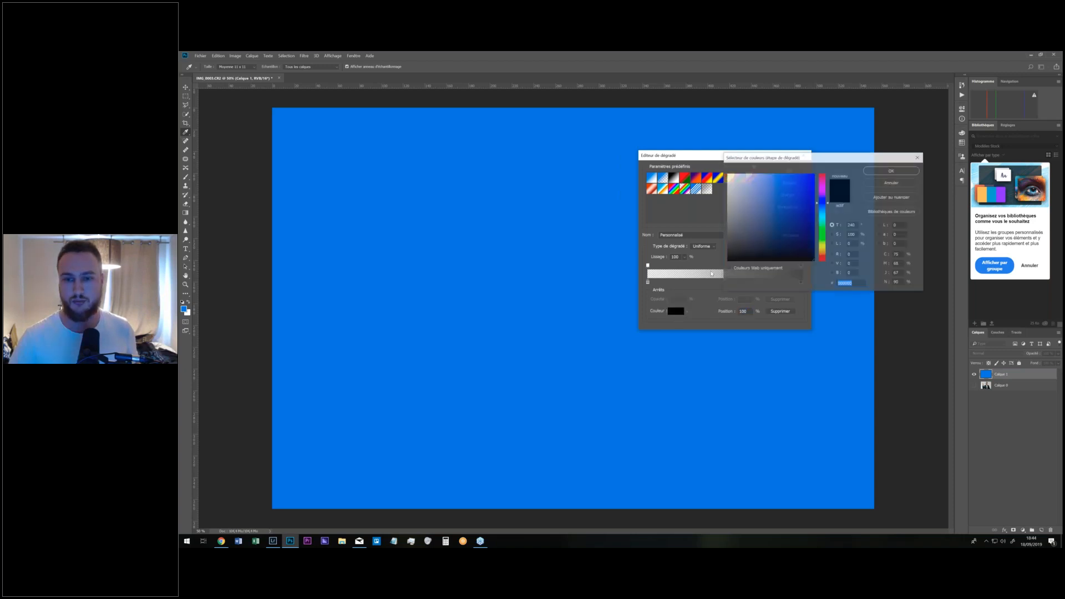
click(903, 171)
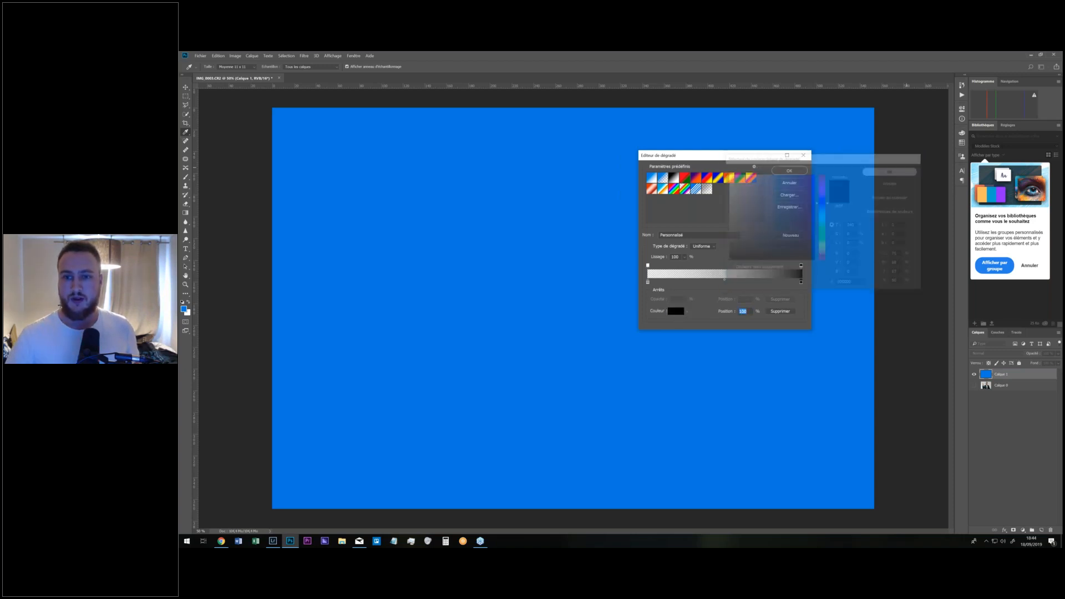
click(804, 156)
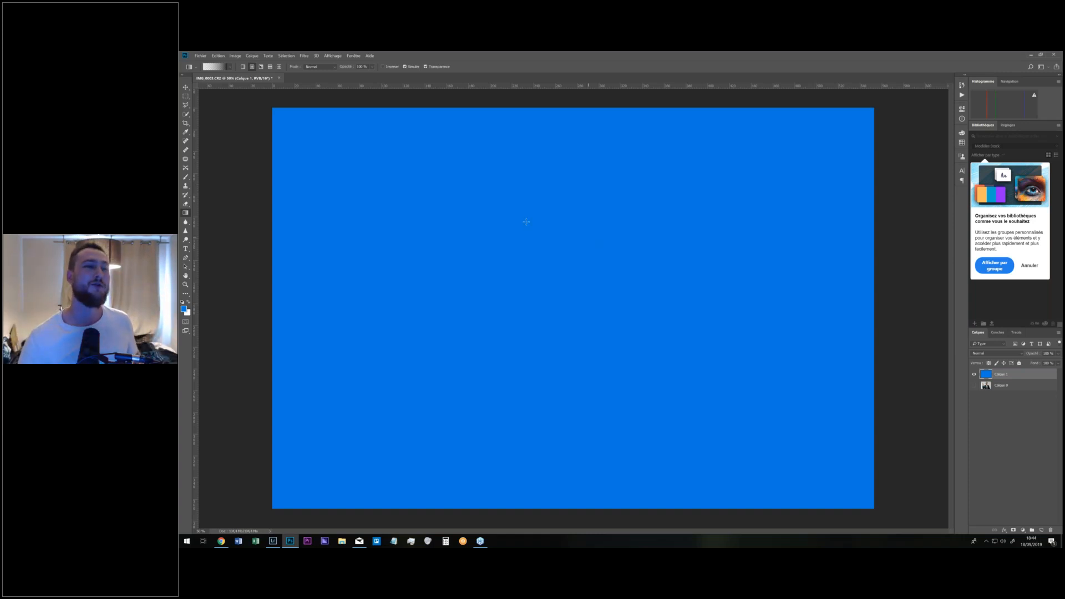
Try a linear gradient to black from the middle of the blue layer toward its right side, and undo it.
click(242, 68)
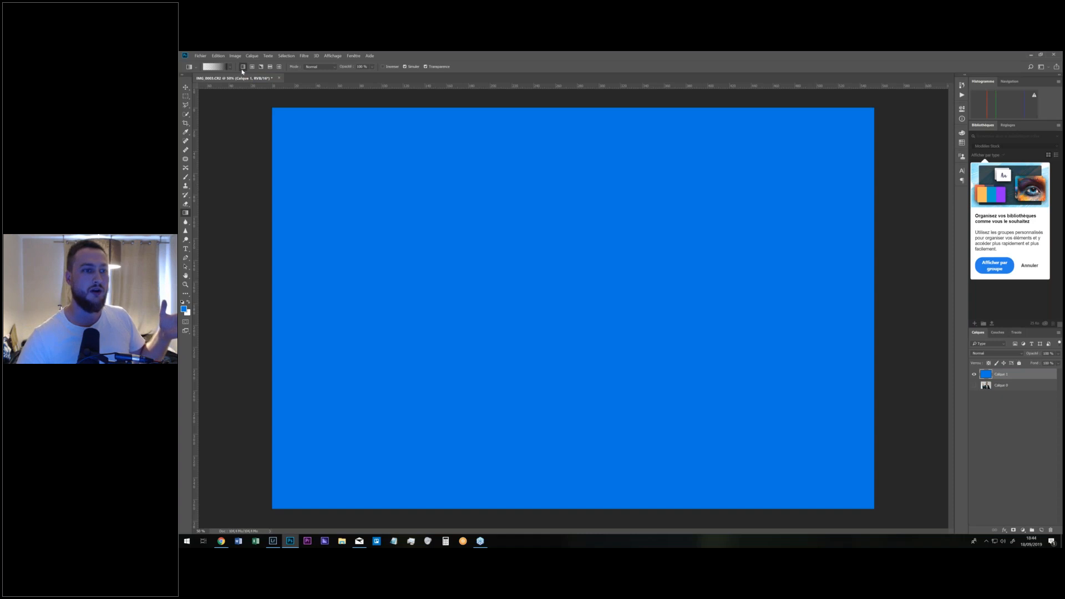
drag(516, 208, 795, 231)
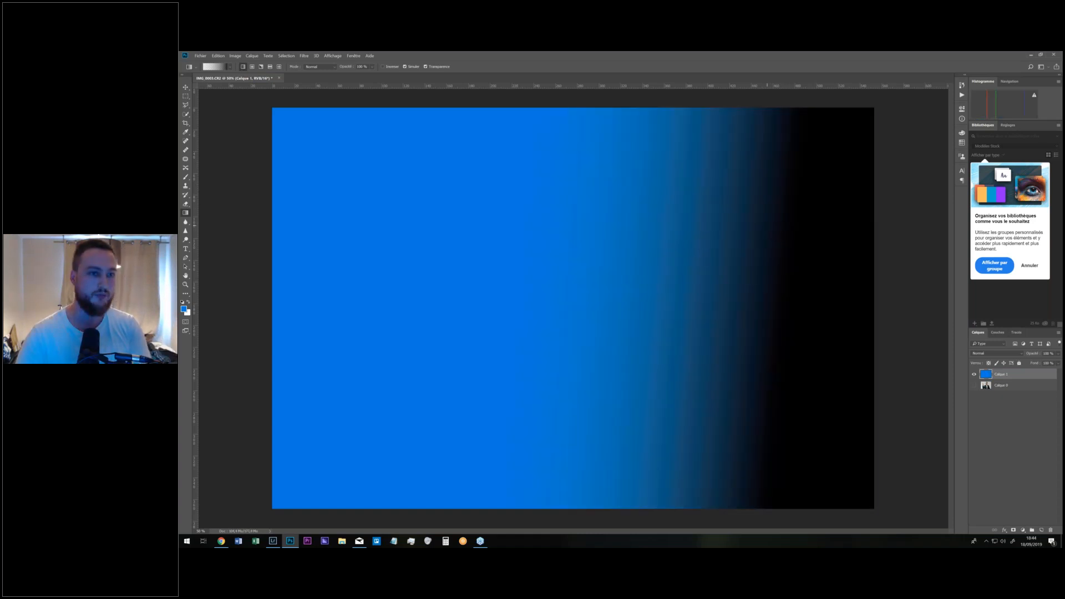
key(ctrl+z)
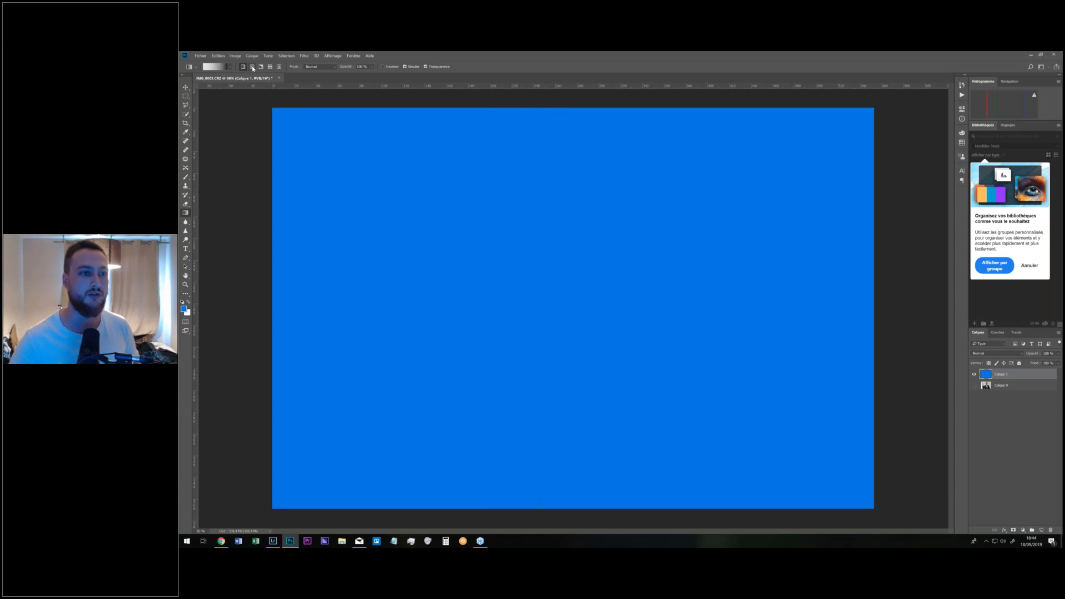
Try radial gradients to black on the blue layer, one starting off-centre and one from the centre toward the upper-right corner, and undo both.
click(252, 67)
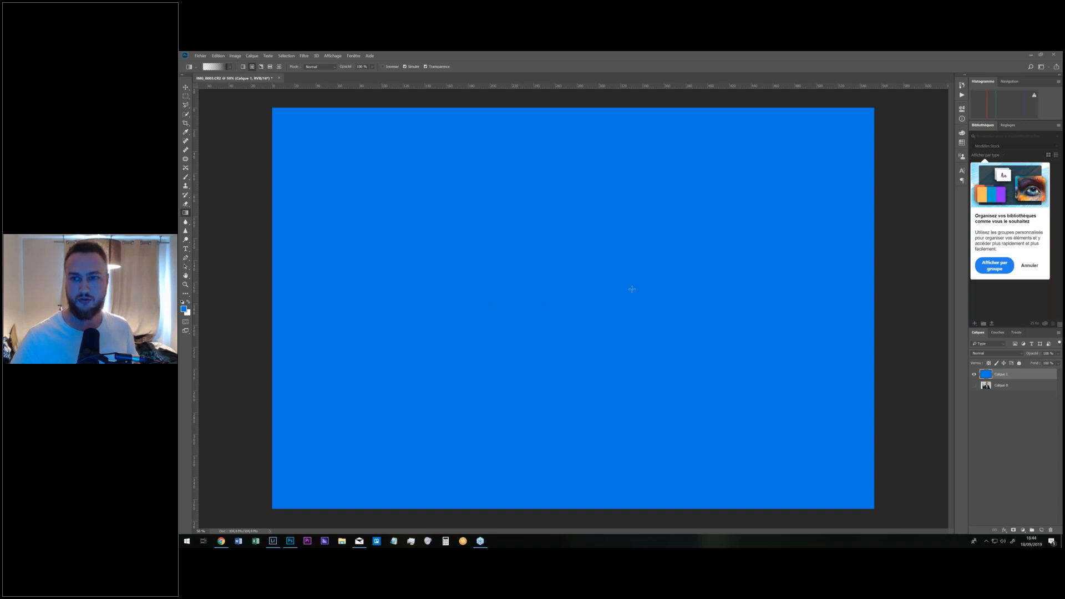
drag(514, 343, 860, 128)
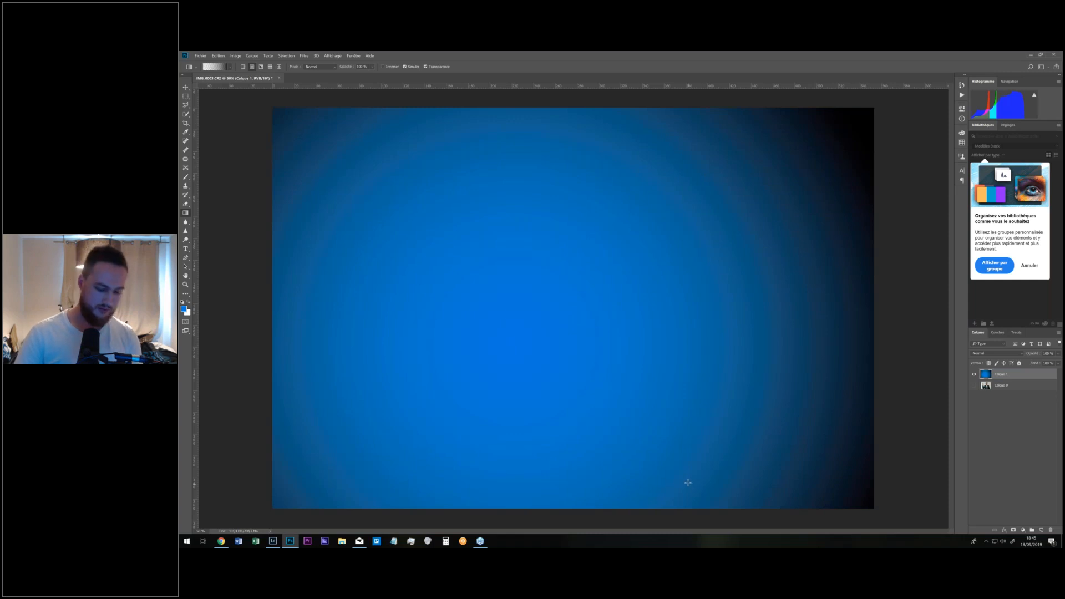
key(ctrl+z)
drag(569, 302, 852, 119)
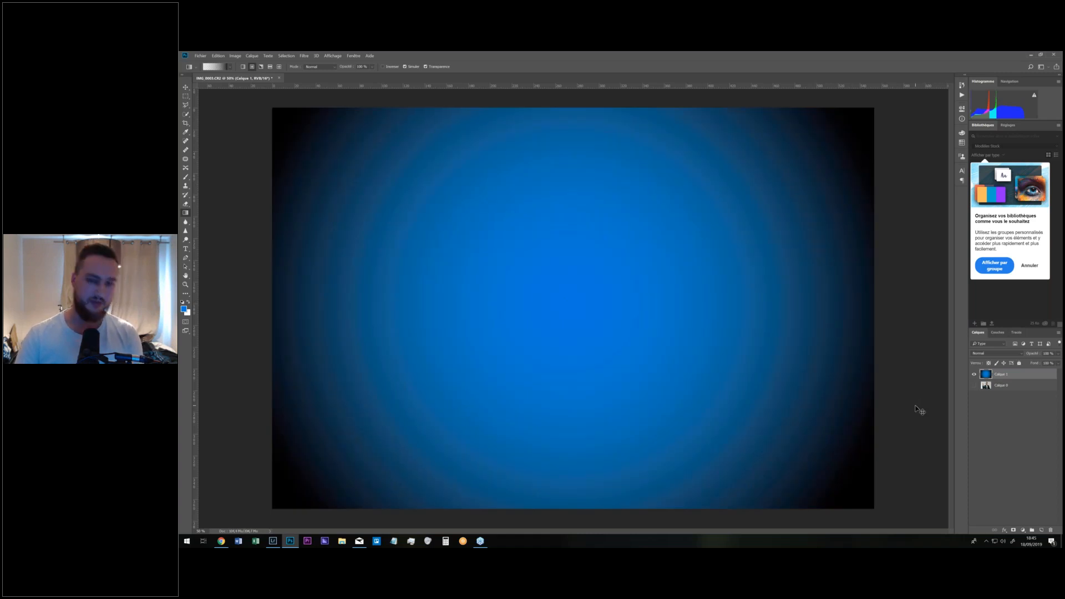
key(ctrl+z)
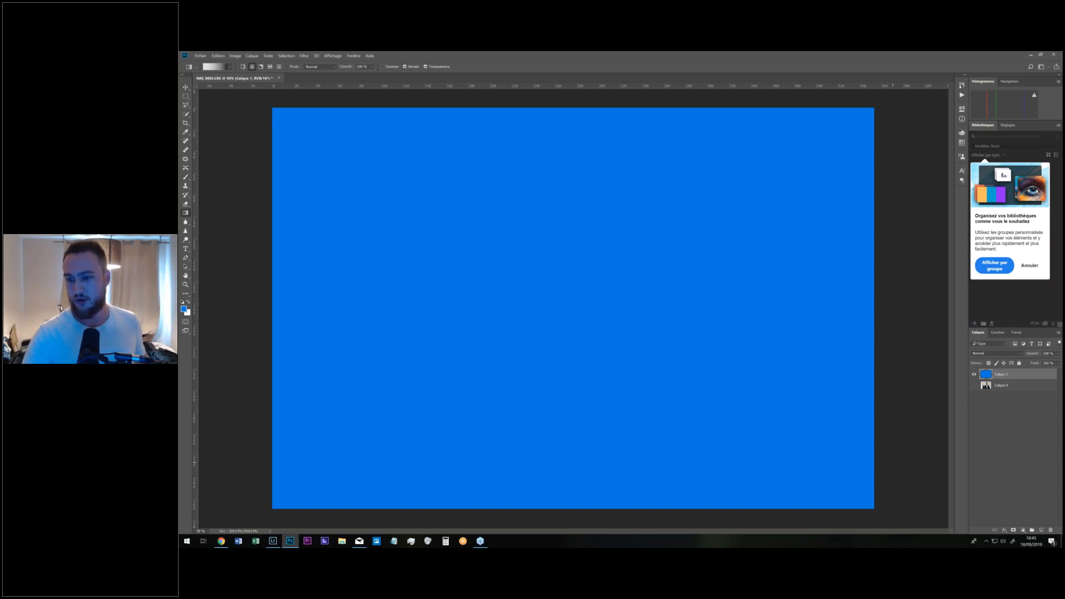
Add a layer above the blue one with a radial gradient to black from centre to upper-right corner, and enlarge it beyond the canvas.
click(1041, 530)
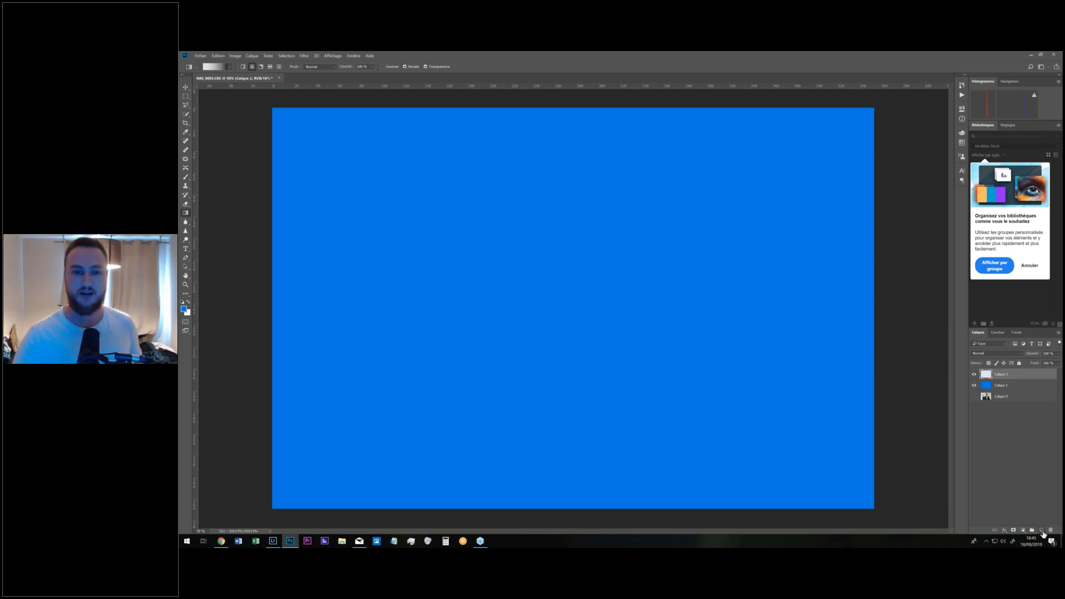
drag(576, 303, 874, 110)
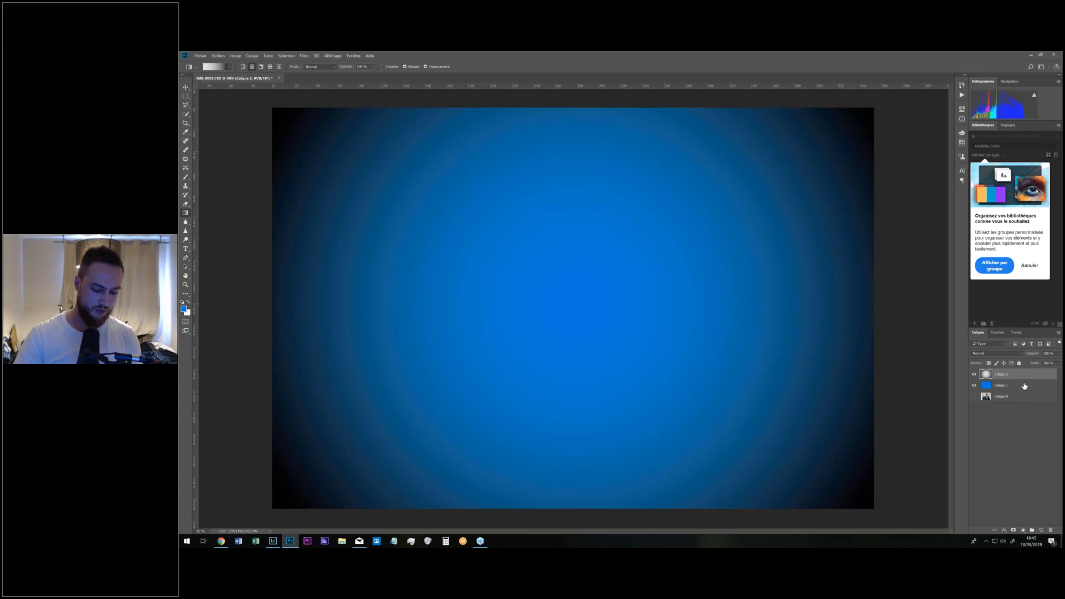
key(ctrl+t)
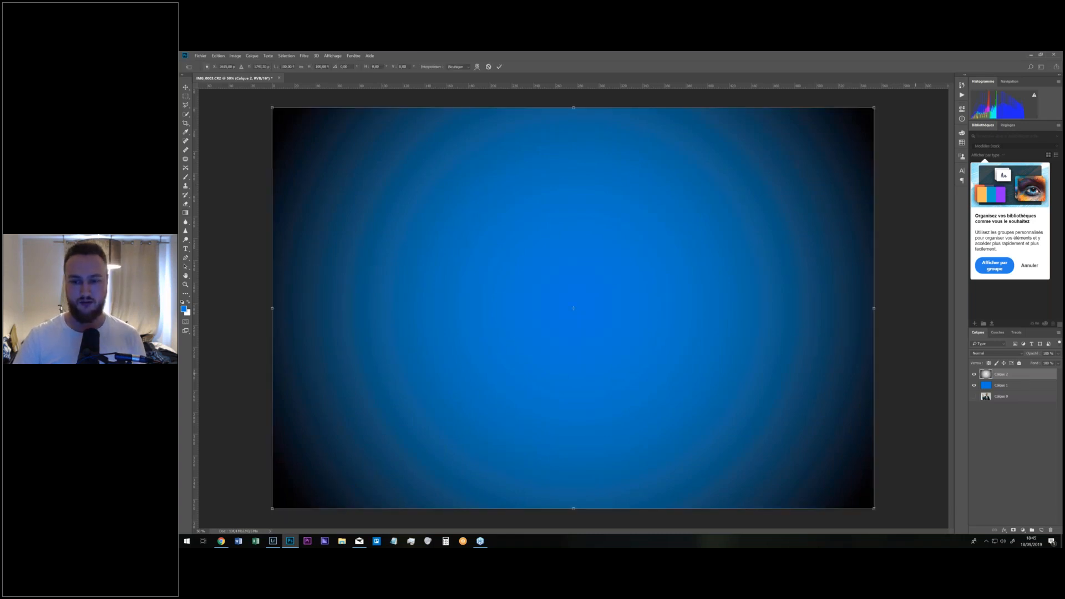
scroll(854, 358, down, 3)
drag(758, 432, 813, 468)
key(Return)
key(g)
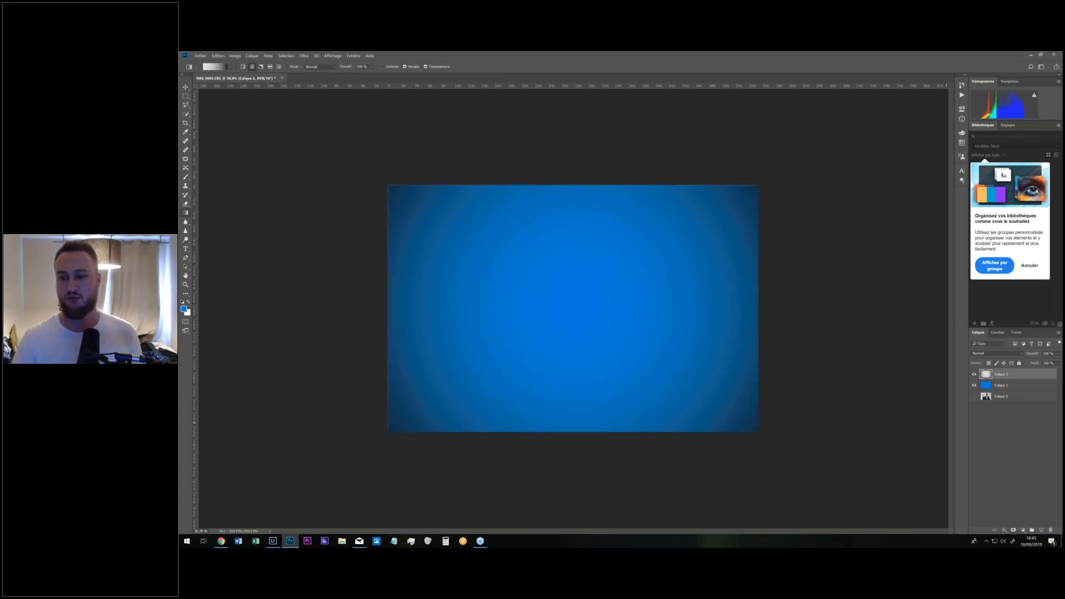
Show the portrait layer above the gradient and blue layers, and duplicate it three times.
click(973, 397)
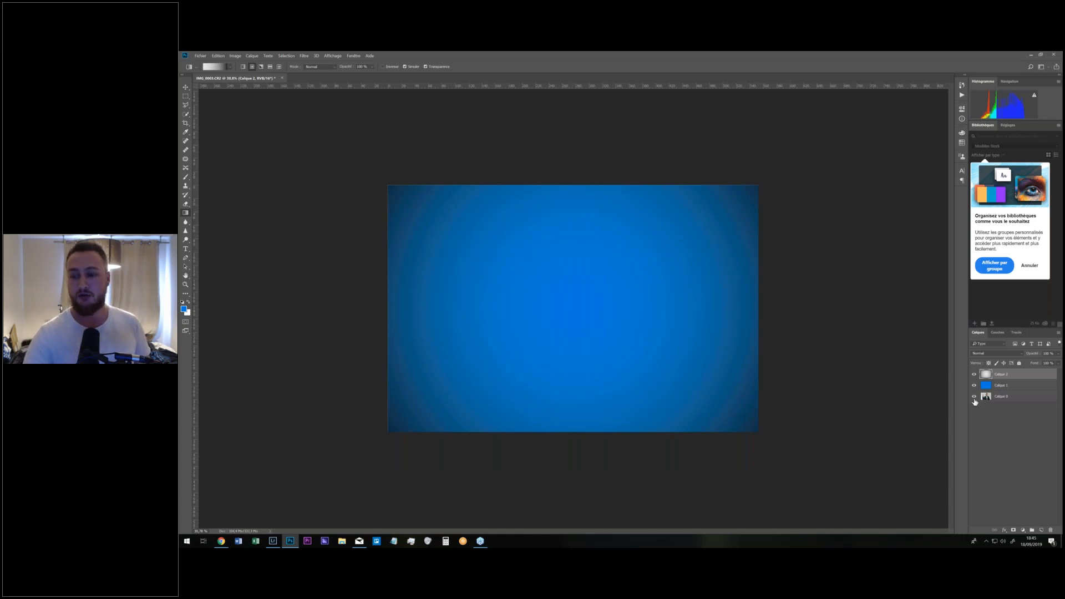
drag(1009, 398, 1006, 369)
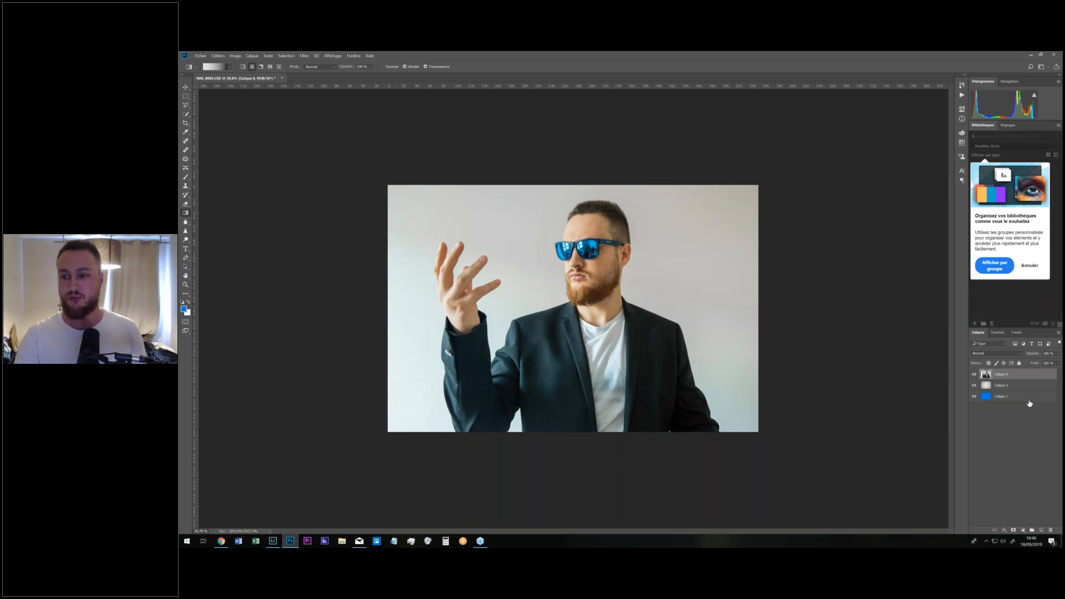
key(ctrl+j)
key(ctrl+j)
key(ctrl+j)
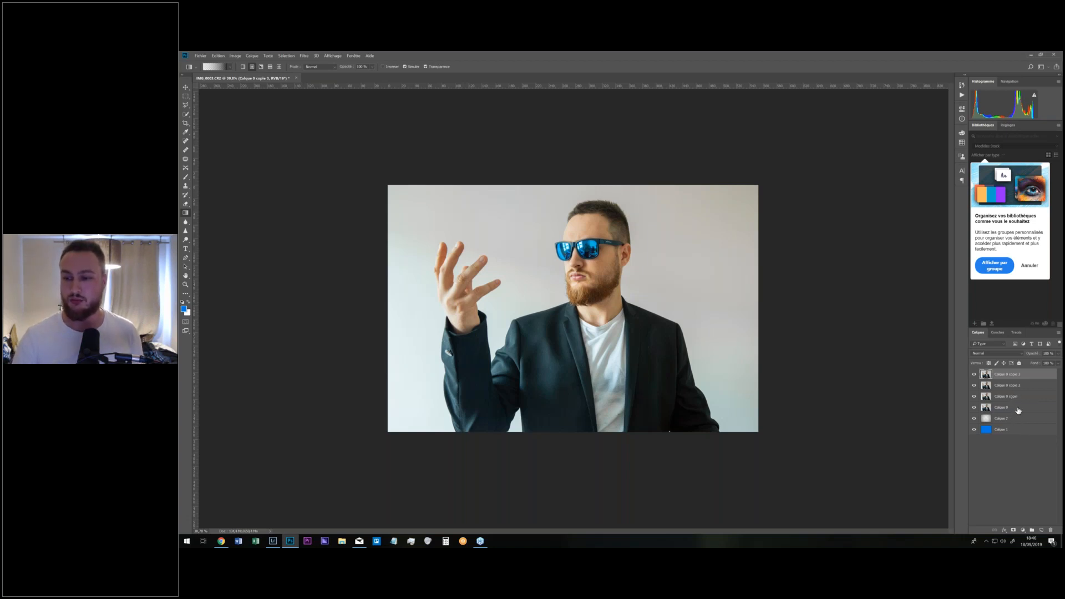
Move the original portrait layer to the bottom of the layer stack, then hide and lock it.
click(1018, 409)
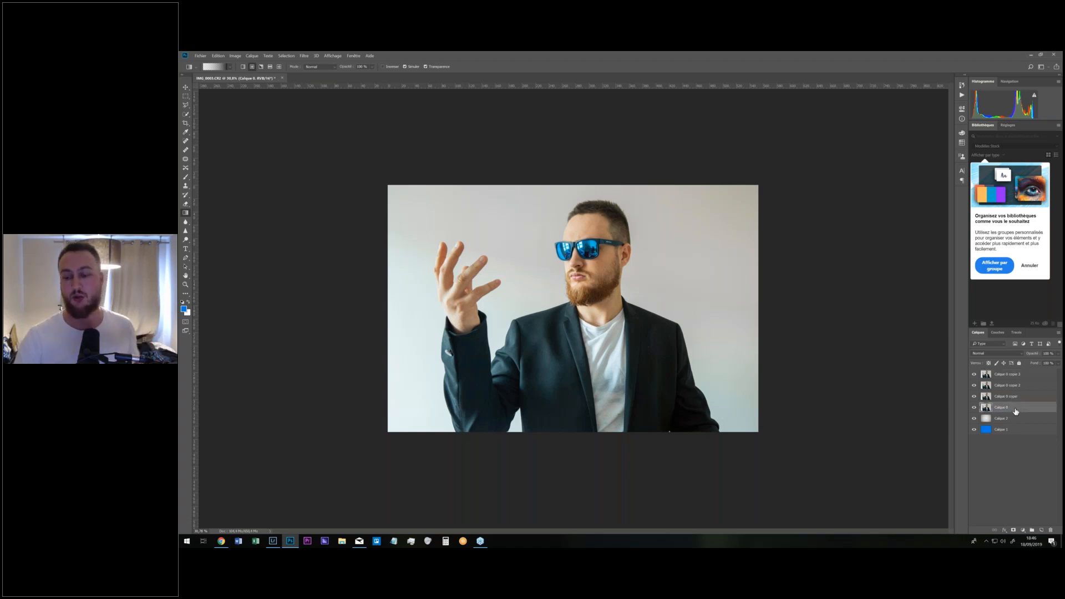
drag(1015, 411, 1050, 434)
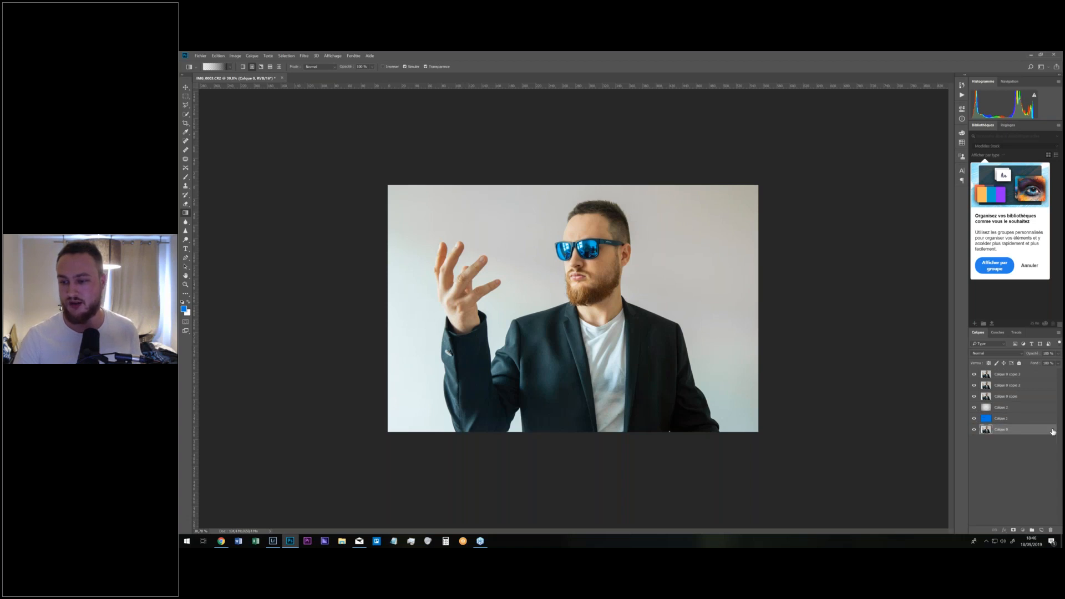
key(h)
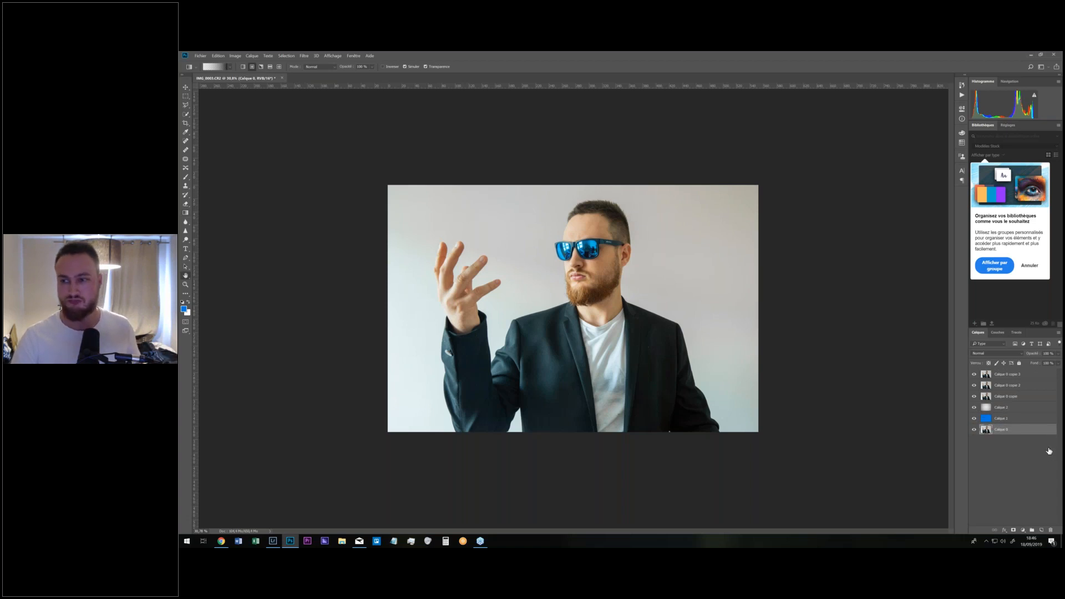
click(1038, 280)
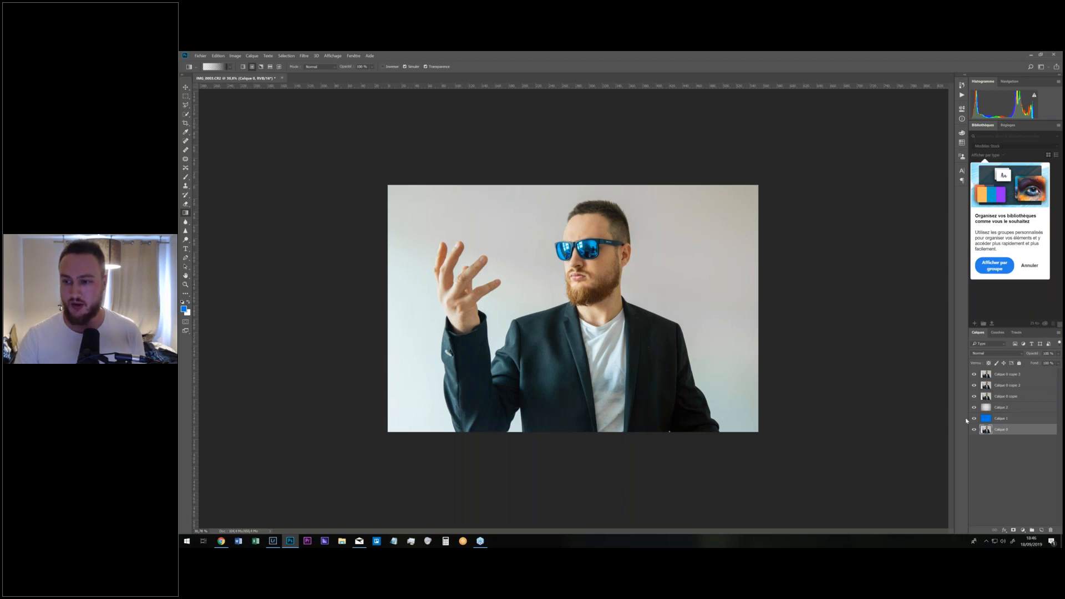
click(1019, 363)
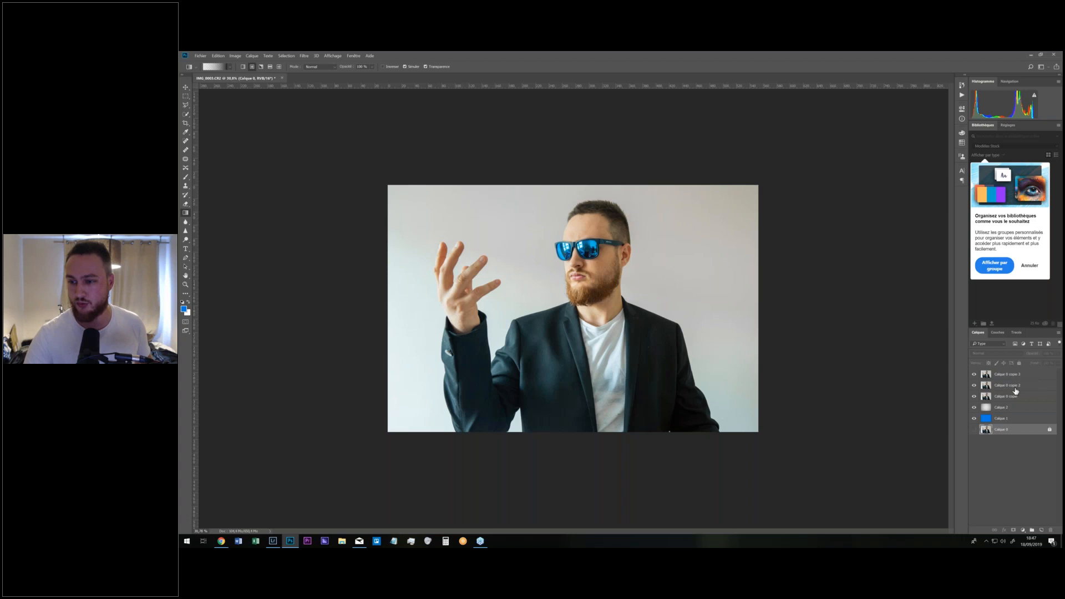
Hide the two uppermost portrait copies and rename the lowest copy Corps.
click(974, 374)
click(973, 385)
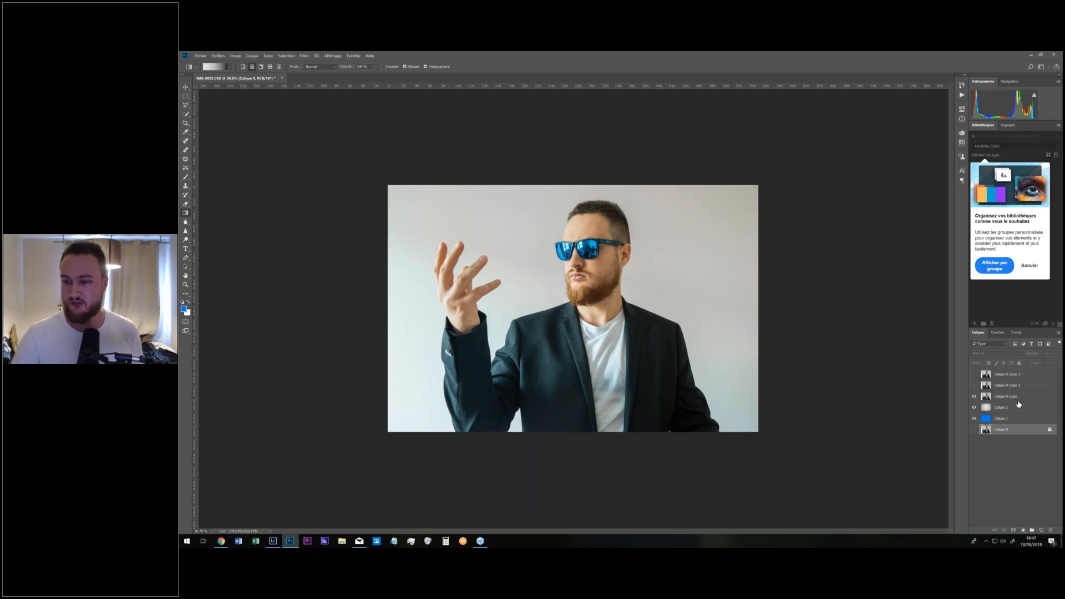
double_click(1007, 396)
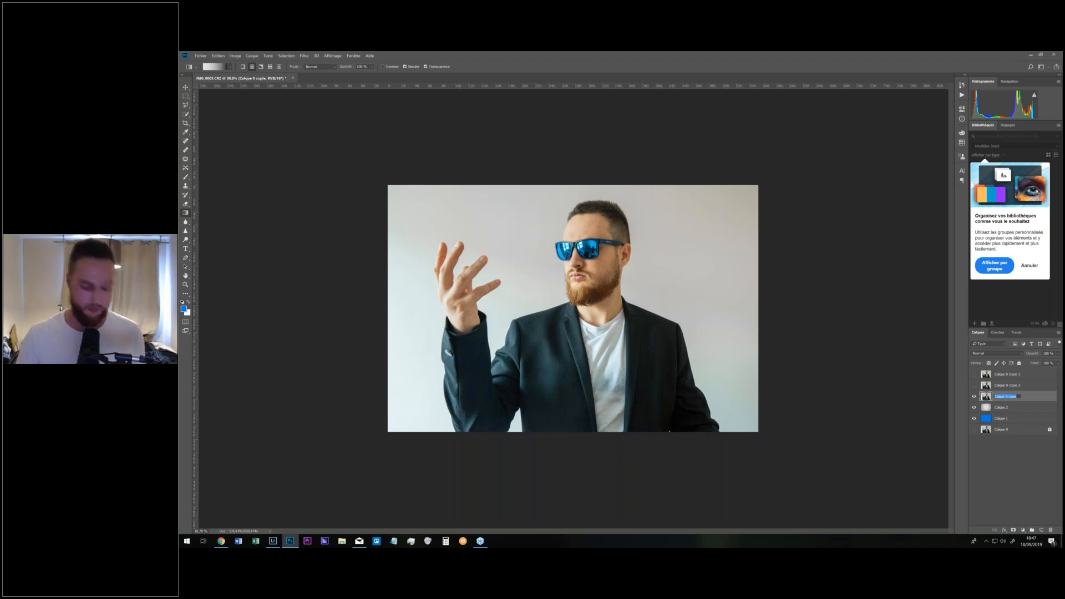
text(Ca)
key(Return)
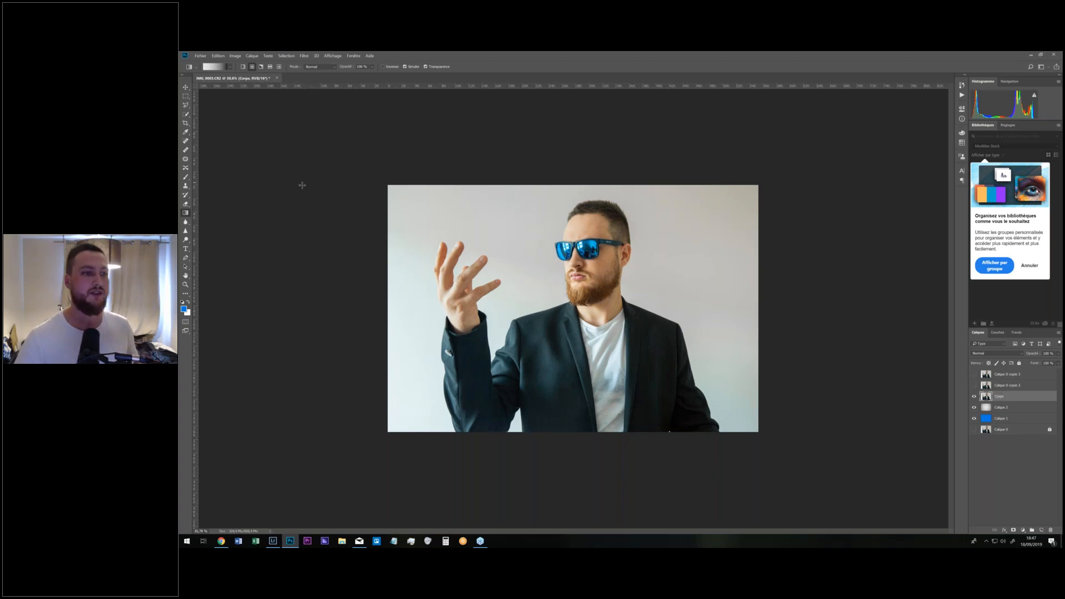
Select the jacket and T-shirt on the Corps layer with the Quick Selection tool.
click(186, 116)
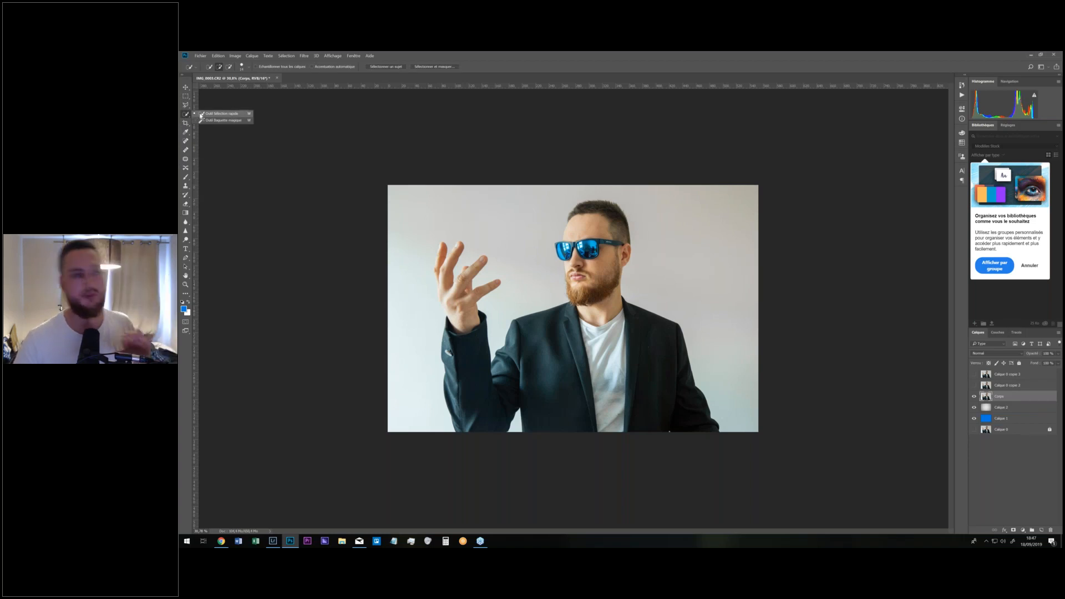
click(201, 114)
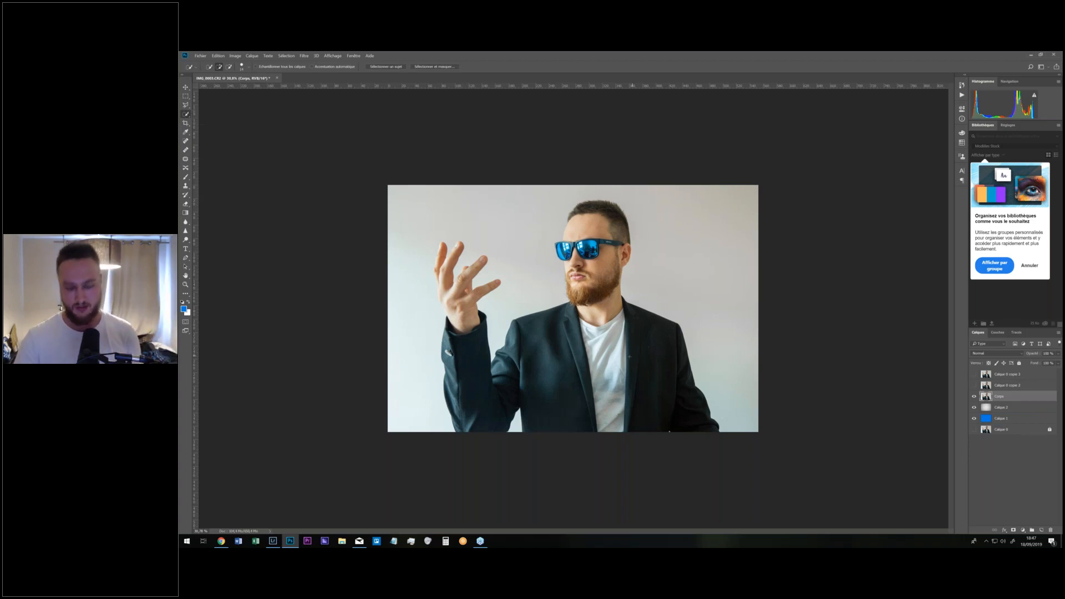
scroll(629, 356, up, 3)
click(512, 399)
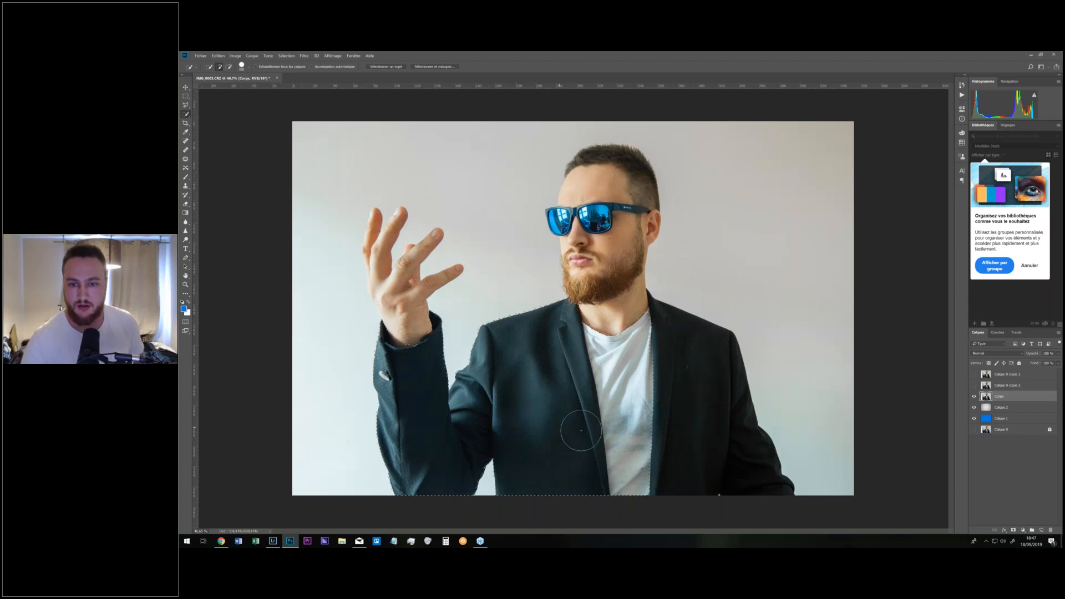
click(679, 407)
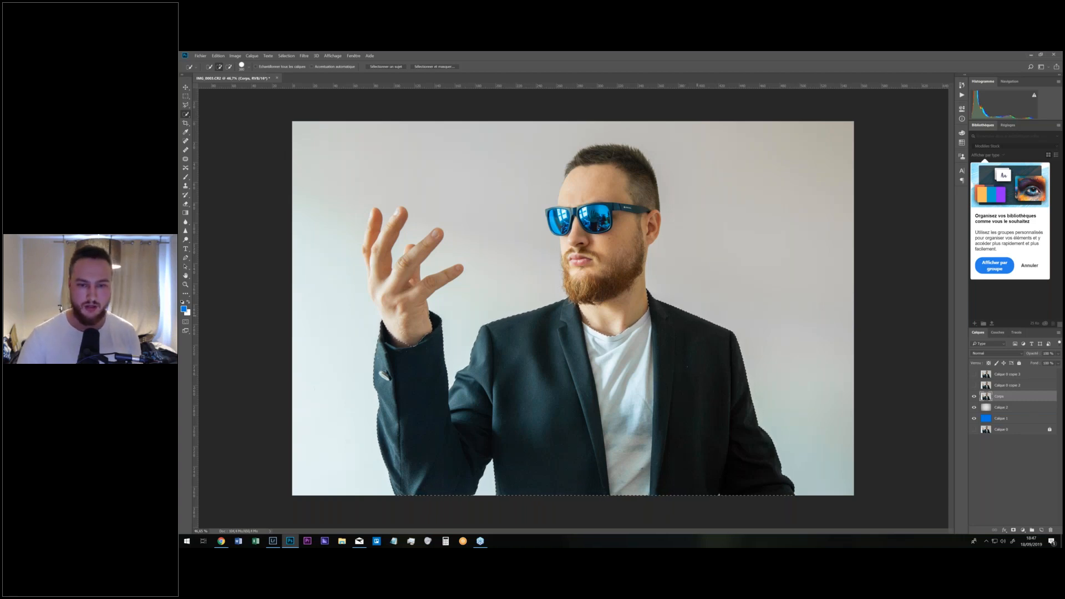
Refine the selection with a smaller brush, subtracting the background along the outer edge of the raised sleeve's cuff.
drag(583, 321, 598, 320)
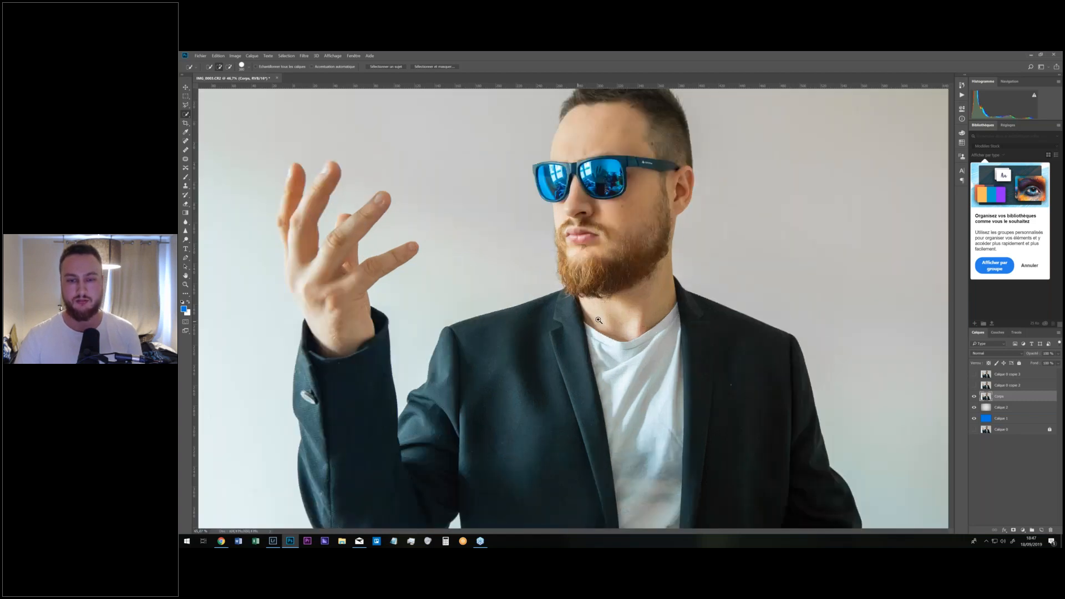
mouse_move(598, 320)
mouse_down()
mouse_move(646, 320)
mouse_move(619, 319)
mouse_move(602, 289)
mouse_move(604, 313)
mouse_move(585, 327)
mouse_move(572, 304)
mouse_up()
key(bracketleft)
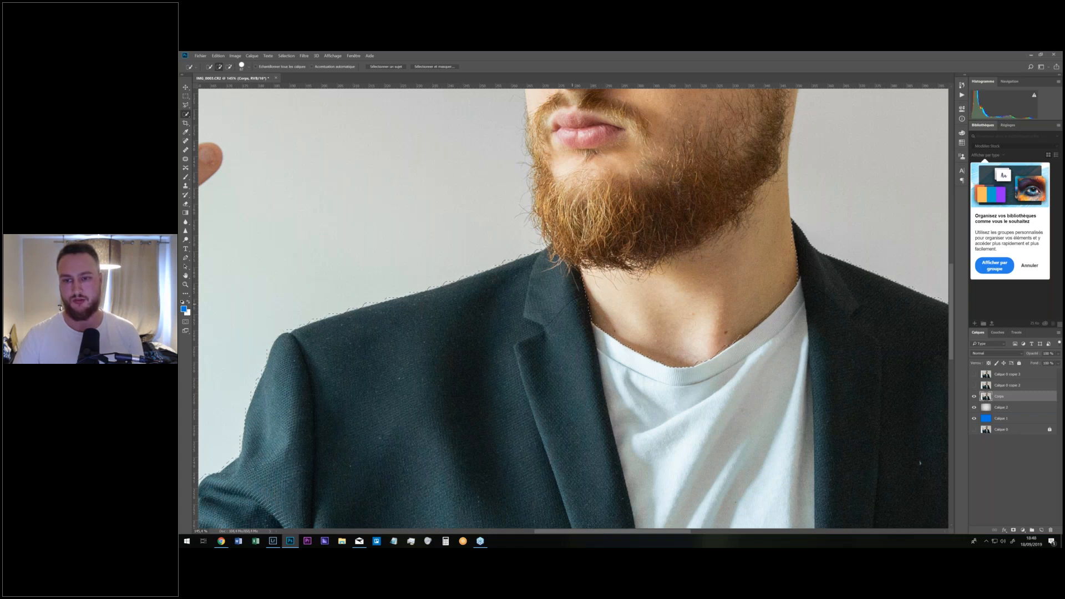
mouse_move(746, 333)
mouse_down()
mouse_move(478, 390)
mouse_move(504, 361)
mouse_move(614, 354)
mouse_up()
drag(420, 185, 458, 192)
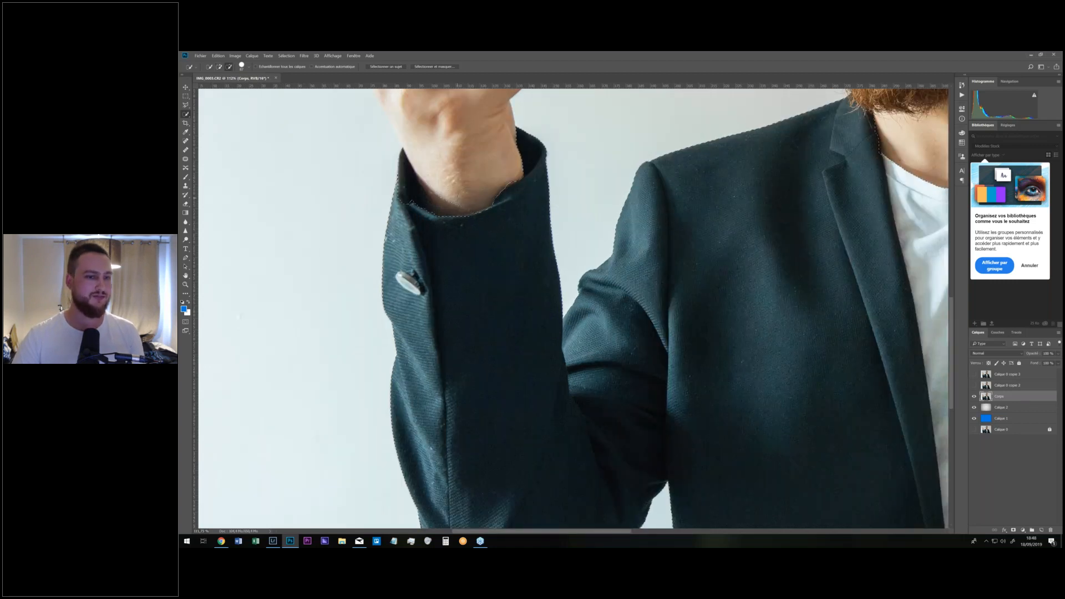
mouse_move(392, 208)
mouse_down()
mouse_move(400, 158)
mouse_move(388, 183)
mouse_up()
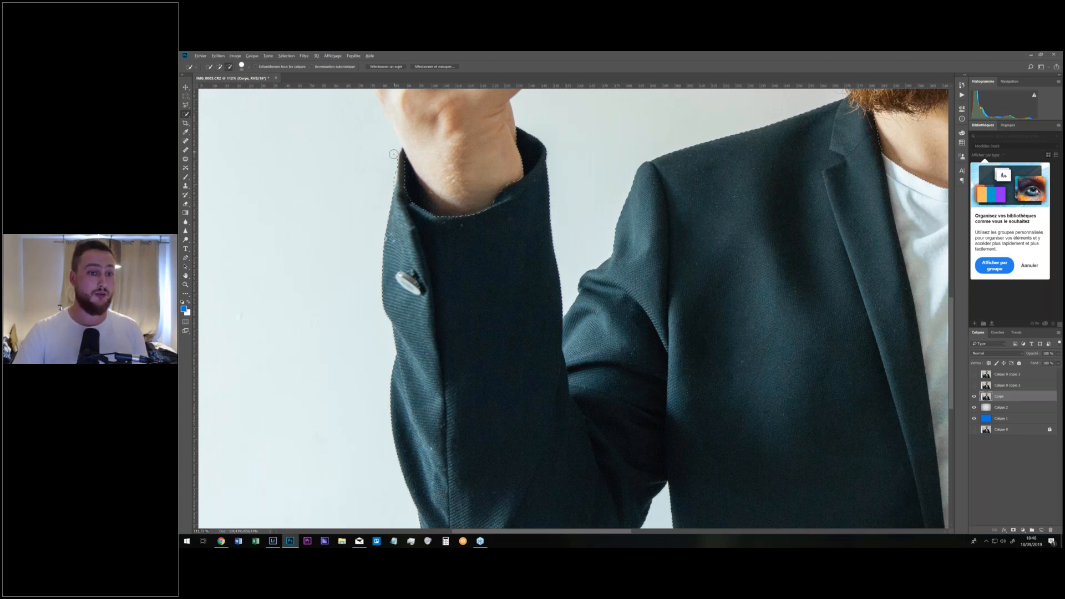
alt+click(390, 177)
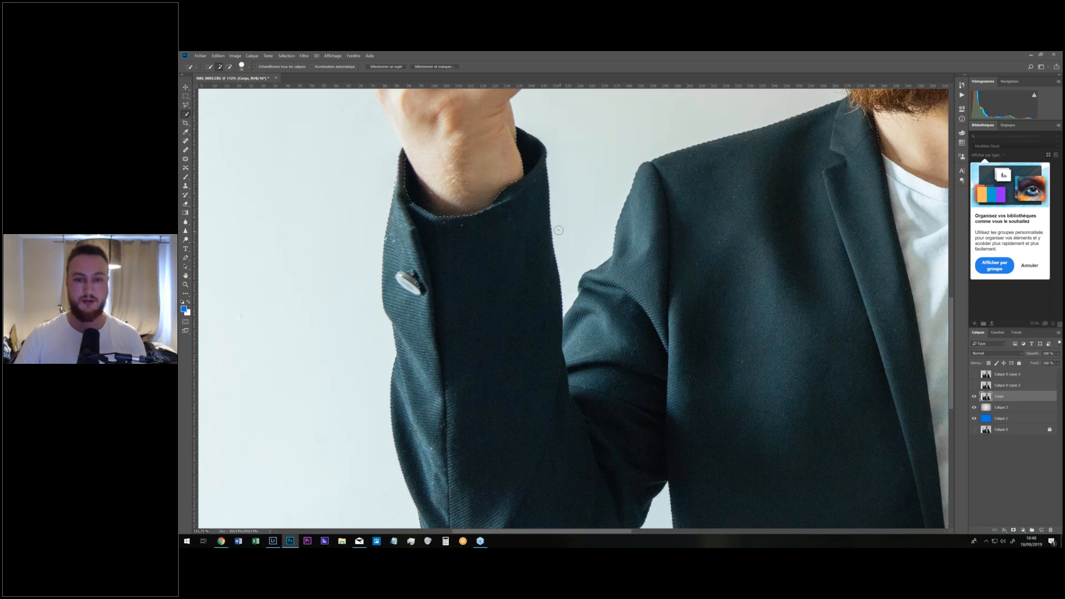
drag(614, 242, 556, 245)
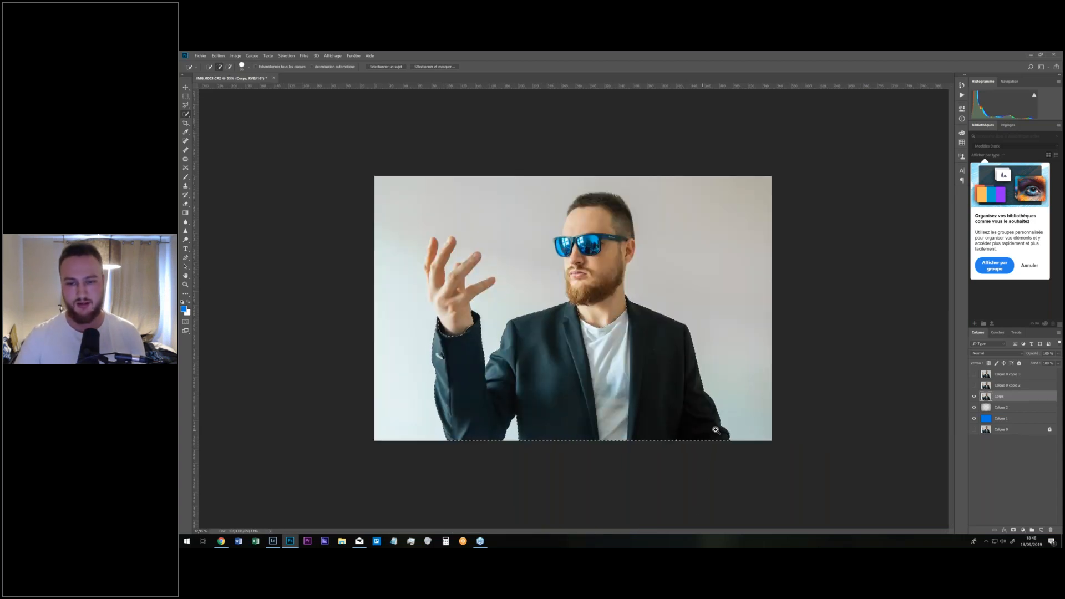
Touch up the selection around the small white gap at the jacket's bottom edge and mask the Corps layer with it.
drag(678, 374, 703, 375)
drag(703, 429, 764, 429)
drag(764, 488, 659, 340)
mouse_move(649, 396)
mouse_down()
mouse_move(652, 383)
mouse_move(698, 383)
mouse_up()
mouse_move(647, 412)
mouse_down()
mouse_move(636, 385)
mouse_move(641, 410)
mouse_up()
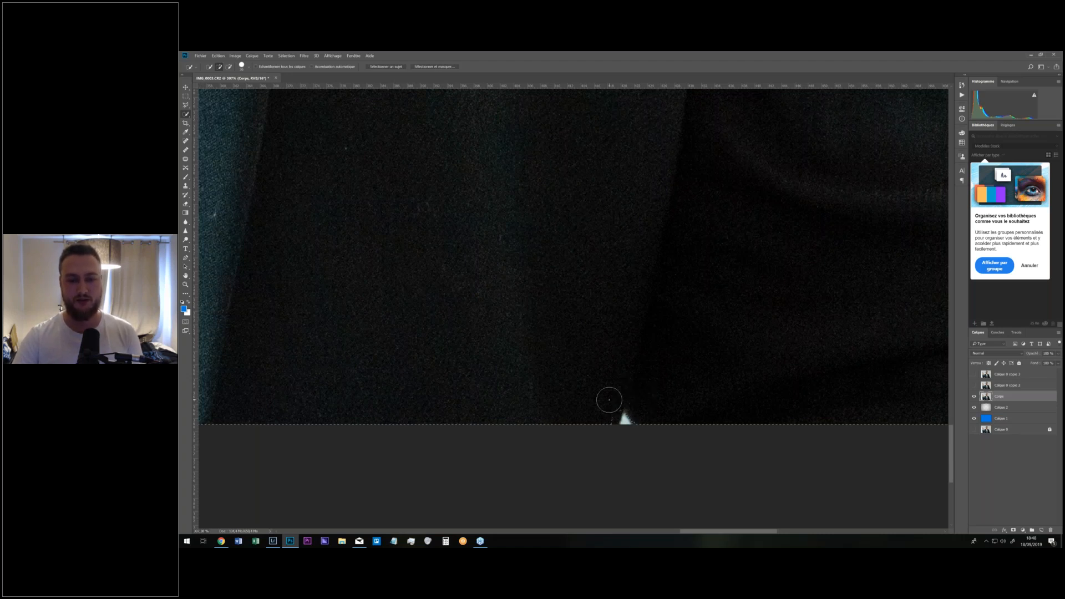
key(ctrl+0)
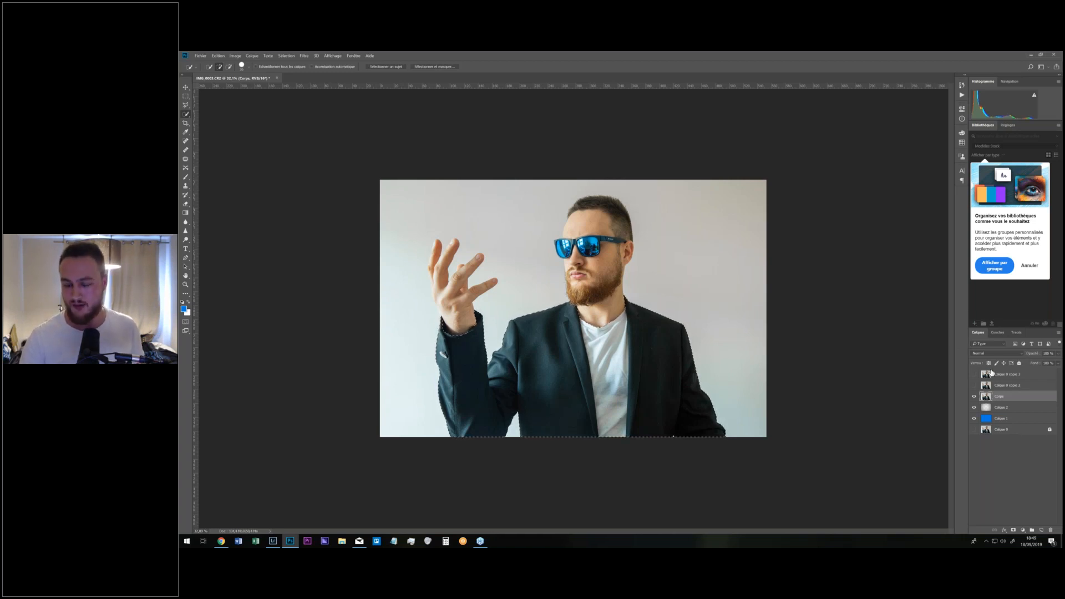
click(1013, 531)
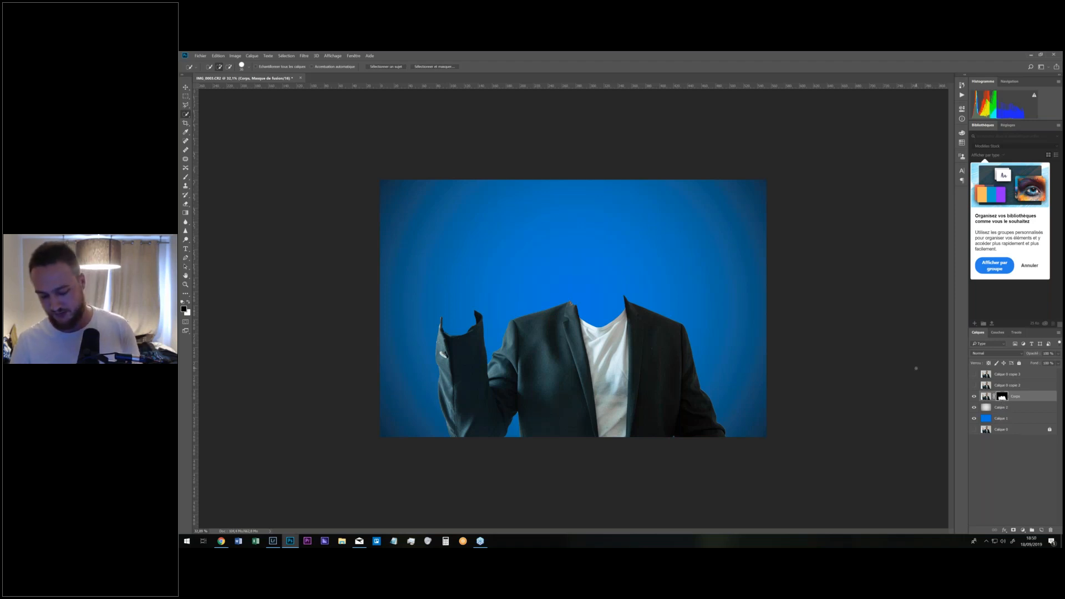
With the Brush tool, try to choose a reddish foreground colour while the Corps layer mask is targeted.
key(b)
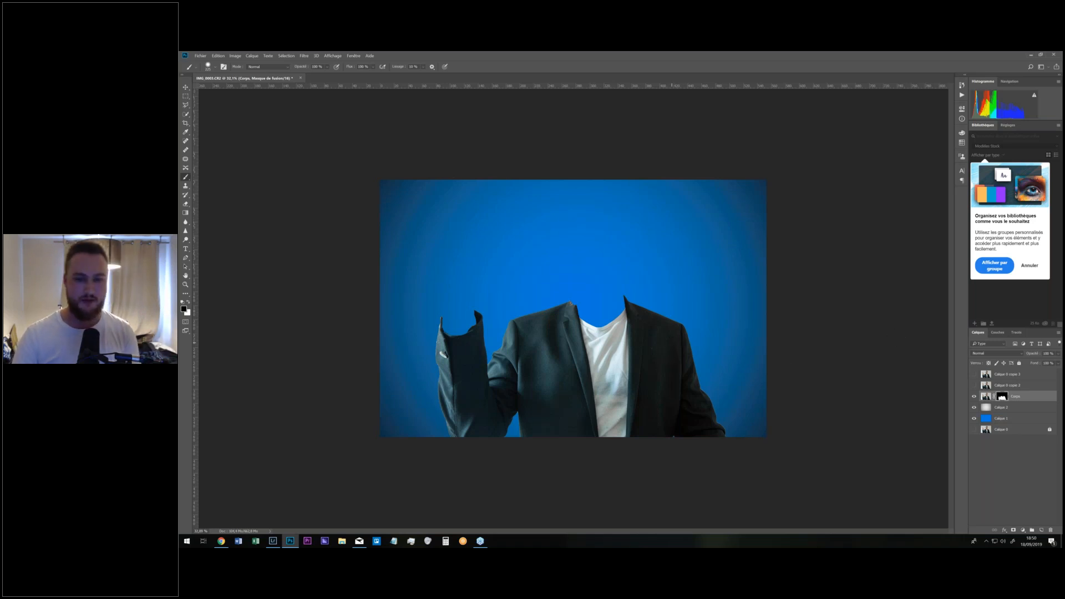
scroll(668, 355, up, 2)
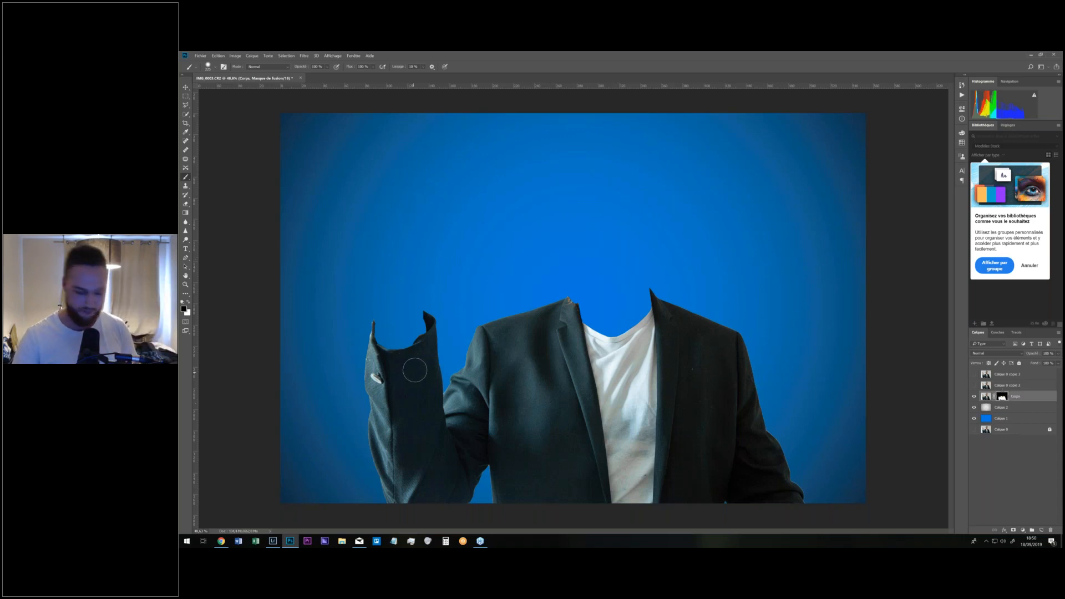
key(x)
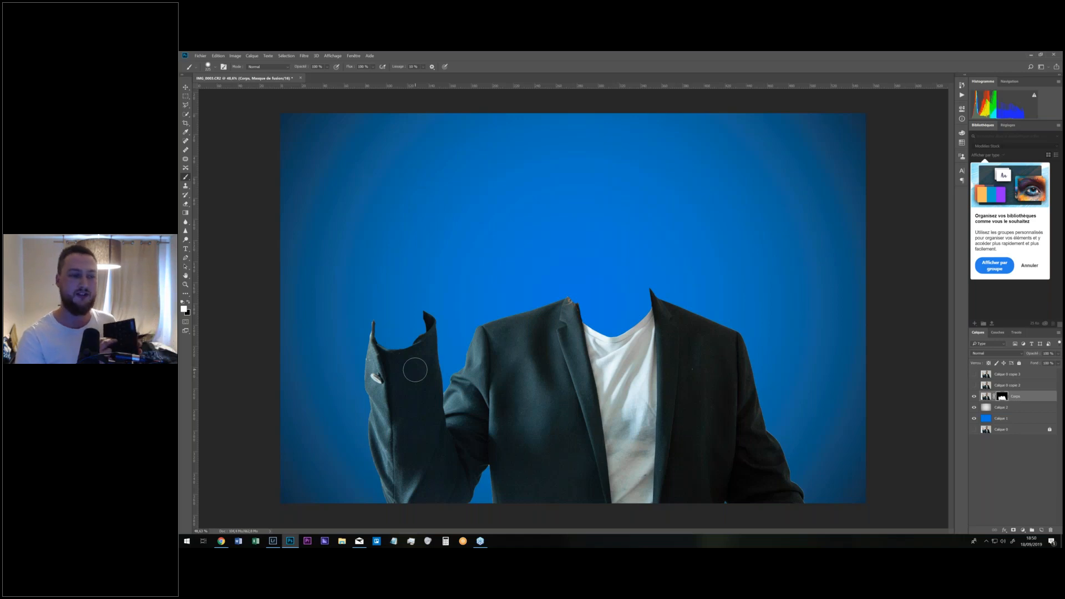
click(184, 309)
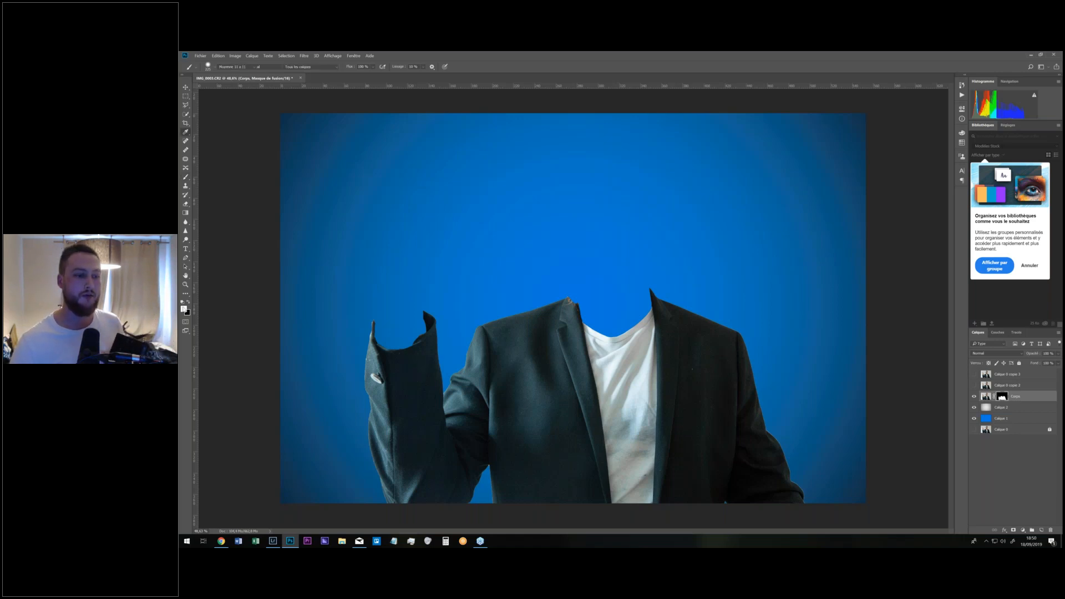
click(803, 189)
click(892, 170)
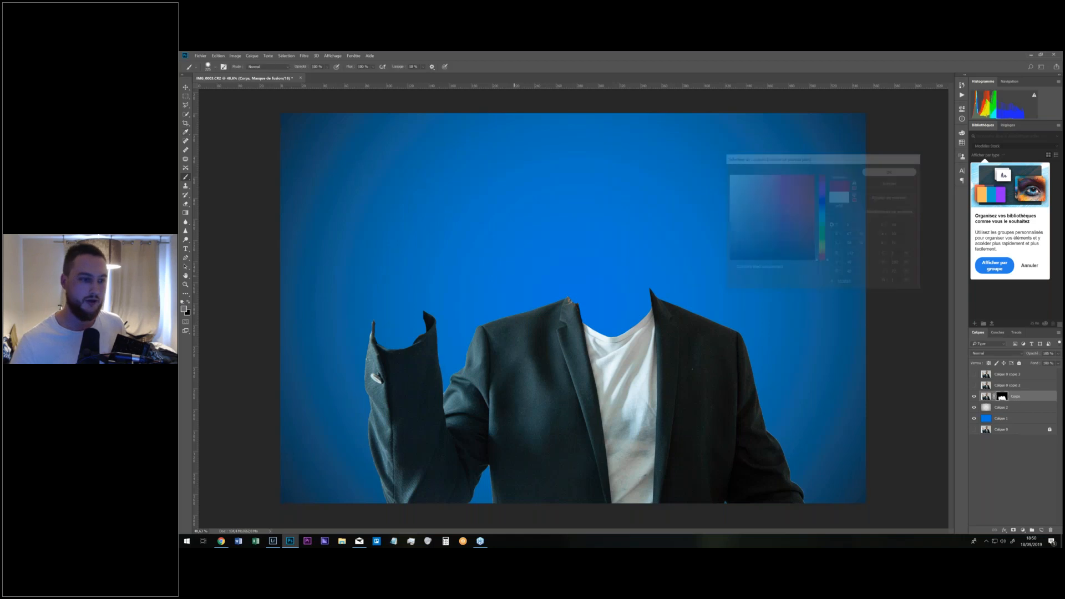
Target the Corps layer's image instead of its mask and set the background colour to dark red 9f1919.
click(986, 397)
click(187, 313)
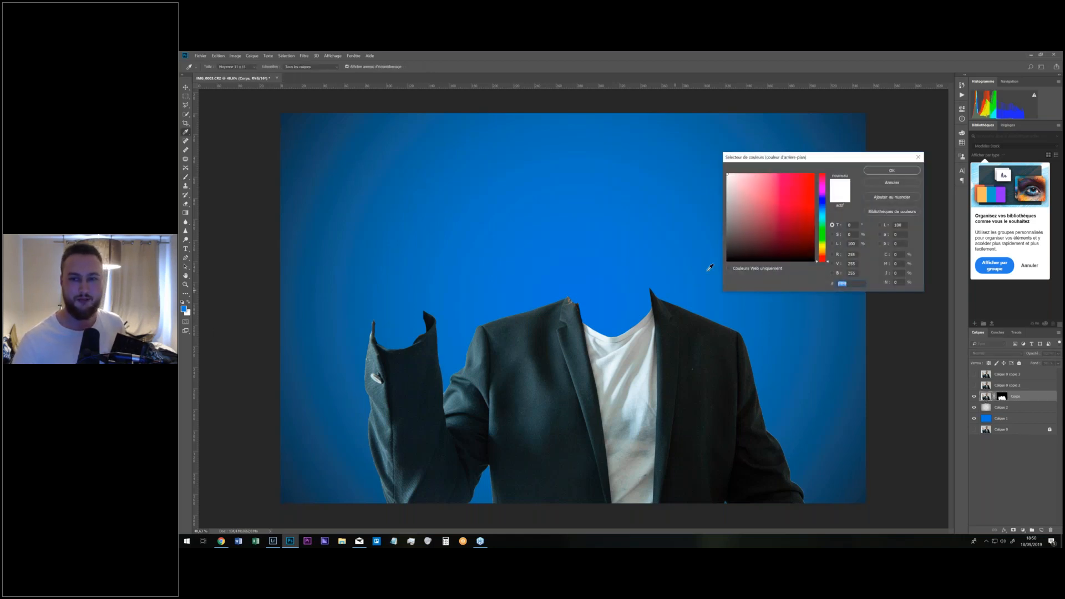
click(801, 207)
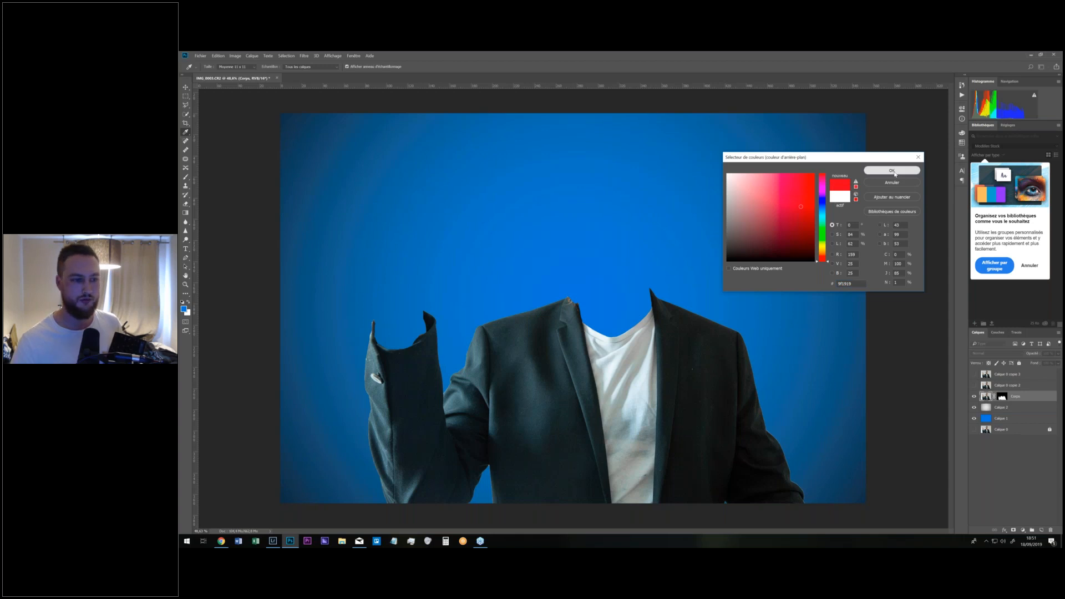
click(892, 171)
Paint with a white brush over the raised hand on the Corps layer mask, and undo the stroke.
key(b)
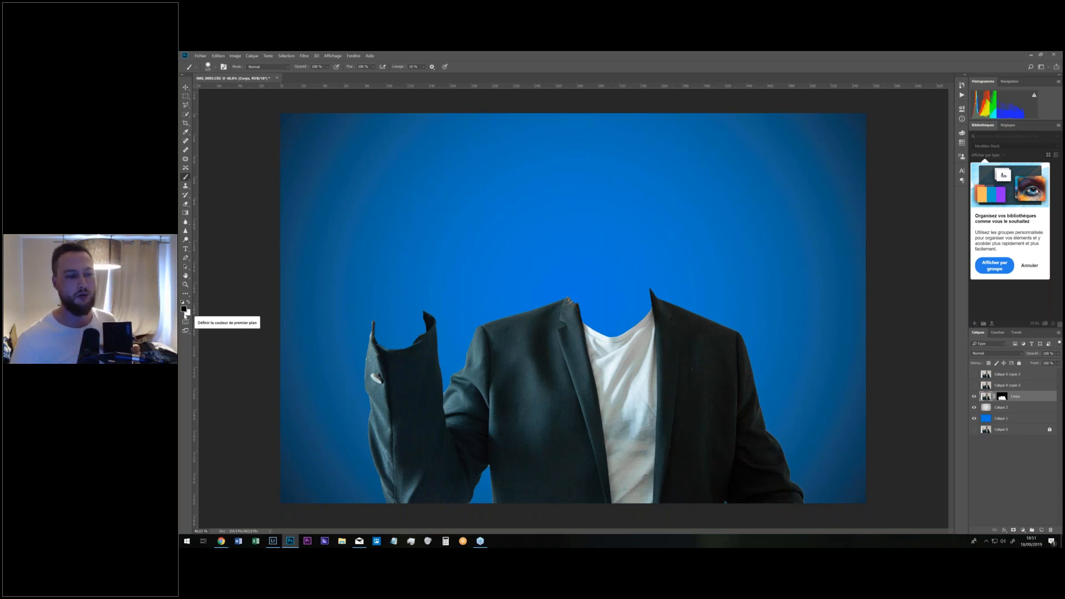
key(x)
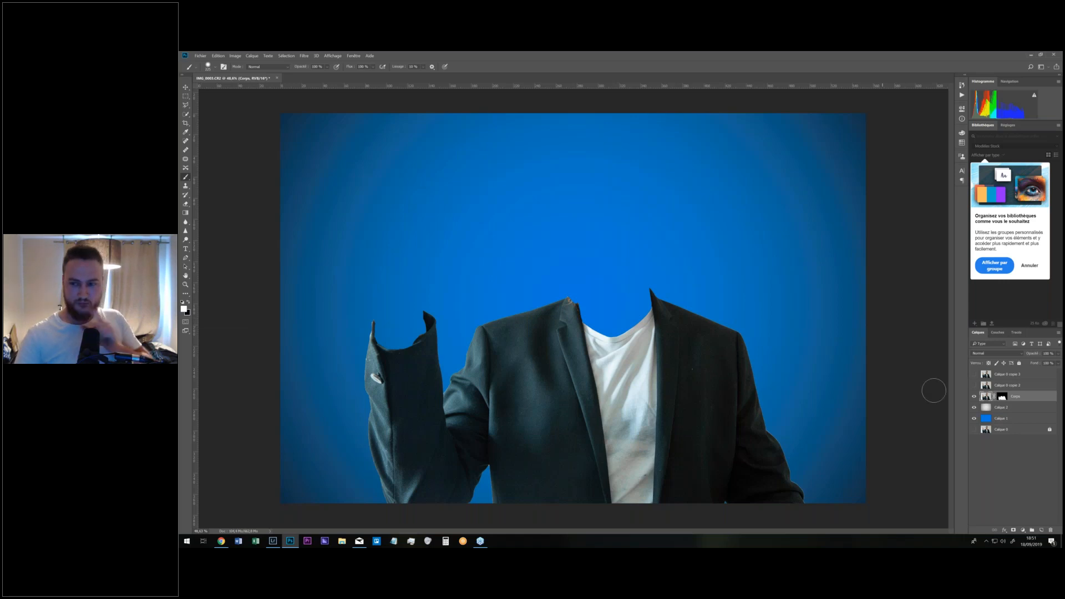
click(1003, 398)
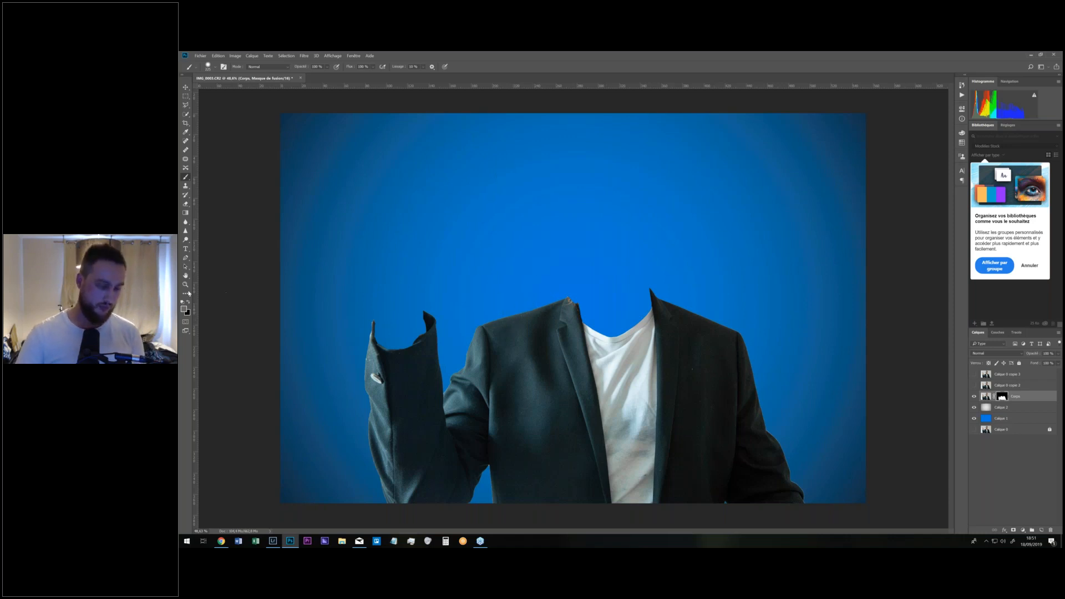
key(x)
mouse_move(401, 360)
mouse_down()
mouse_move(385, 257)
mouse_move(398, 242)
mouse_move(424, 238)
mouse_move(406, 279)
mouse_move(416, 346)
mouse_move(417, 299)
mouse_move(451, 240)
mouse_move(402, 226)
mouse_move(433, 248)
mouse_move(379, 207)
mouse_move(418, 202)
mouse_move(415, 194)
mouse_move(356, 205)
mouse_move(358, 195)
mouse_move(379, 239)
mouse_up()
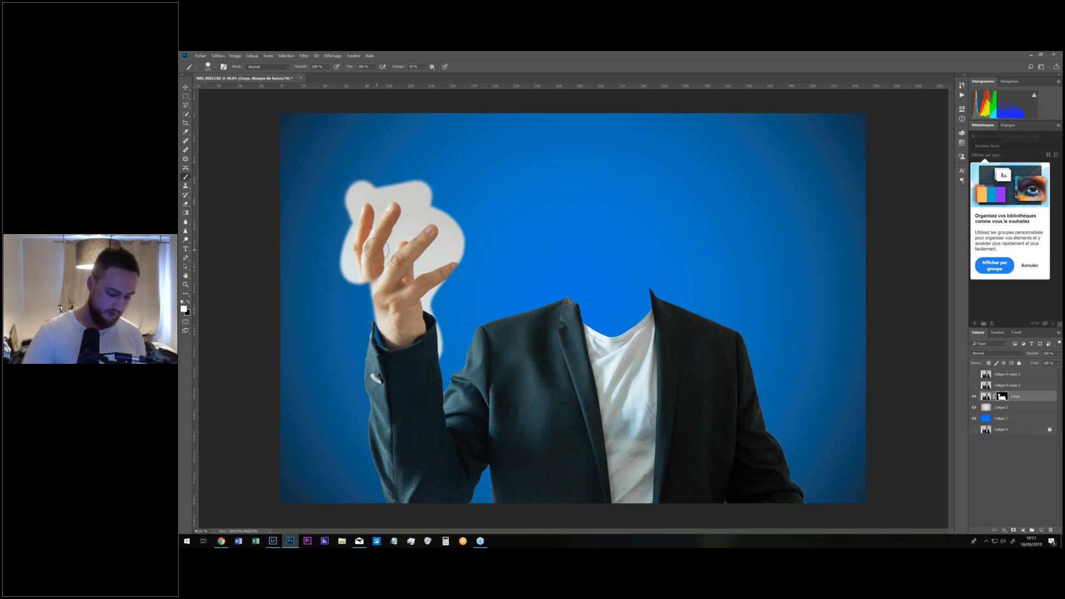
key(ctrl+z)
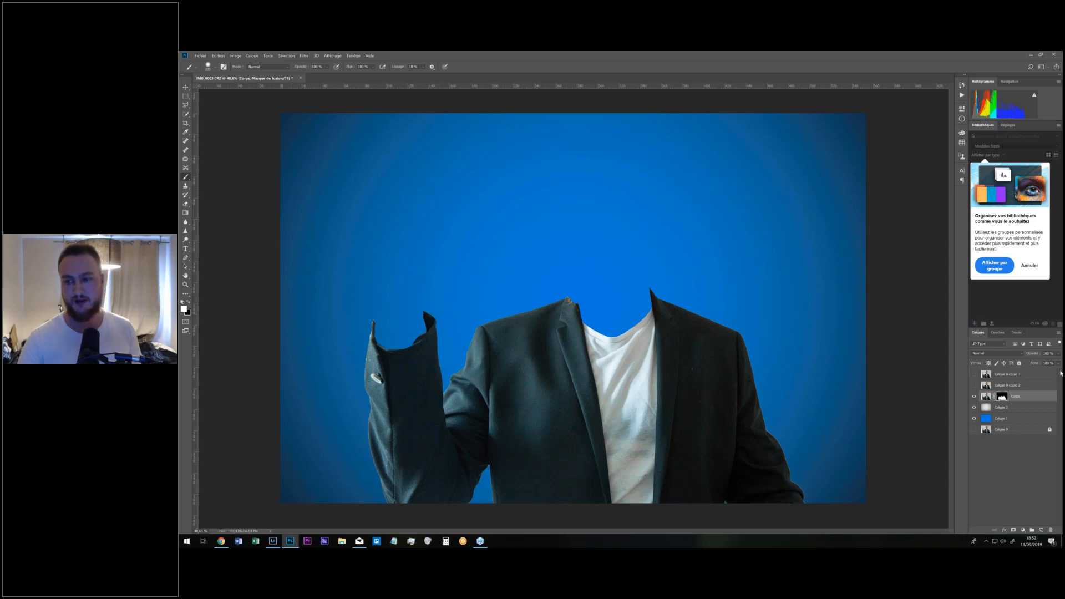
Show the portrait copy directly above Corps and make it the active layer.
click(974, 386)
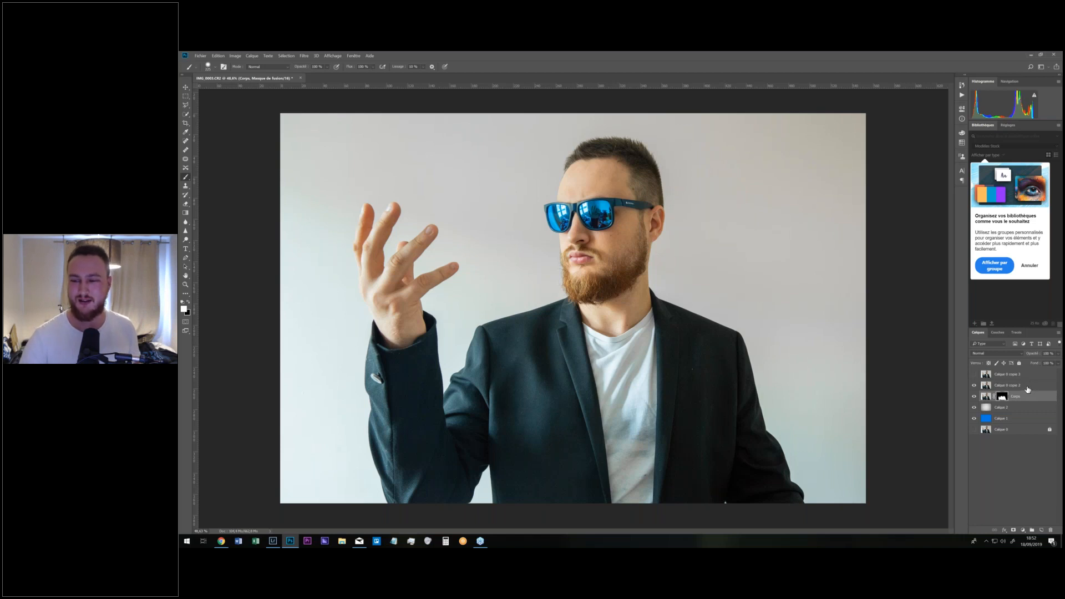
click(1027, 389)
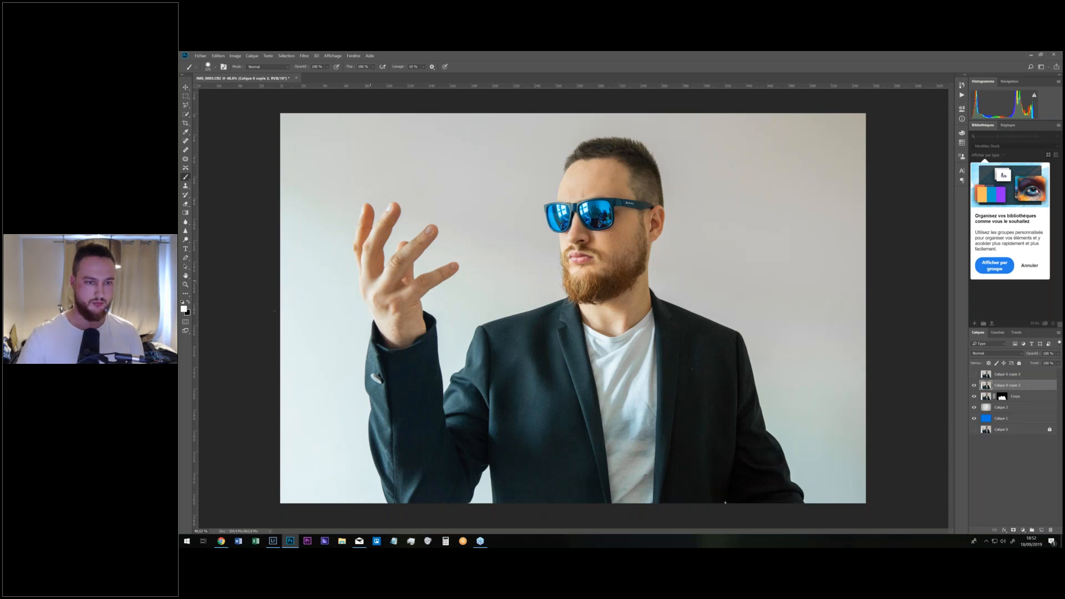
scroll(374, 259, up, 3)
scroll(410, 270, up, 2)
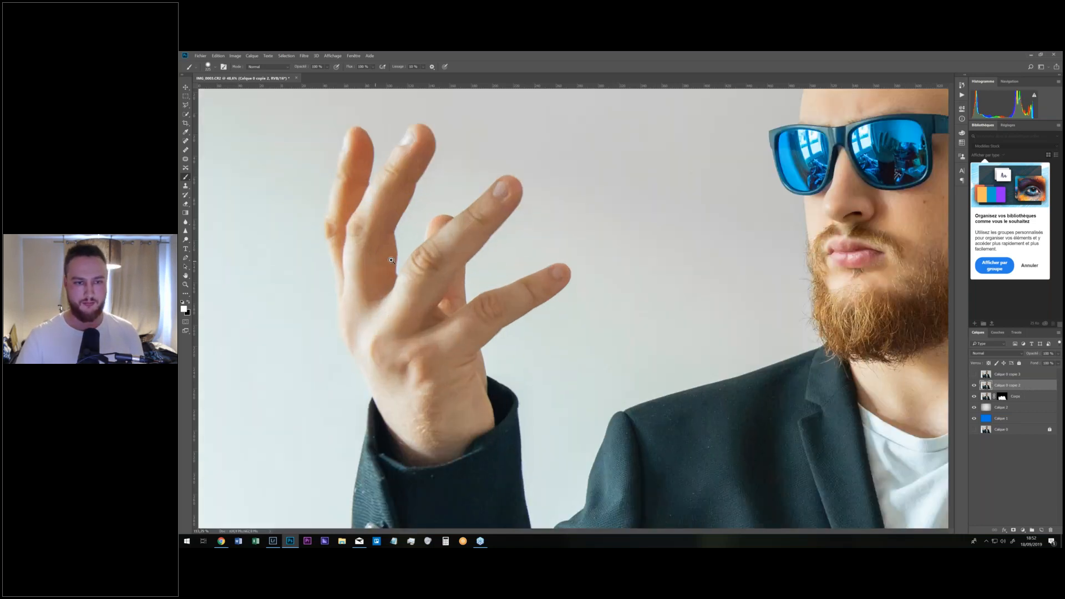
scroll(410, 270, down, 1)
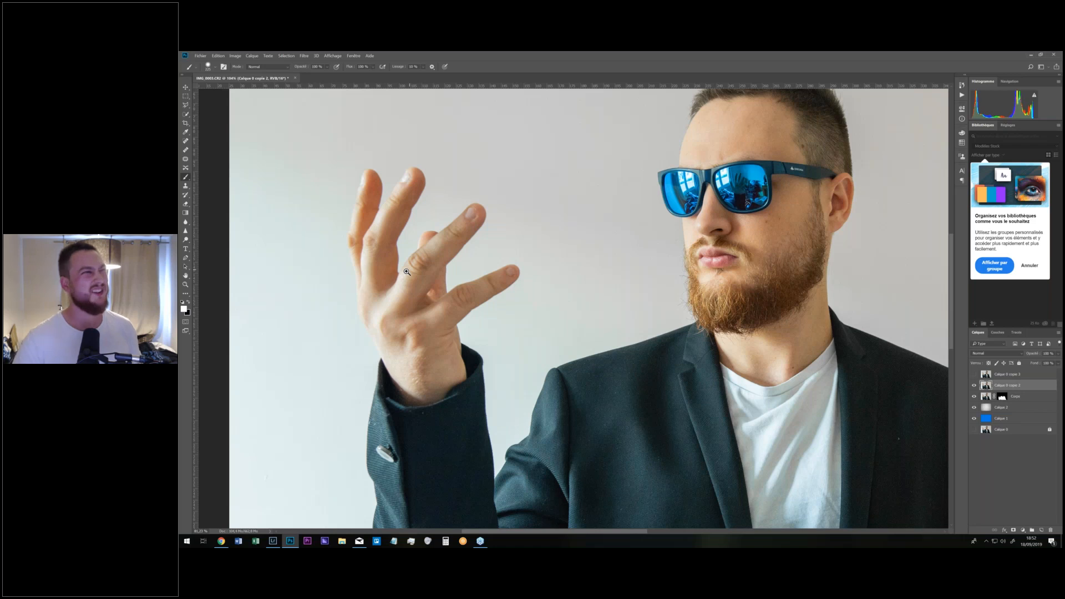
scroll(406, 271, down, 1)
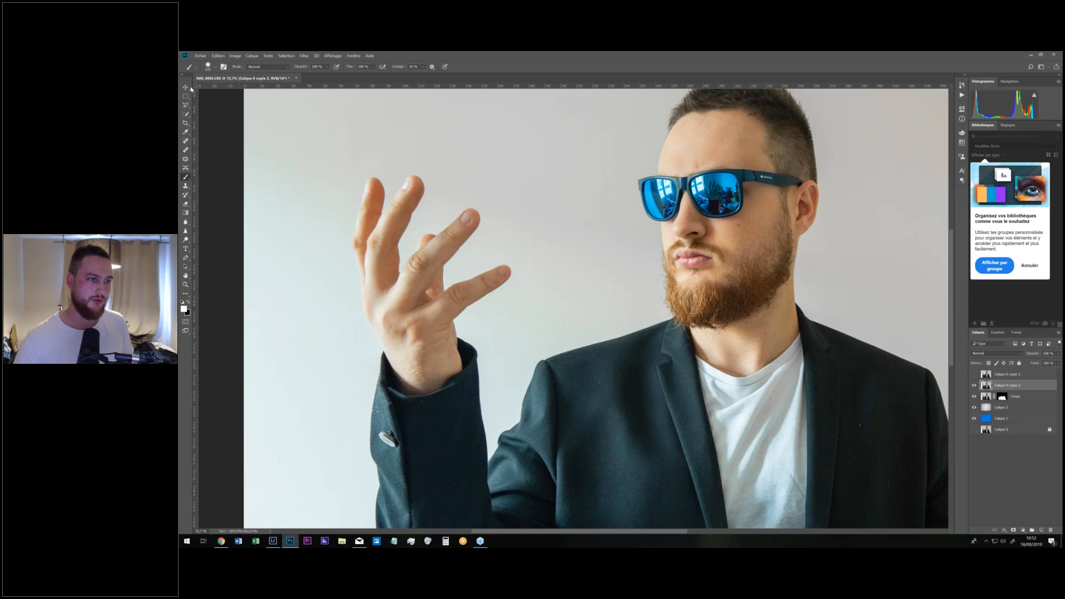
Select the raised hand down to the jacket cuff on the Calque 0 copie 2 layer with the Quick Selection tool.
click(185, 285)
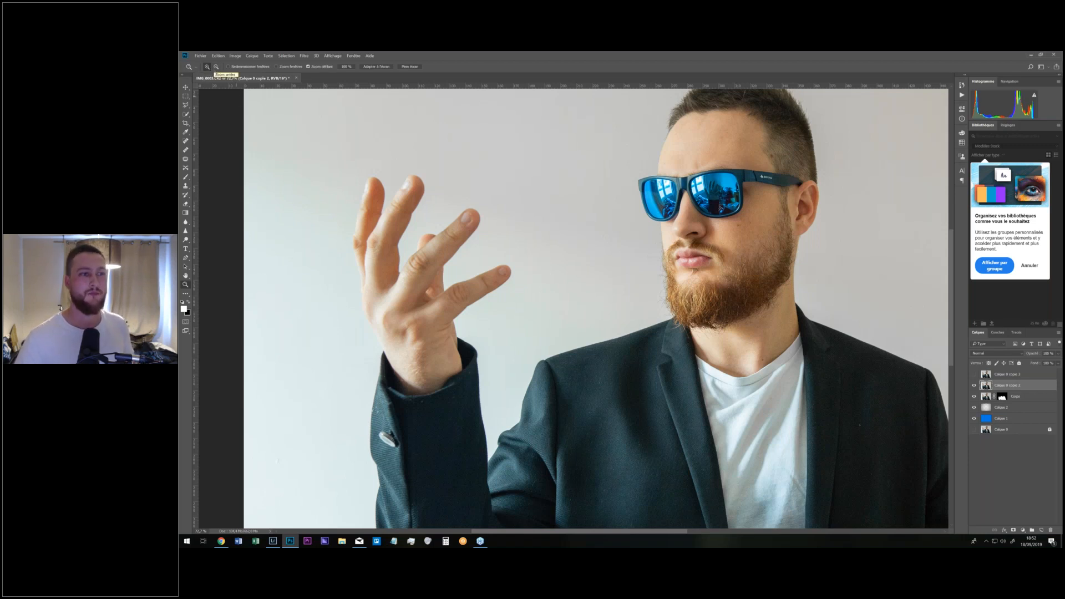
click(312, 143)
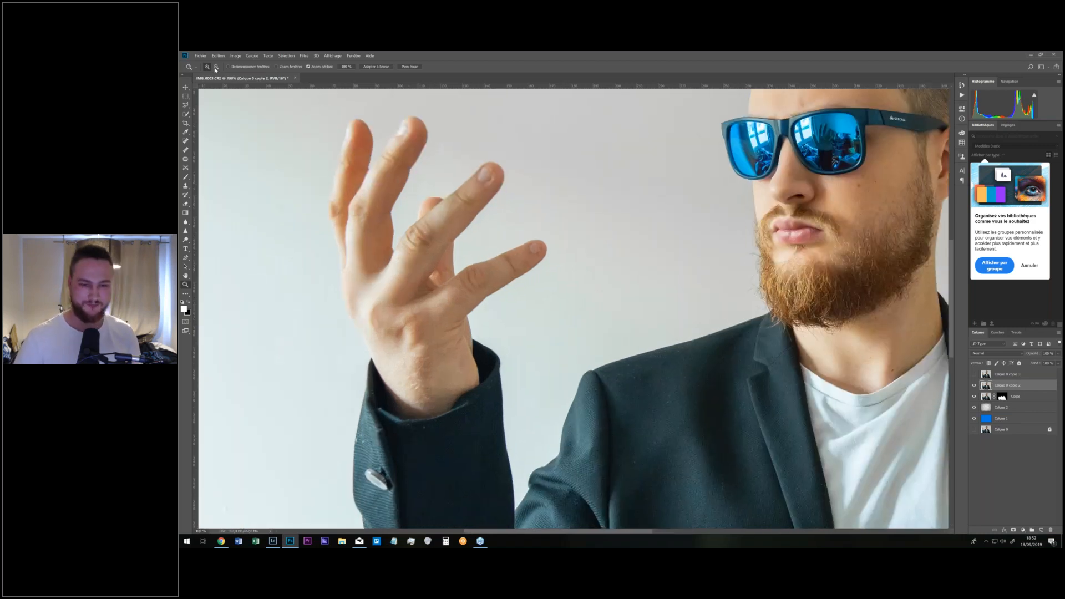
alt+click(410, 326)
drag(407, 393, 501, 384)
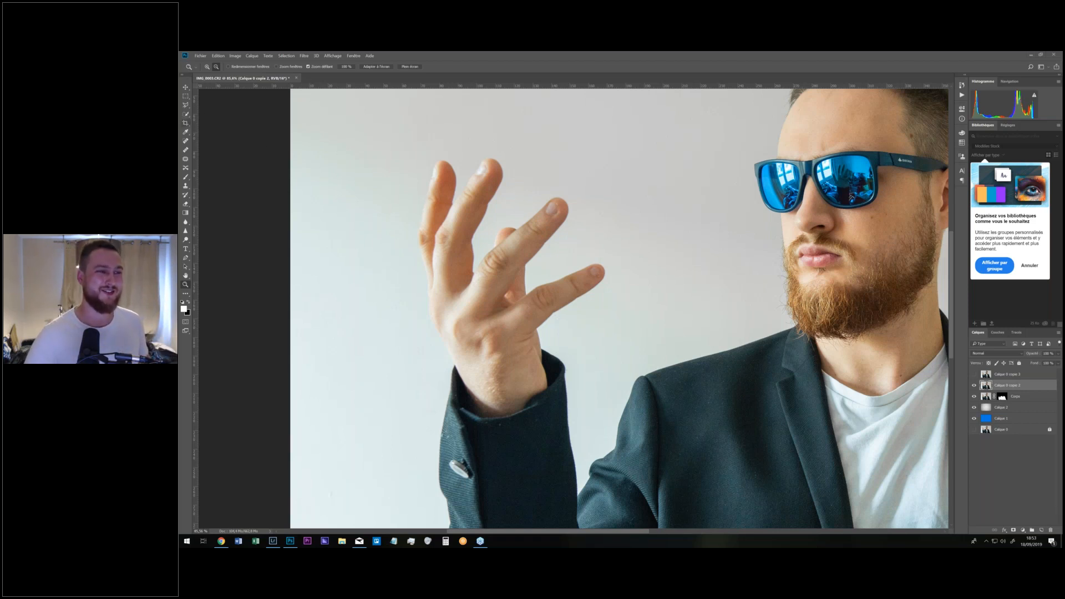
click(185, 113)
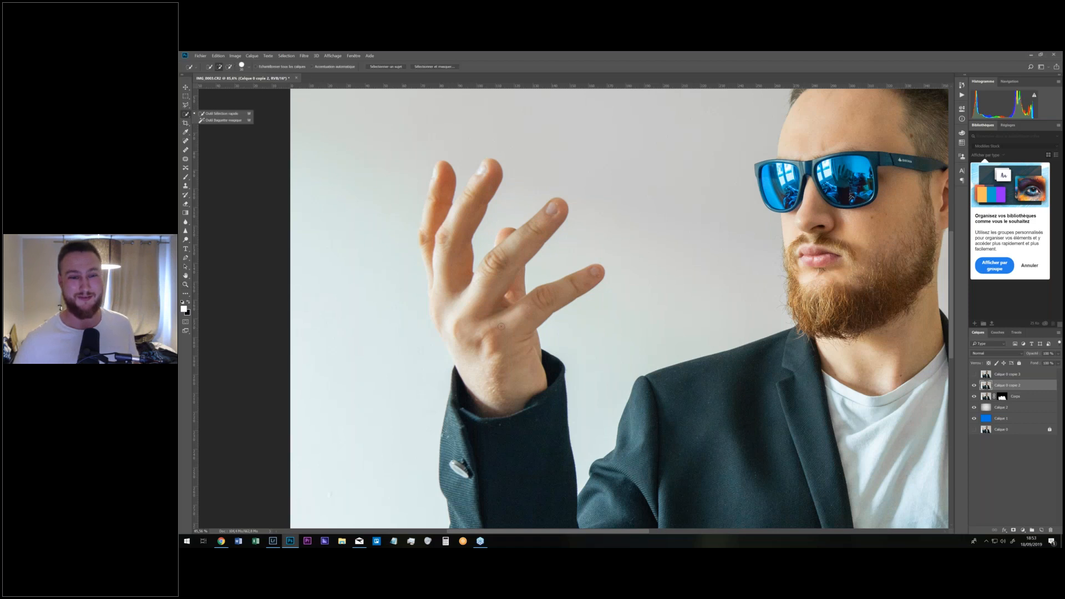
click(497, 374)
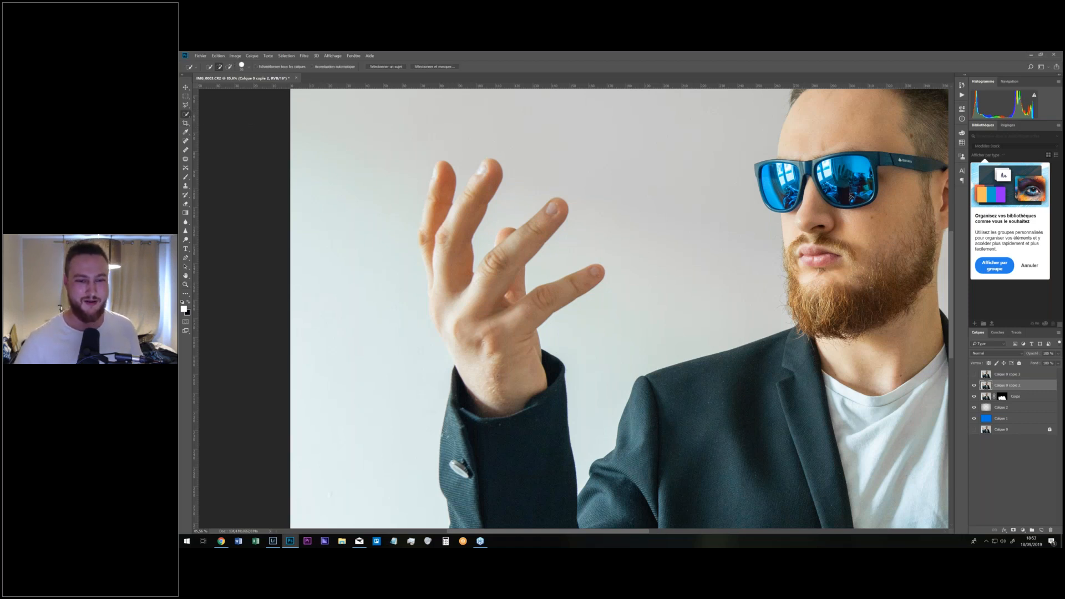
mouse_move(495, 398)
mouse_down()
mouse_move(441, 205)
mouse_move(431, 204)
mouse_move(451, 335)
mouse_move(493, 414)
mouse_up()
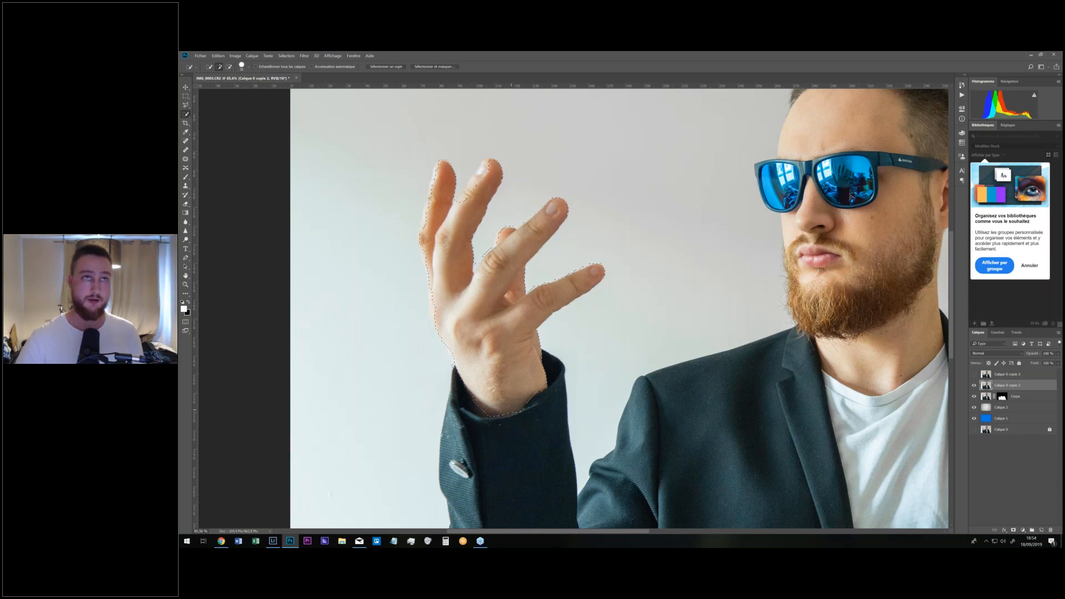
Refine the hand selection along the outer fingers and wrist, adding missing edges and subtracting the background spill beside the little finger.
drag(461, 202, 487, 166)
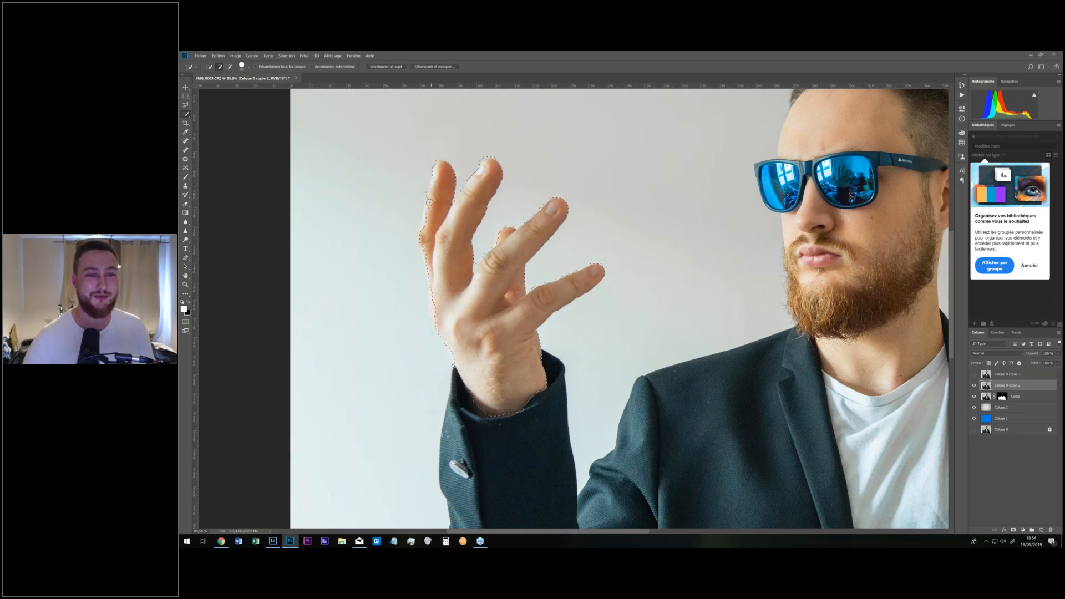
drag(425, 251, 424, 250)
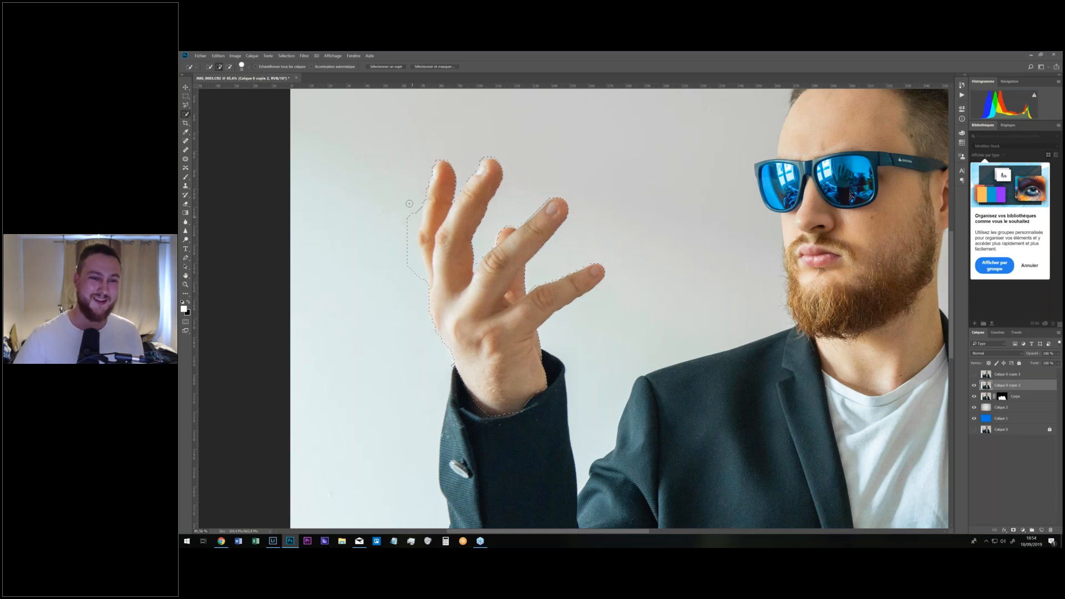
alt+click(417, 221)
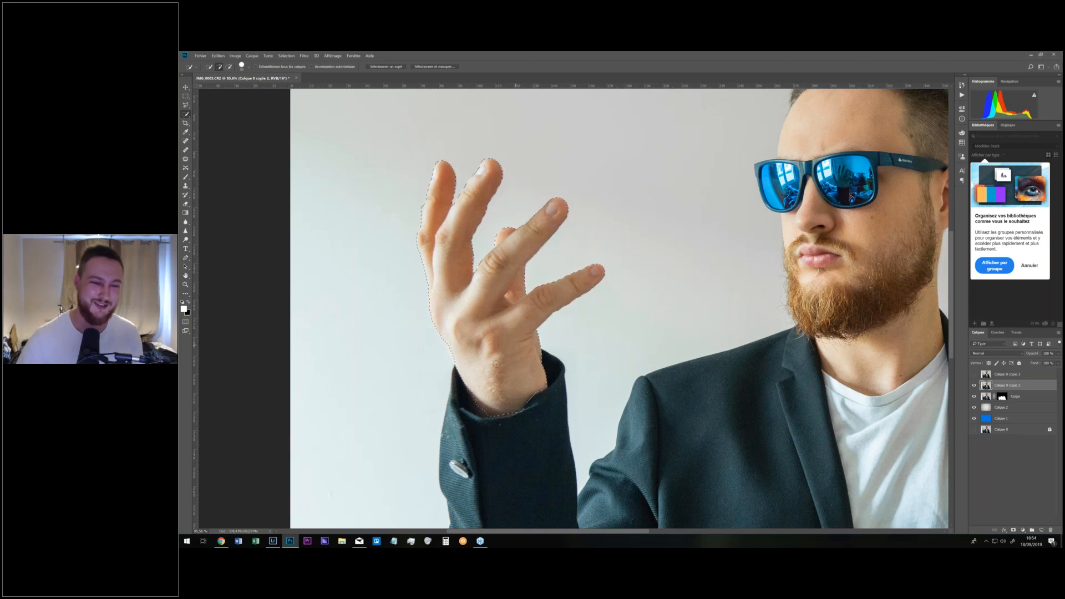
mouse_move(445, 339)
mouse_down()
mouse_move(447, 362)
mouse_move(476, 402)
mouse_up()
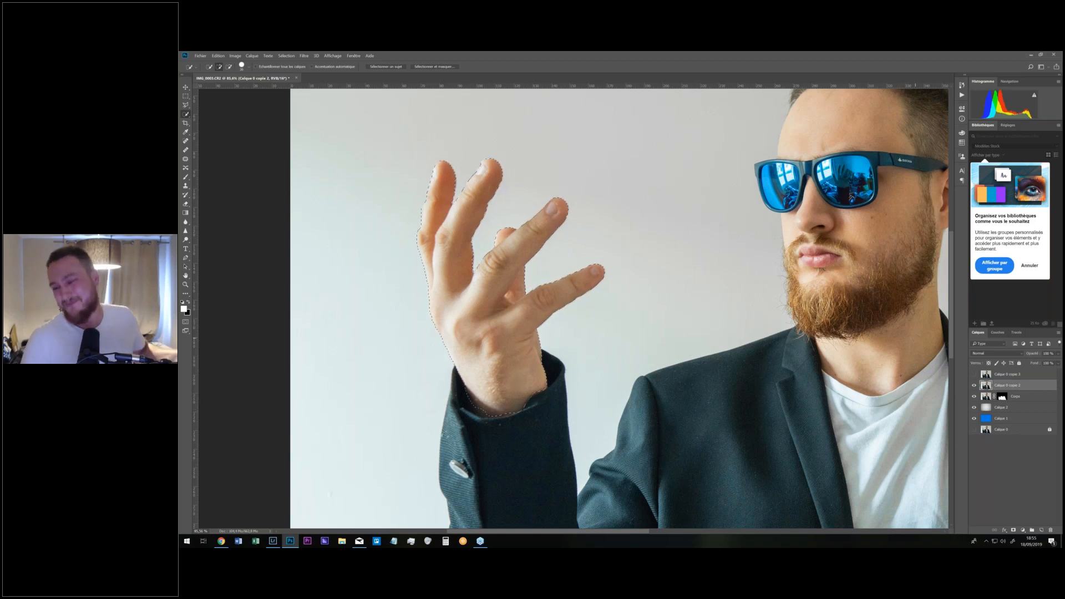
Mask the layer from the hand selection and paint white on the mask to fill the gap between wrist and cuff.
click(1013, 531)
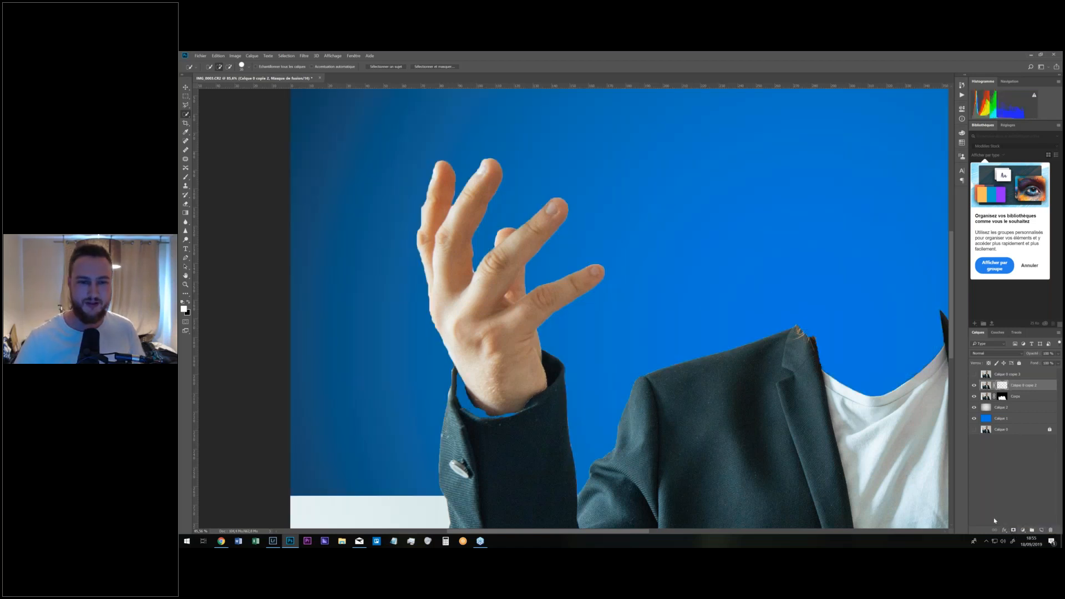
mouse_move(605, 277)
mouse_down()
mouse_move(477, 277)
mouse_move(608, 274)
mouse_up()
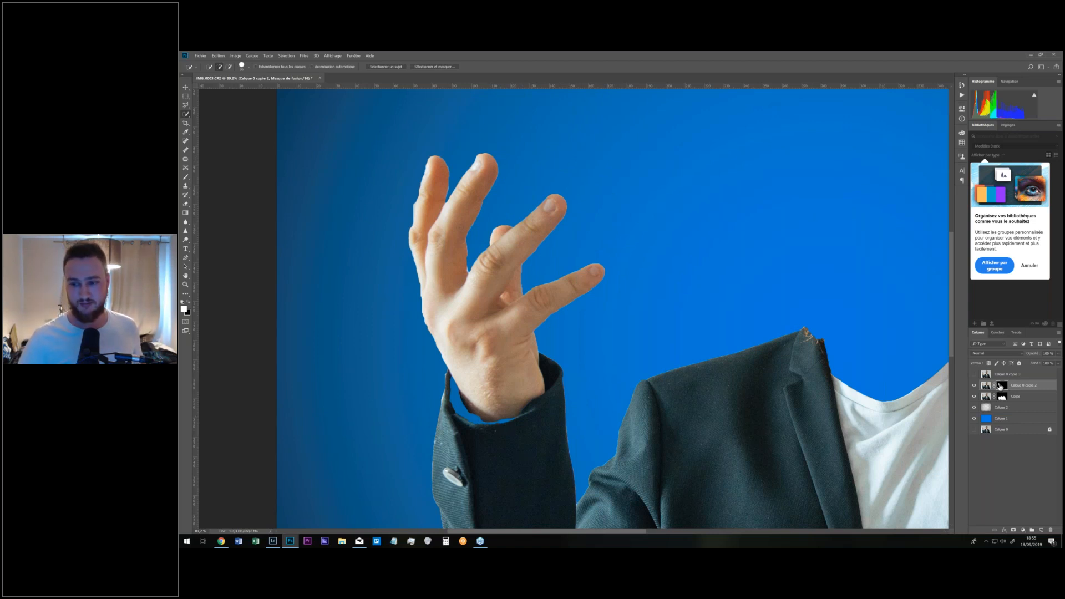
key(b)
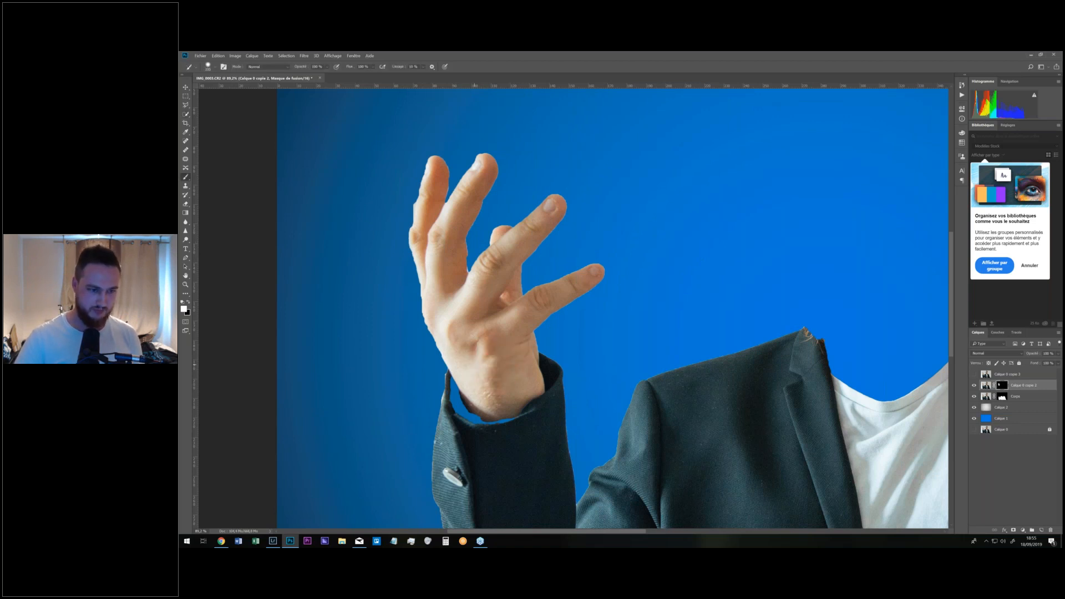
mouse_move(462, 380)
mouse_down()
mouse_move(470, 413)
mouse_move(502, 422)
mouse_up()
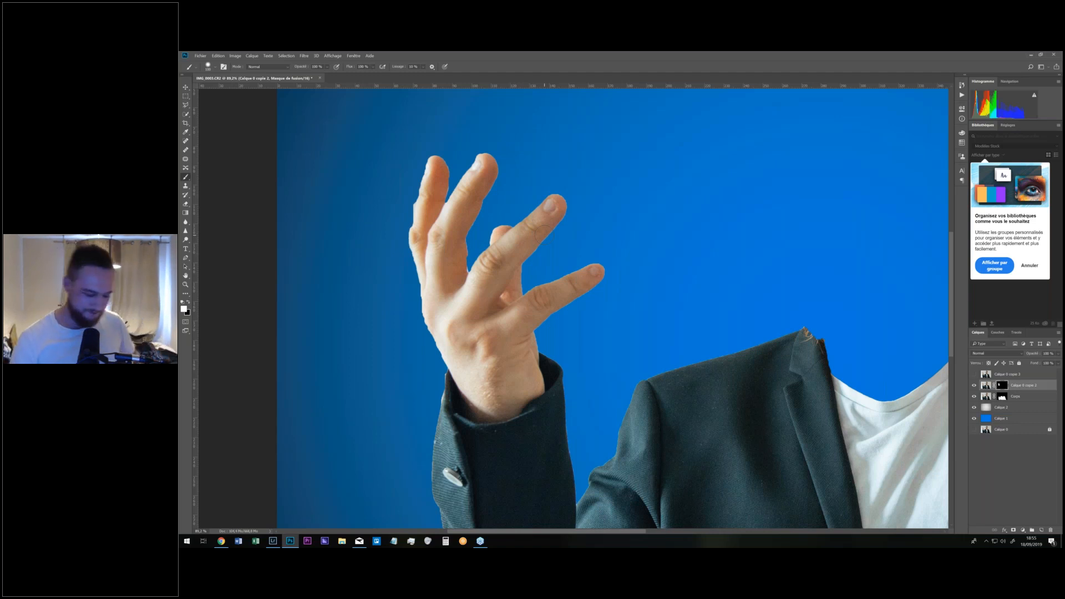
Show the uppermost portrait copy, Calque 0 copie 3, and make it the active layer.
scroll(760, 161, down, 5)
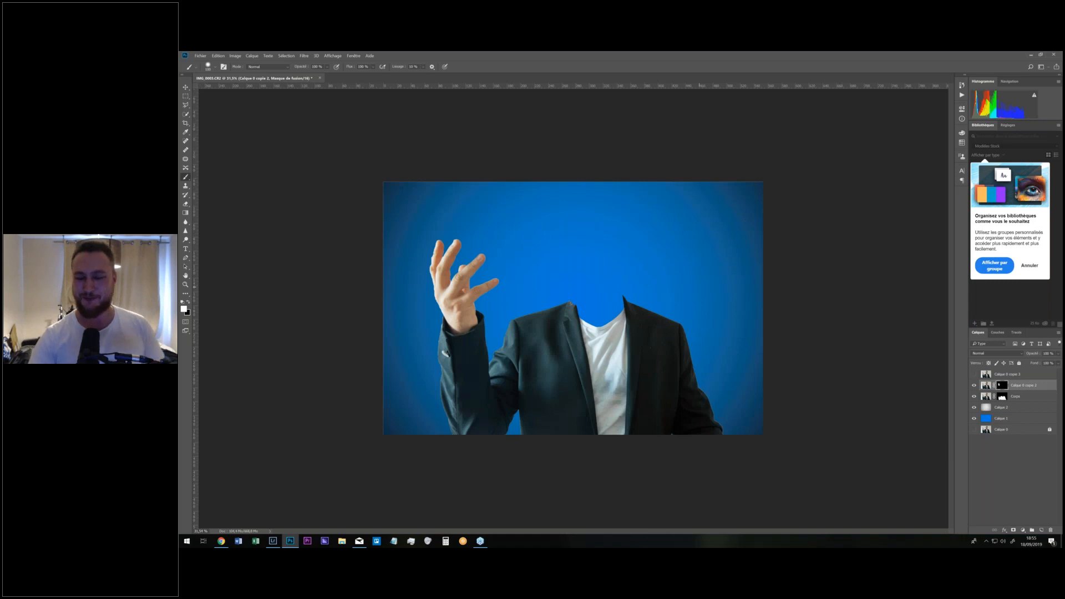
click(974, 375)
click(1001, 375)
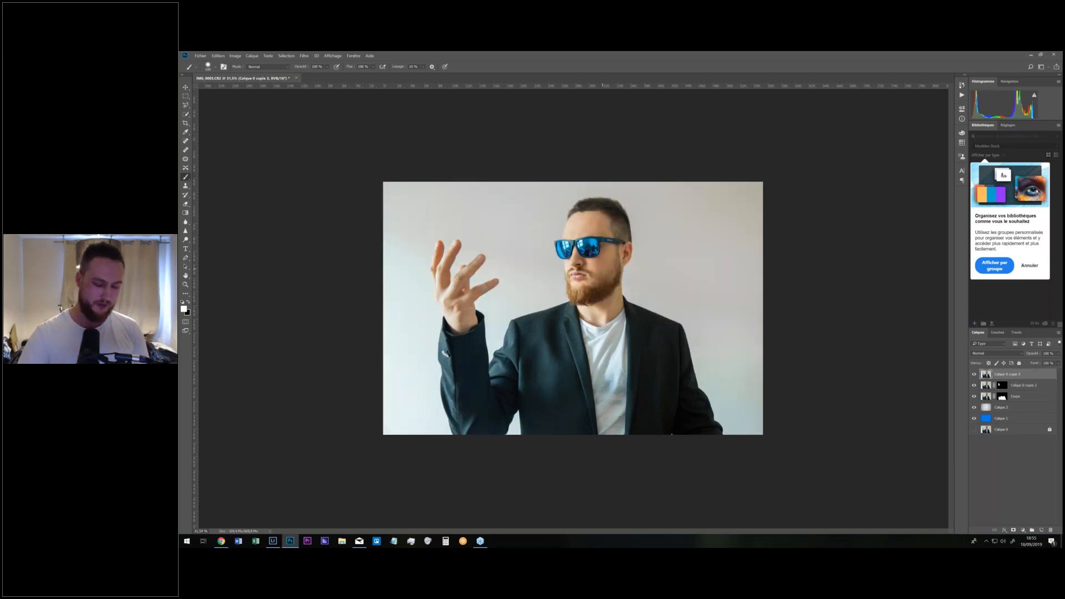
drag(572, 248, 635, 248)
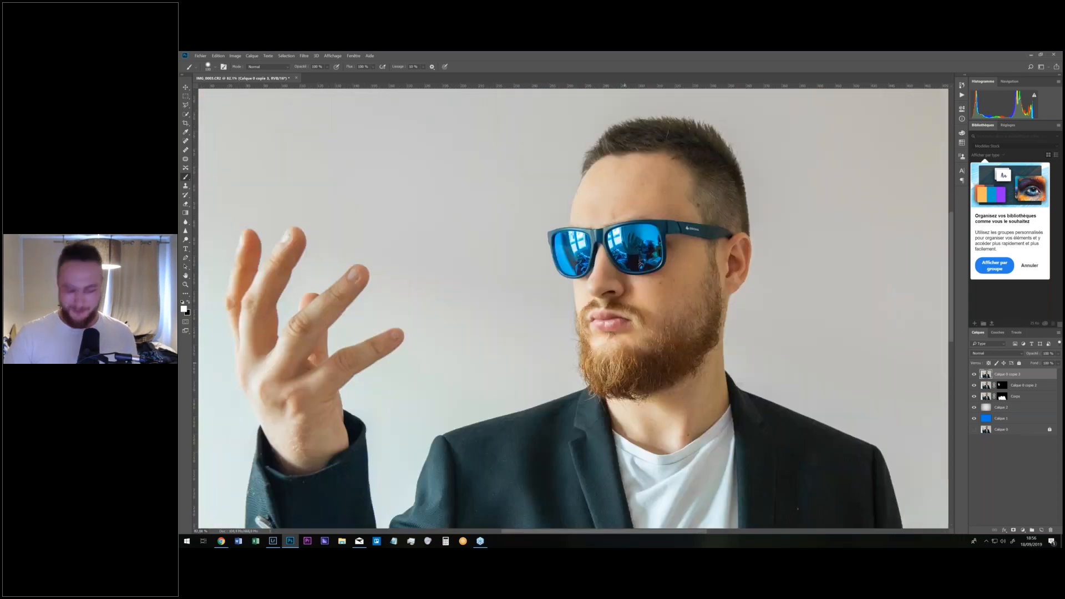
With the Pen tool, trace a path along the upper edge of the sunglasses from the outer frame corner to the ear.
key(p)
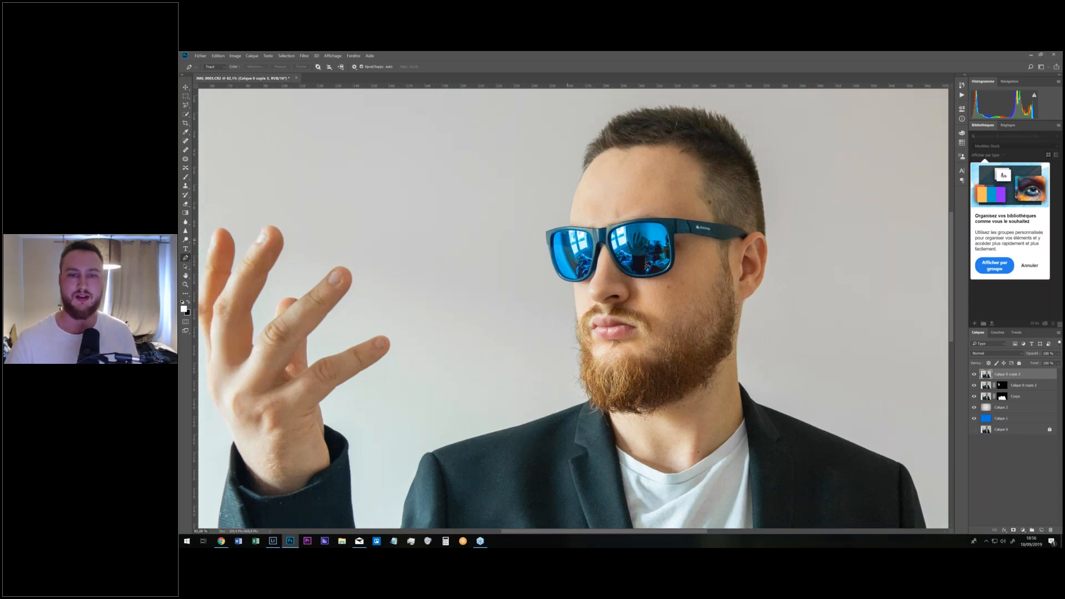
click(580, 238)
mouse_move(615, 215)
mouse_down()
mouse_move(669, 227)
mouse_move(627, 217)
mouse_up()
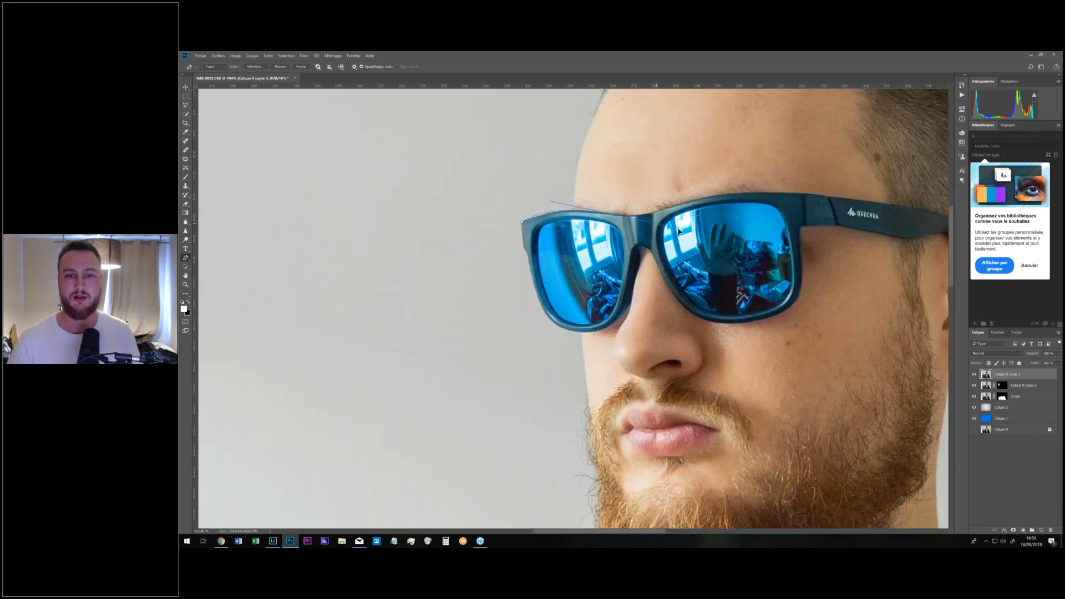
drag(638, 217, 656, 213)
drag(750, 193, 789, 193)
click(804, 195)
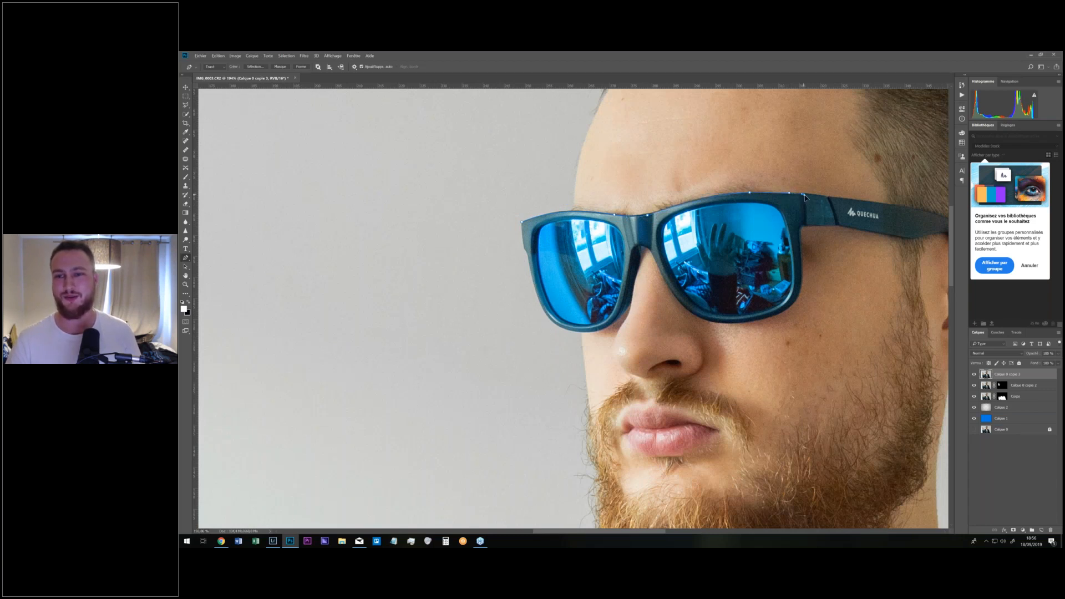
click(827, 198)
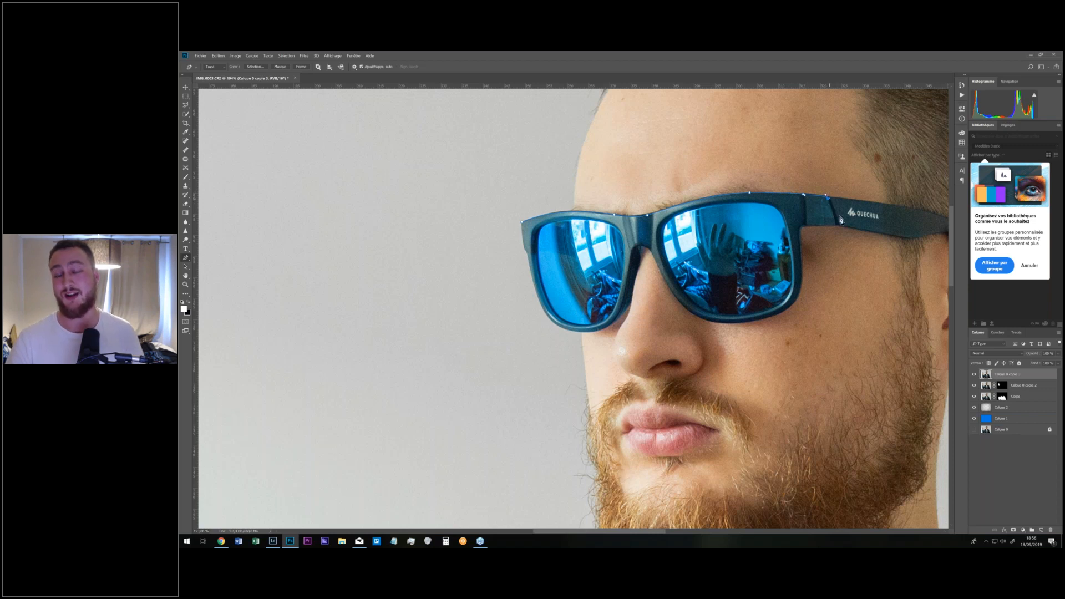
drag(885, 226, 781, 198)
click(859, 193)
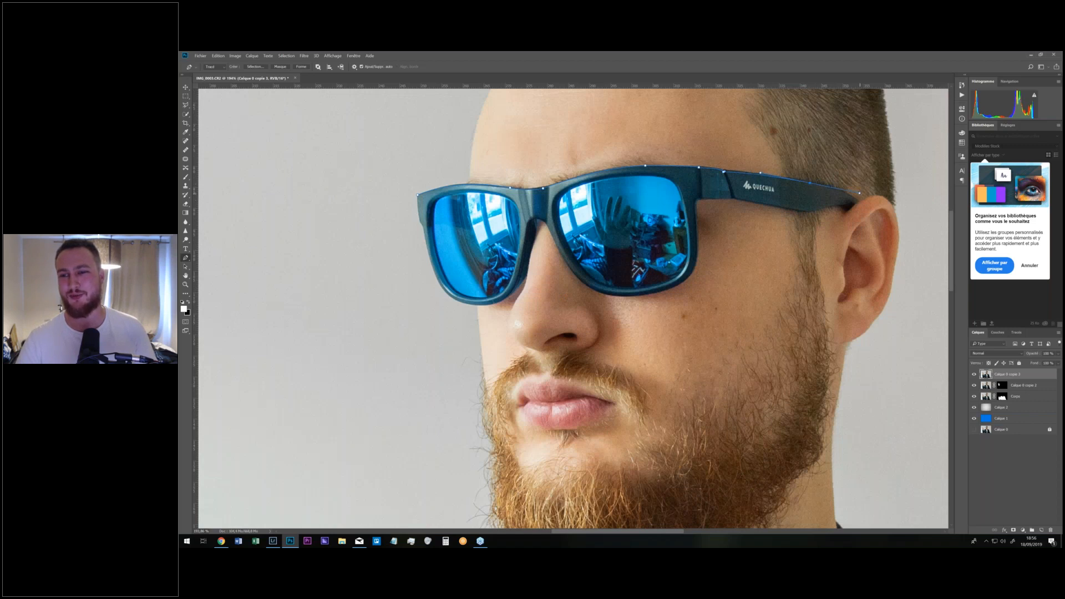
Curve the path over the ear as the hidden temple tip and bring it back along the arm's lower edge.
drag(876, 254, 864, 284)
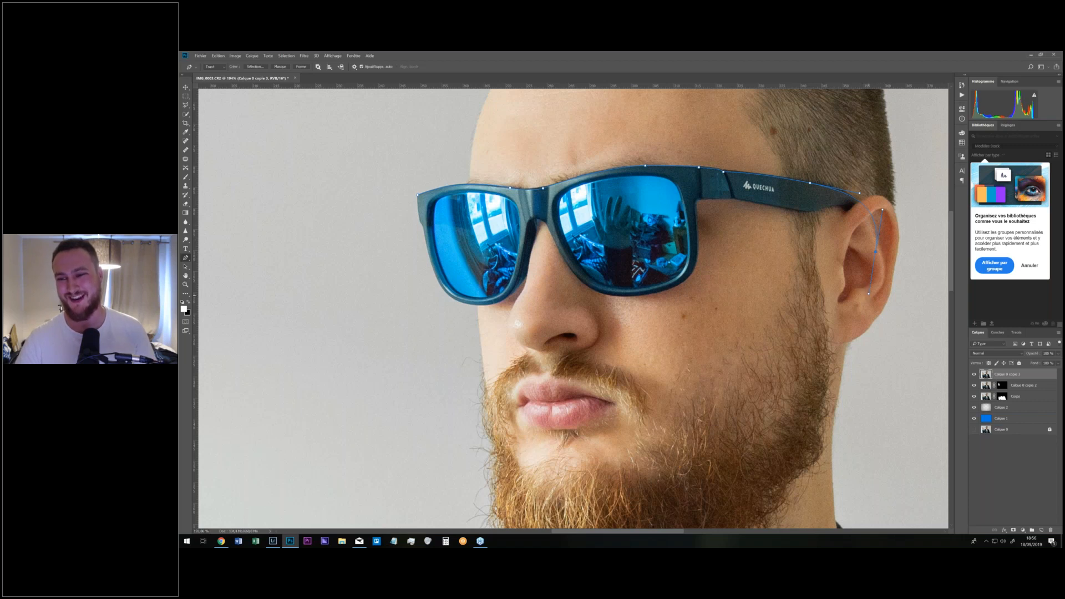
drag(875, 262, 865, 231)
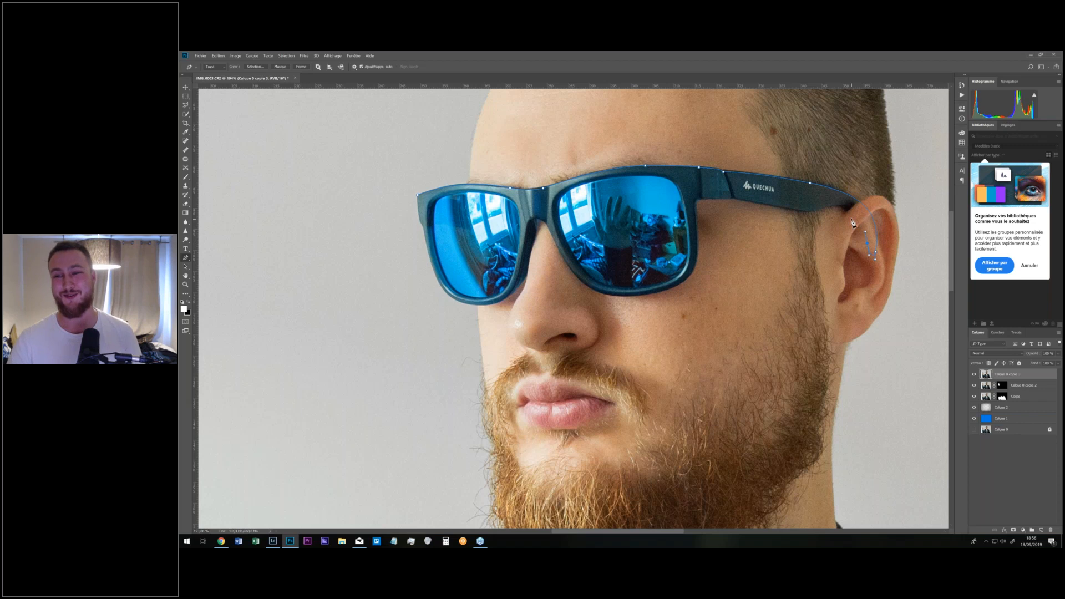
click(829, 207)
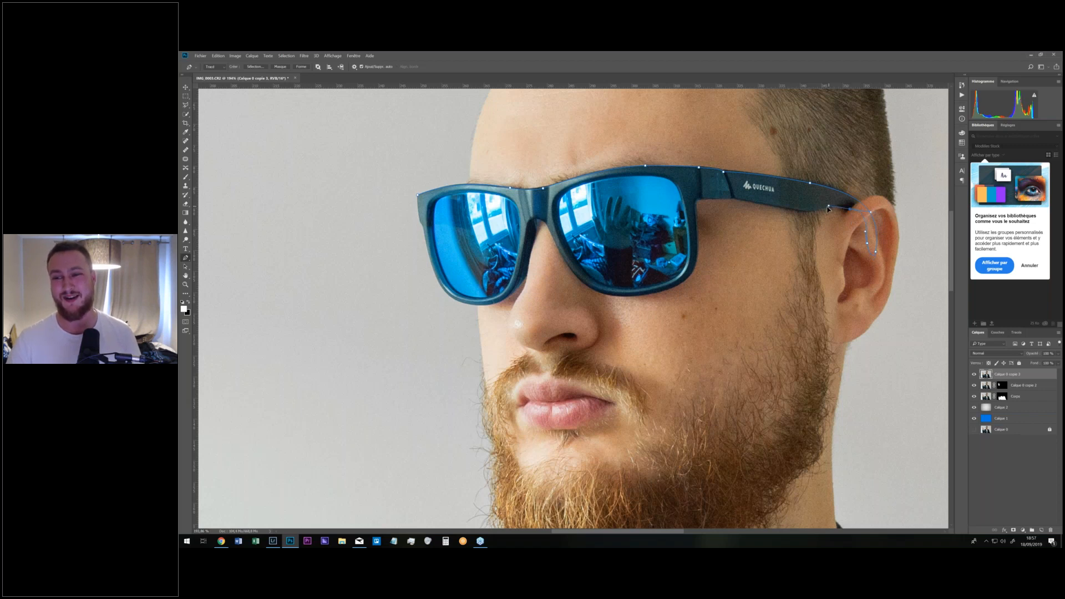
drag(821, 207, 776, 208)
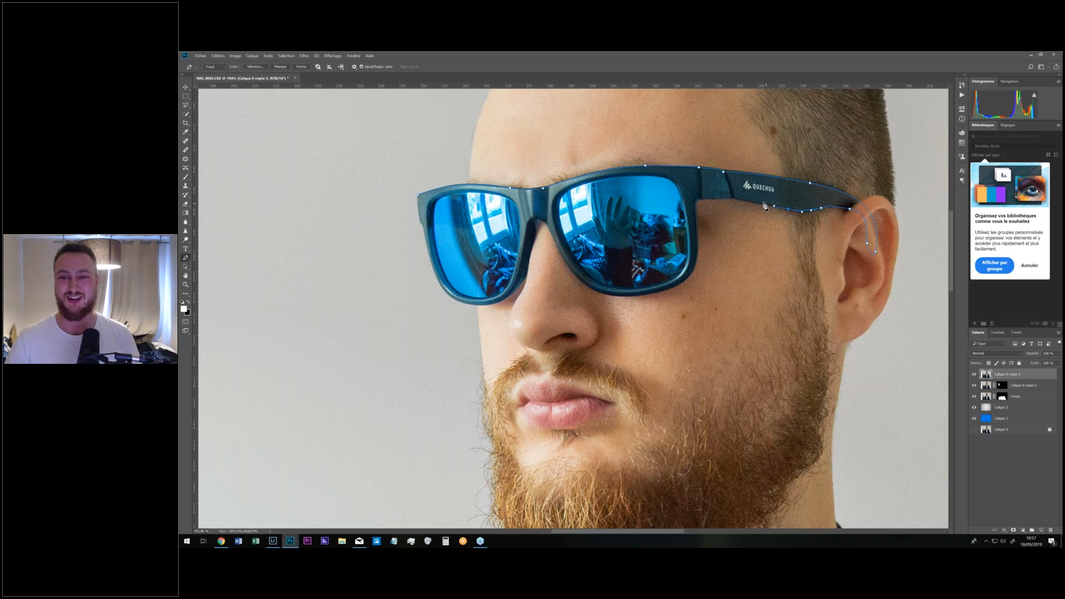
Continue the path along the underside of the arm to the hinge and around the lower rim of the lens nearest the ear.
click(735, 202)
click(724, 199)
click(701, 198)
drag(696, 206, 695, 216)
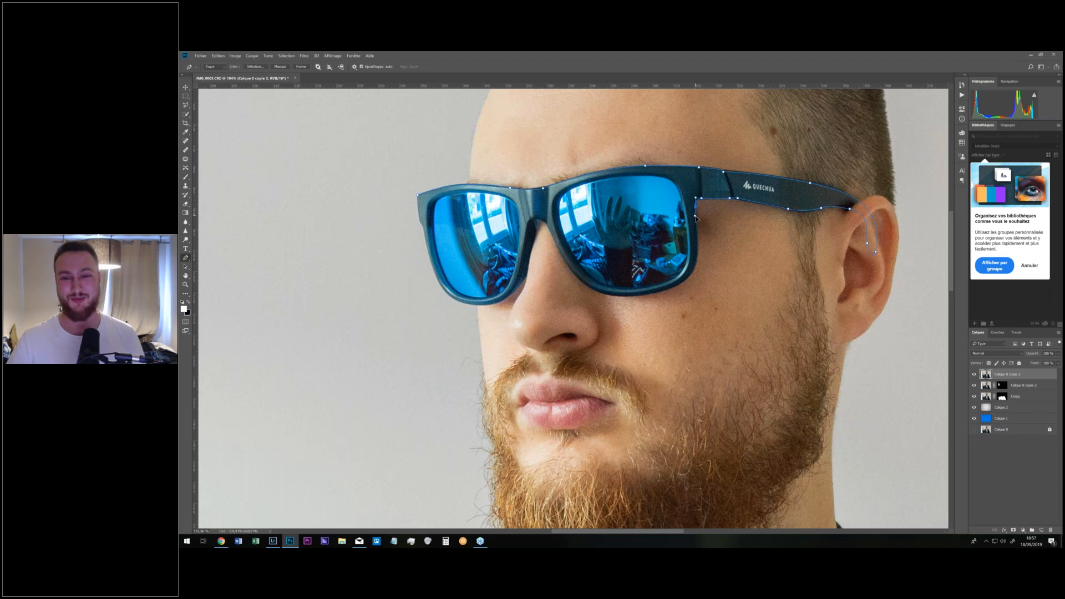
click(697, 259)
click(655, 291)
drag(655, 295, 648, 297)
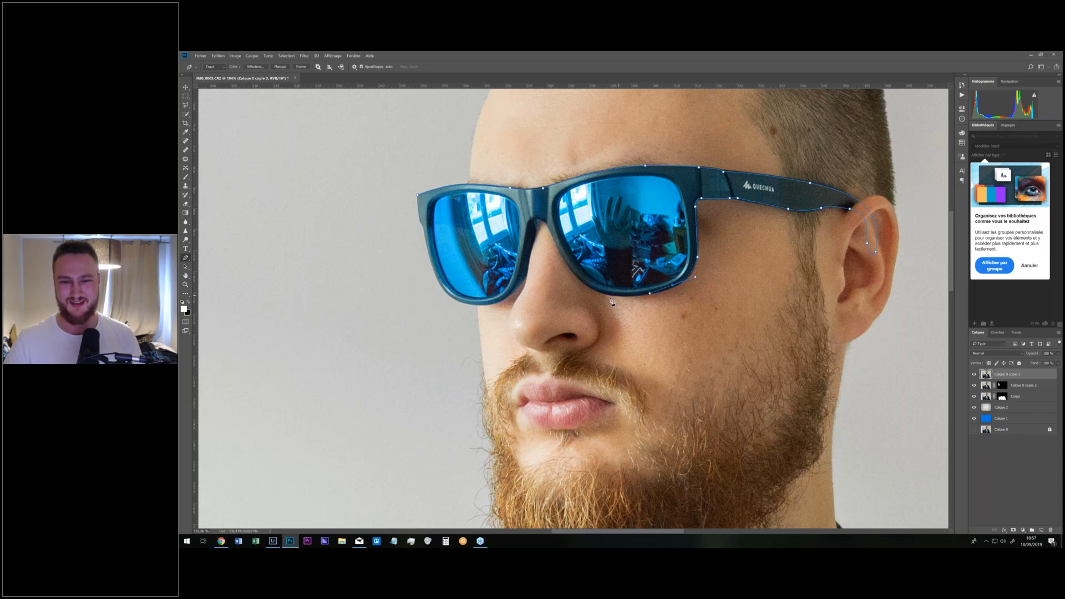
Trace the path up to the nose bridge, around the other lens, and close it at the starting anchor.
click(573, 286)
click(552, 233)
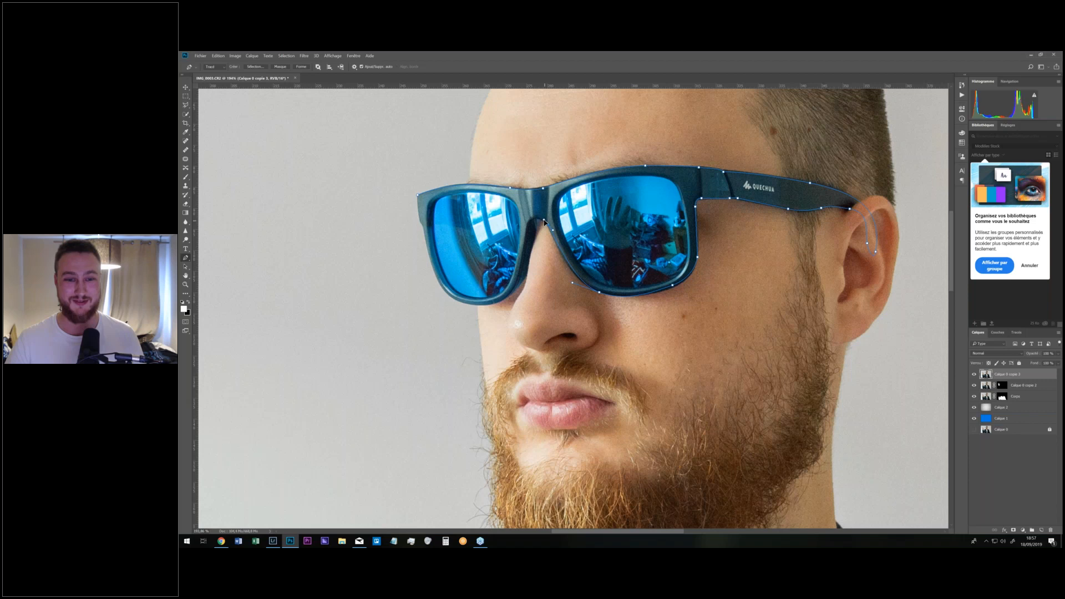
drag(537, 220, 536, 227)
drag(526, 274, 445, 299)
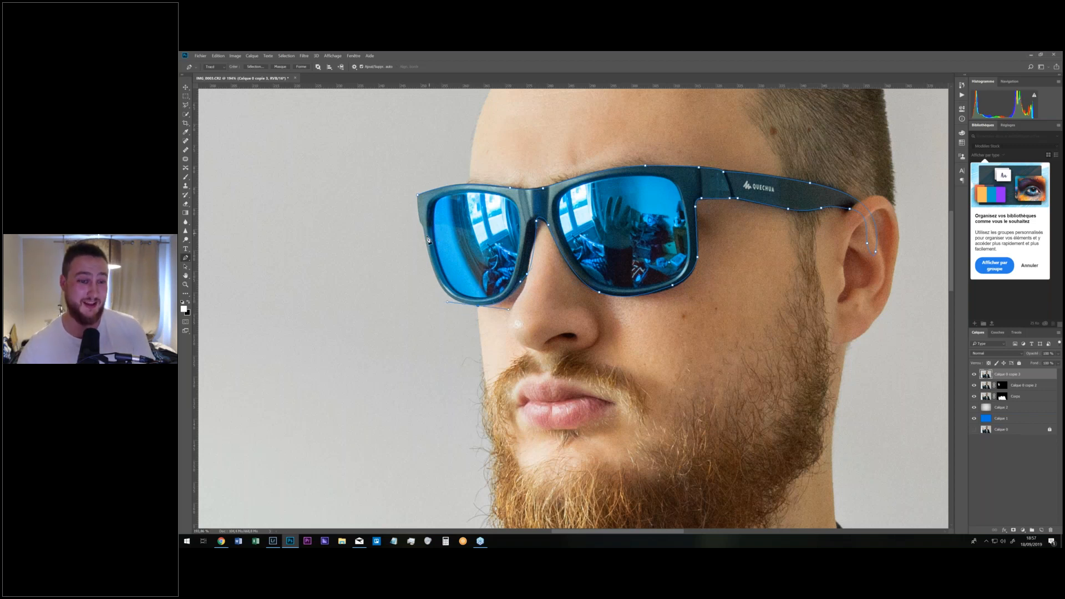
drag(425, 237, 417, 209)
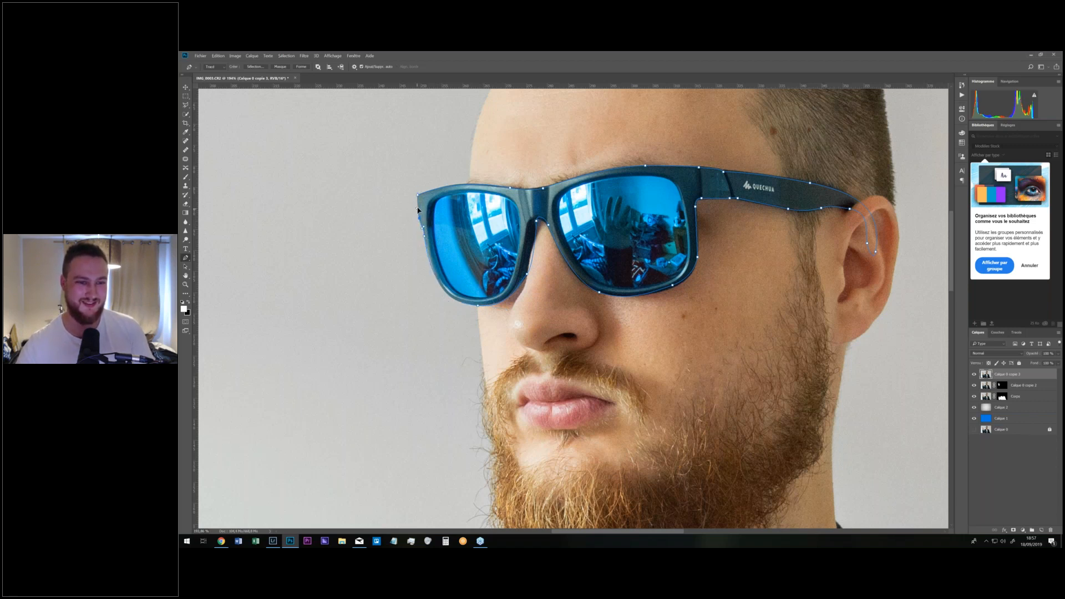
click(418, 195)
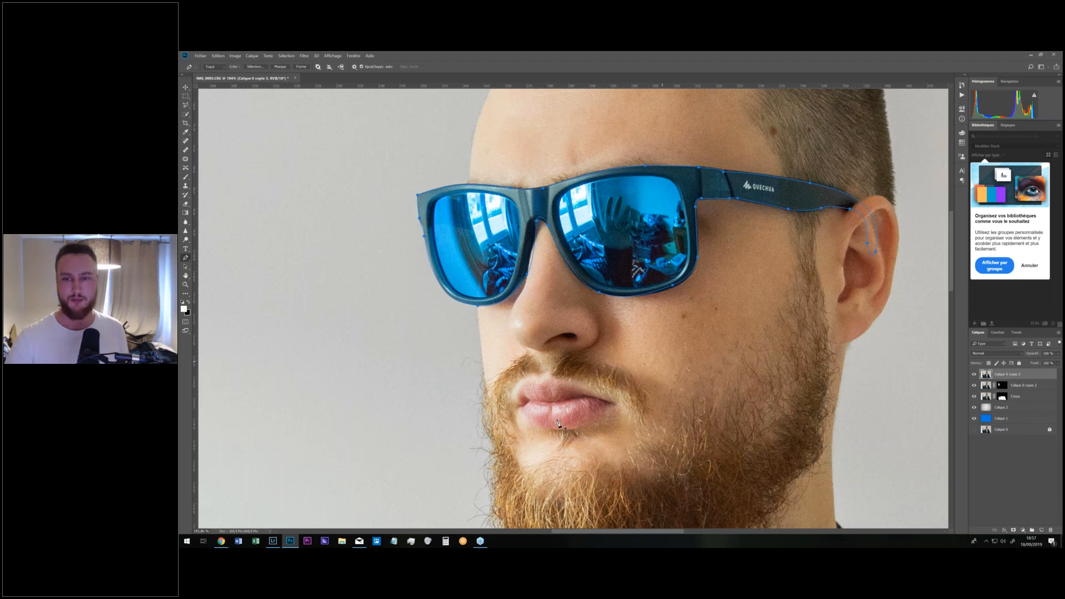
Convert the sunglasses path into a selection and add it as a layer mask on Calque 0 copie 3.
right_click(630, 223)
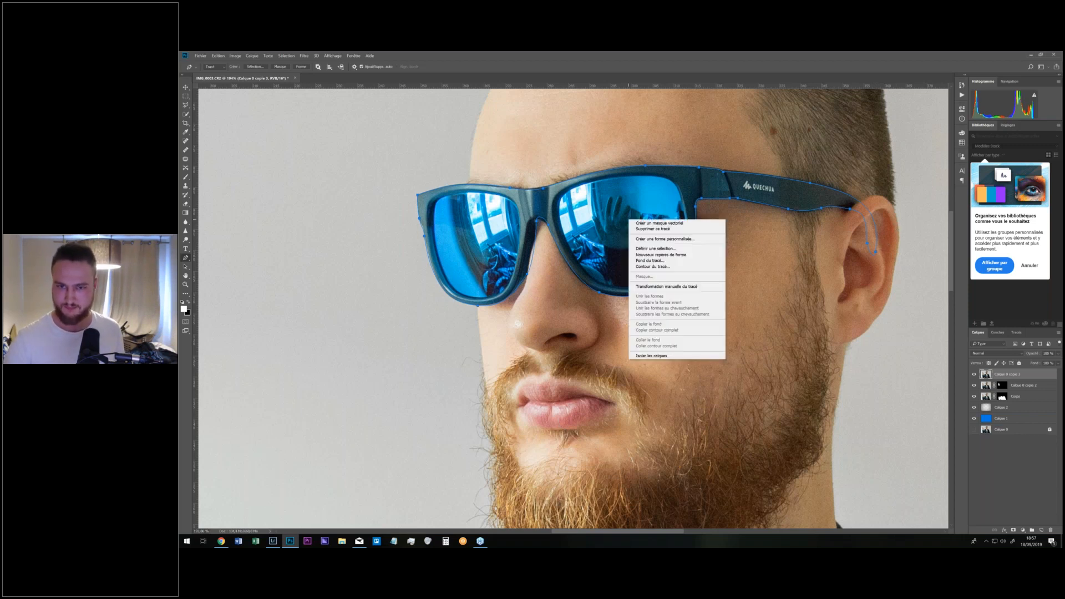
click(673, 249)
click(849, 344)
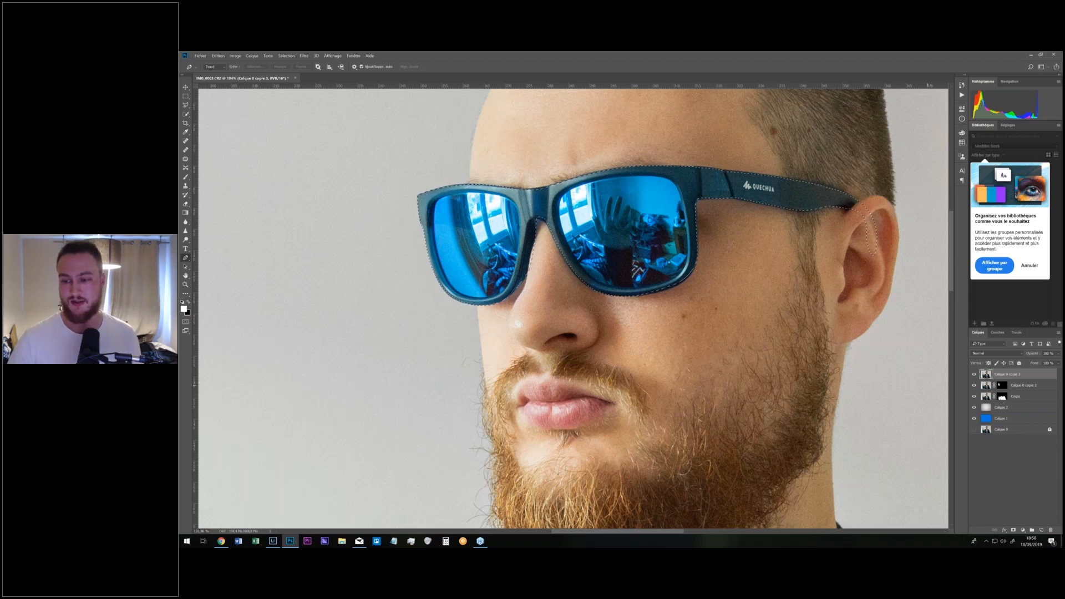
click(1014, 530)
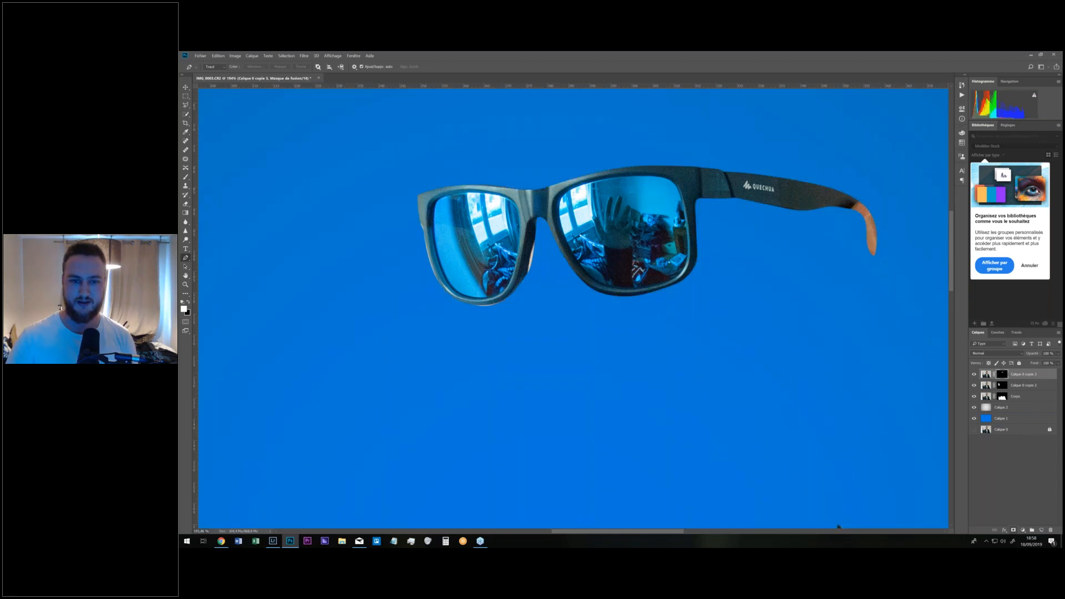
Examine the cut-out edges along the raised sleeve, shoulder and jacket collar against the blue background.
drag(744, 308, 716, 311)
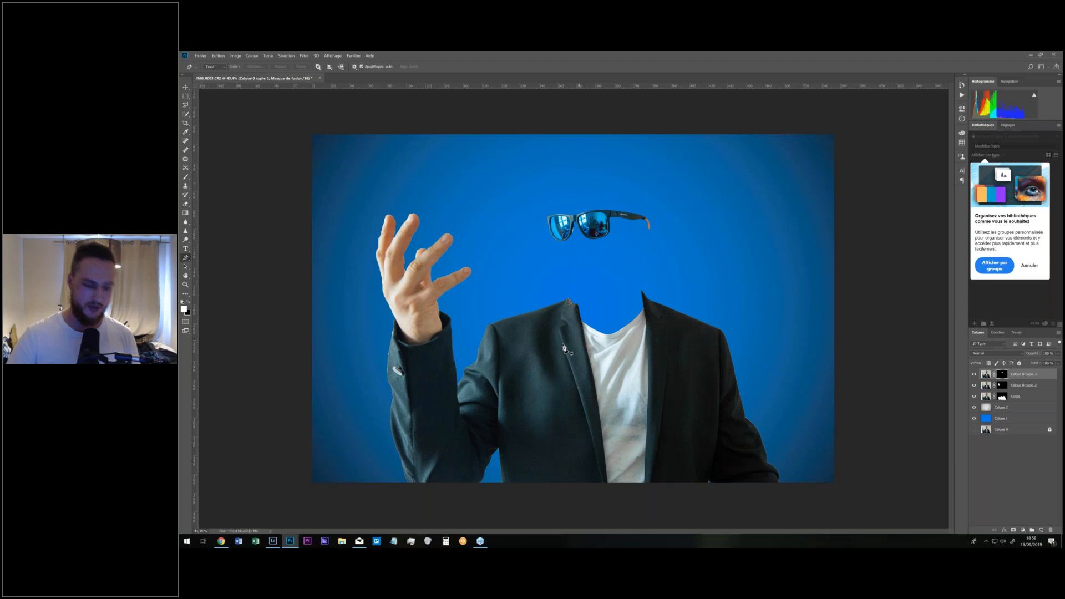
scroll(414, 360, up, 3)
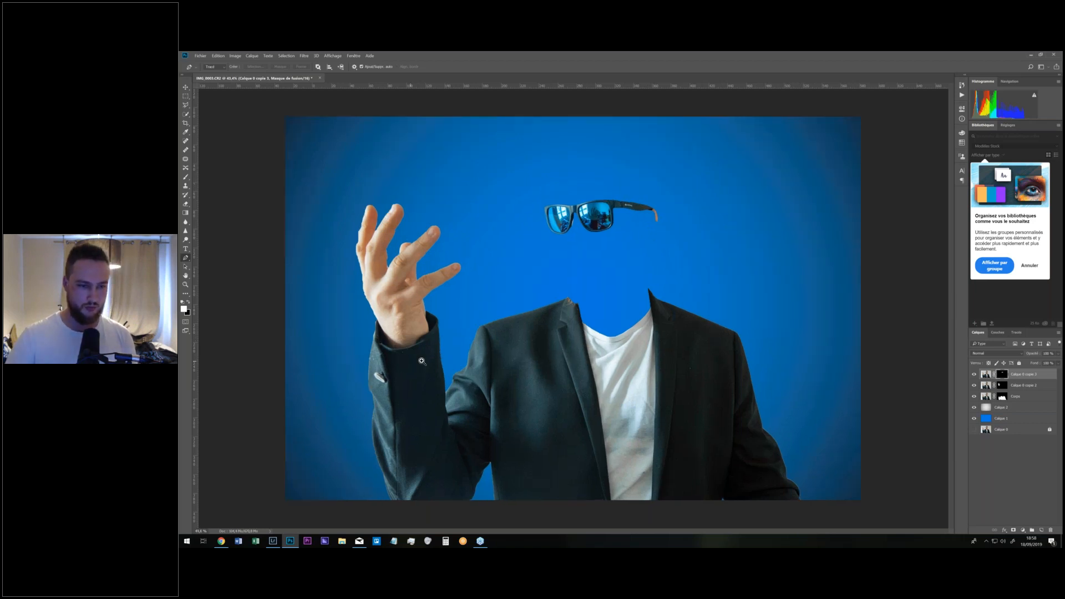
scroll(428, 360, up, 5)
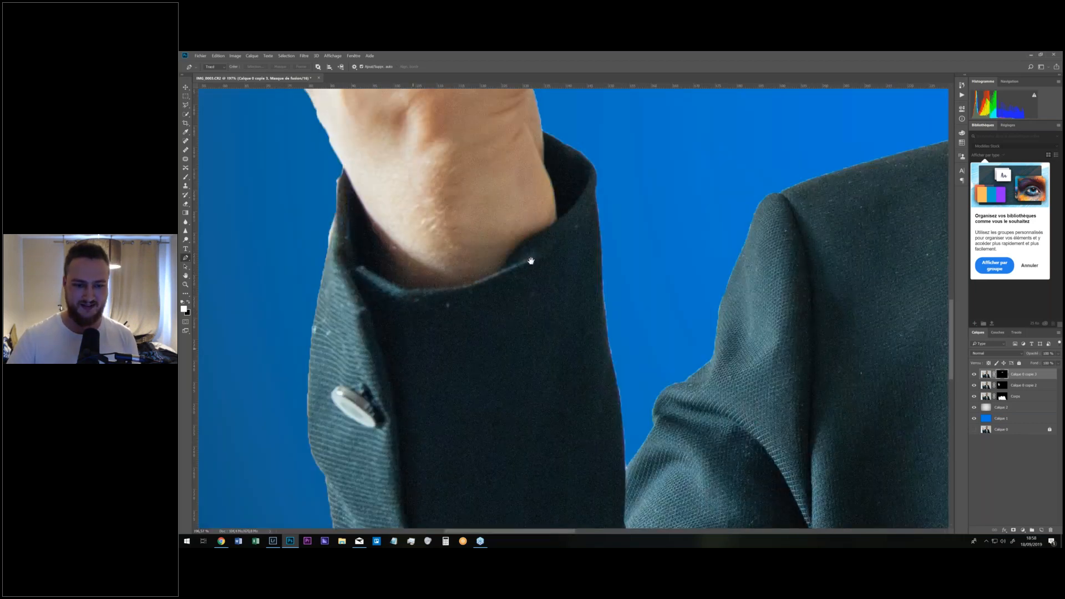
drag(531, 261, 466, 334)
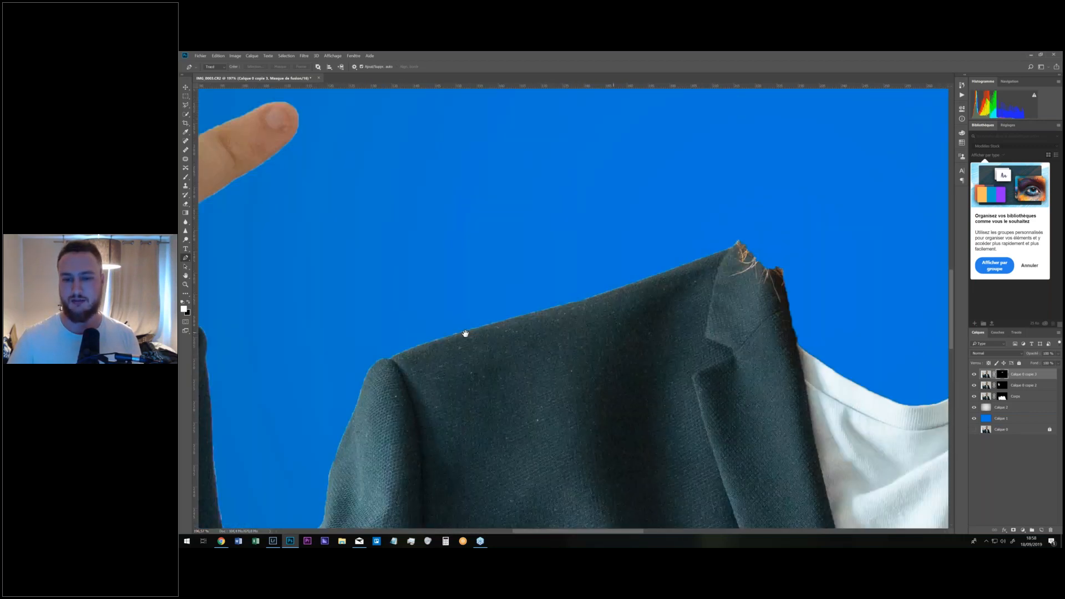
drag(904, 330, 759, 327)
drag(943, 319, 280, 225)
key(ctrl+0)
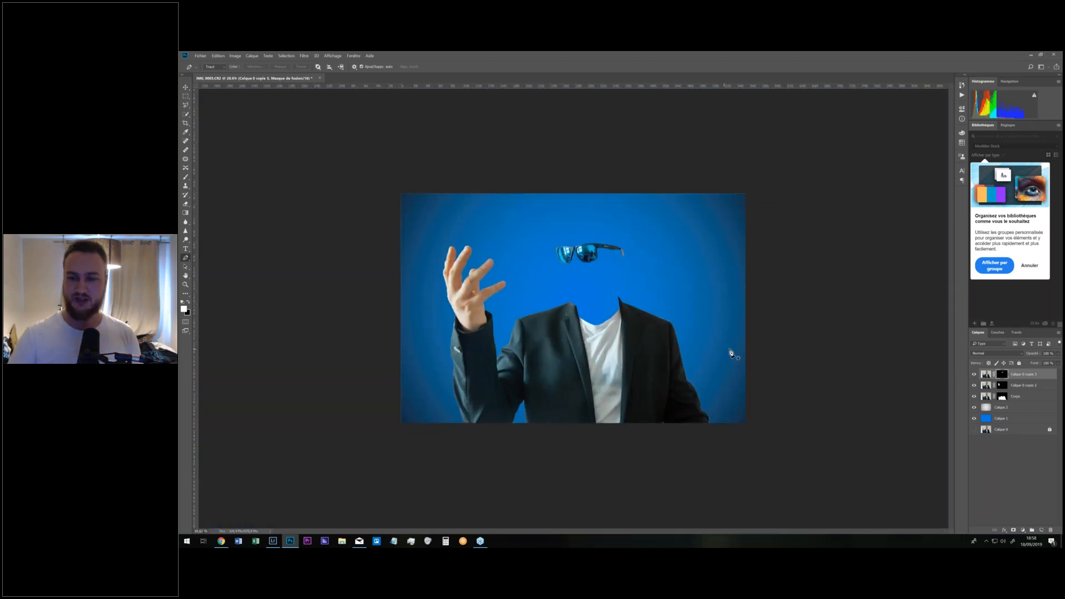
Clear the whole-canvas selection and load the Corps layer's mask as a selection.
click(1025, 397)
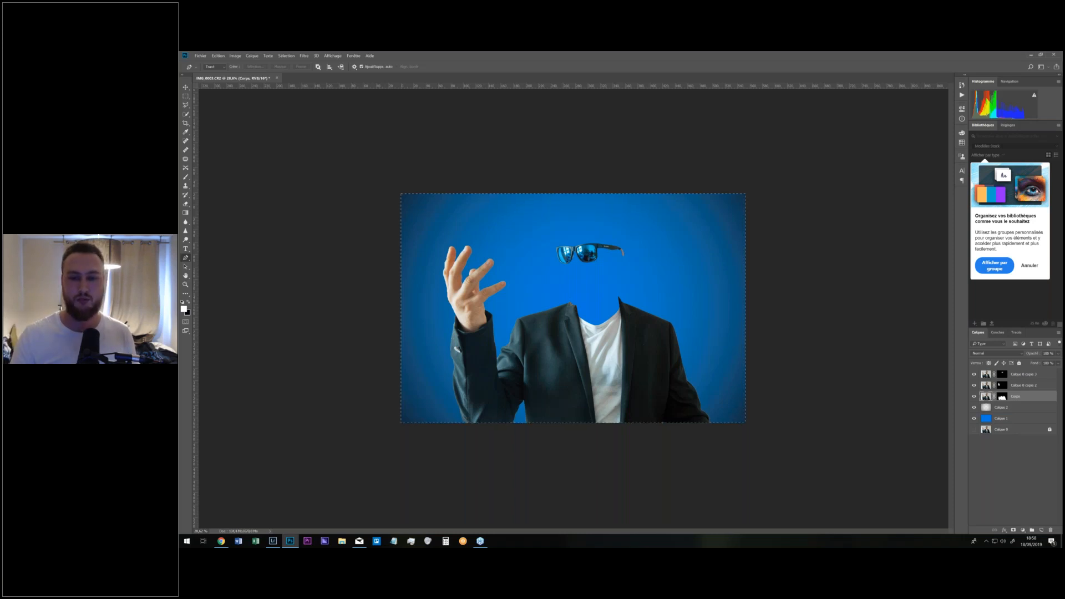
key(ctrl+d)
ctrl+click(1004, 399)
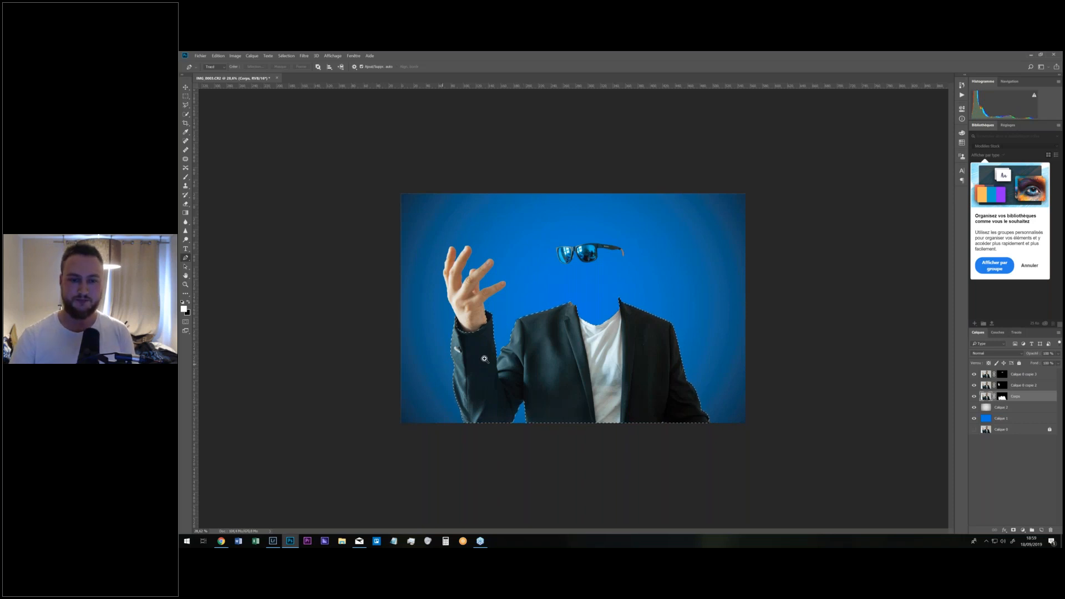
drag(442, 364, 400, 312)
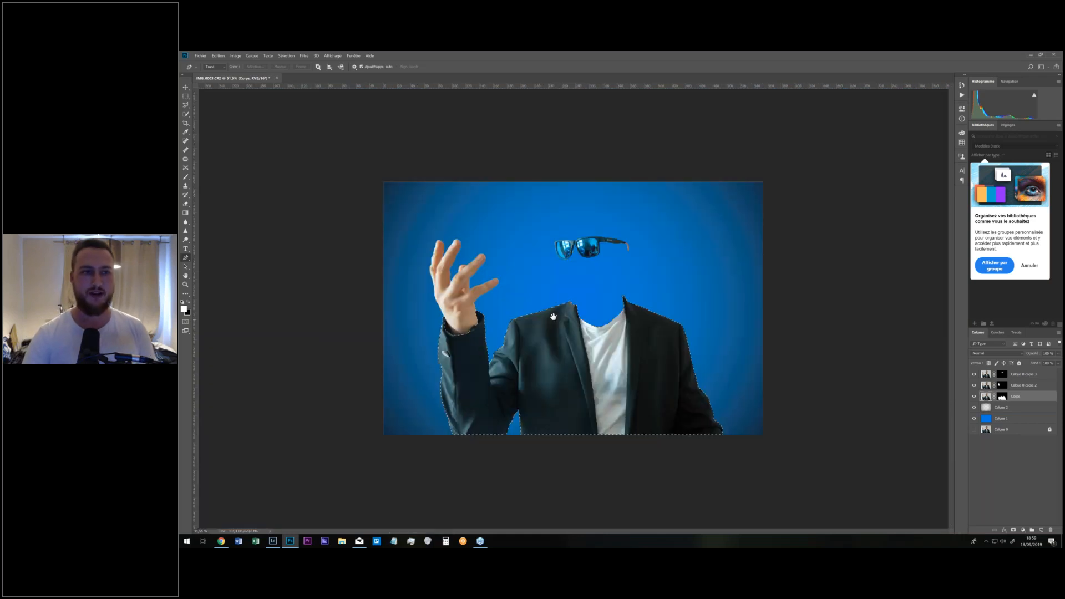
Contract the body selection with the Contract command (Contracter).
click(284, 56)
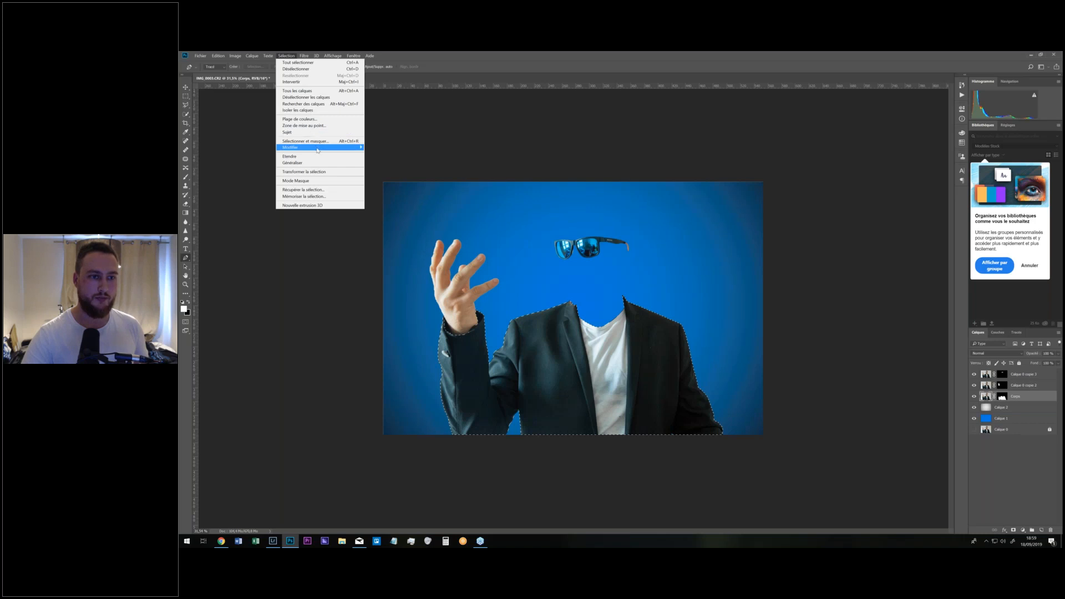
mouse_move(324, 148)
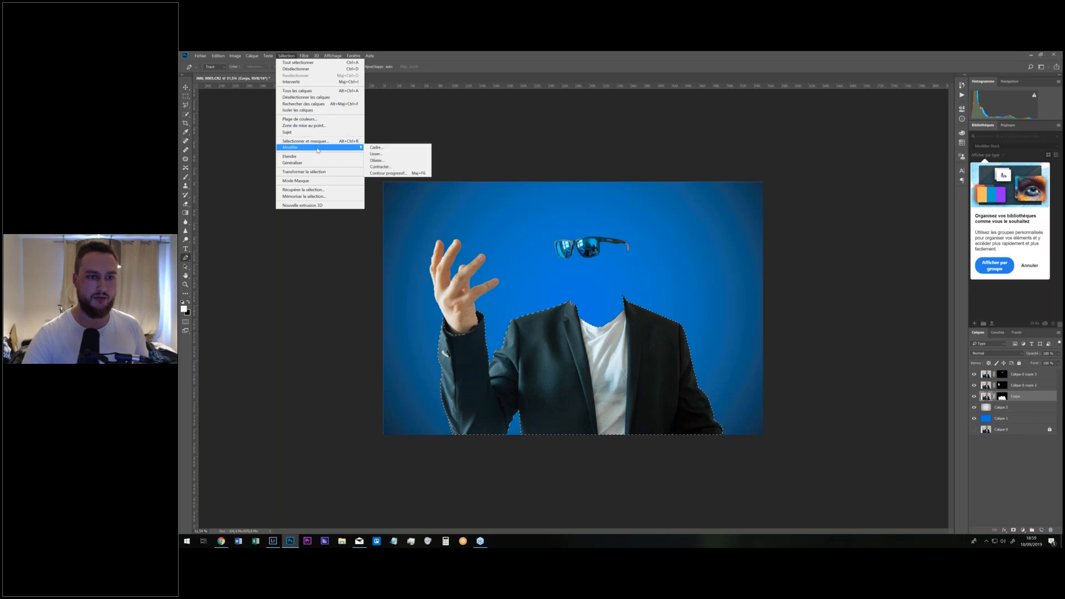
click(397, 167)
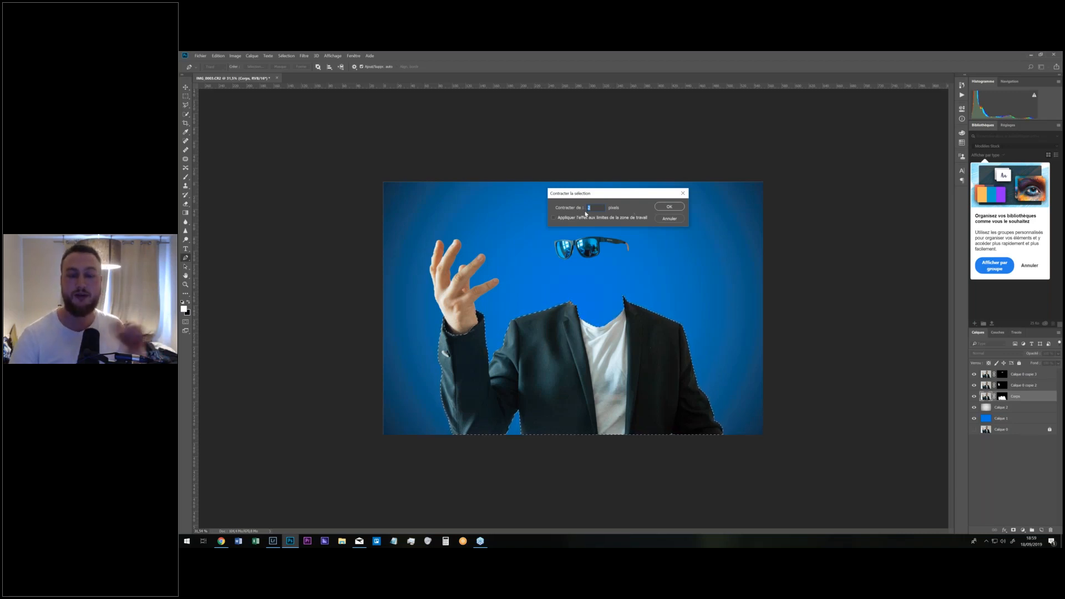
click(676, 208)
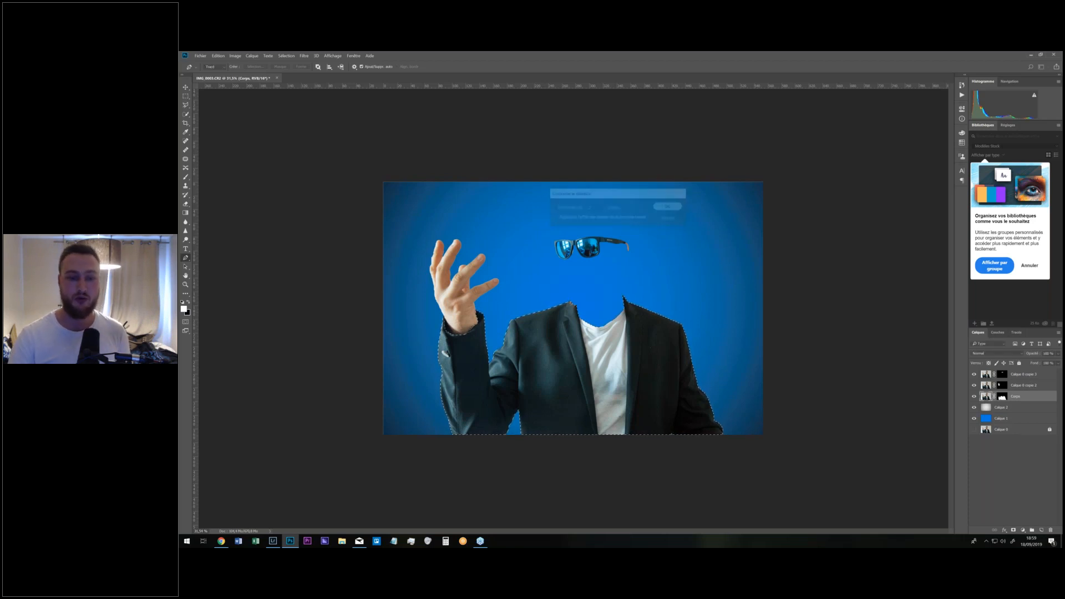
Examine closely how the contracted selection sits inside the outer edge of the raised sleeve.
click(469, 344)
click(469, 344)
drag(480, 342, 516, 340)
drag(382, 337, 505, 340)
click(447, 325)
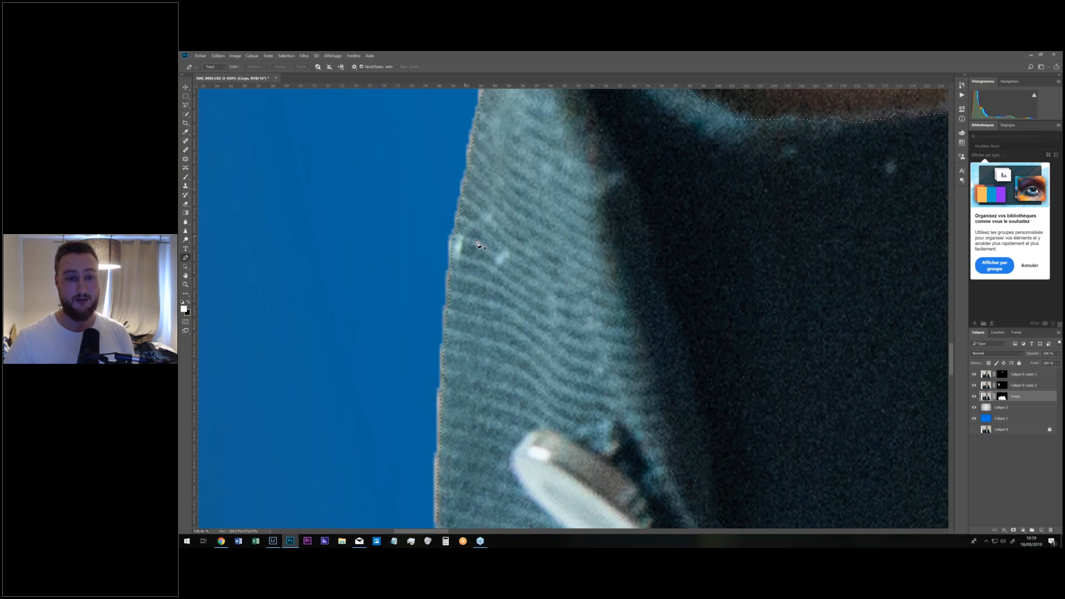
scroll(477, 243, down, 1)
scroll(496, 245, down, 5)
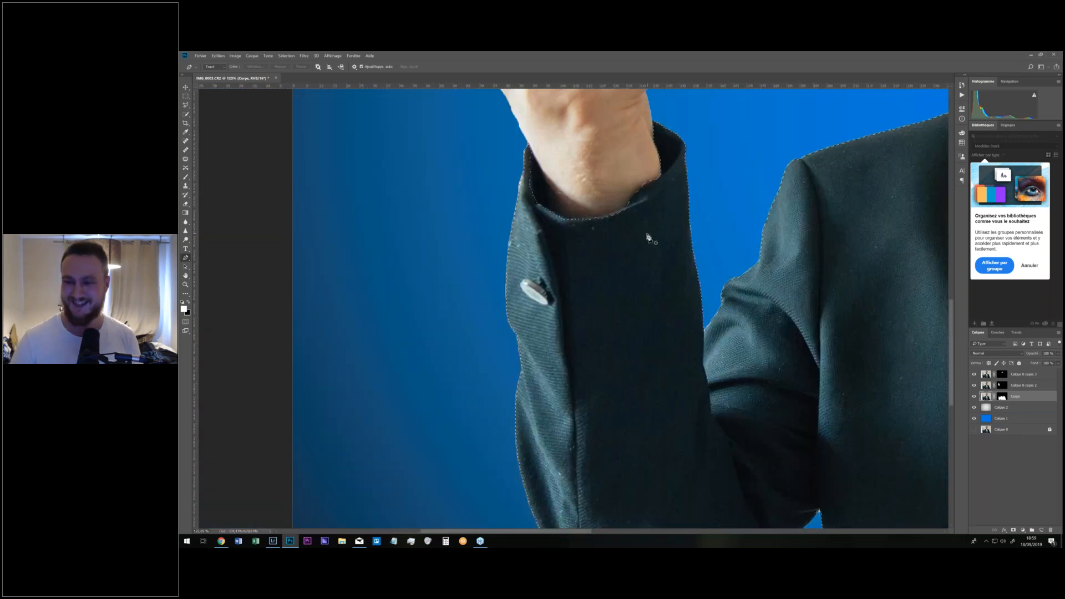
Target the Corps layer mask and switch to the Brush with black as the foreground colour.
click(1003, 399)
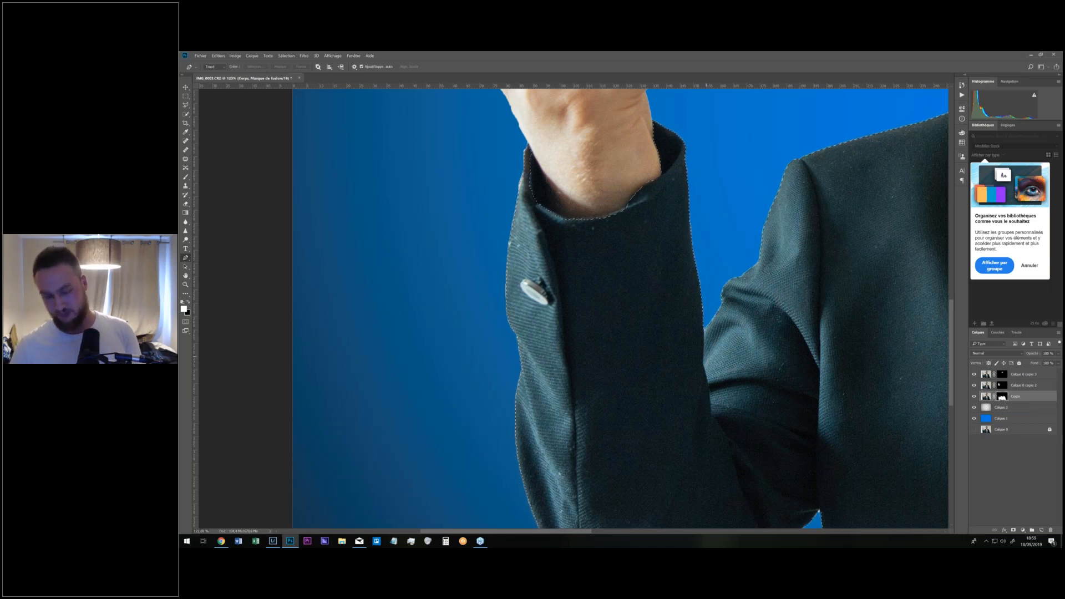
key(b)
key(x)
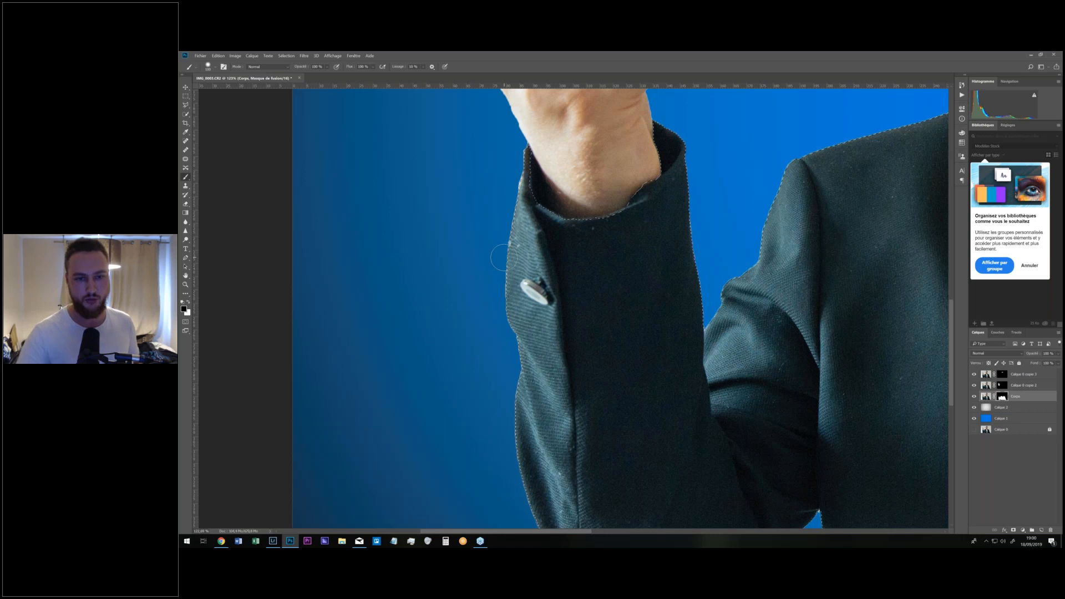
Try painting black on the Corps mask over the sleeve's outer edge within the selection, and undo the stroke.
drag(504, 254, 505, 272)
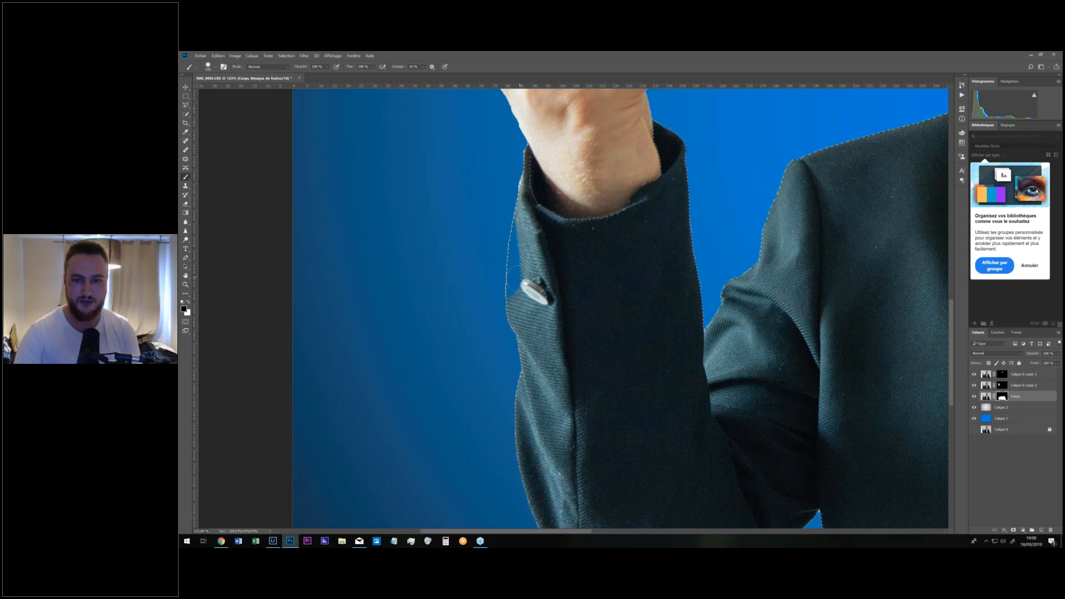
drag(633, 261, 607, 264)
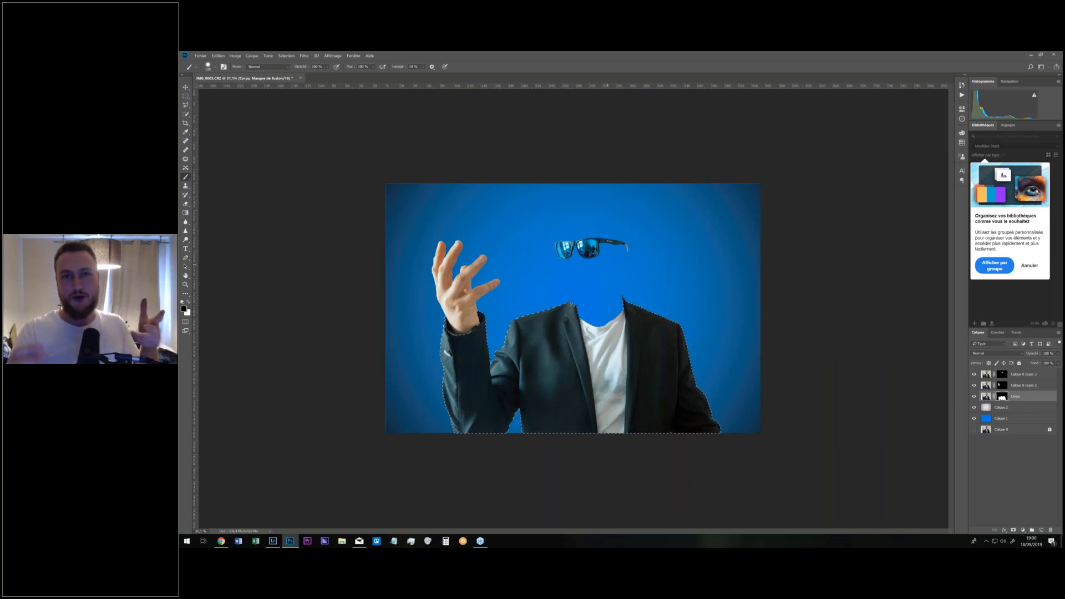
drag(503, 381, 693, 369)
key(ctrl+z)
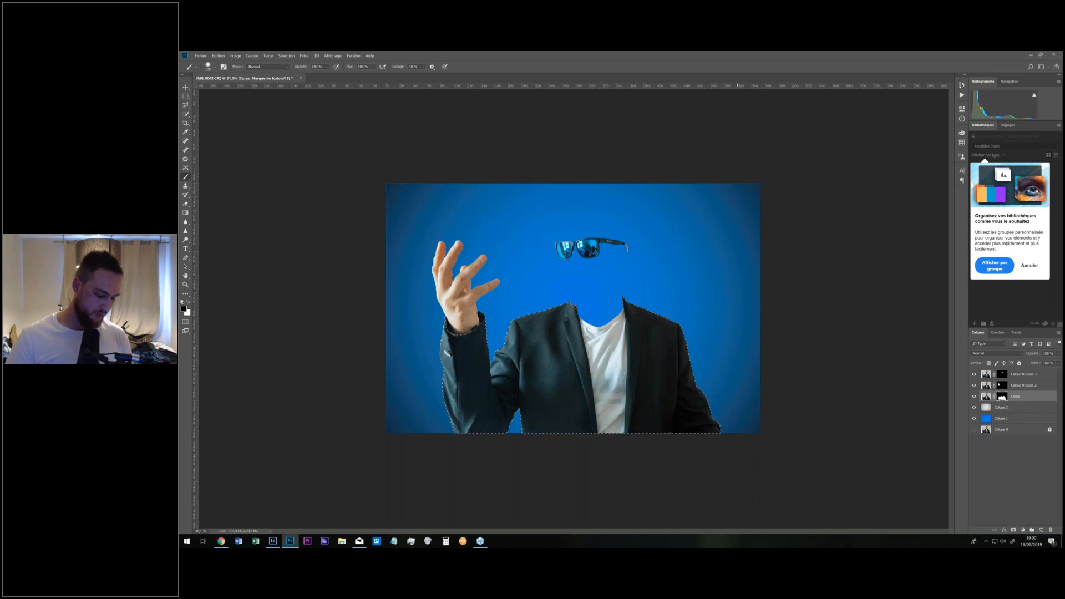
Invert the selection so it covers the area outside the body, and check its outline along the sleeve.
key(ctrl+shift+i)
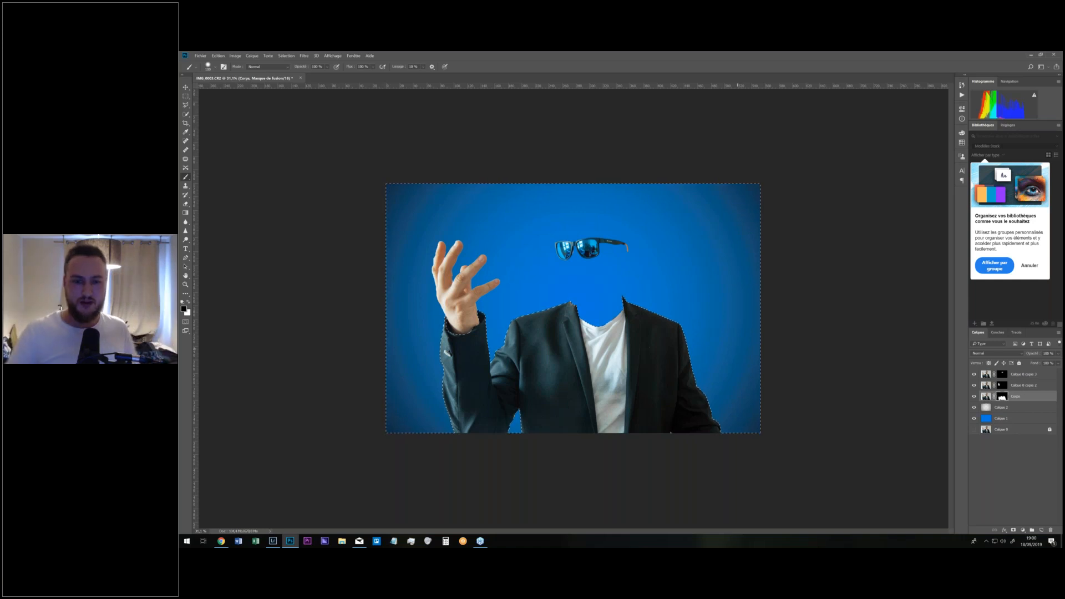
drag(442, 363, 502, 351)
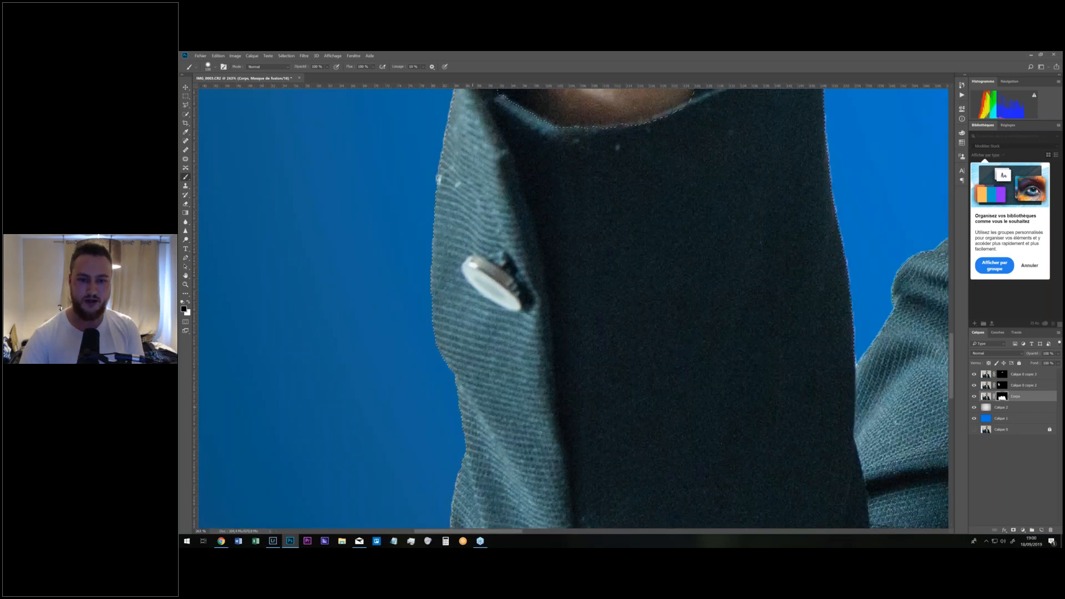
drag(548, 435, 604, 289)
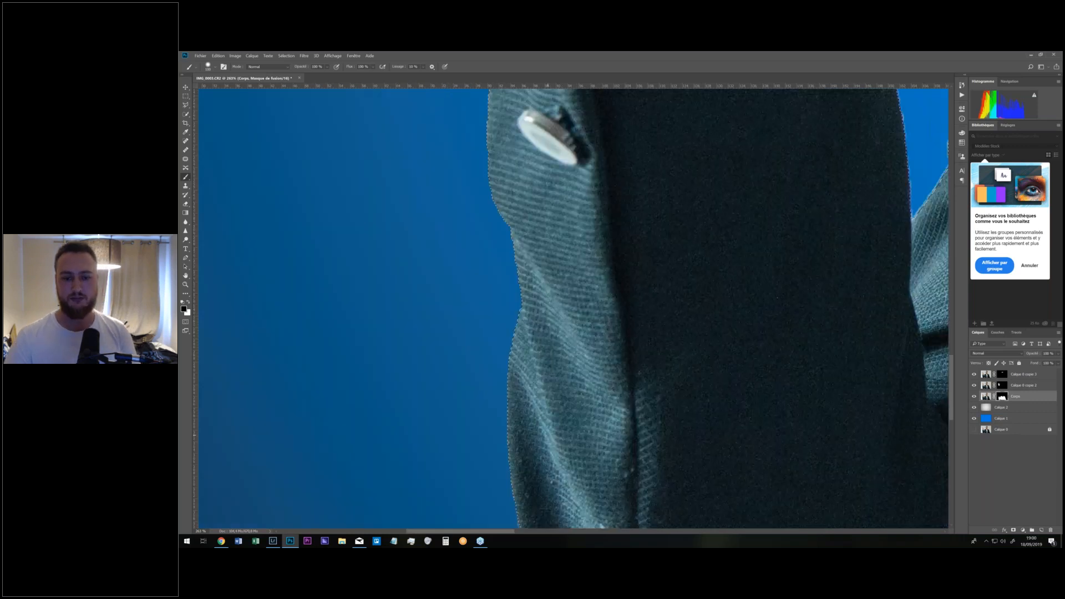
drag(547, 435, 605, 120)
drag(721, 366, 636, 368)
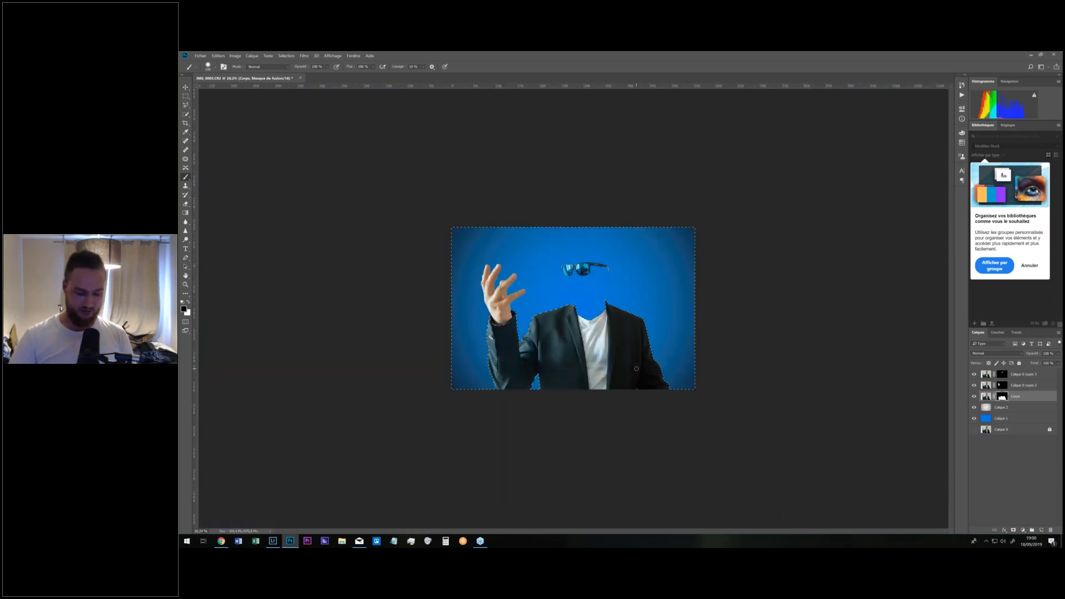
Try filling the inverted selection on the Corps mask with the background colour, and undo the fill.
key(ctrl+BackSpace)
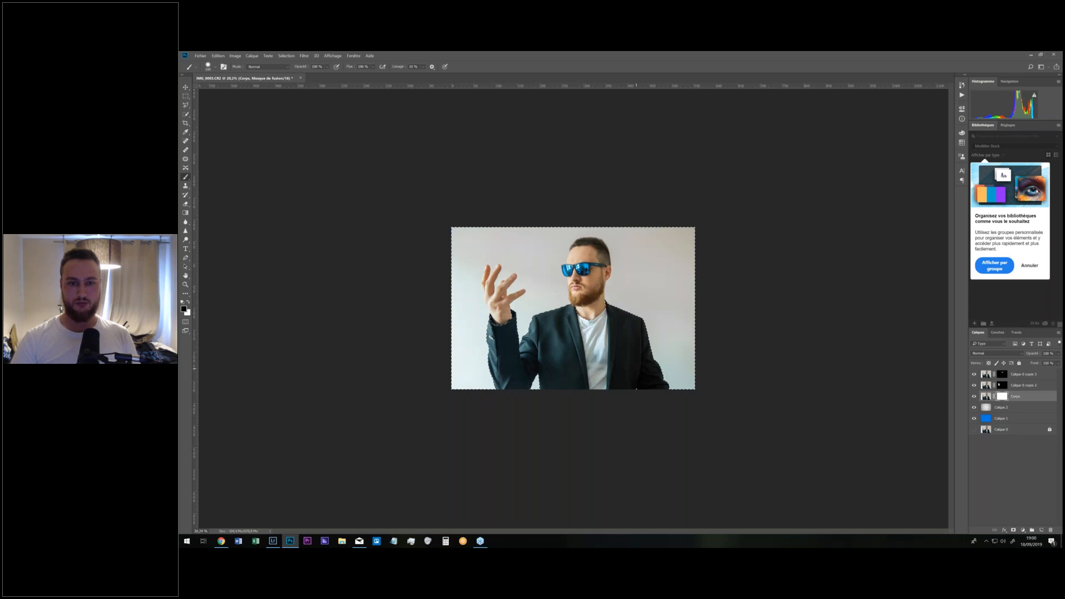
key(ctrl+z)
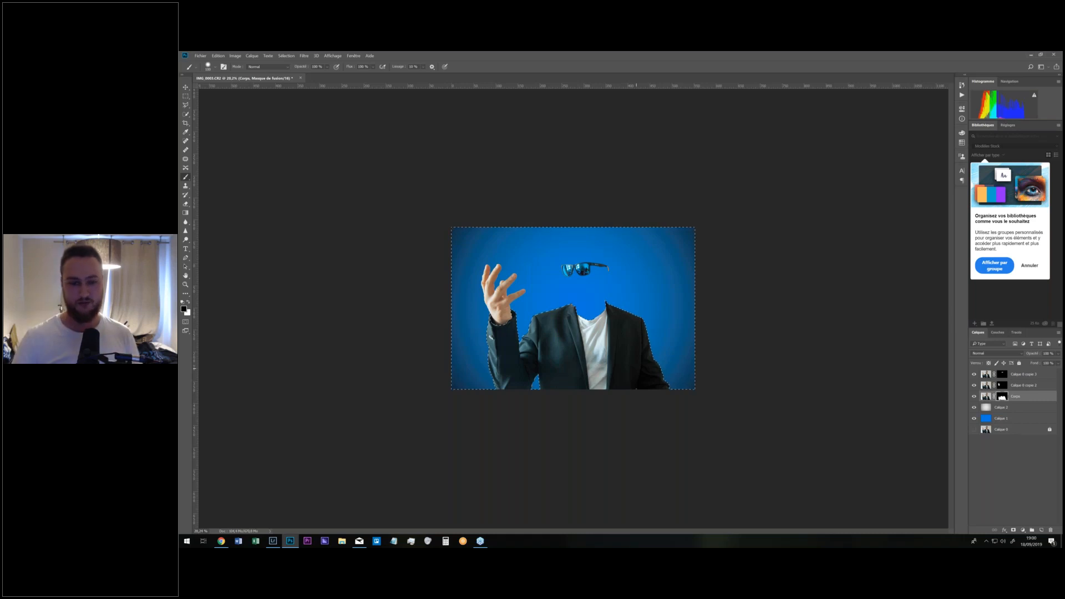
Examine the mask edge along the sleeve, collar and shoulders, ending at the raised hand.
drag(480, 348, 555, 339)
drag(665, 288, 651, 271)
drag(651, 270, 197, 372)
drag(756, 269, 540, 378)
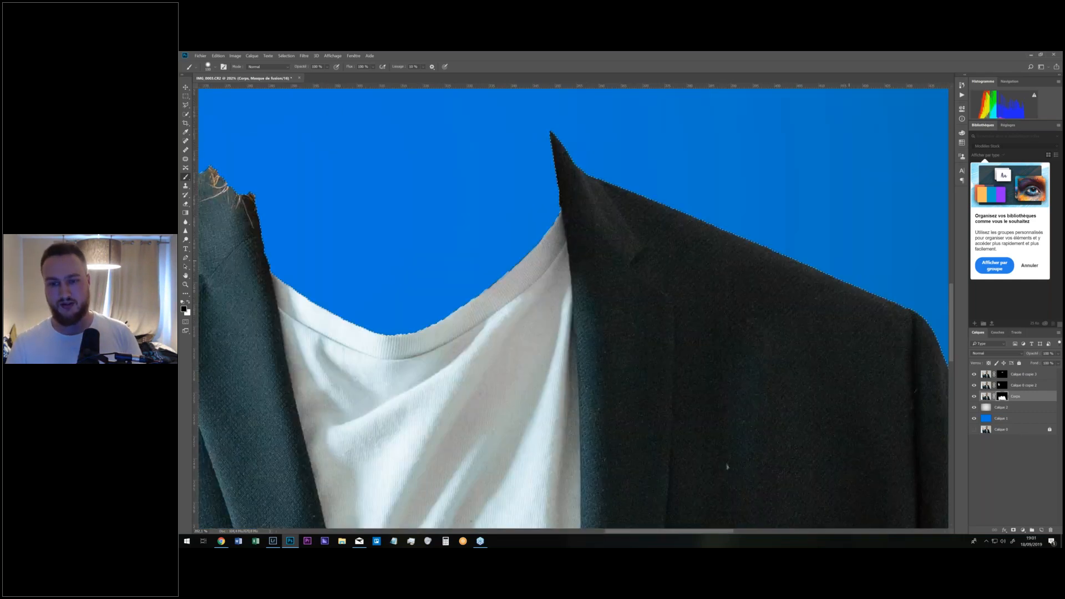
drag(849, 262, 630, 137)
drag(631, 222, 753, 237)
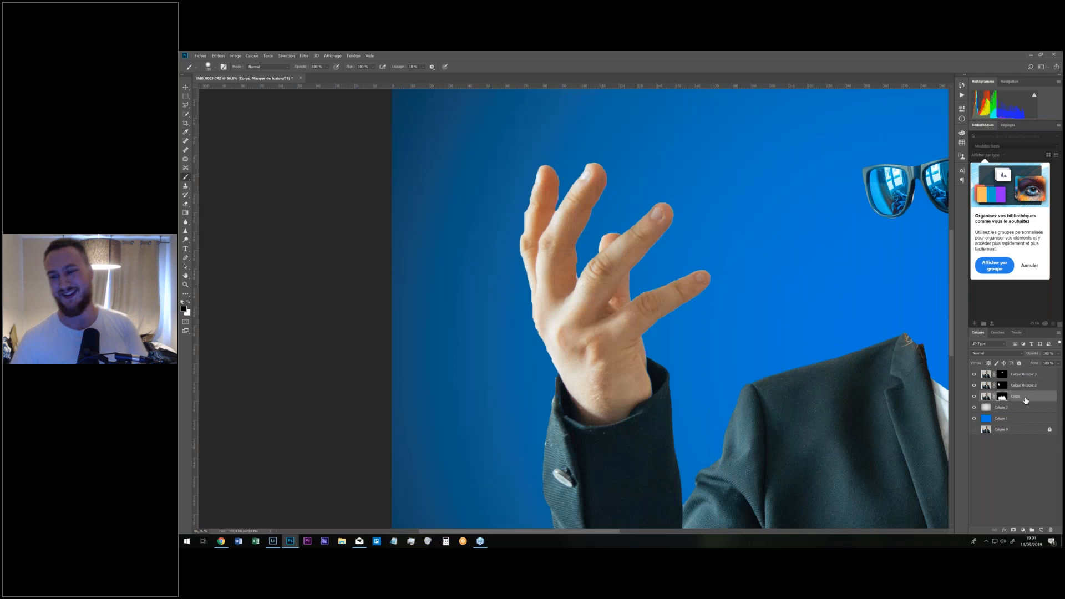
Target the mask of Calque 0 copie 2 and trace a Pen path up the hand's outer edge from the wrist.
click(1002, 386)
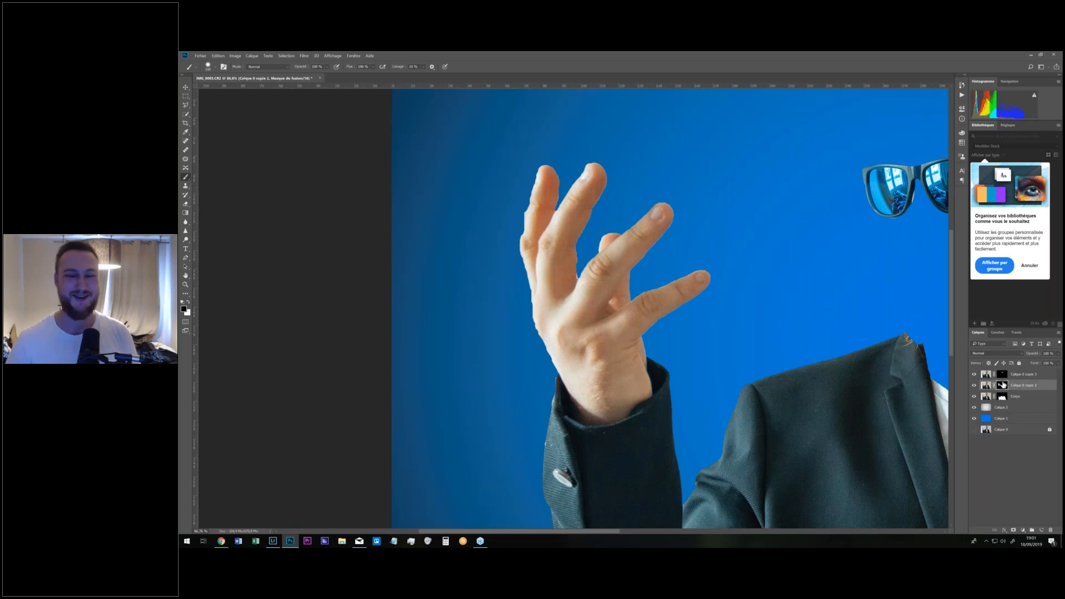
key(p)
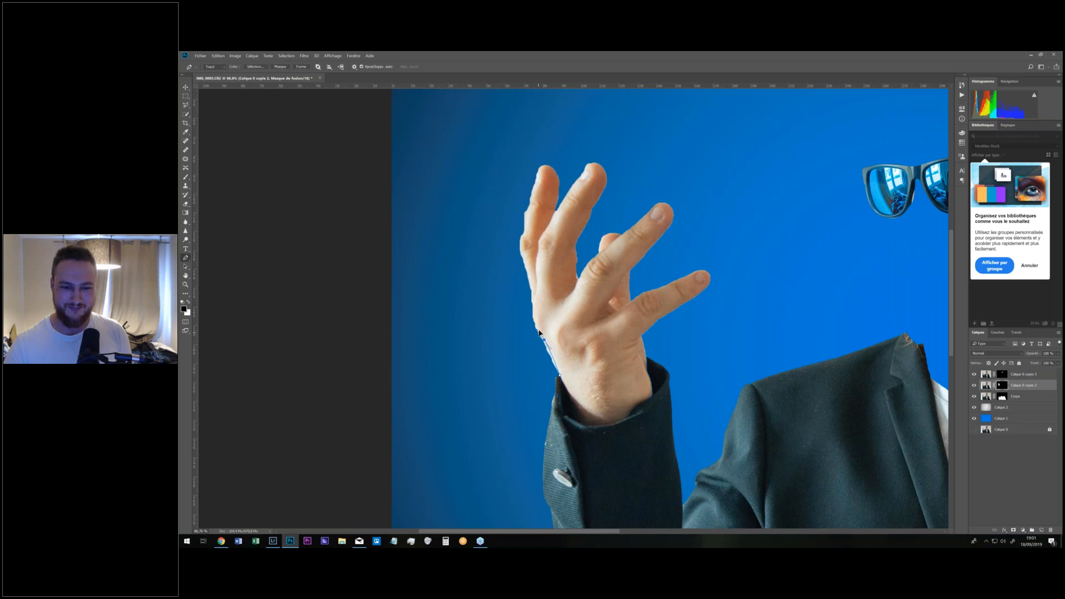
click(532, 297)
drag(533, 293, 530, 284)
click(524, 259)
click(524, 236)
drag(527, 211, 555, 204)
Carry the path around the outermost fingertip, down into the gap and up to the tip of the second finger.
click(541, 167)
click(557, 179)
click(554, 213)
drag(569, 192, 597, 161)
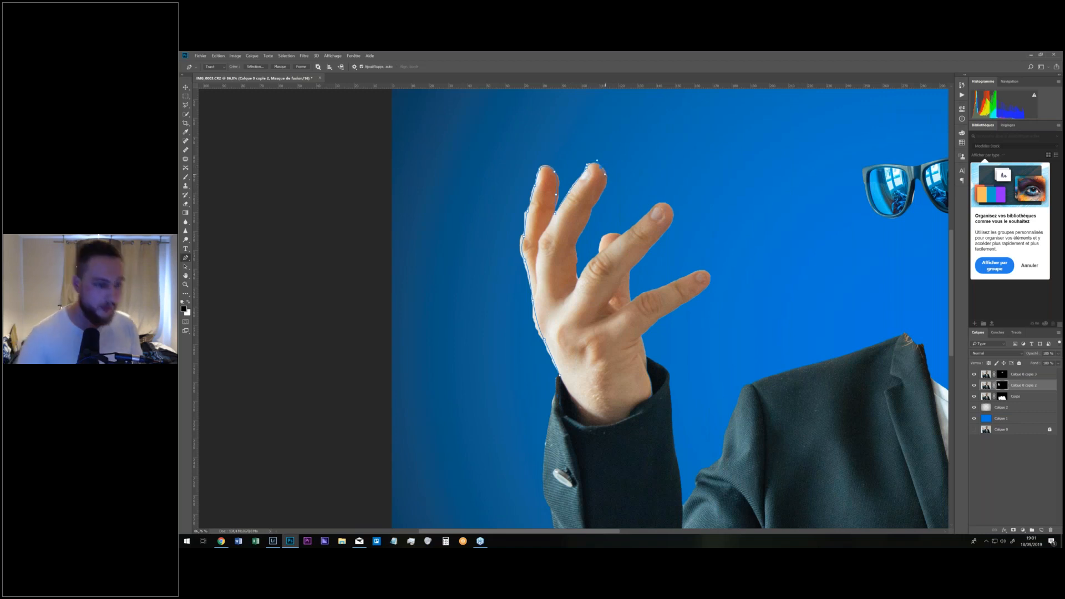
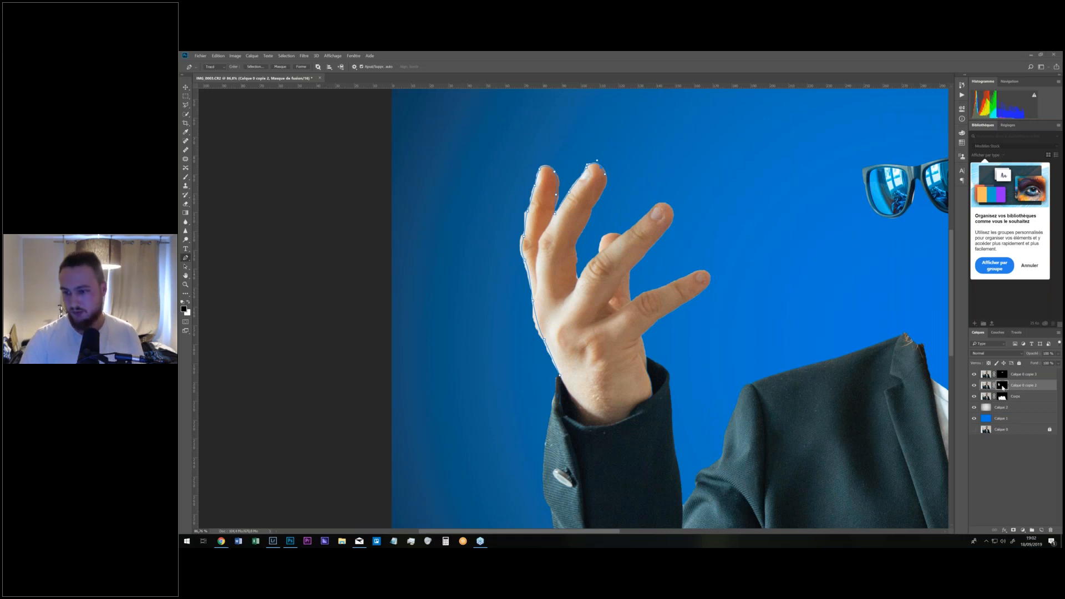
Extend the hand path down the inner edge of the second finger.
click(1003, 387)
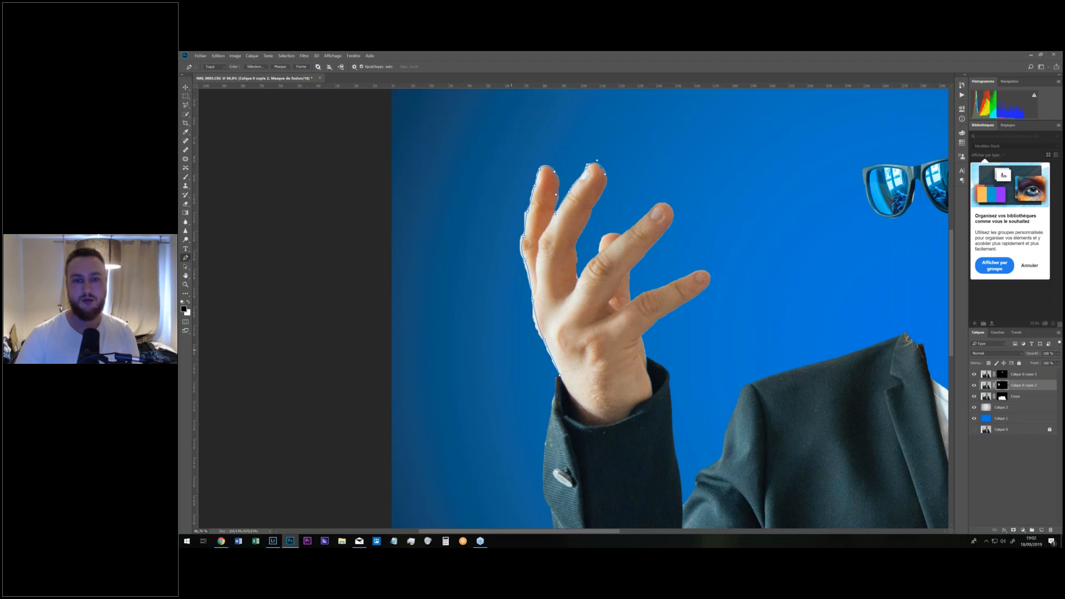
mouse_move(591, 328)
mouse_down()
mouse_move(554, 328)
mouse_move(602, 328)
mouse_up()
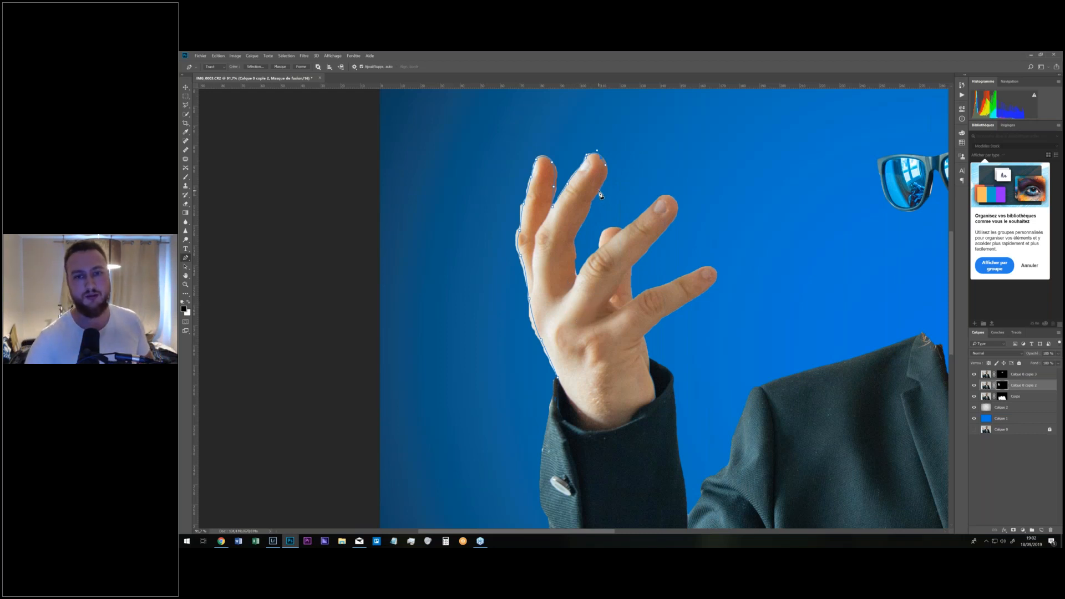
drag(590, 203, 577, 253)
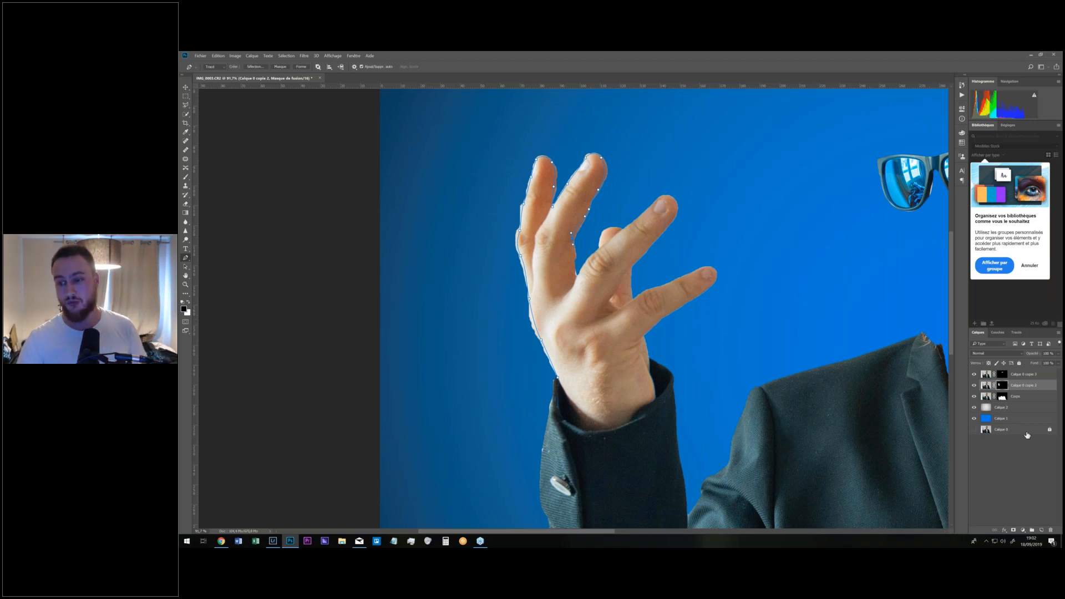
key(ctrl+0)
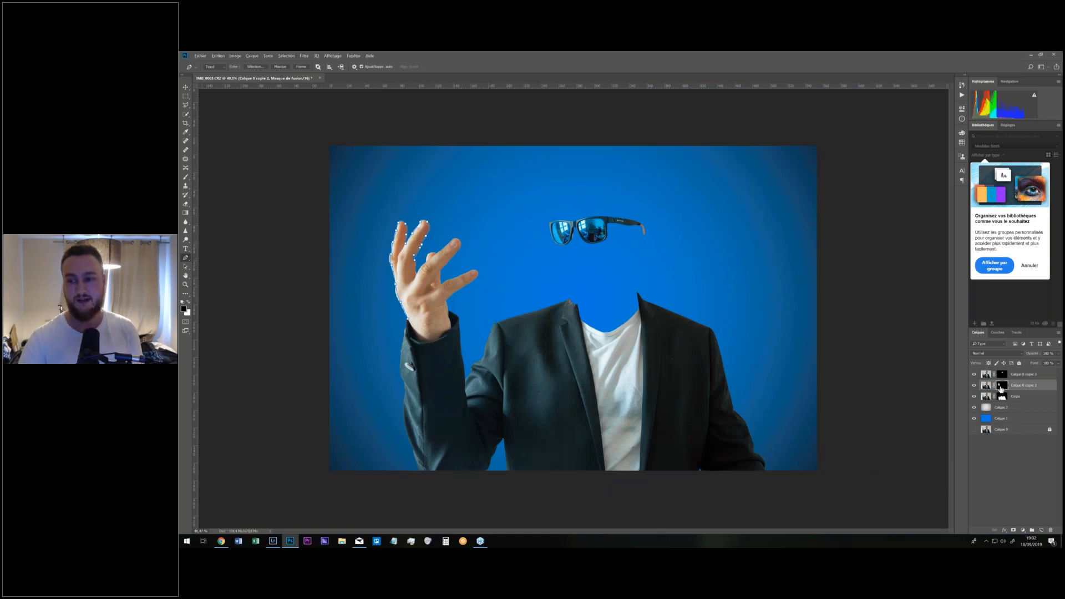
Inspect the masks of Calque 0 copie 2 and Corps on their own in black and white.
alt+click(1001, 388)
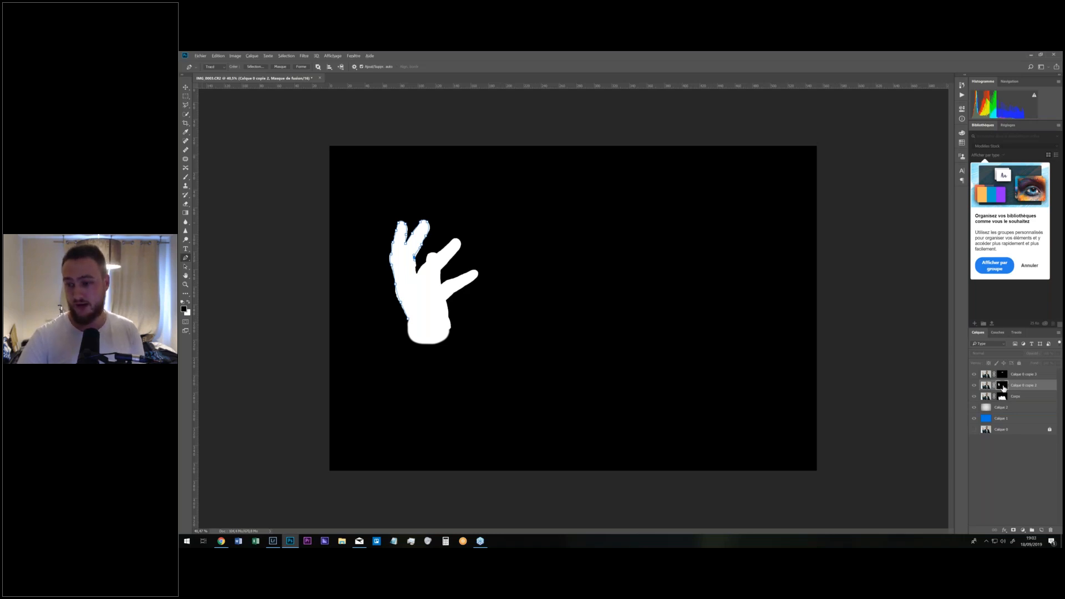
alt+click(1003, 387)
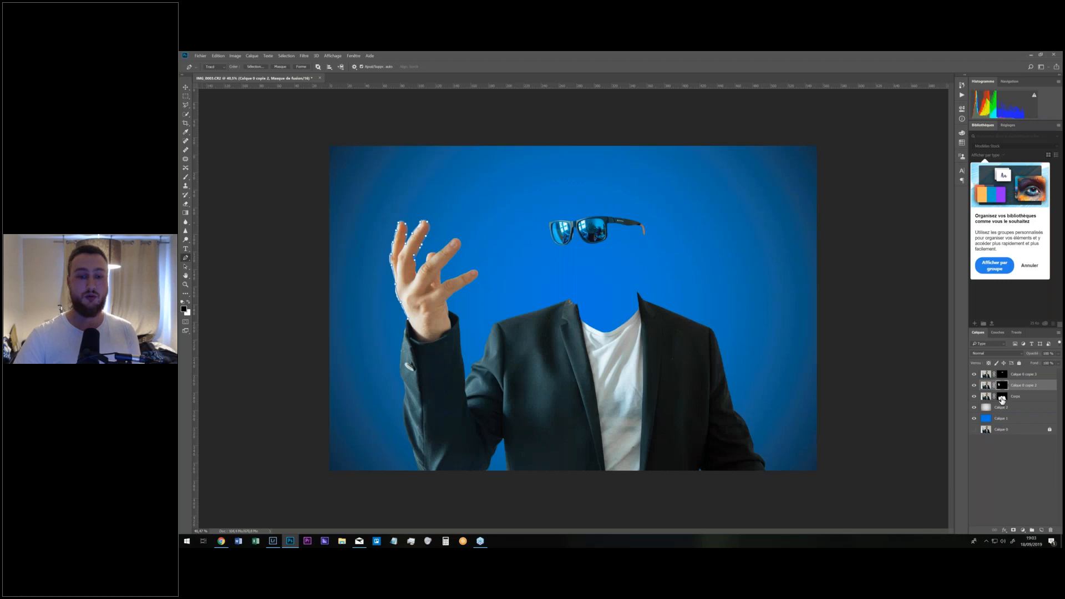
alt+click(1002, 398)
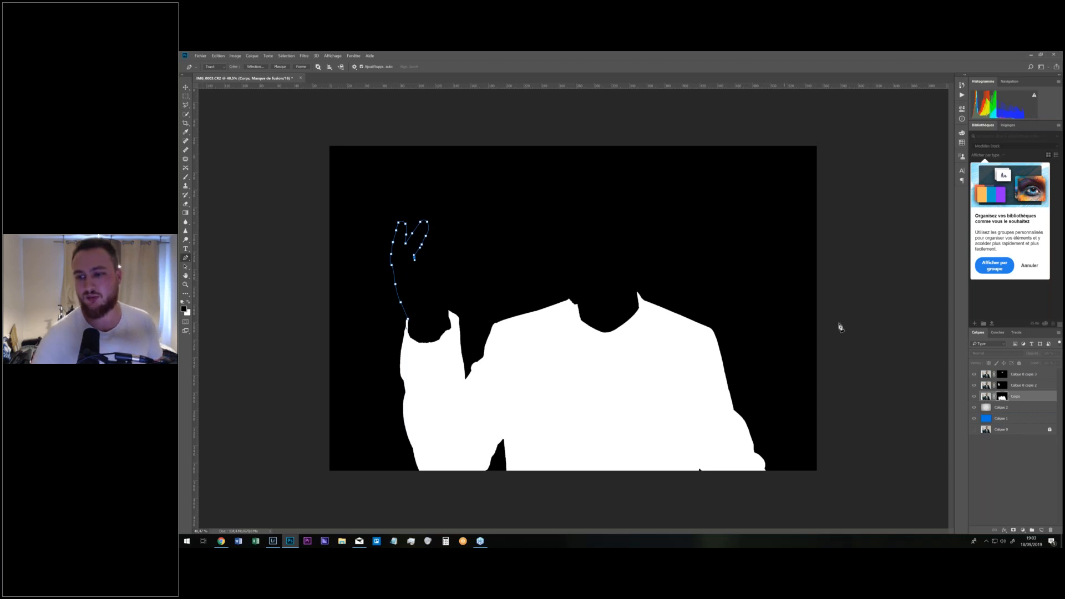
alt+click(1002, 398)
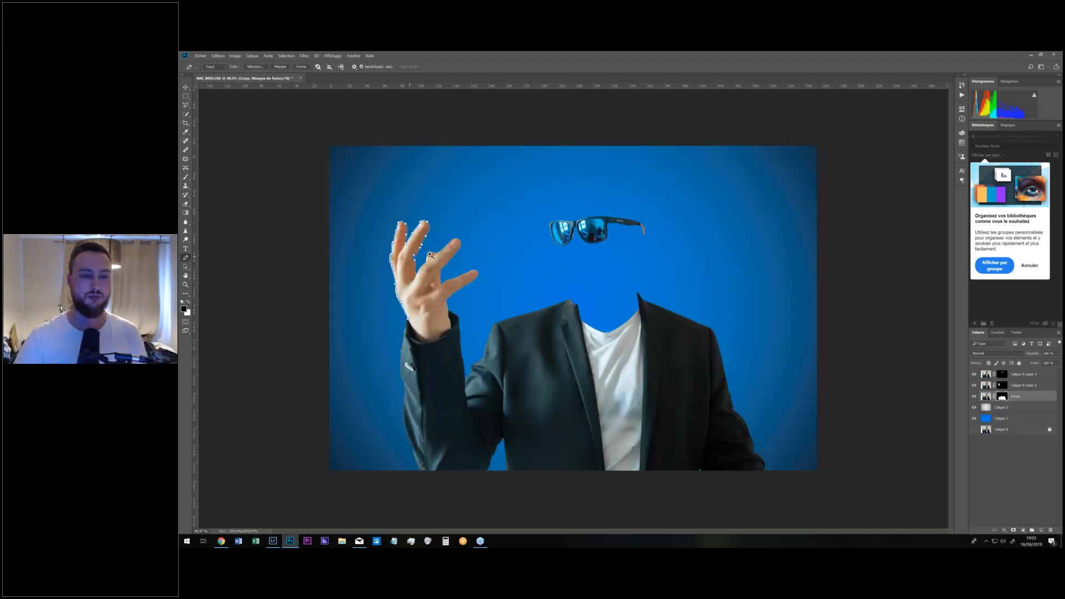
Extend the hand path into the gap below the second finger, up past the next knuckle and over the fingertip behind it.
drag(430, 255, 477, 277)
drag(432, 316, 474, 299)
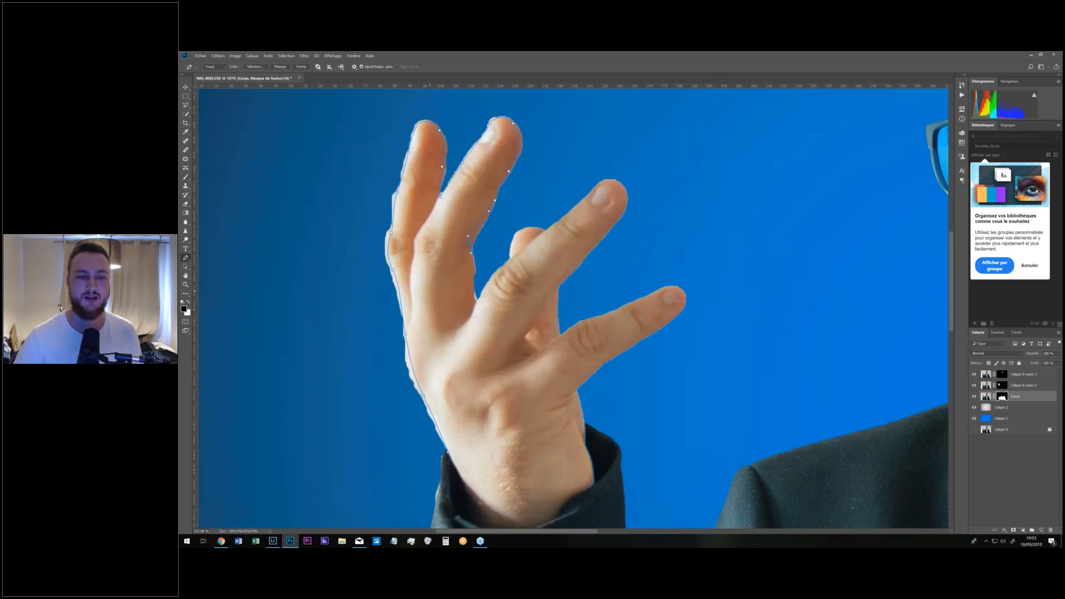
click(475, 299)
click(481, 294)
click(490, 276)
click(511, 256)
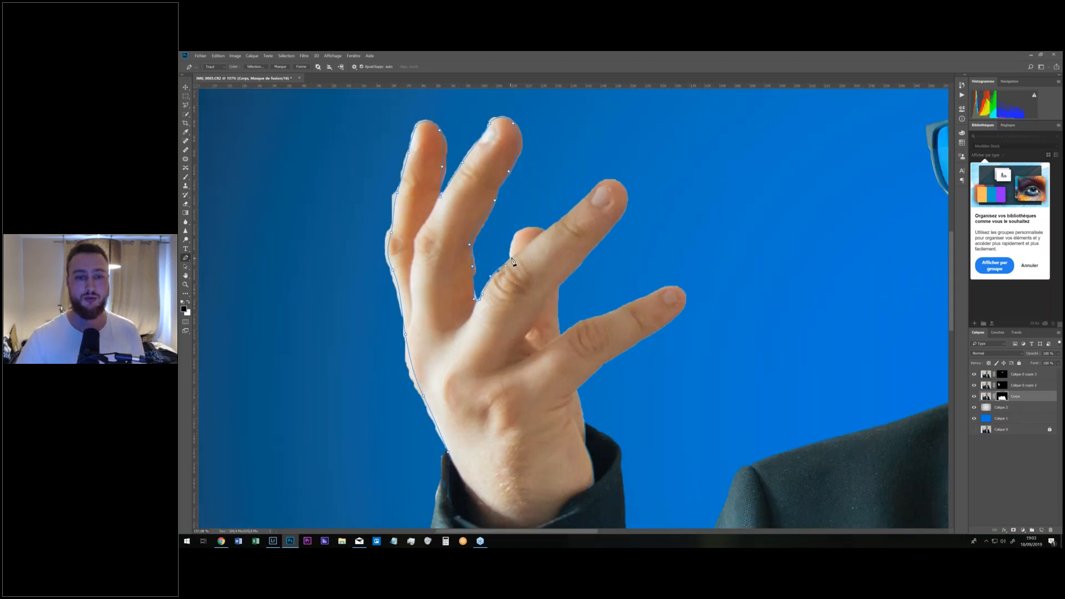
click(514, 231)
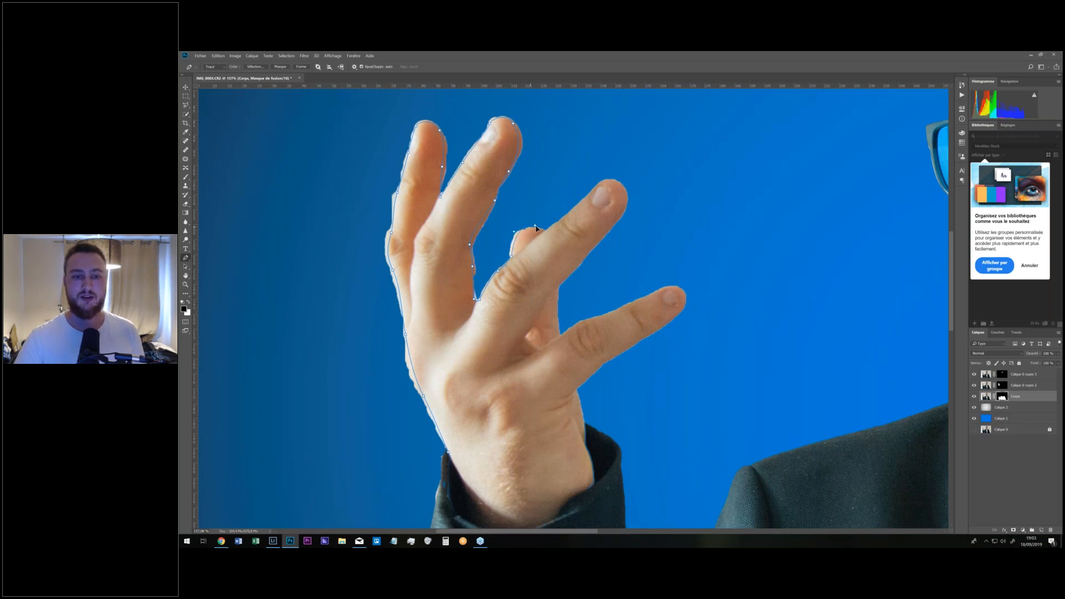
click(537, 228)
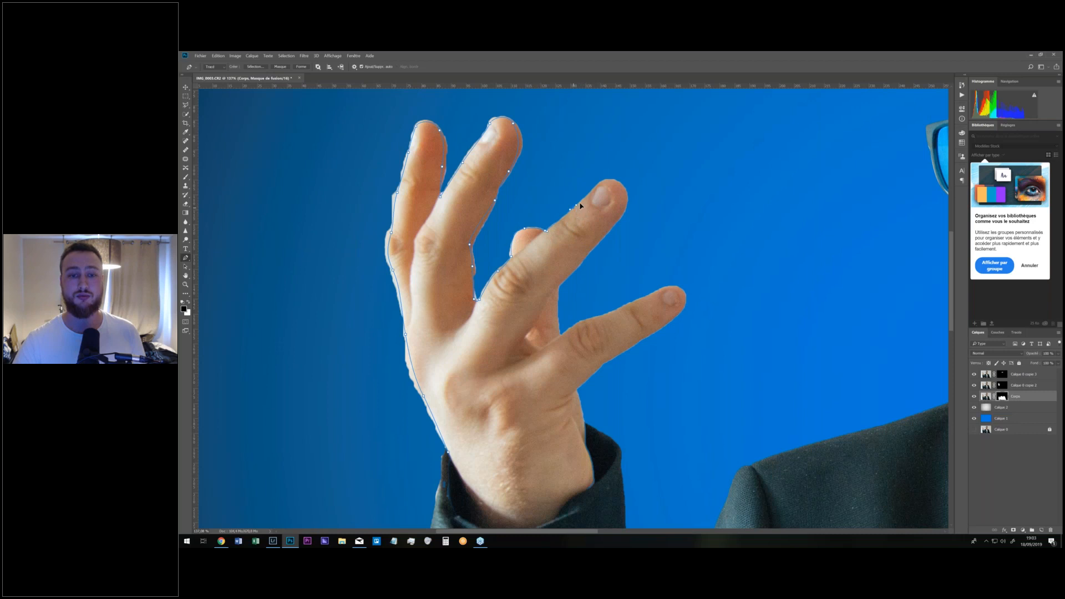
Carry the hand path around the third long finger's tip, down into the gap and around the lowest finger.
drag(603, 179, 600, 239)
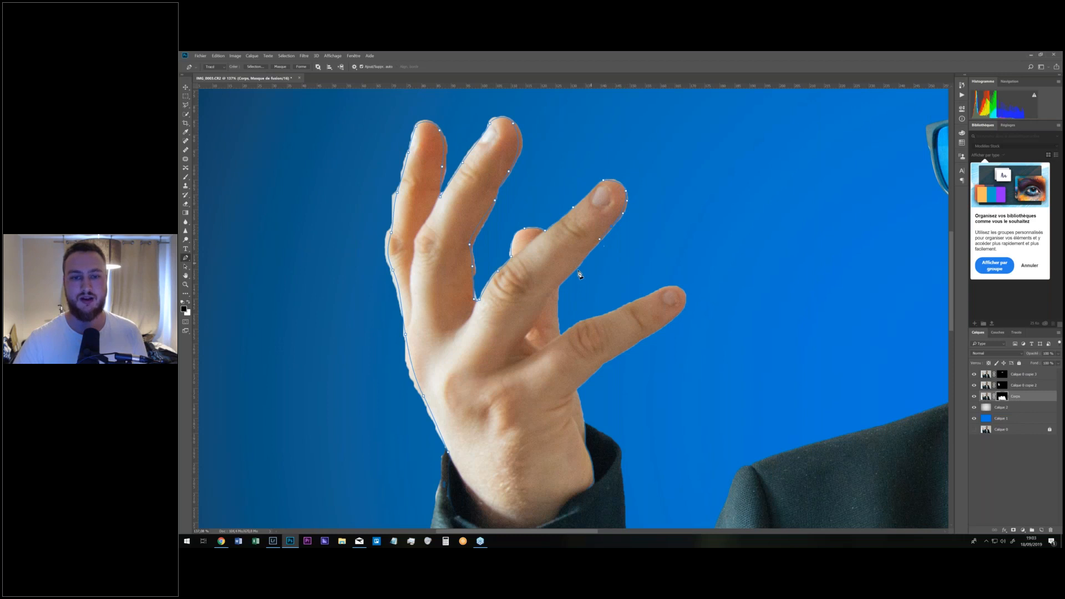
drag(558, 286, 614, 318)
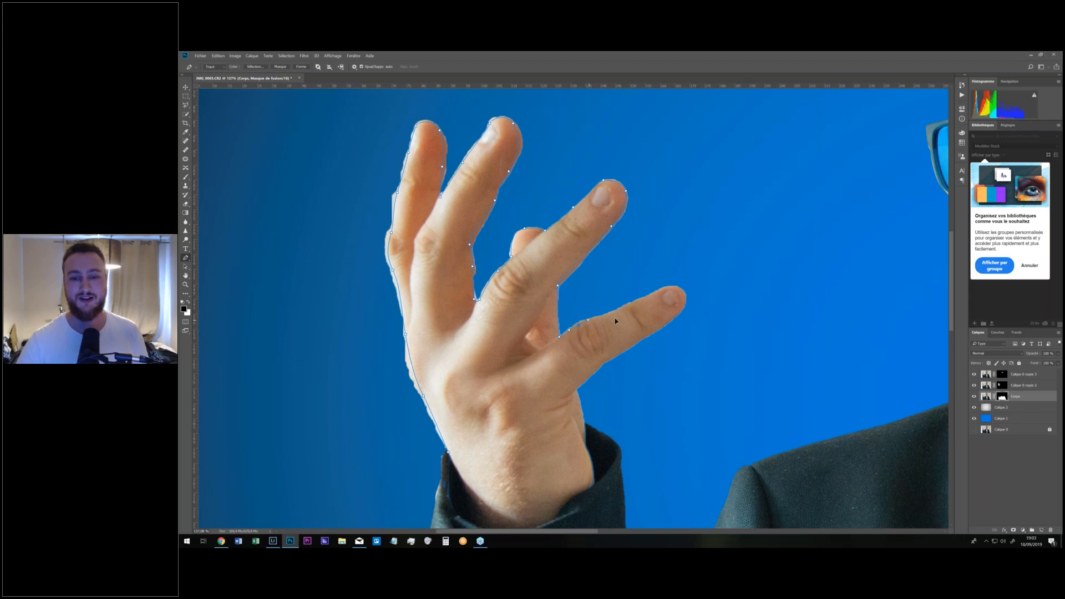
drag(684, 295, 685, 309)
click(661, 327)
click(602, 362)
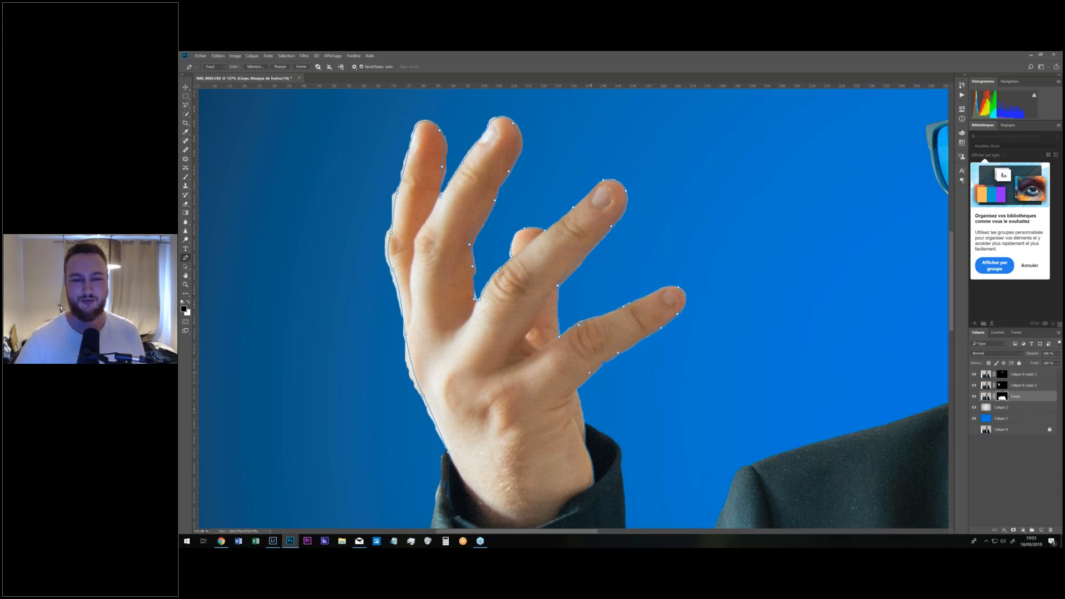
Continue the path down to the sleeve cuff and close it with a wide loop through the background around the hand.
click(575, 389)
drag(585, 445, 643, 457)
click(731, 326)
click(681, 134)
click(436, 105)
click(313, 120)
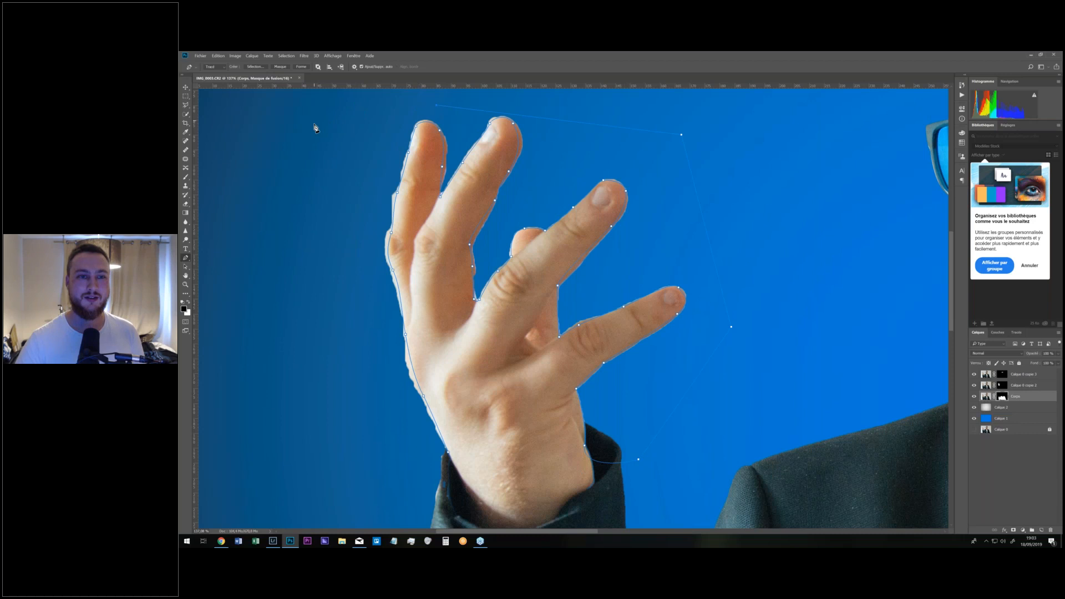
drag(457, 220, 613, 188)
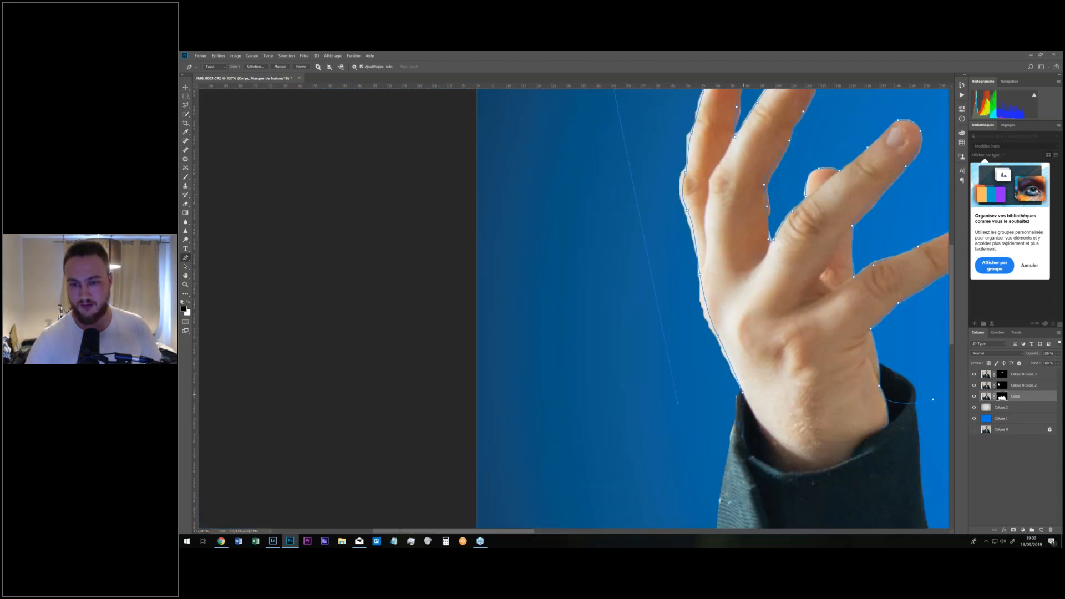
Convert the hand path to a selection, hide the selected fringe on the mask of Calque 0 copie 2, and deselect.
right_click(691, 324)
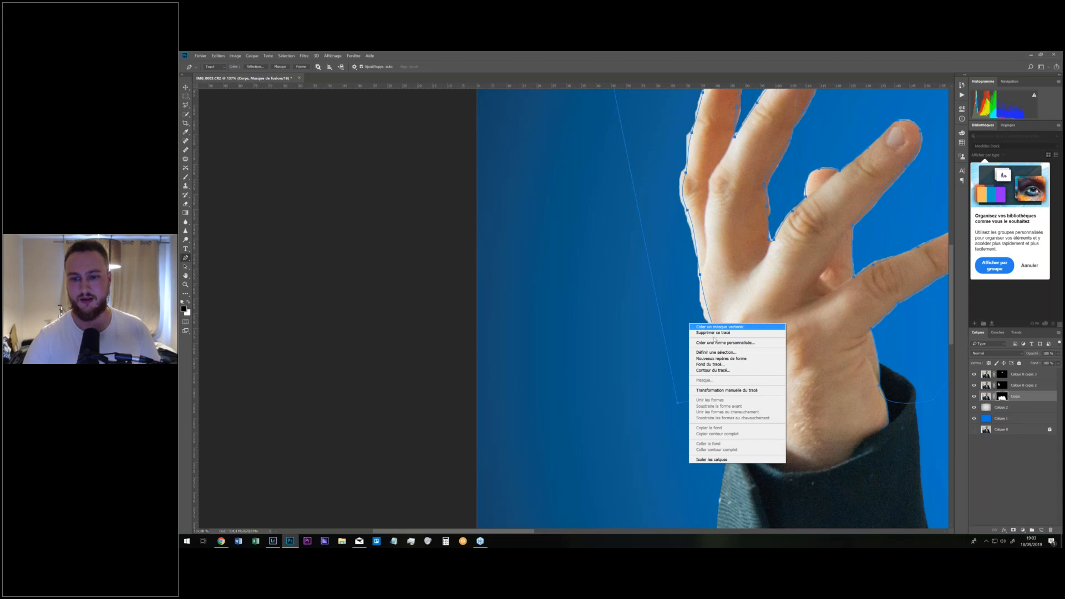
click(732, 356)
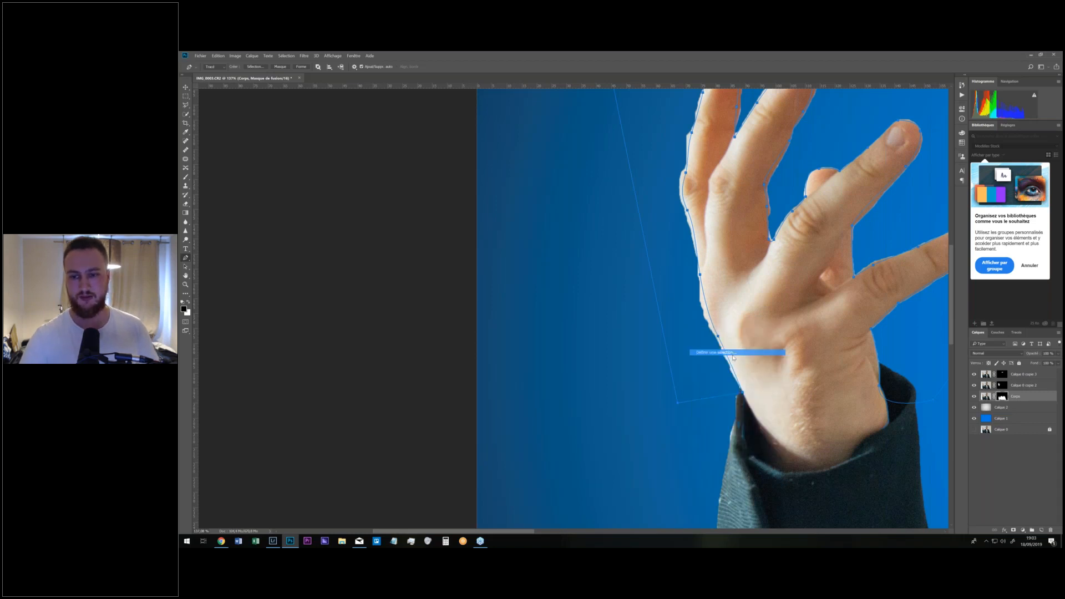
click(850, 345)
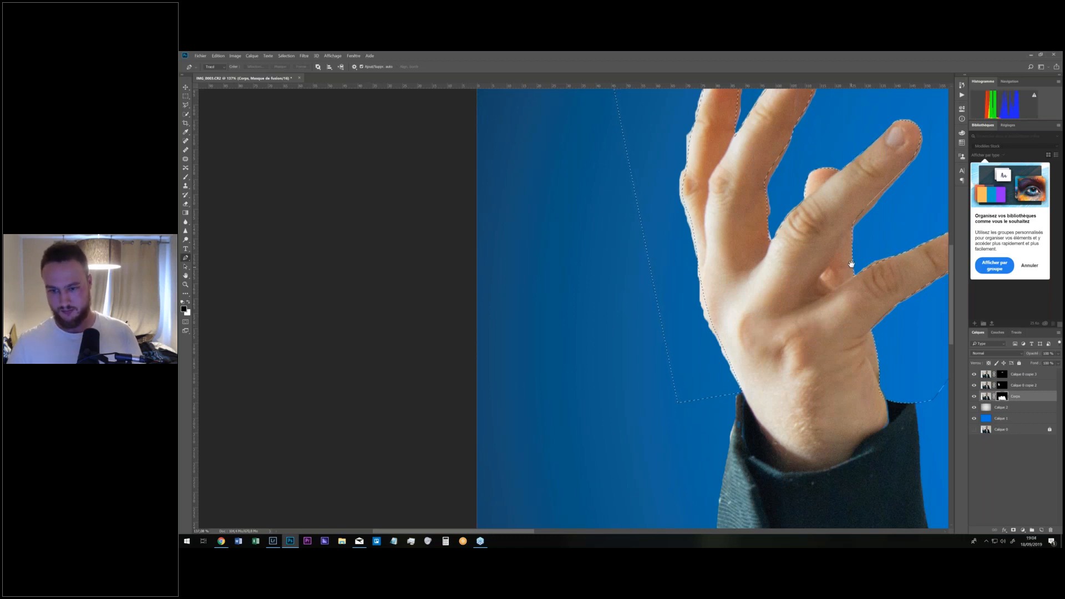
drag(850, 267, 778, 276)
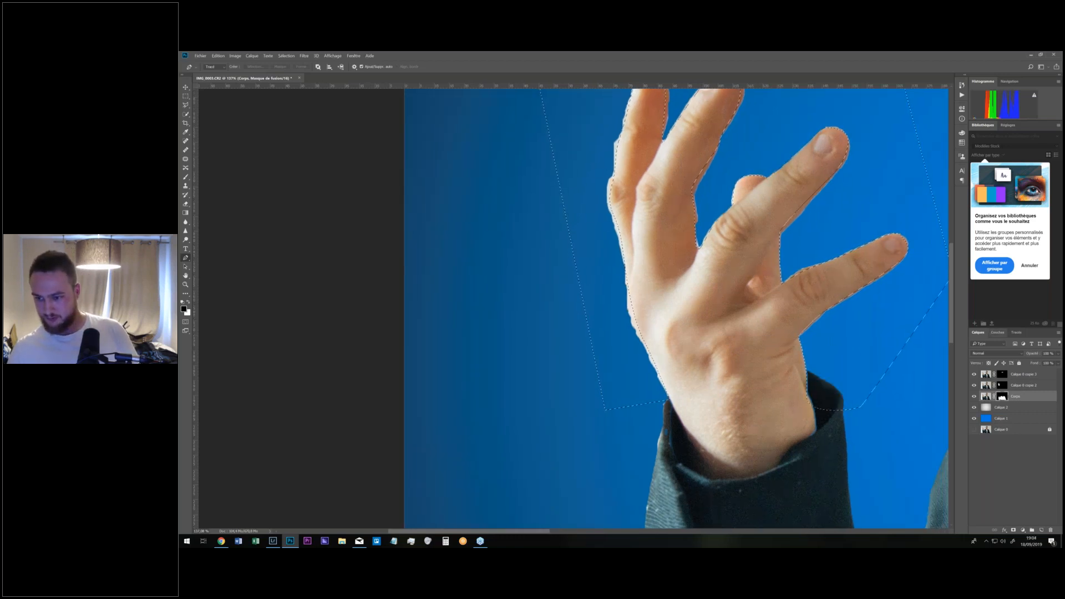
click(1003, 388)
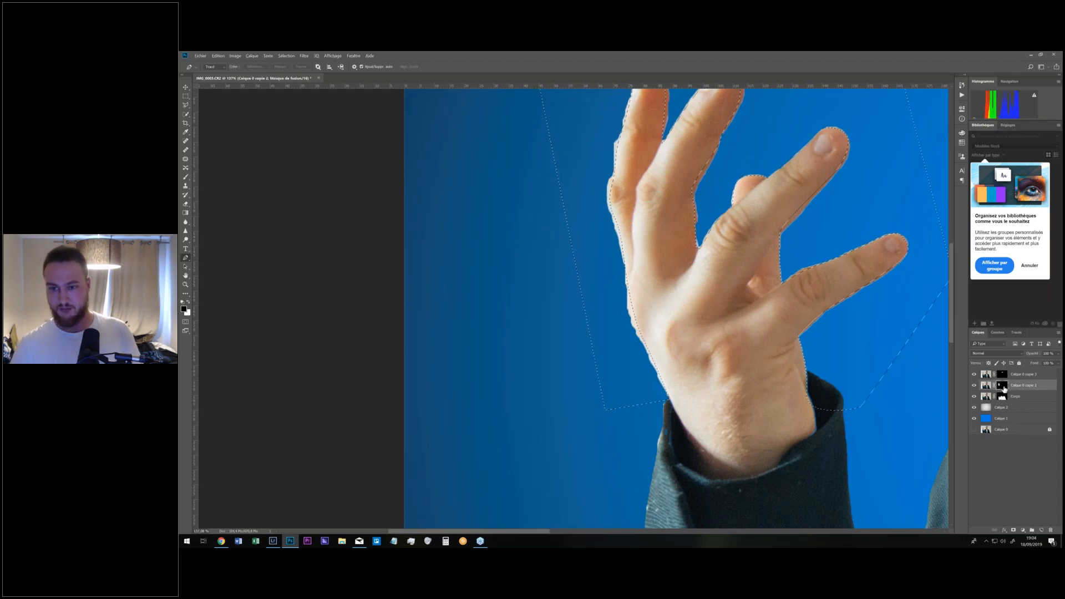
drag(908, 361, 870, 350)
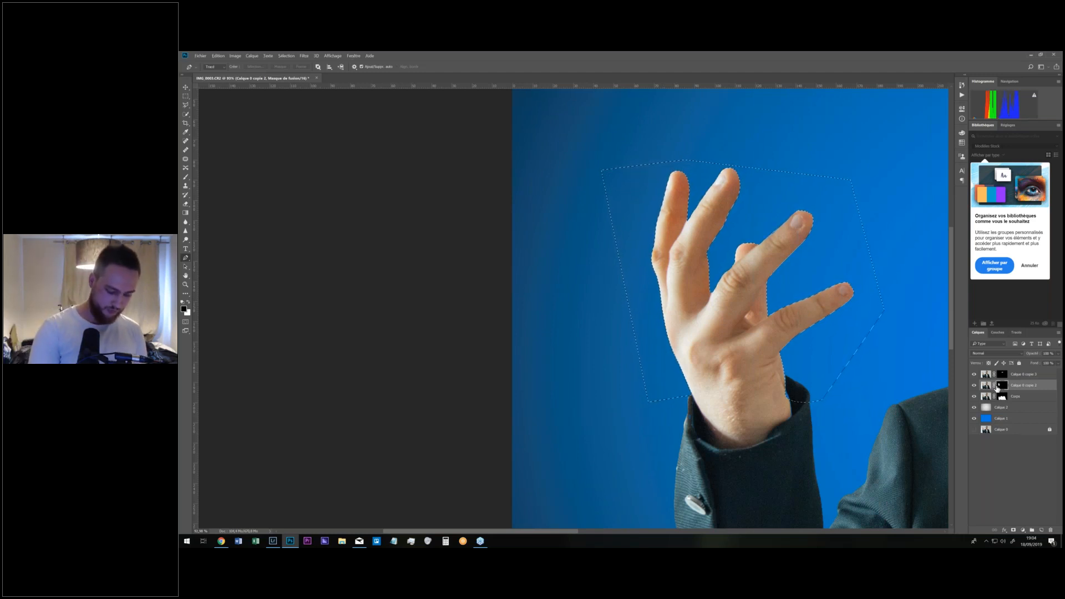
key(ctrl+d)
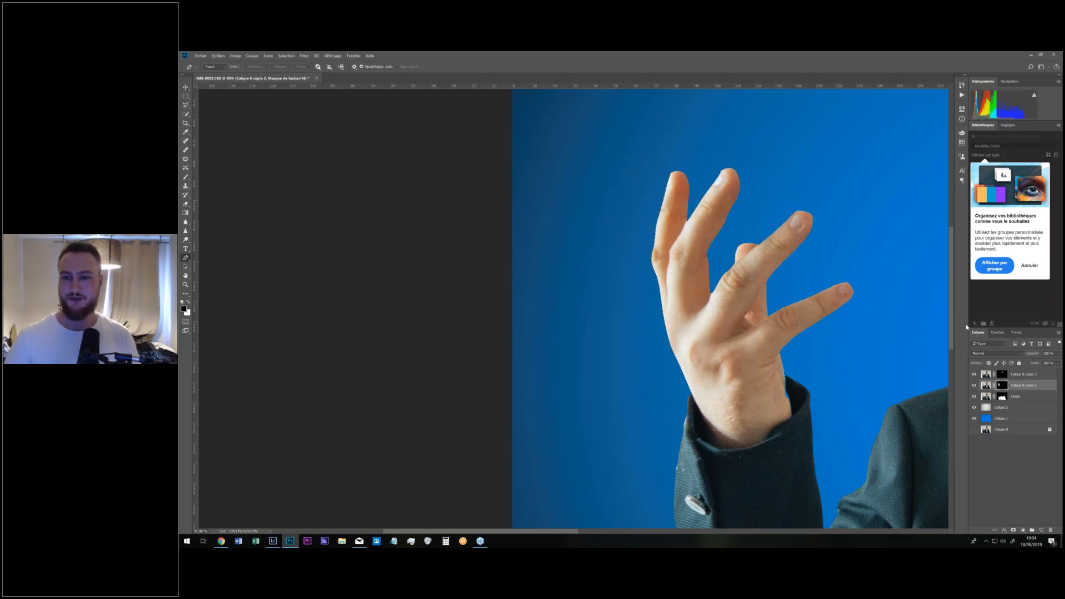
Copy a rectangular patch of the jacket's lower front from the Corps layer's image onto a new layer.
scroll(859, 353, down, 2)
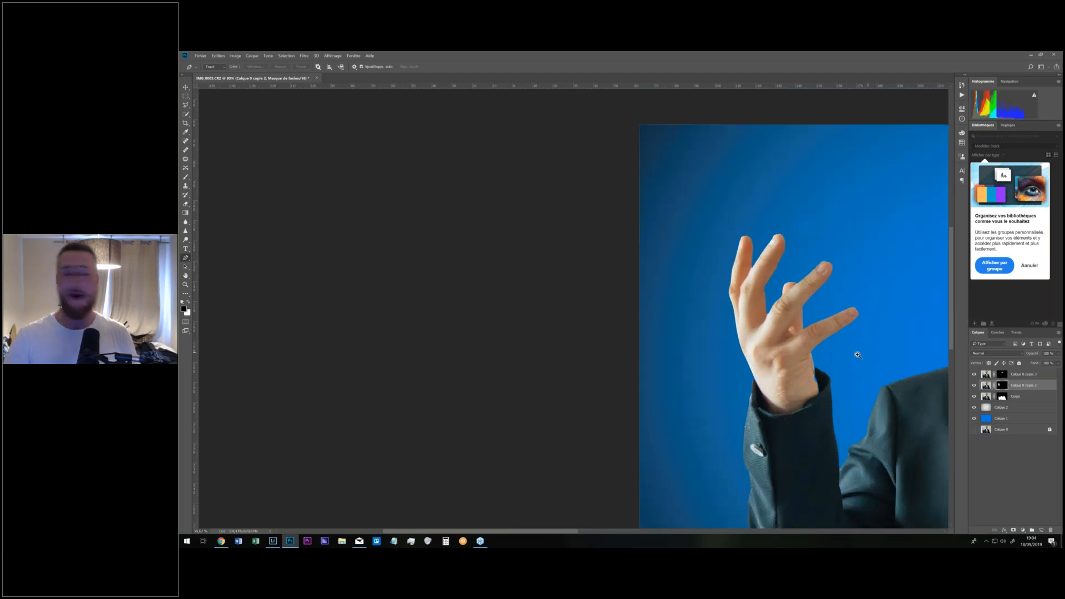
scroll(843, 376, up, 3)
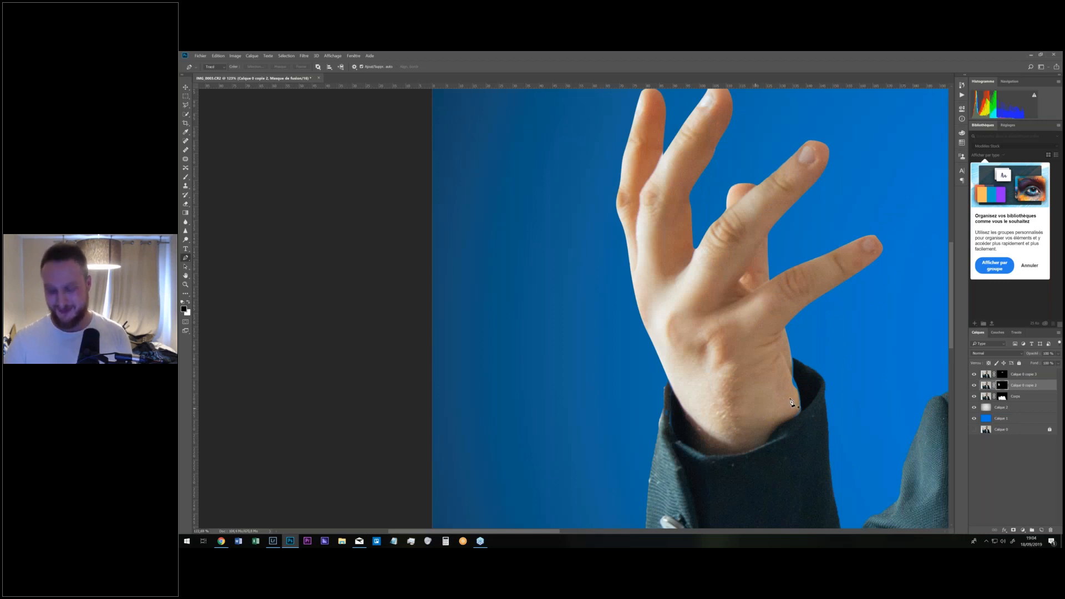
key(ctrl+0)
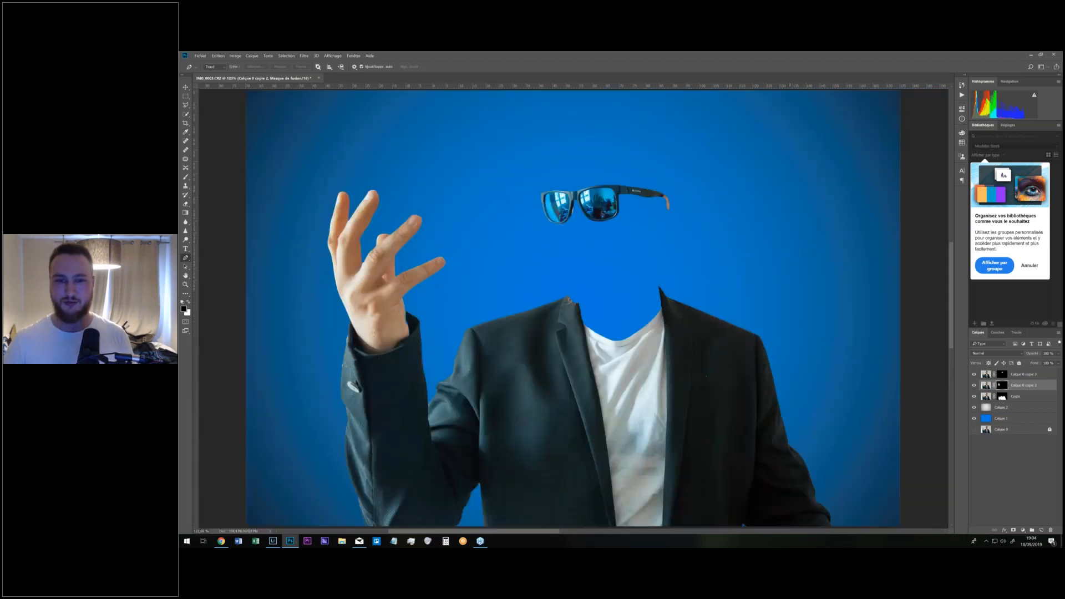
scroll(723, 358, down, 3)
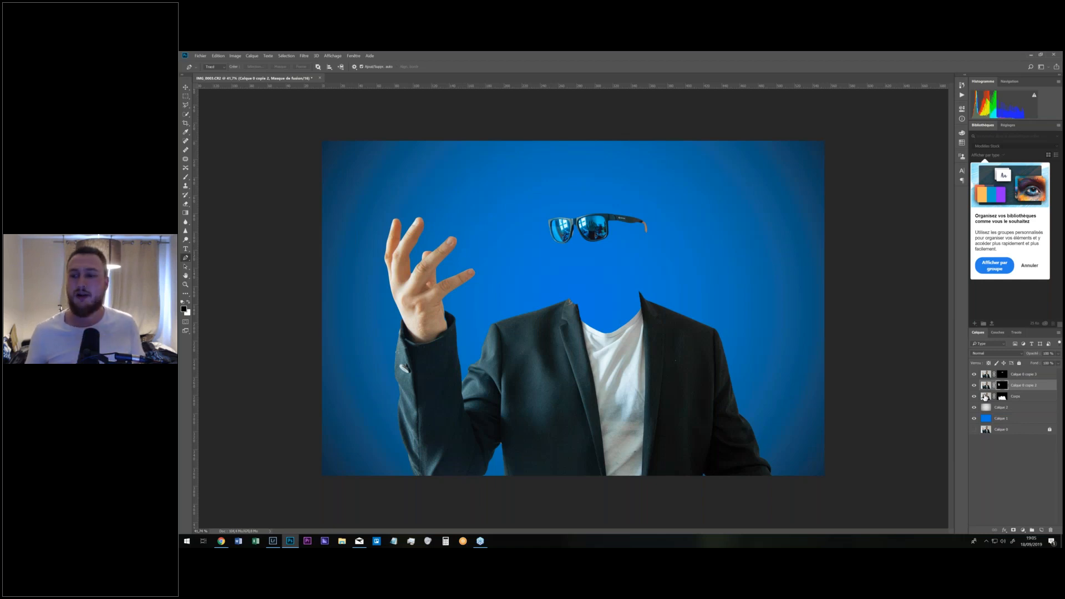
click(985, 396)
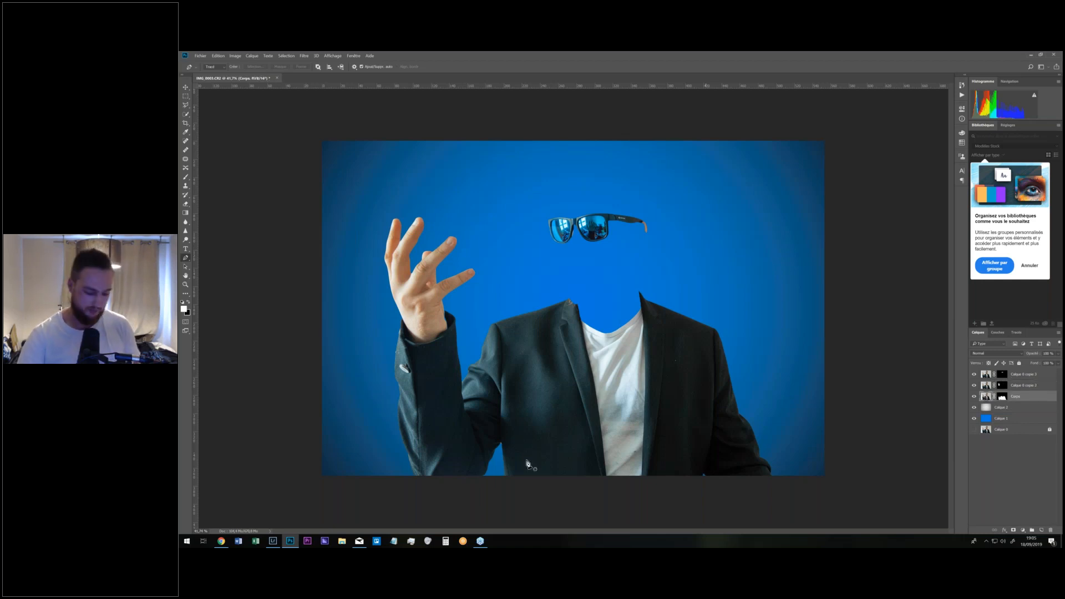
click(185, 96)
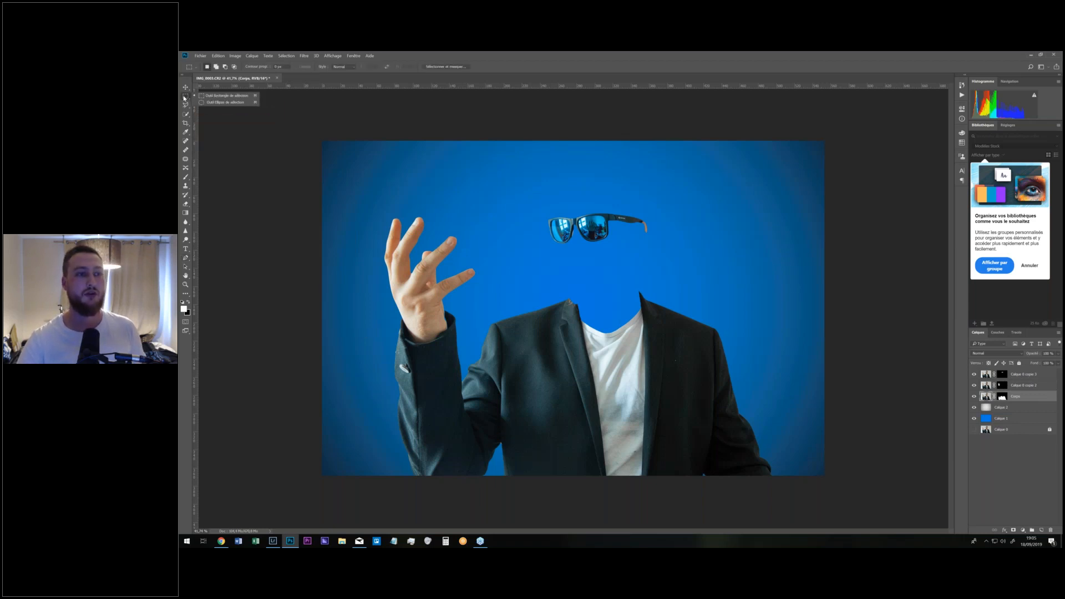
click(222, 95)
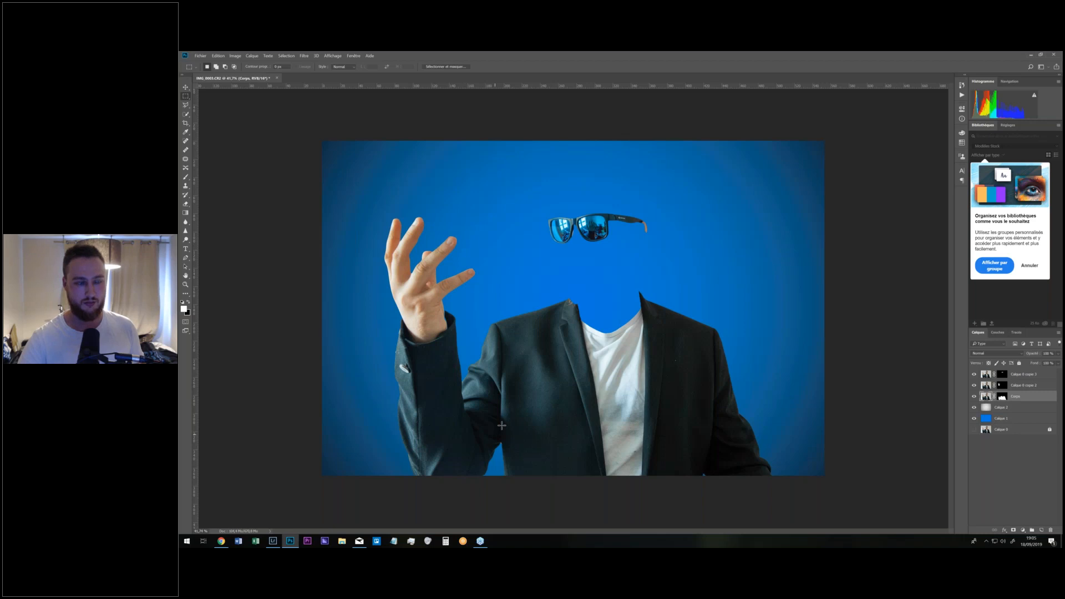
drag(508, 413, 583, 473)
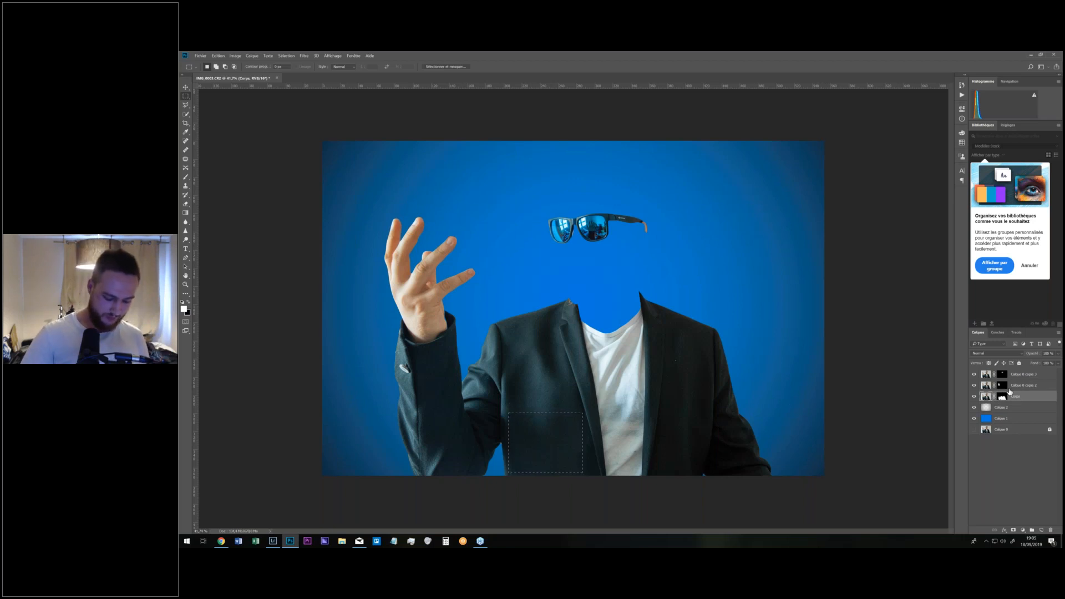
key(ctrl+j)
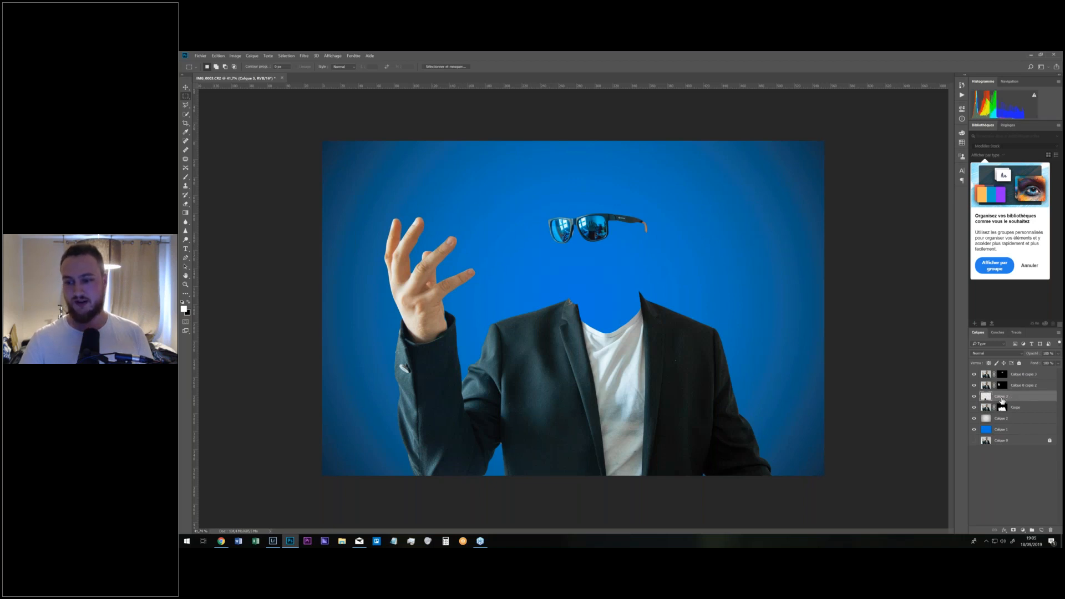
Move the jacket patch up over the neck opening and place its layer directly below Corps.
key(ctrl+t)
drag(575, 427, 625, 321)
key(Return)
drag(1017, 399, 1033, 411)
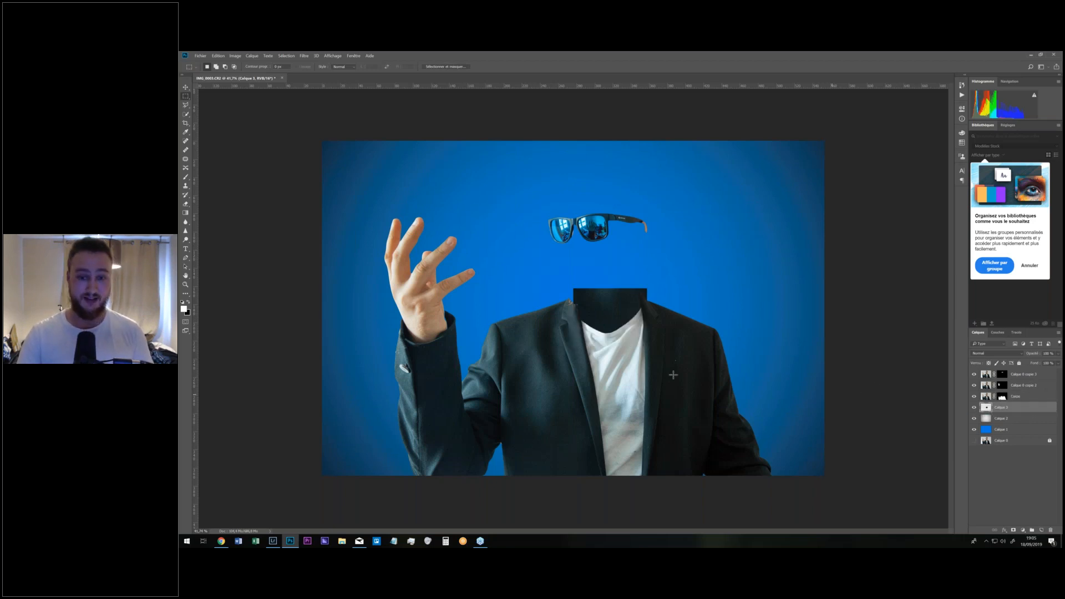
Widen the jacket patch so it spans the collar opening.
drag(553, 321, 674, 345)
key(ctrl+t)
drag(750, 296, 805, 305)
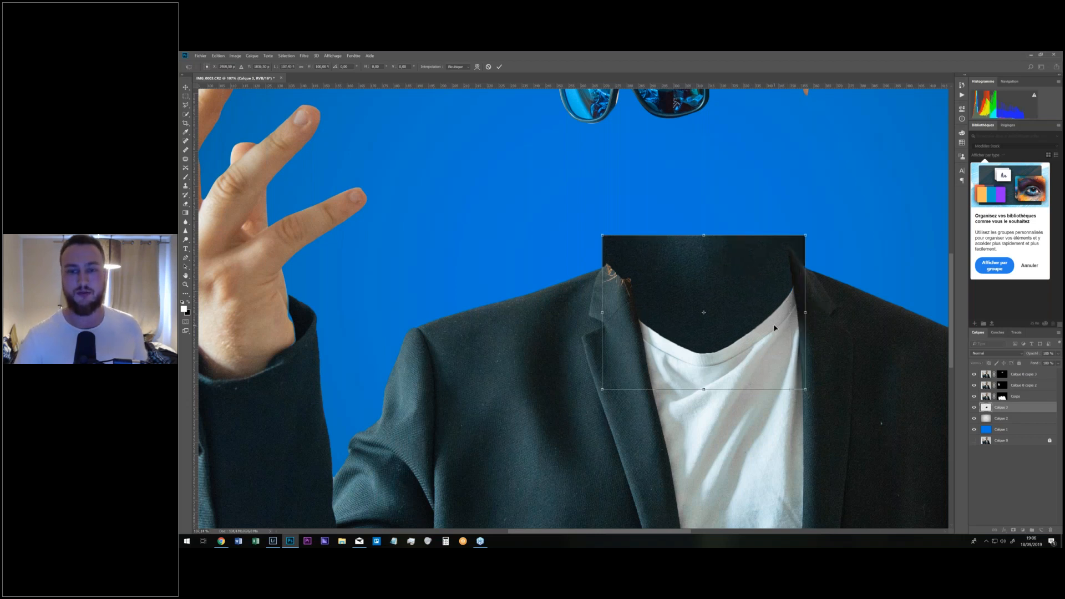
Warp the jacket patch behind the collar so its upper edge forms a rounded back collar between the lapels.
right_click(712, 281)
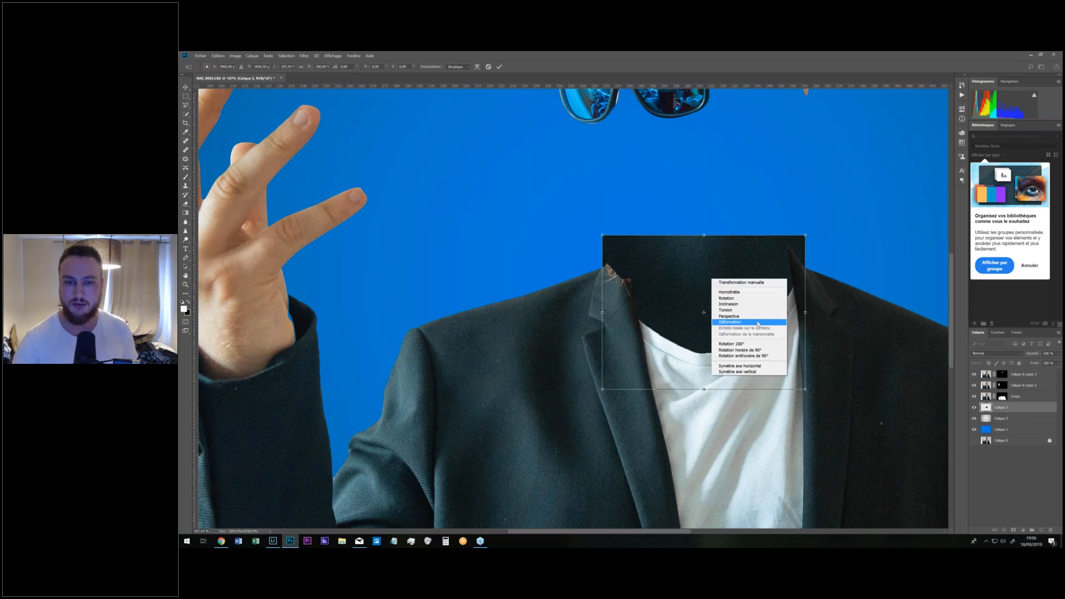
click(757, 323)
drag(602, 236, 609, 261)
drag(805, 238, 783, 242)
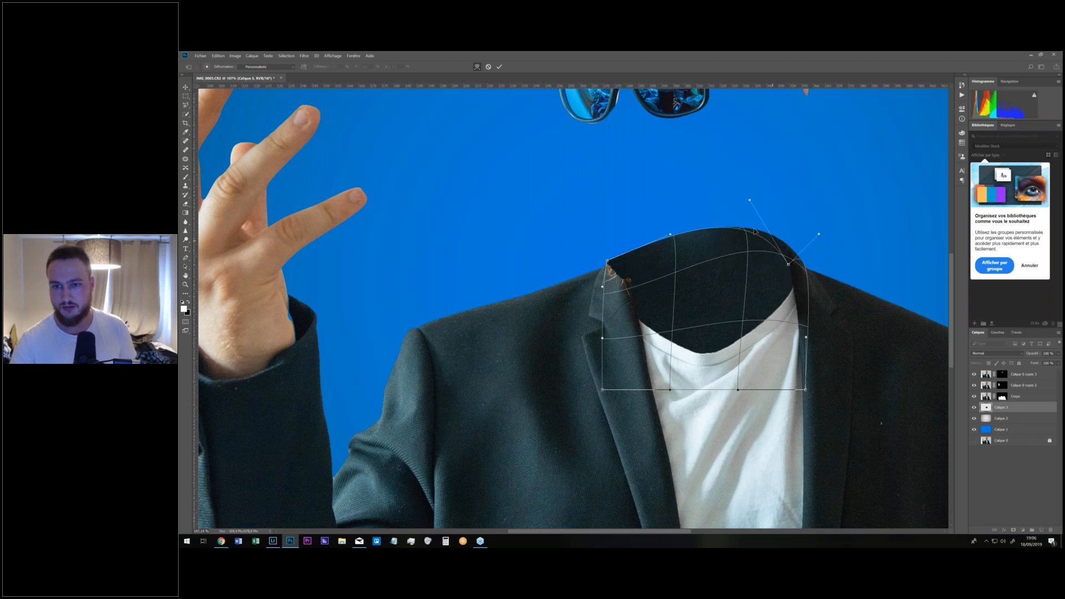
drag(750, 202, 720, 215)
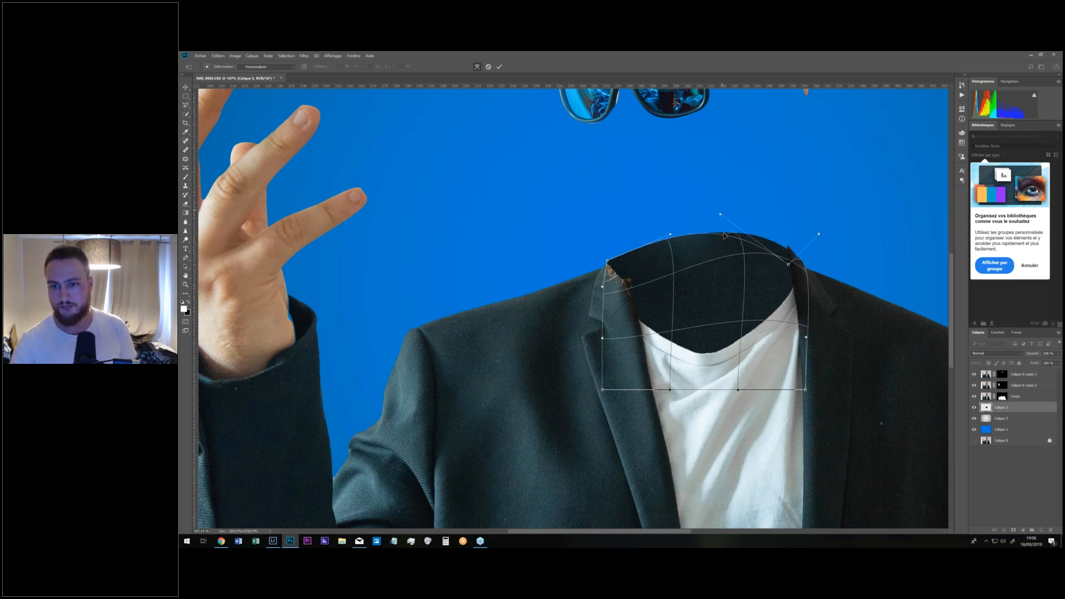
drag(763, 268, 782, 253)
drag(694, 274, 647, 255)
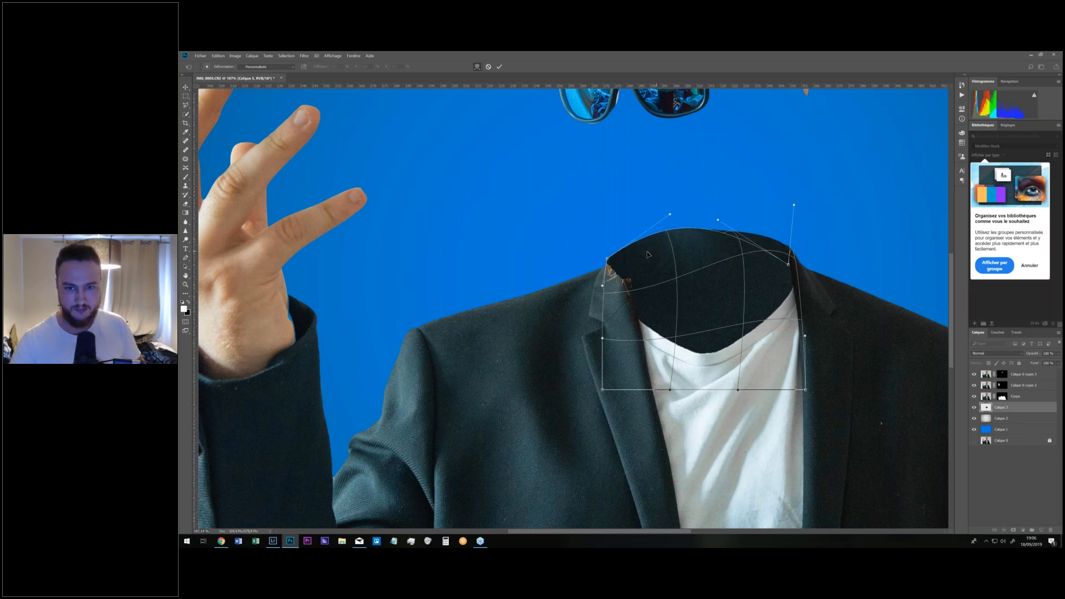
key(Return)
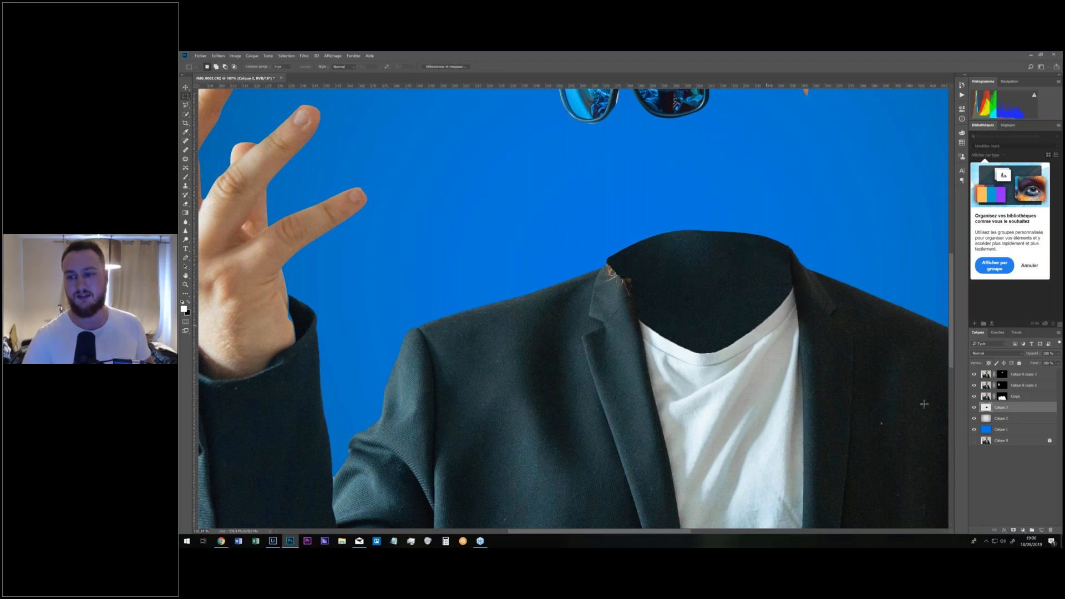
Copy a small patch of the jacket's front from the Corps layer onto a new layer and place it over the stray hairs at the collar.
click(986, 398)
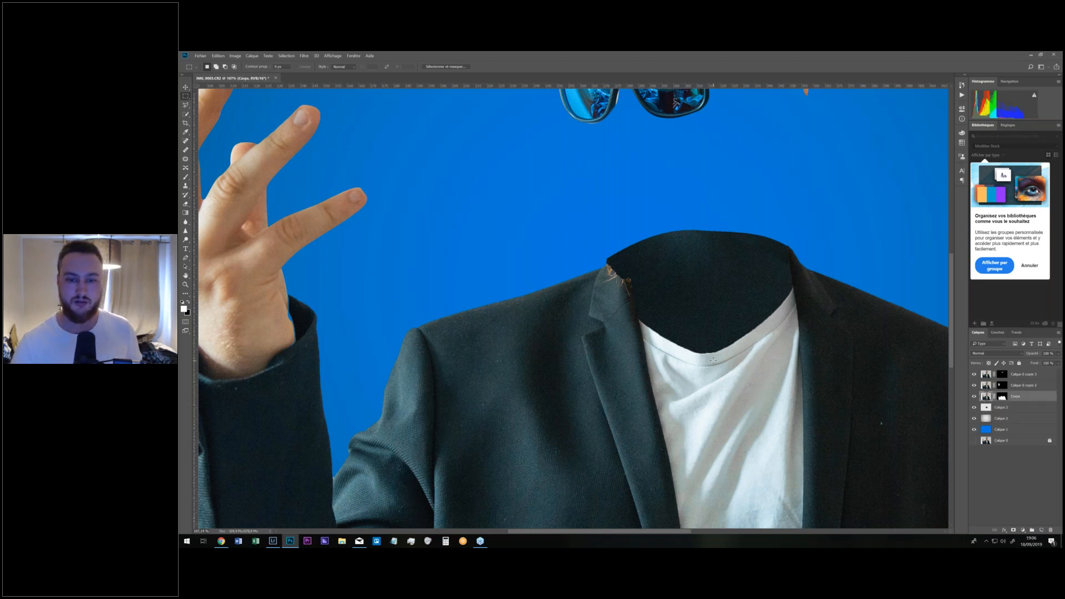
drag(484, 333, 522, 364)
key(ctrl+j)
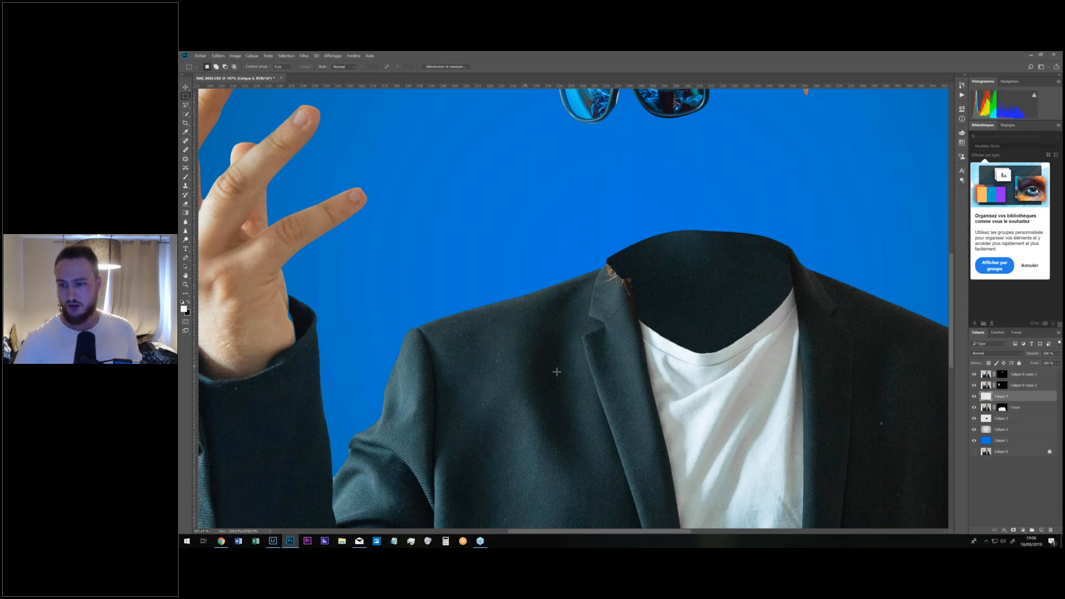
key(ctrl+t)
drag(518, 334, 630, 258)
scroll(605, 278, up, 3)
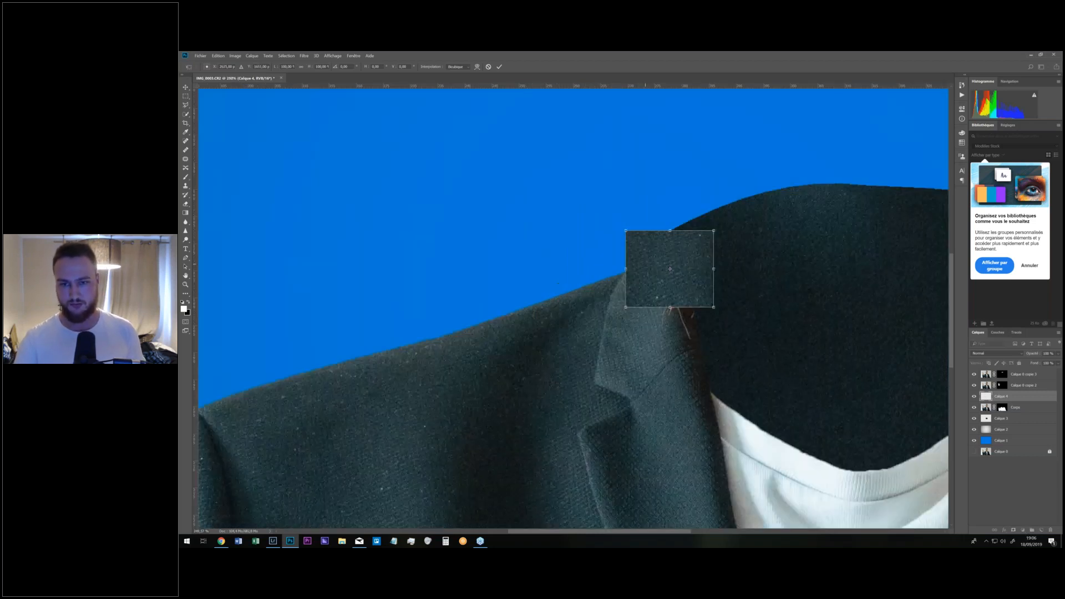
Warp the small fabric patch to follow the collar's outer curve and the lapel edge, covering the stray hairs.
drag(719, 226, 687, 223)
right_click(697, 266)
click(739, 309)
drag(617, 295, 614, 289)
drag(702, 318, 701, 322)
drag(697, 281, 687, 277)
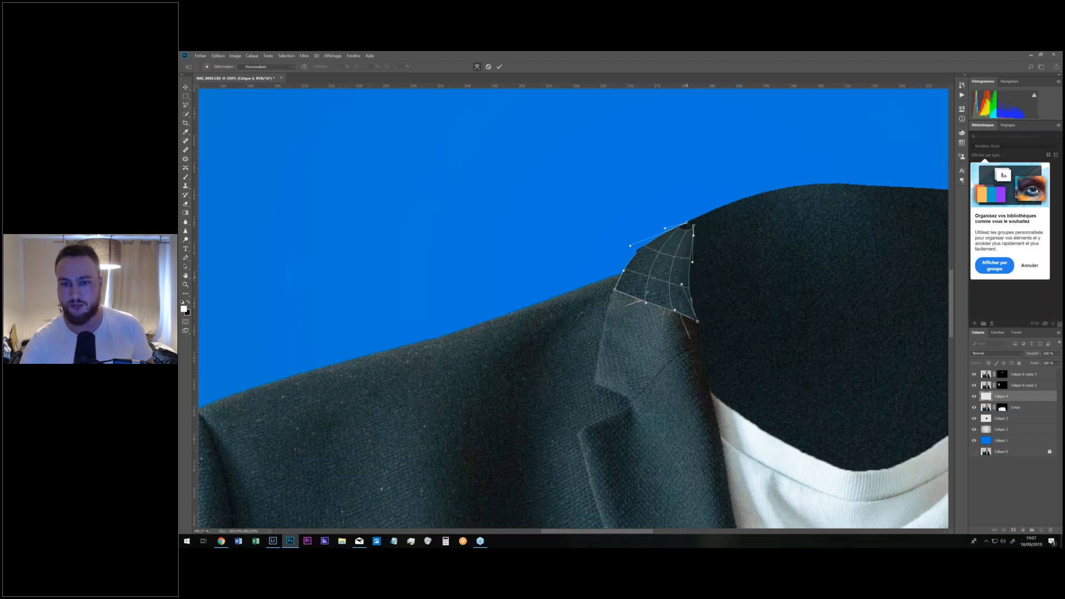
drag(697, 321, 700, 349)
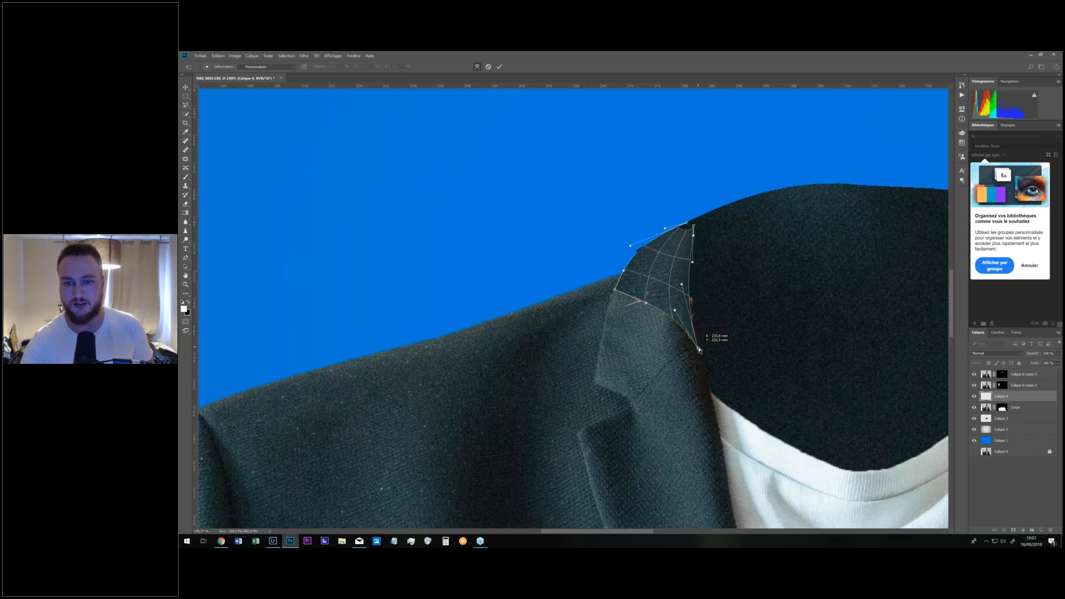
drag(682, 268, 690, 268)
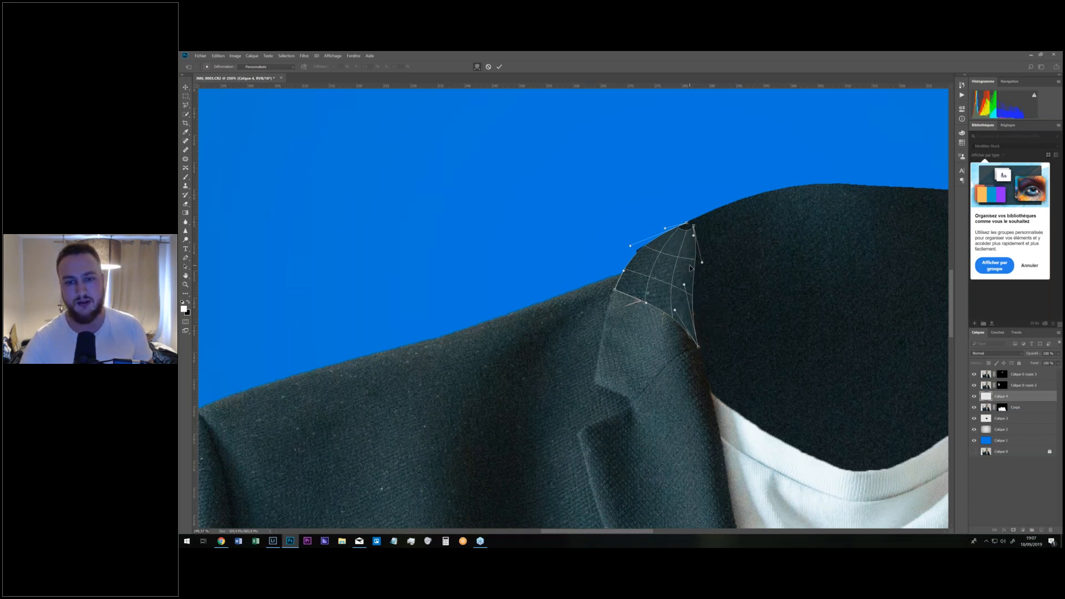
drag(679, 323, 675, 330)
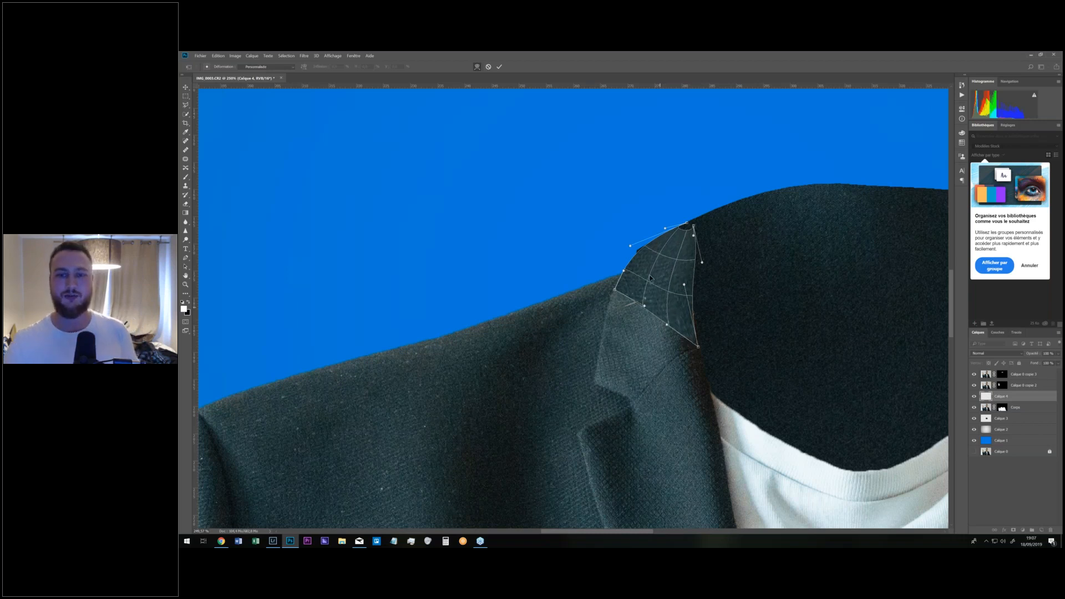
drag(693, 235, 700, 225)
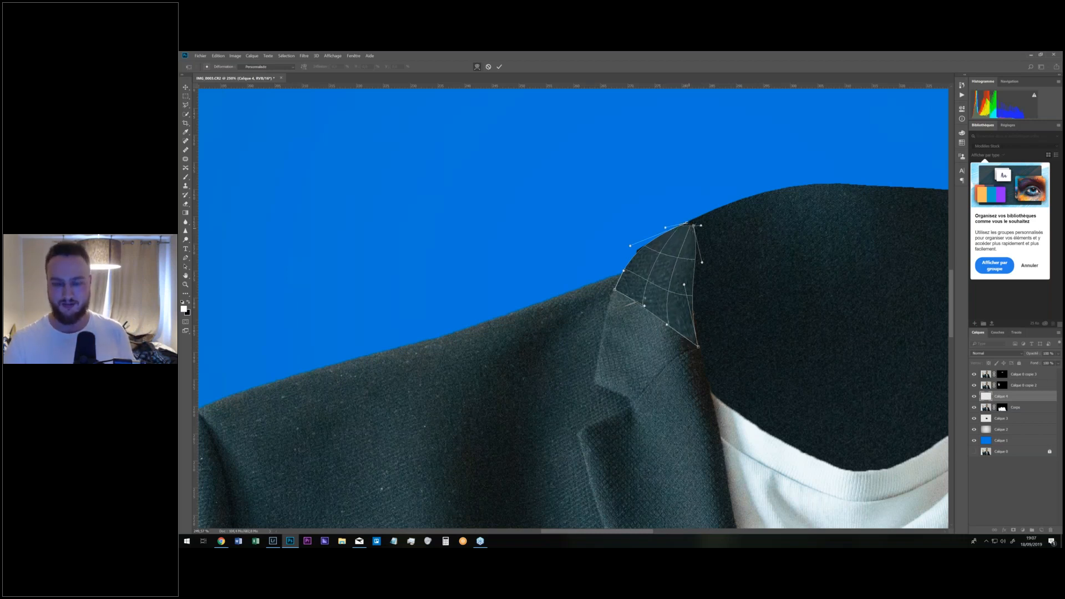
key(Return)
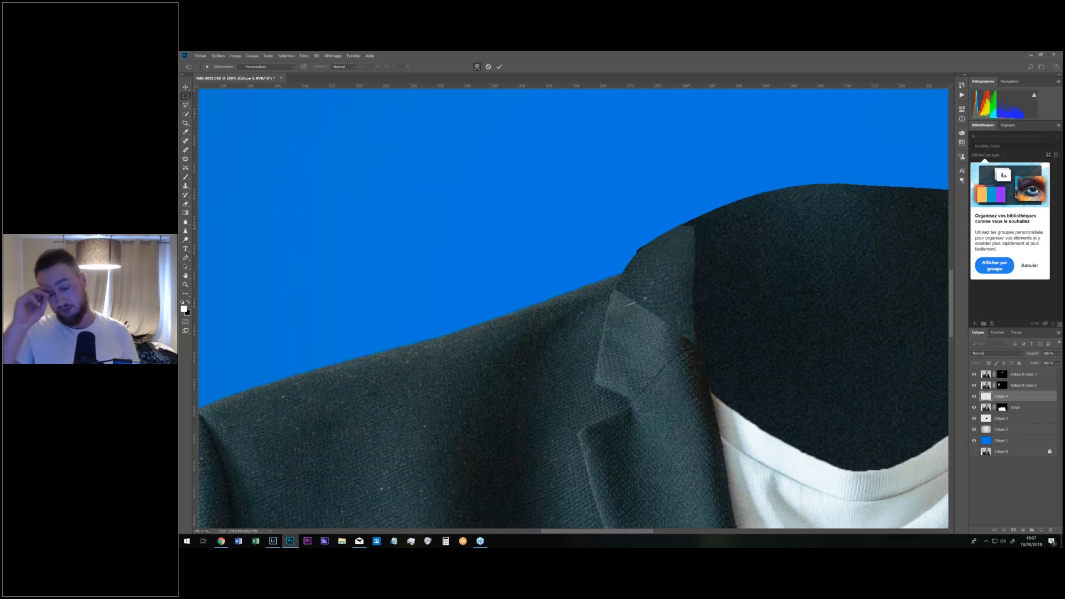
Warp the small collar patch once more to refine its lower edge against the lapel.
drag(677, 335, 636, 334)
key(ctrl+t)
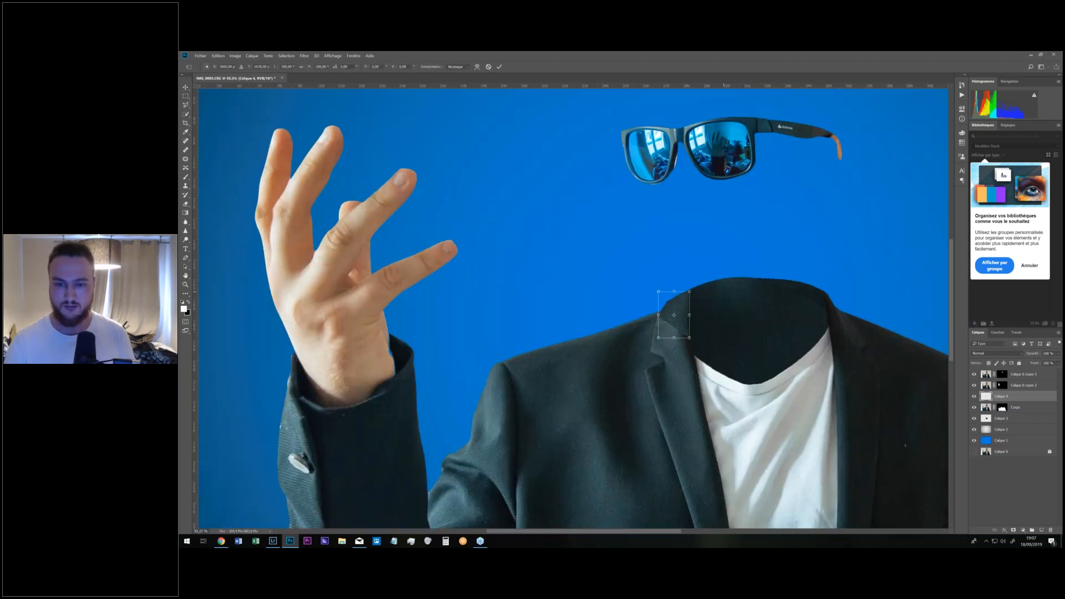
right_click(683, 300)
click(718, 344)
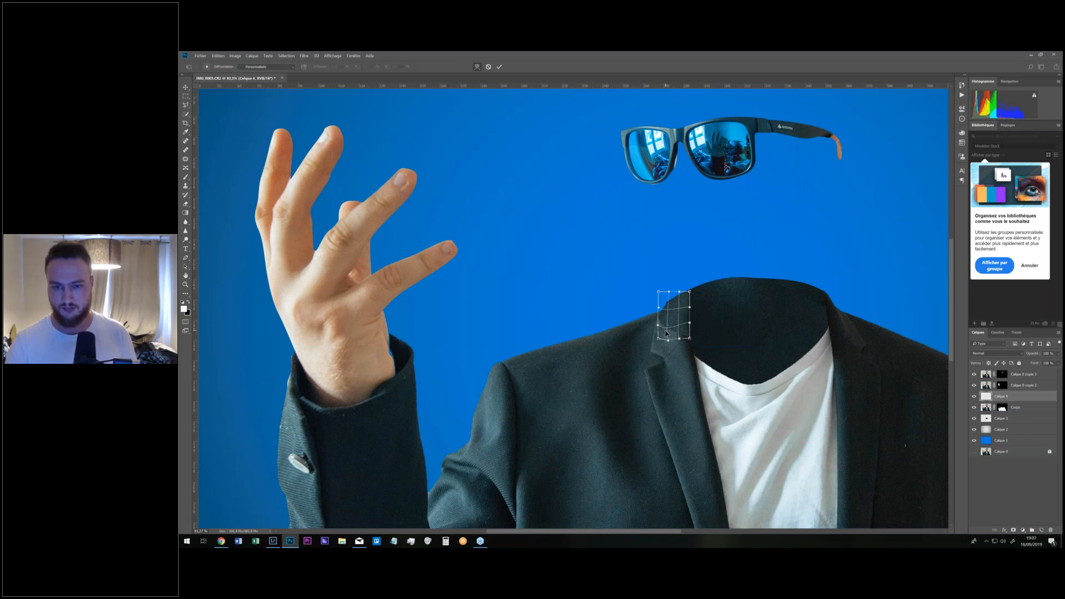
key(Return)
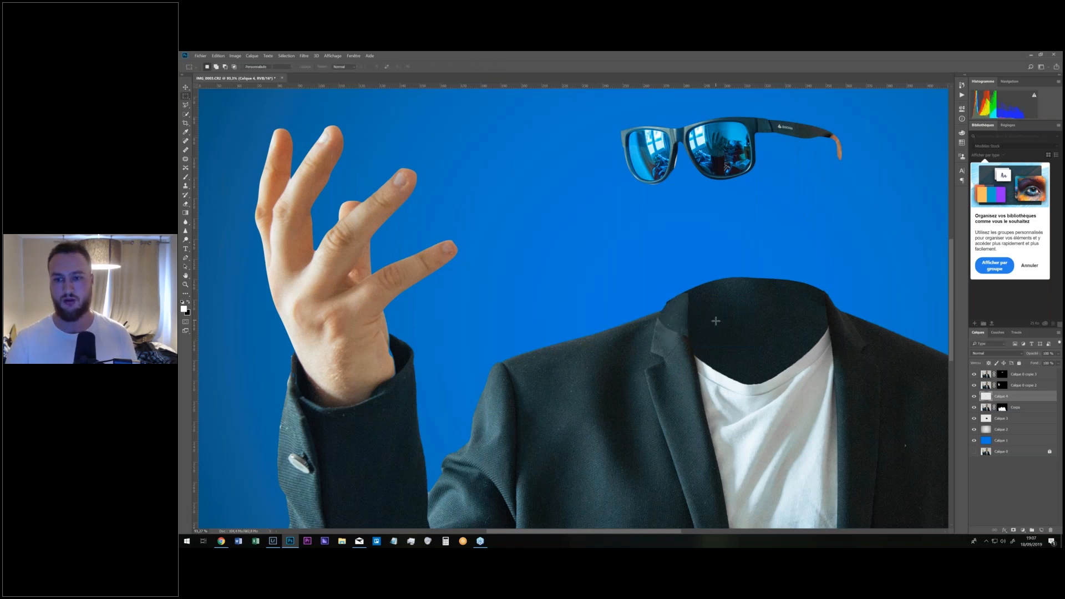
Add a Curves adjustment layer (Courbes) above the small collar patch layer.
drag(671, 318, 786, 383)
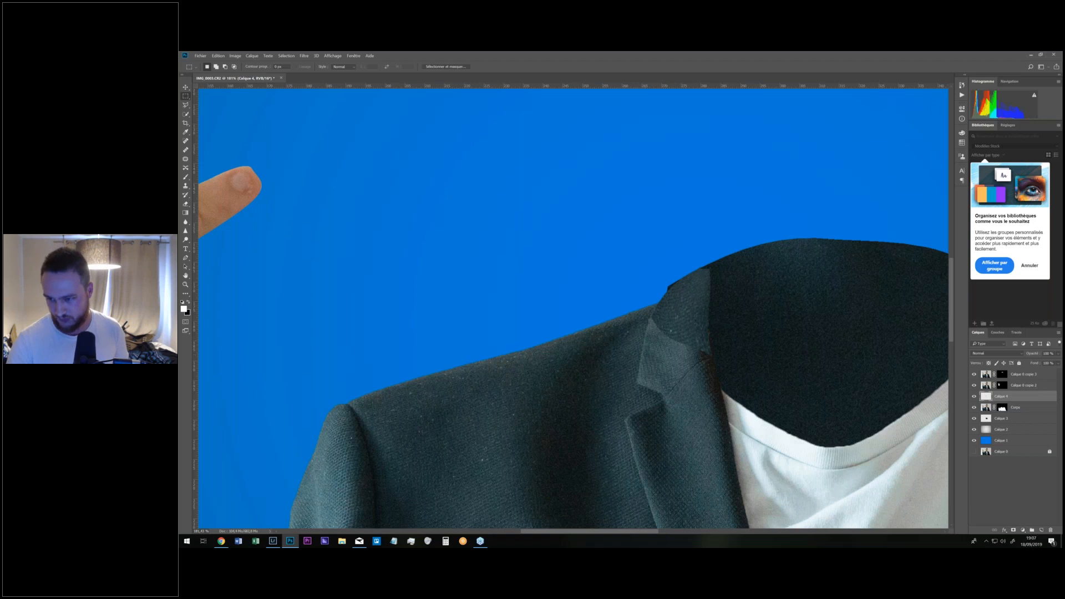
click(1023, 532)
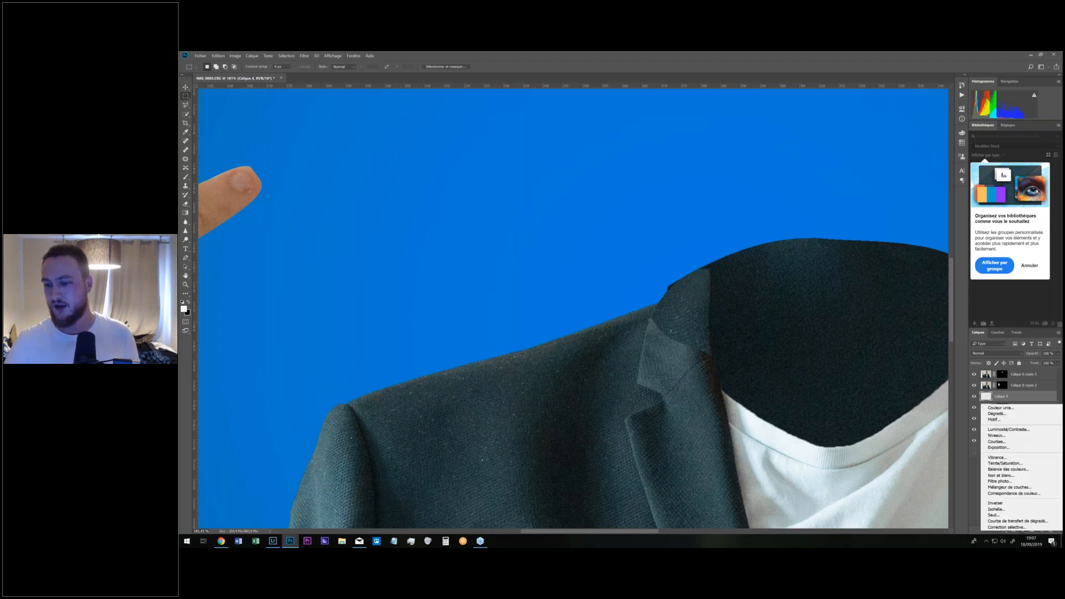
click(1022, 444)
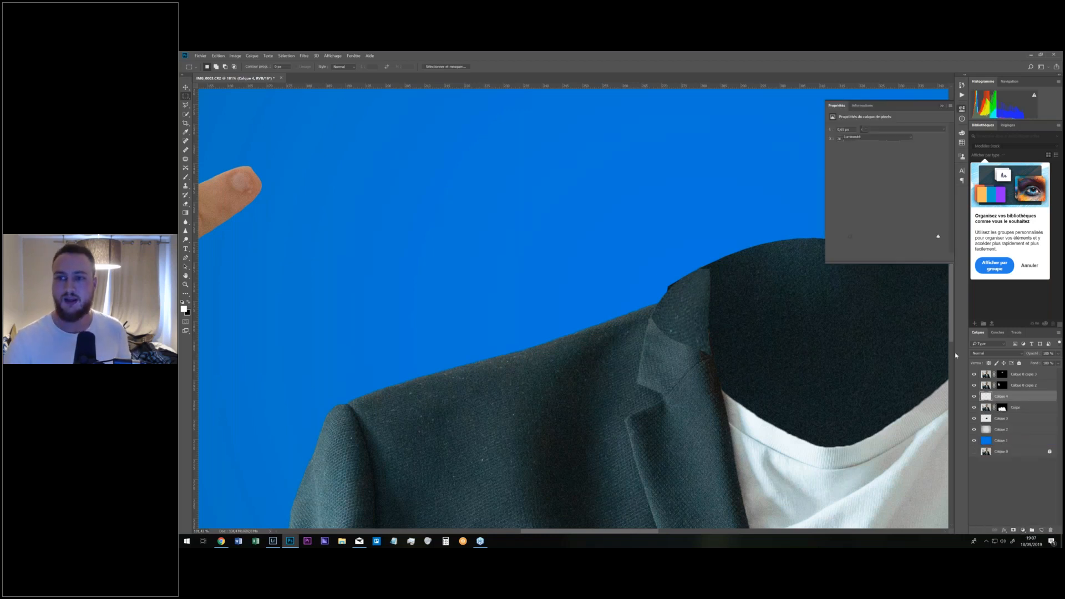
drag(937, 144, 943, 161)
click(937, 136)
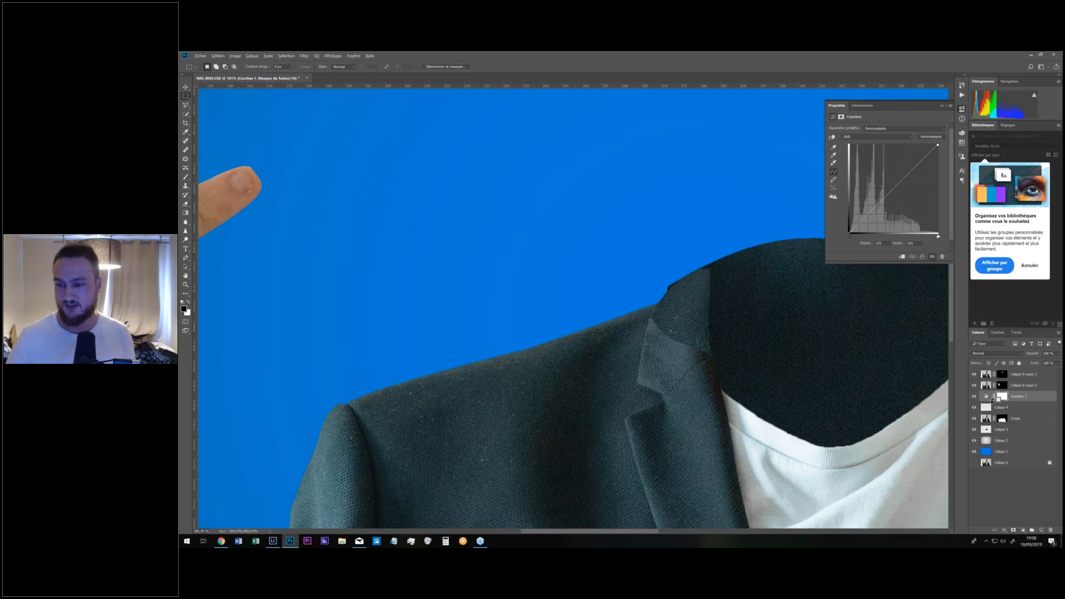
Clip the Curves adjustment to the duplicated collar patch and brighten it by pulling the curve's white point inward.
drag(992, 399, 992, 400)
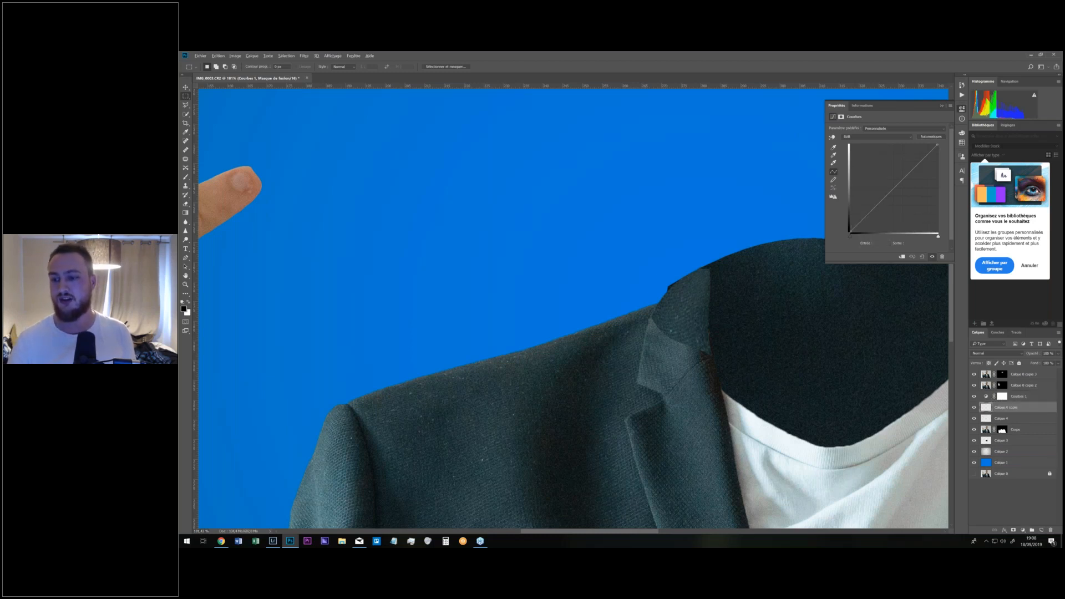
key(ctrl+z)
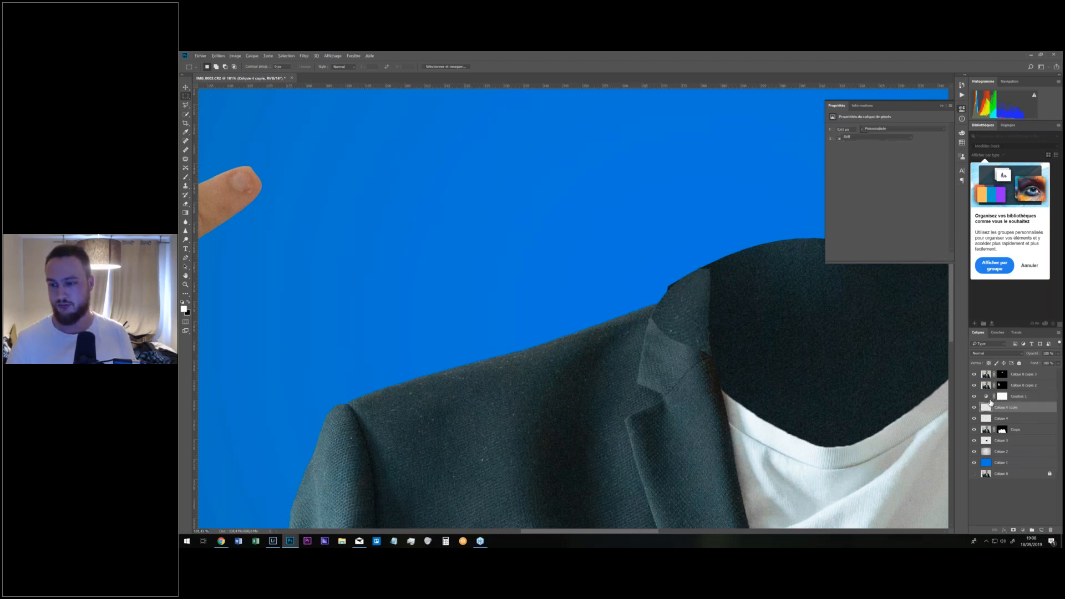
alt+click(991, 401)
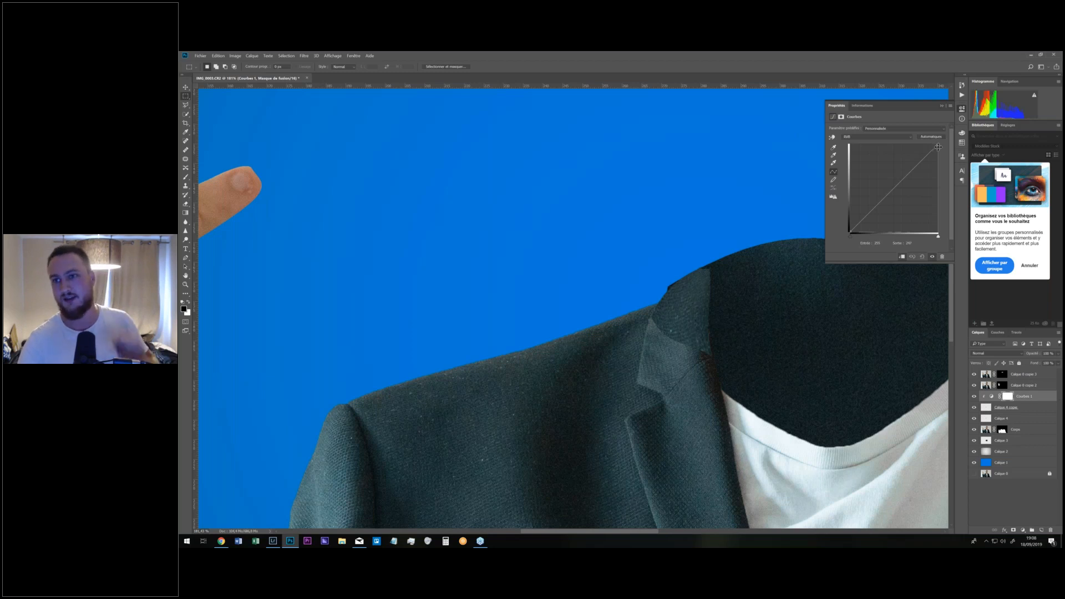
drag(939, 145, 894, 174)
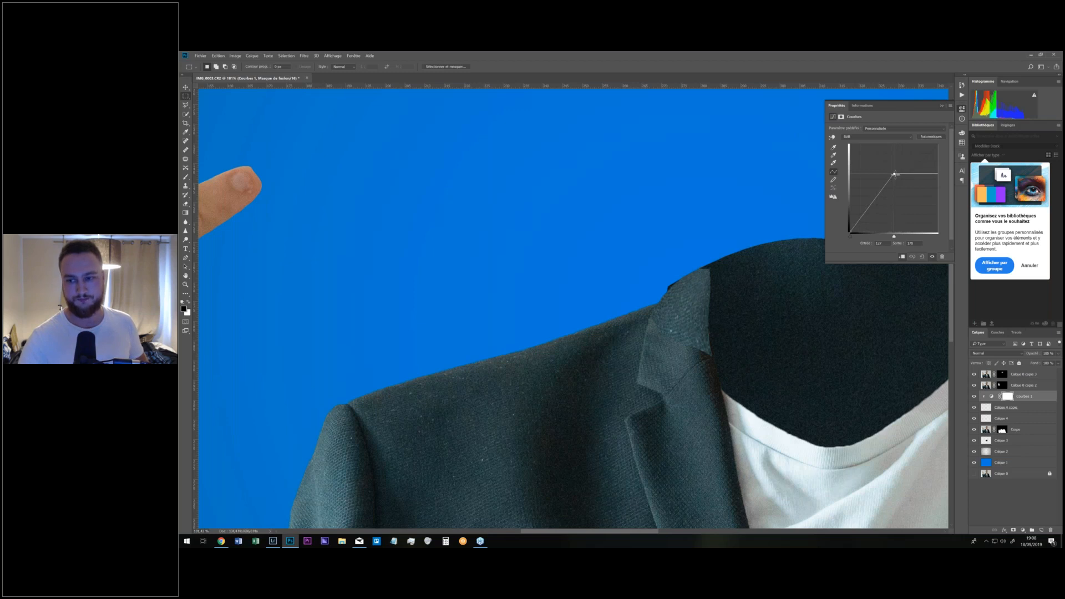
drag(893, 174, 900, 170)
Warp the duplicated collar patch so its outer edge rounds smoothly into the shoulder.
click(984, 411)
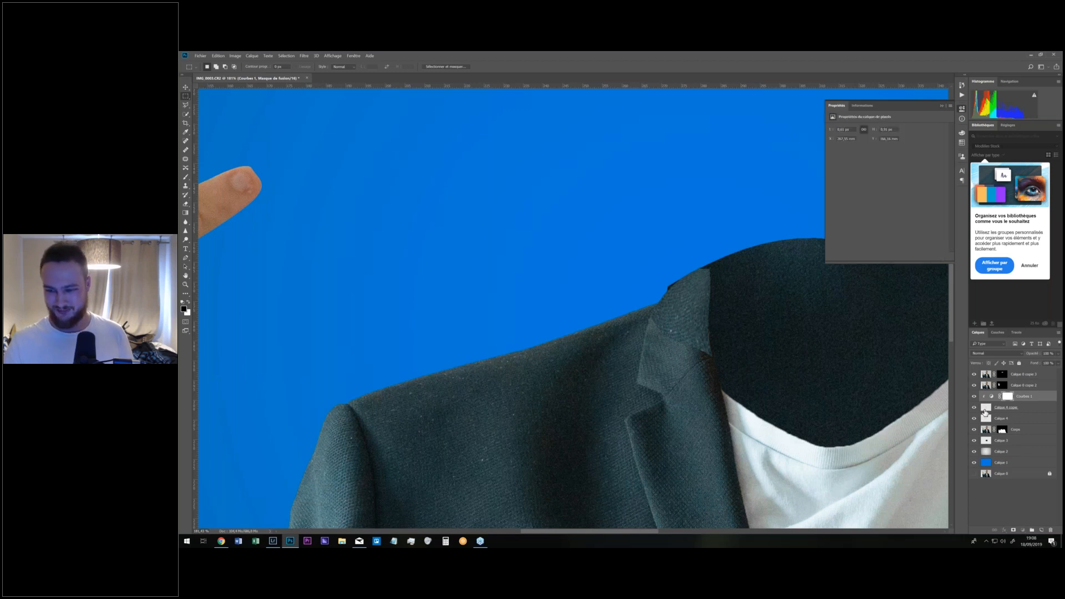
key(ctrl+t)
right_click(702, 305)
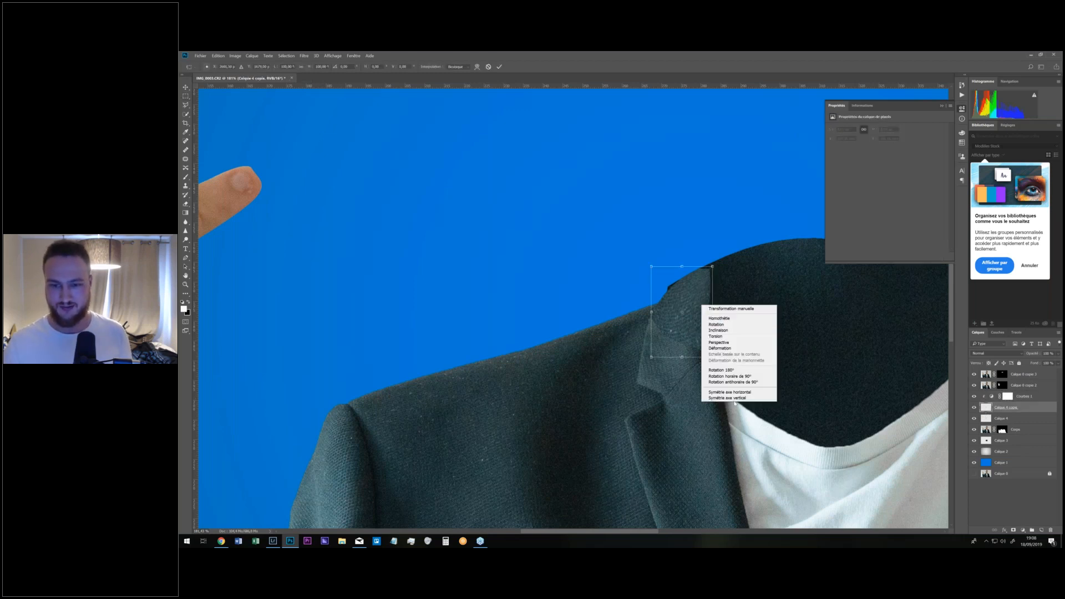
click(721, 348)
drag(703, 326, 670, 326)
key(Return)
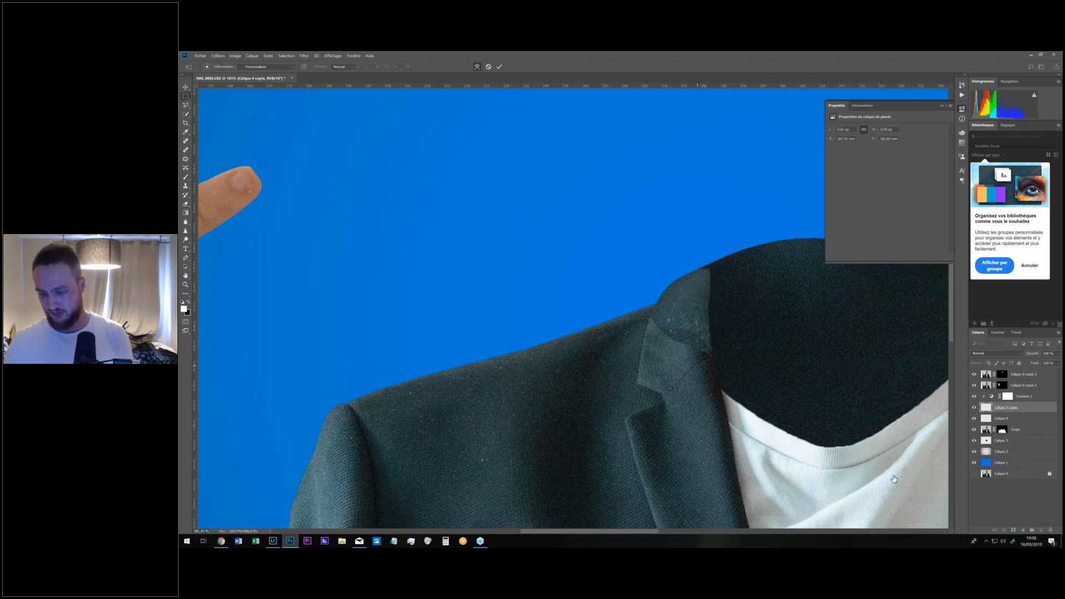
Delete the original collar patch layer Calque 4 and brighten the remaining copy further with its clipped Curves adjustment.
click(1016, 419)
key(Delete)
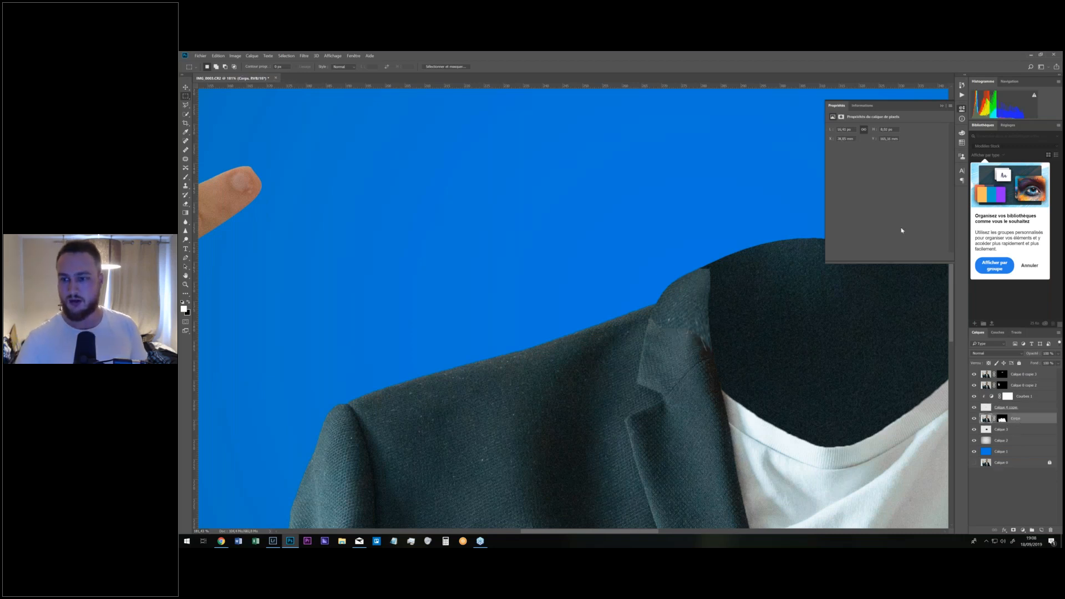
click(1024, 396)
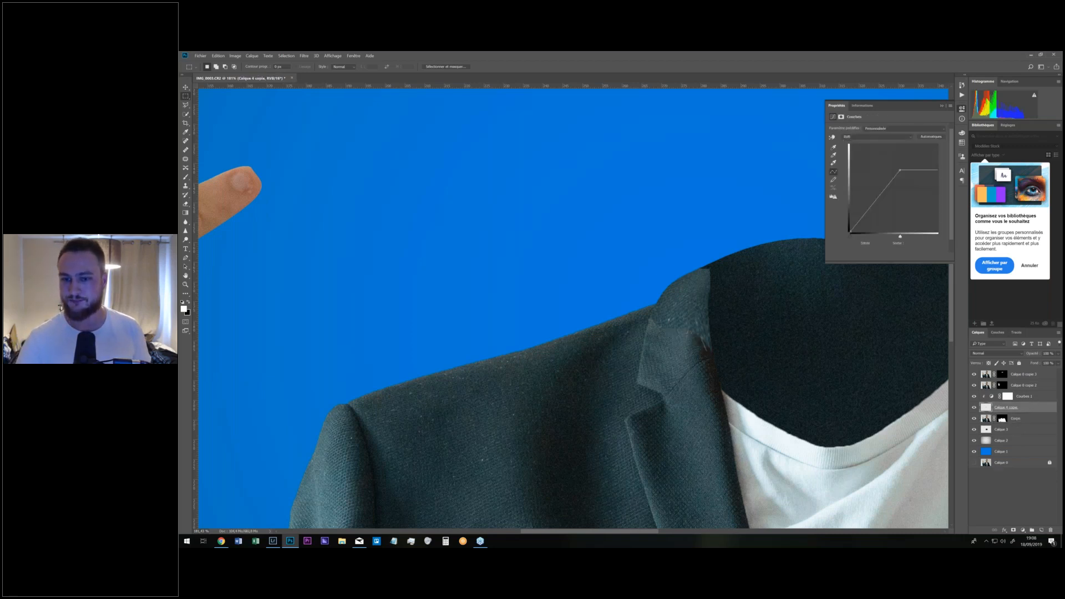
mouse_move(900, 170)
mouse_down()
mouse_move(887, 194)
mouse_move(886, 180)
mouse_up()
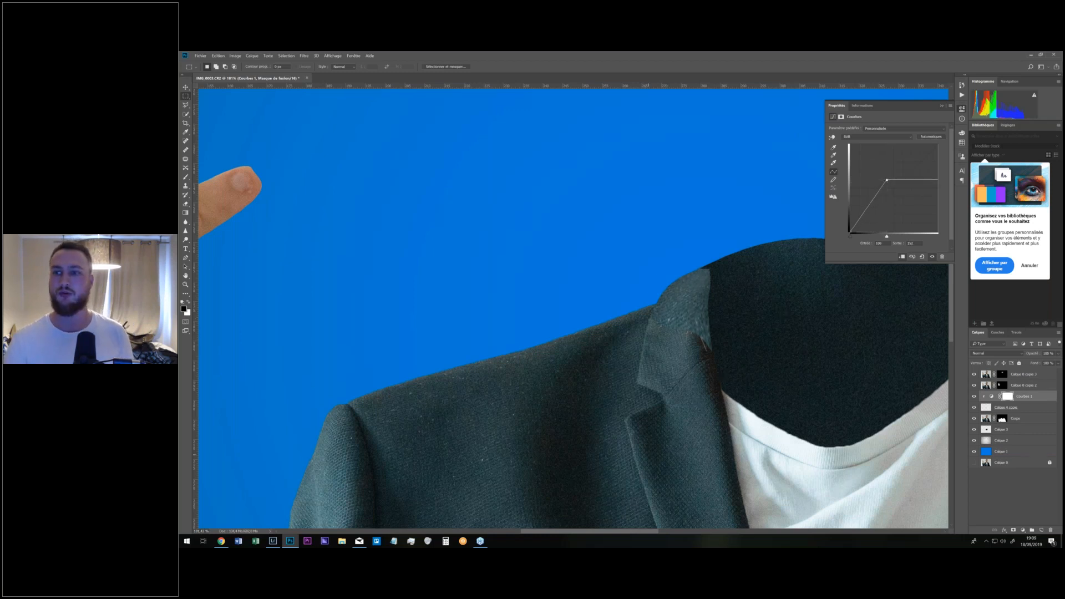
Delete the duplicated collar patch and its Curves adjustment layer.
click(1031, 410)
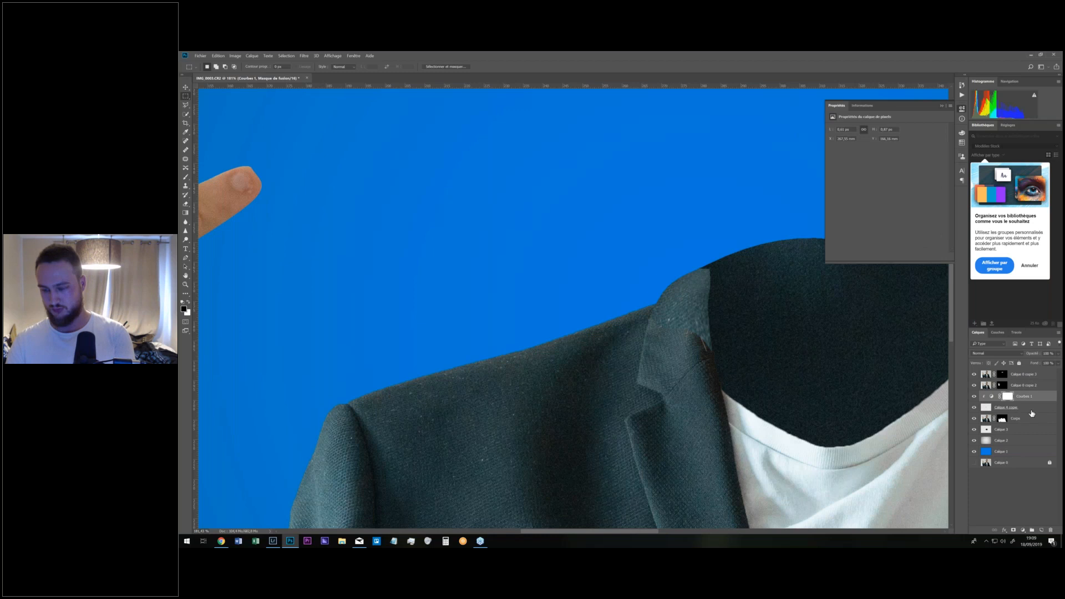
key(Delete)
click(1030, 398)
key(Delete)
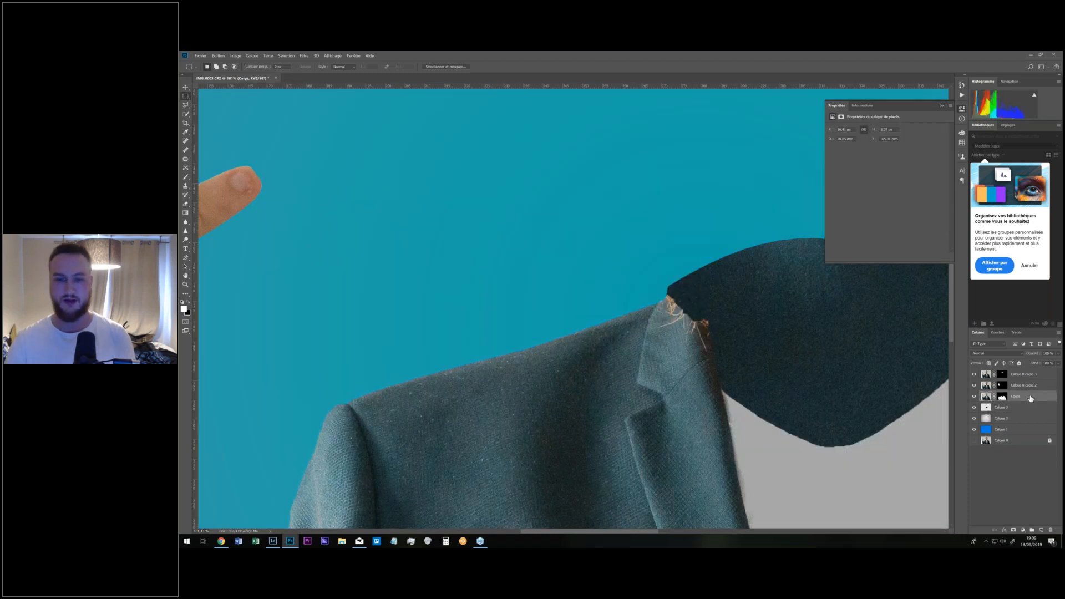
Copy a rectangular piece of lapel fabric to a new layer, enlarge it slightly and place it over the stray collar hairs.
drag(674, 409, 729, 456)
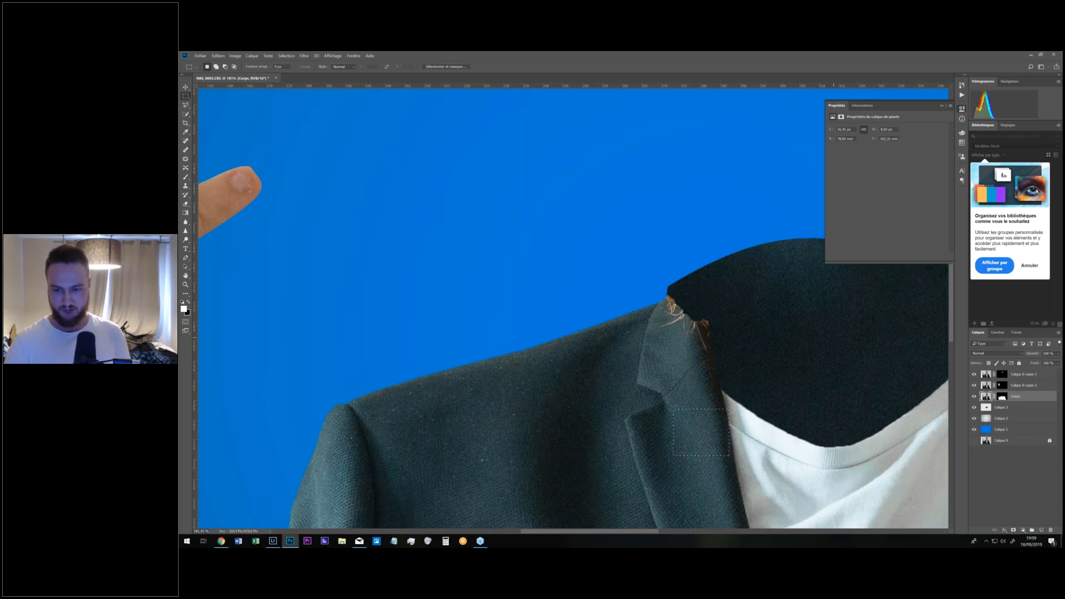
key(ctrl+j)
key(ctrl+t)
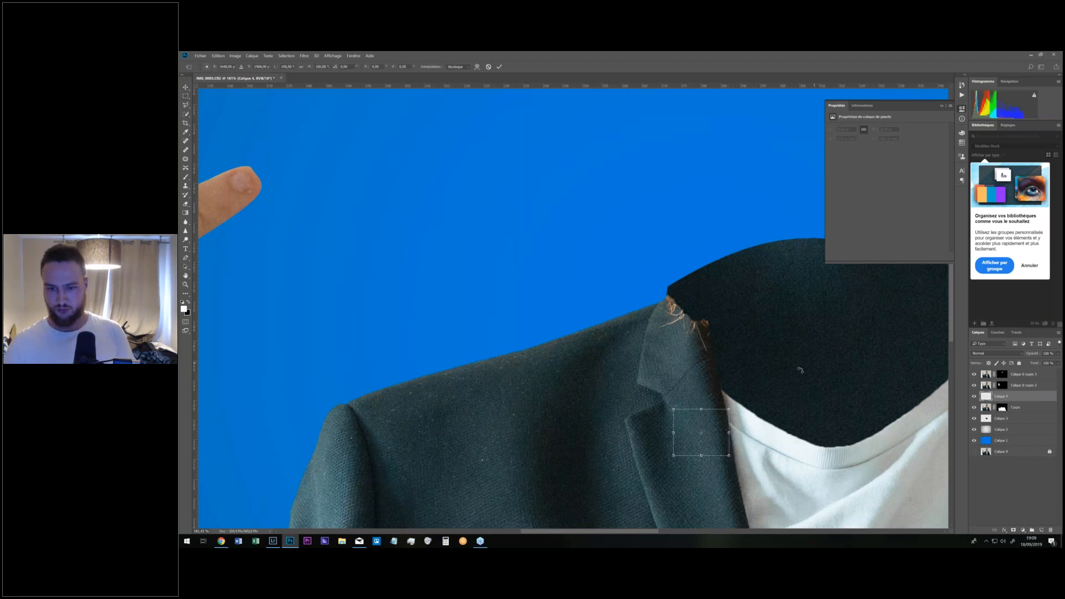
drag(700, 427, 683, 274)
drag(643, 305, 677, 320)
Warp the fabric patch so its upper corners follow the collar's slope and meet the inner collar edge.
right_click(677, 320)
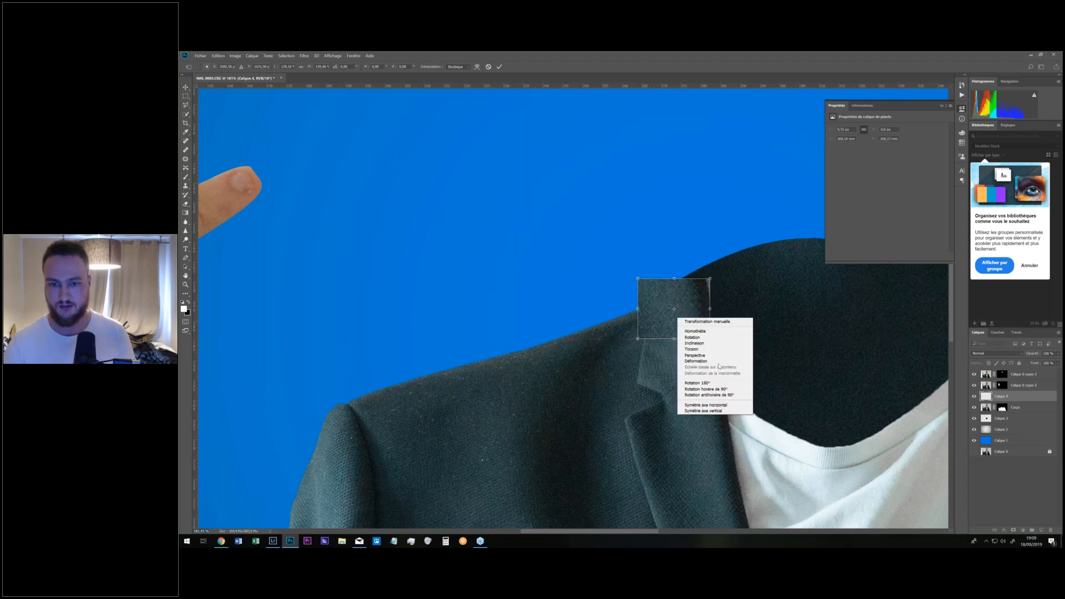
click(696, 361)
drag(638, 279, 642, 339)
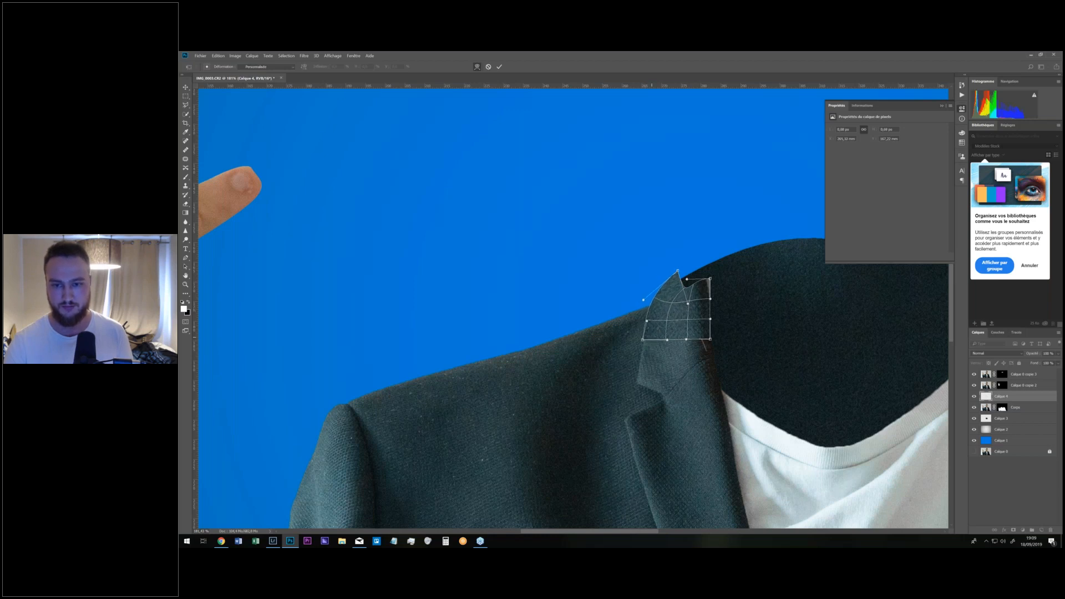
drag(713, 284, 690, 274)
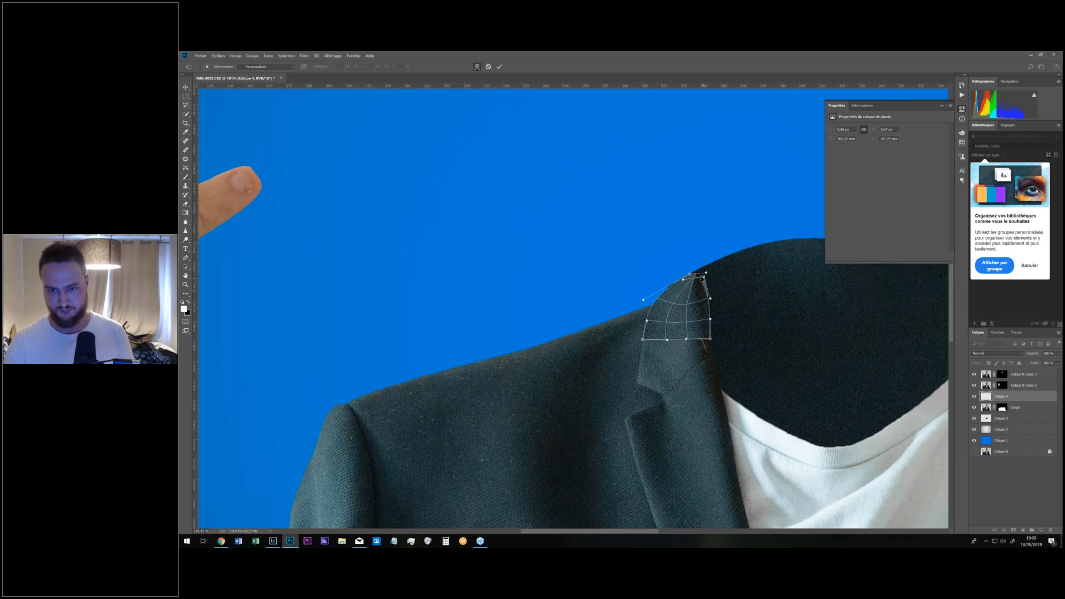
key(Return)
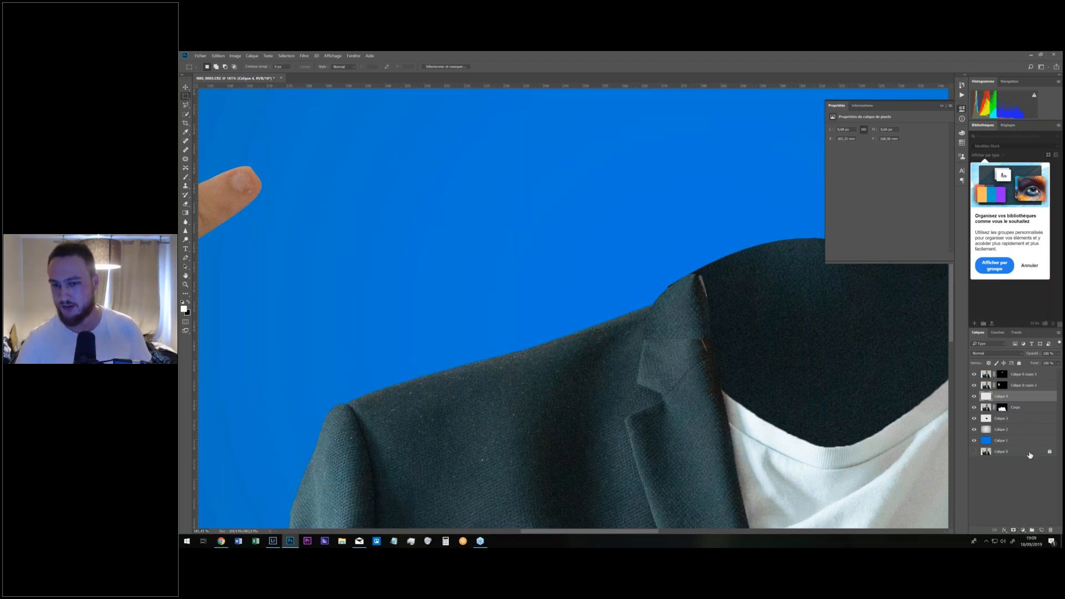
Add a layer mask to the fabric patch and paint black along its inner edge to blend it into the collar.
click(1014, 530)
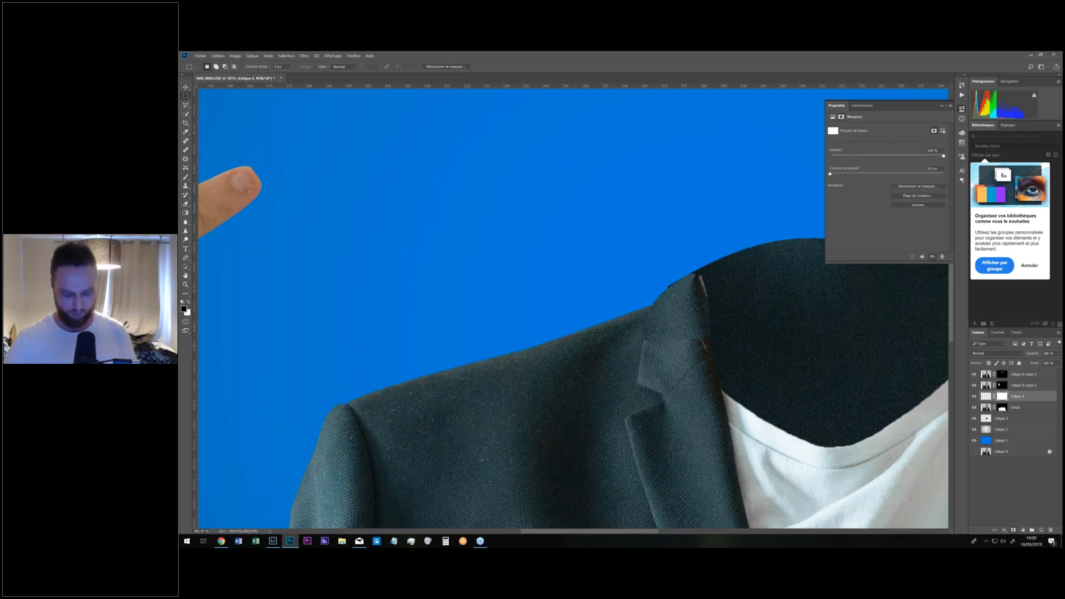
key(b)
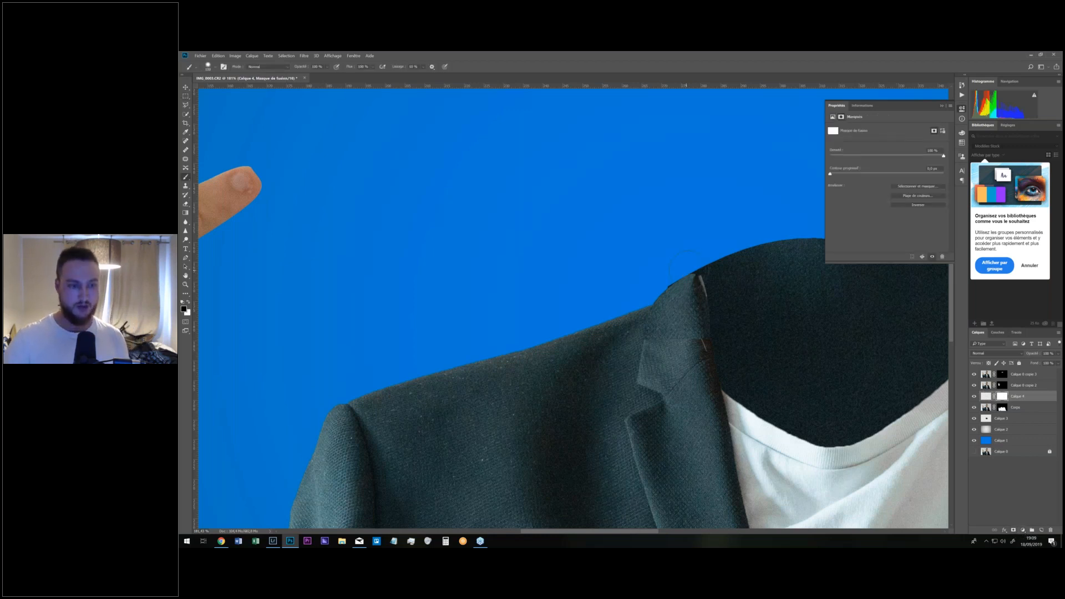
mouse_move(728, 284)
mouse_down()
mouse_move(714, 286)
mouse_move(720, 300)
mouse_up()
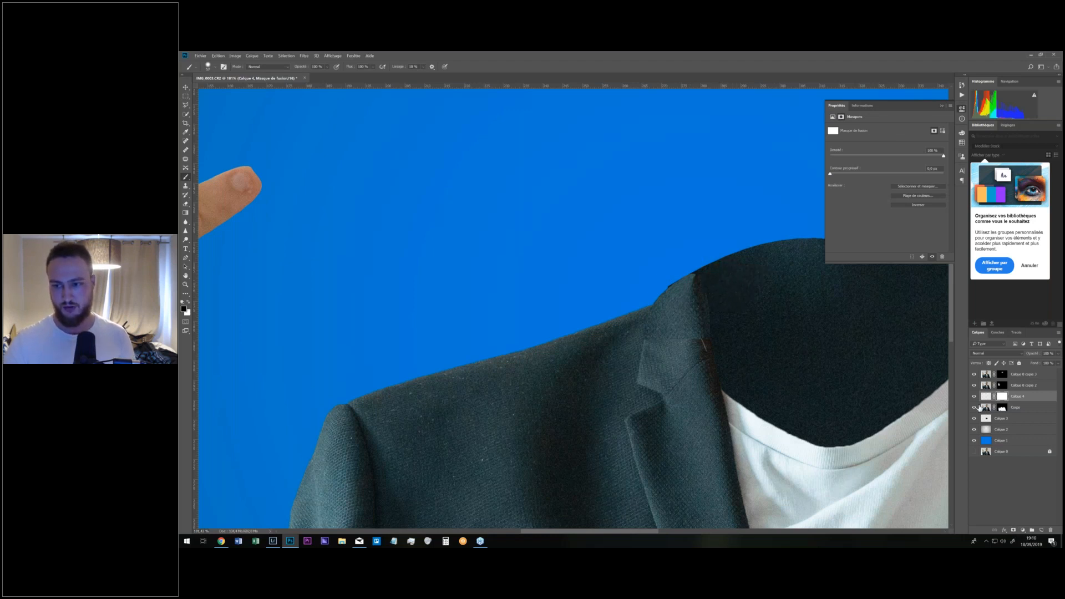
Remove the remaining hairs below the fabric patch on the Corps layer with the Spot Healing Brush.
key(alt+bracketleft)
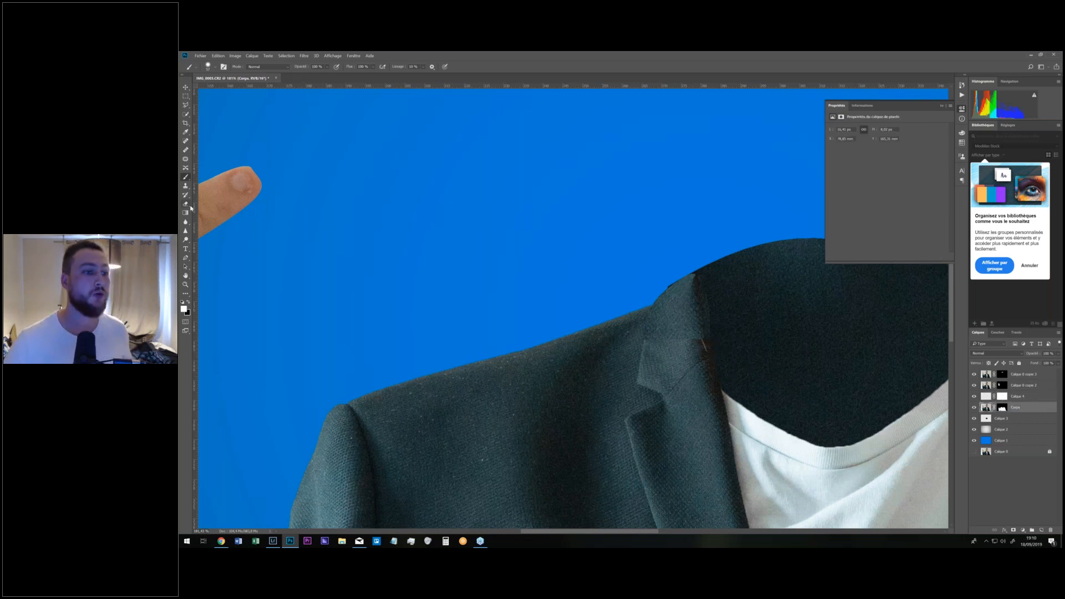
click(185, 150)
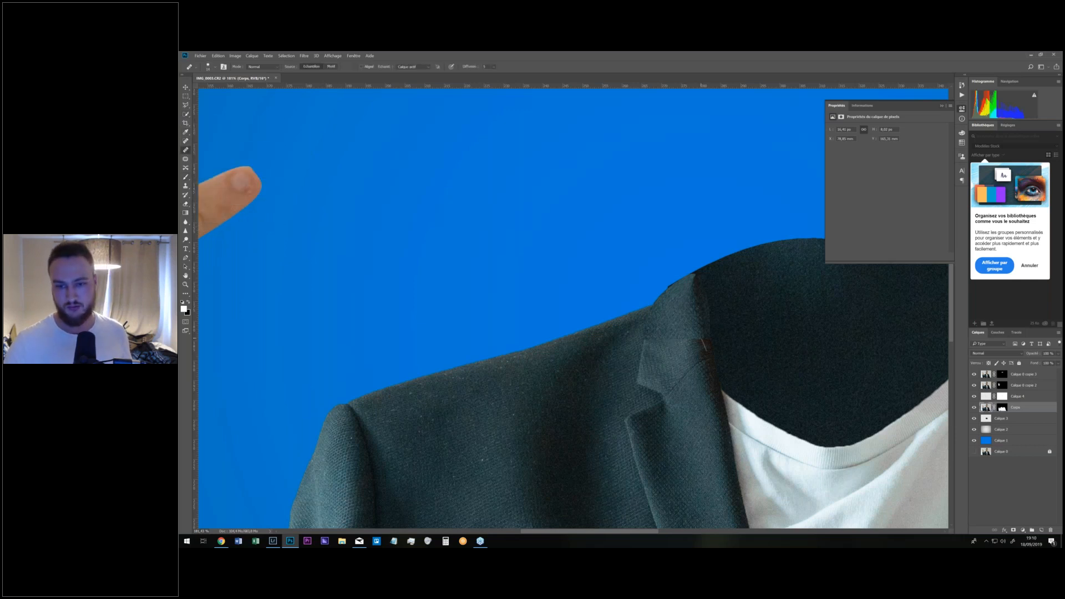
click(646, 240)
click(637, 234)
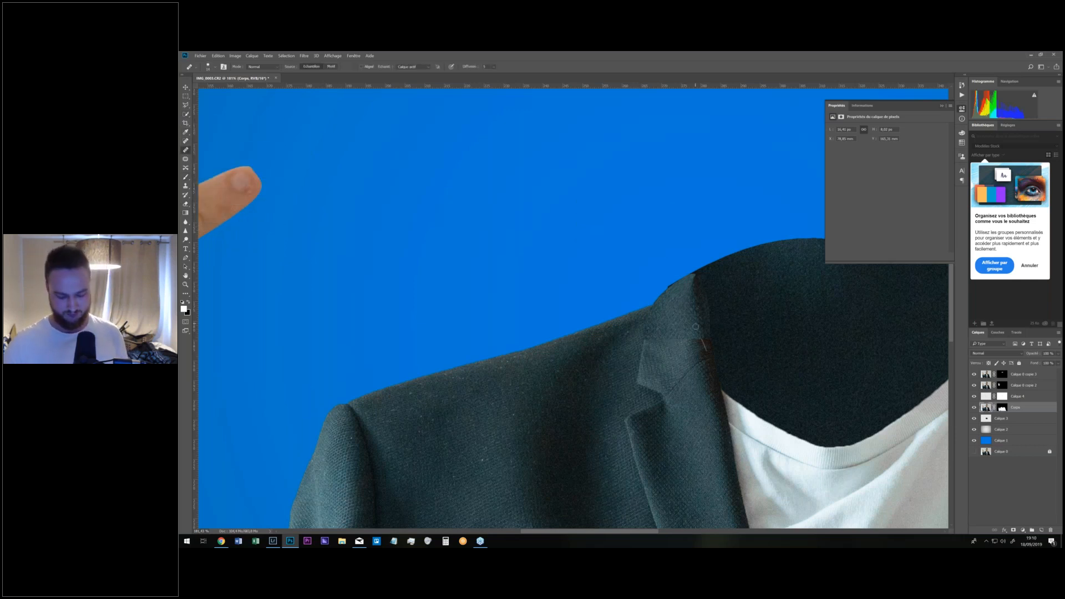
click(185, 142)
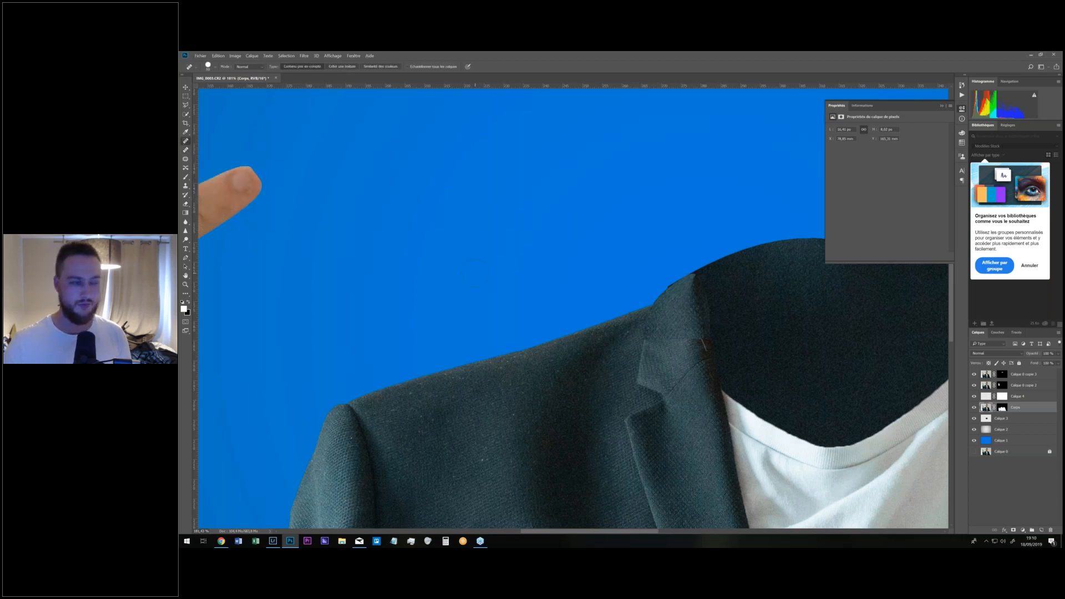
right_click(680, 340)
right_click(708, 323)
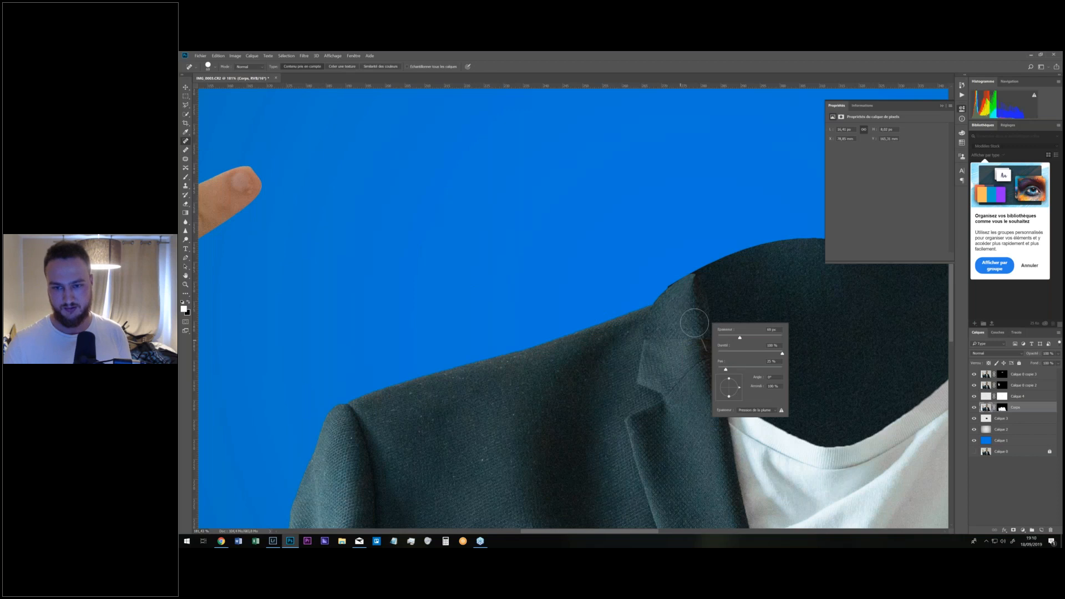
key(super)
key(super)
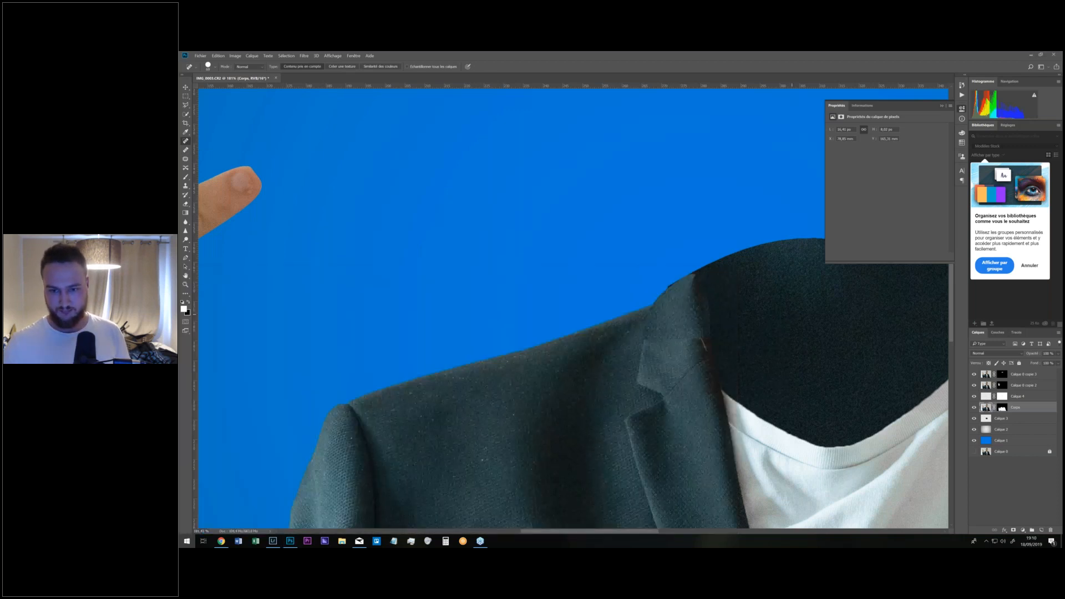
click(697, 348)
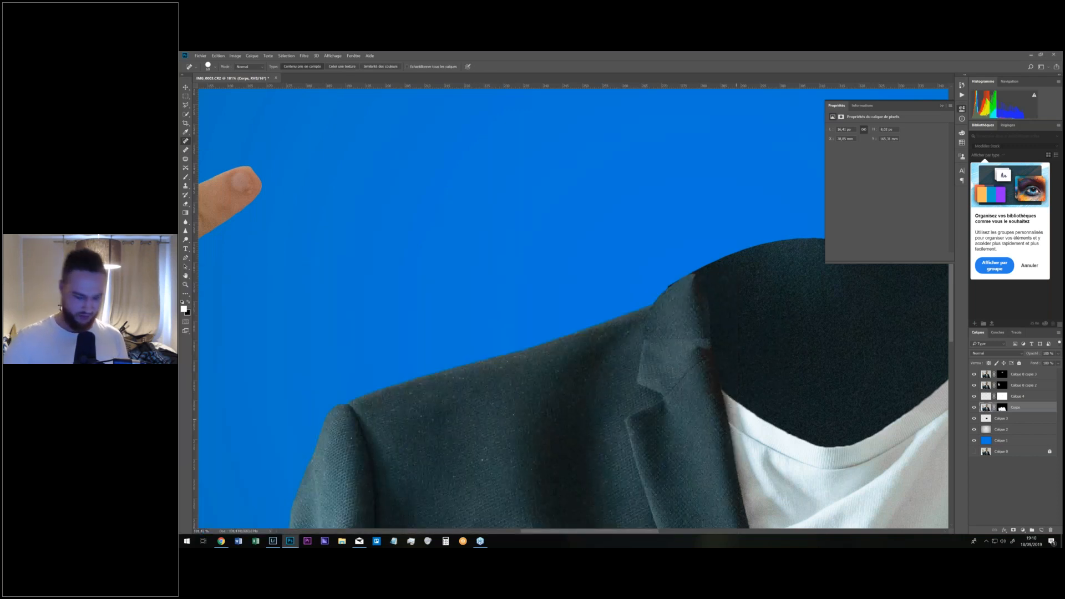
Try to refine the fabric patch's outer edge by brushing on its layer mask, and check the whole composition.
key(ctrl+0)
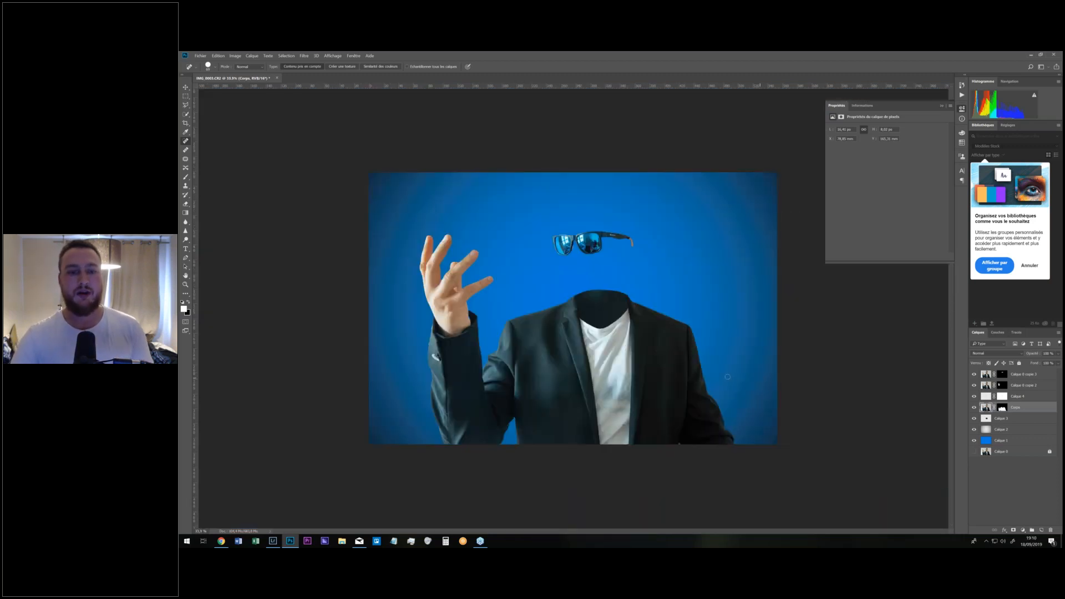
drag(564, 305, 591, 305)
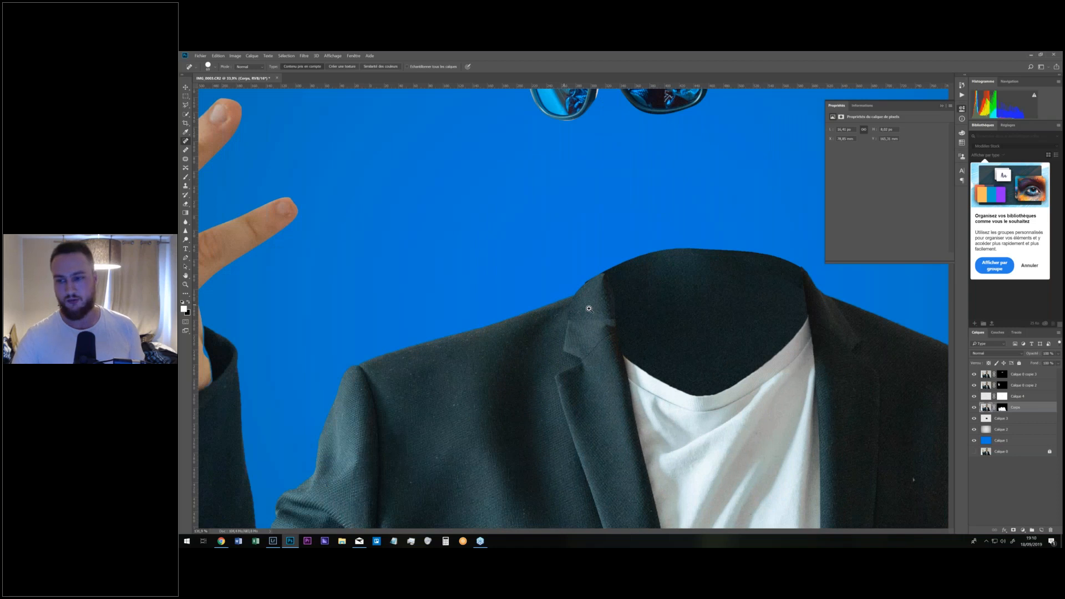
click(1005, 397)
click(1003, 397)
key(x)
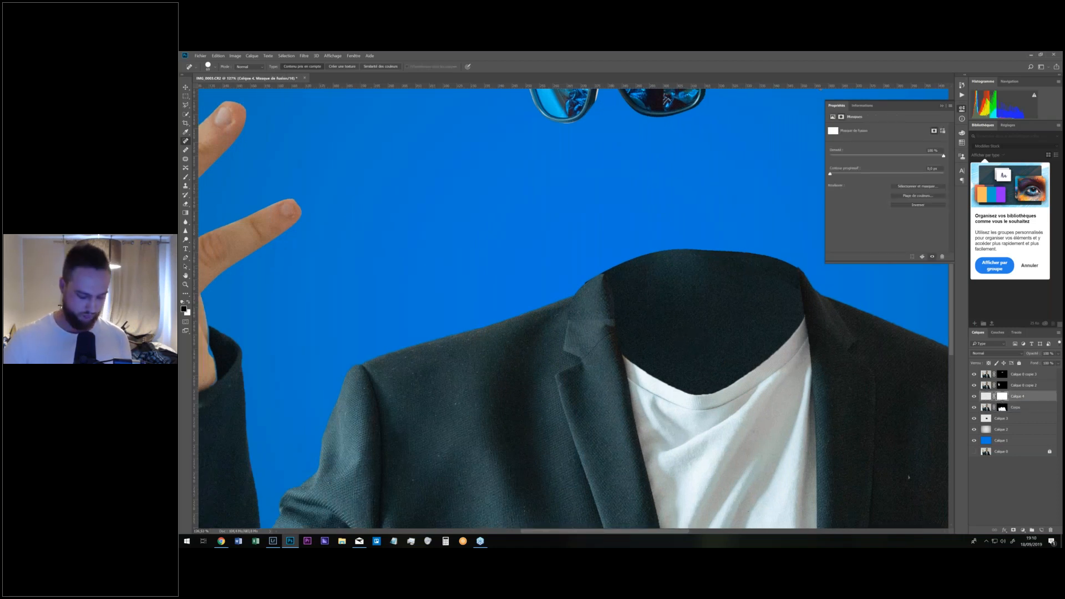
drag(577, 335, 571, 282)
mouse_move(549, 201)
mouse_down()
mouse_move(534, 191)
mouse_move(554, 214)
mouse_up()
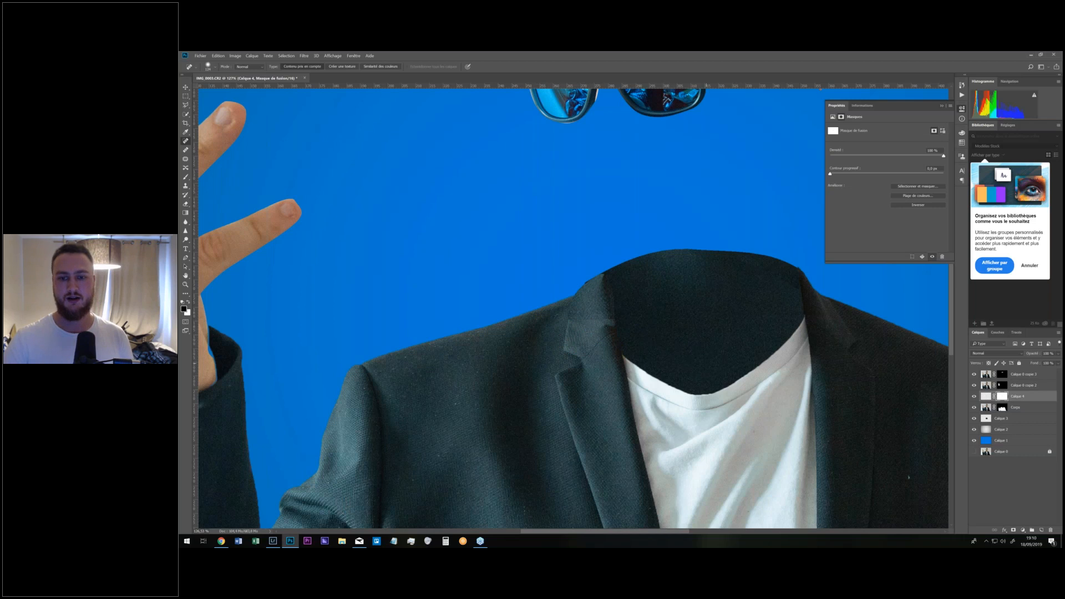
scroll(687, 361, down, 5)
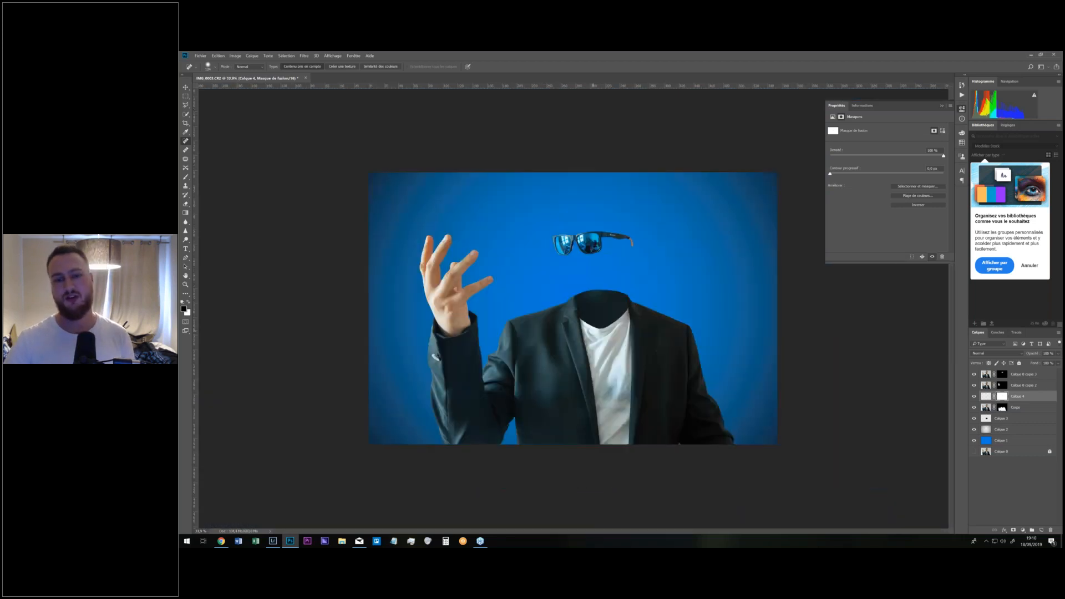
scroll(577, 302, up, 3)
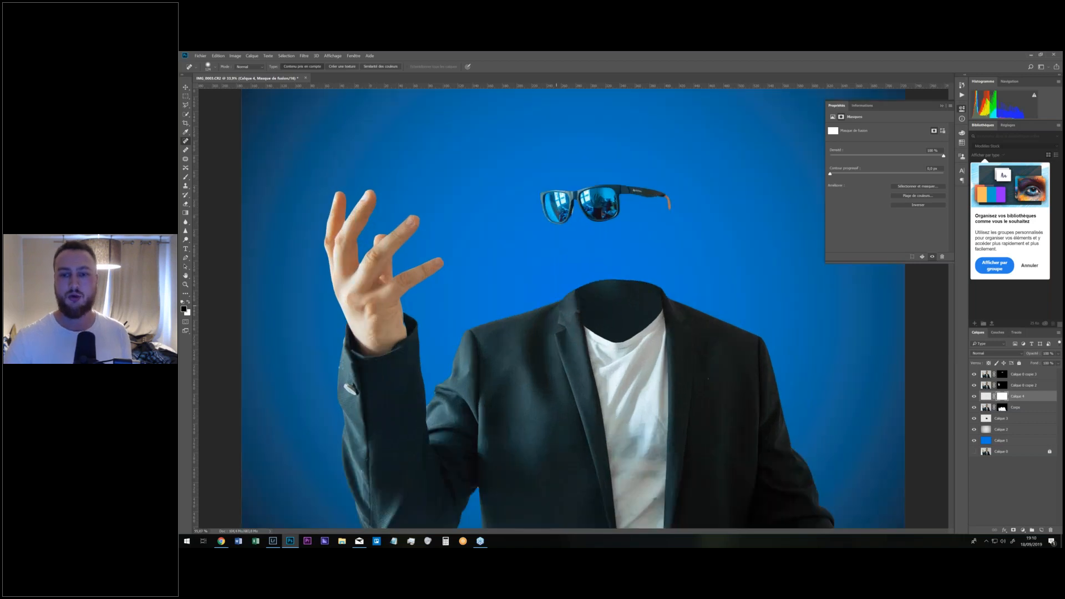
On the Corps layer, trace a thin strip along the jacket's right-hand shoulder edge with the Pen tool and convert it to a selection.
scroll(519, 299, up, 2)
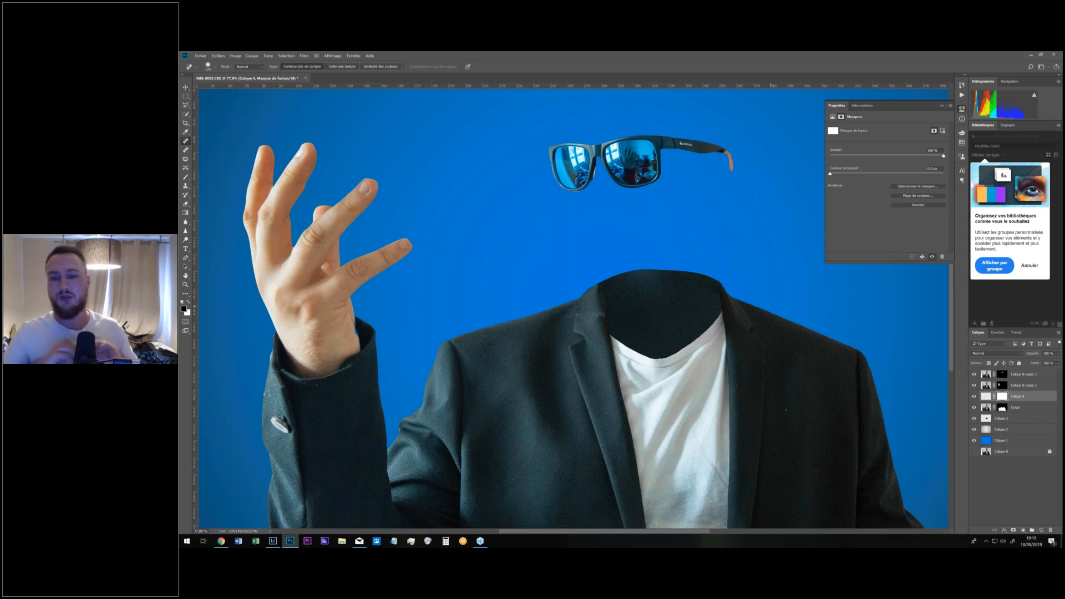
click(985, 409)
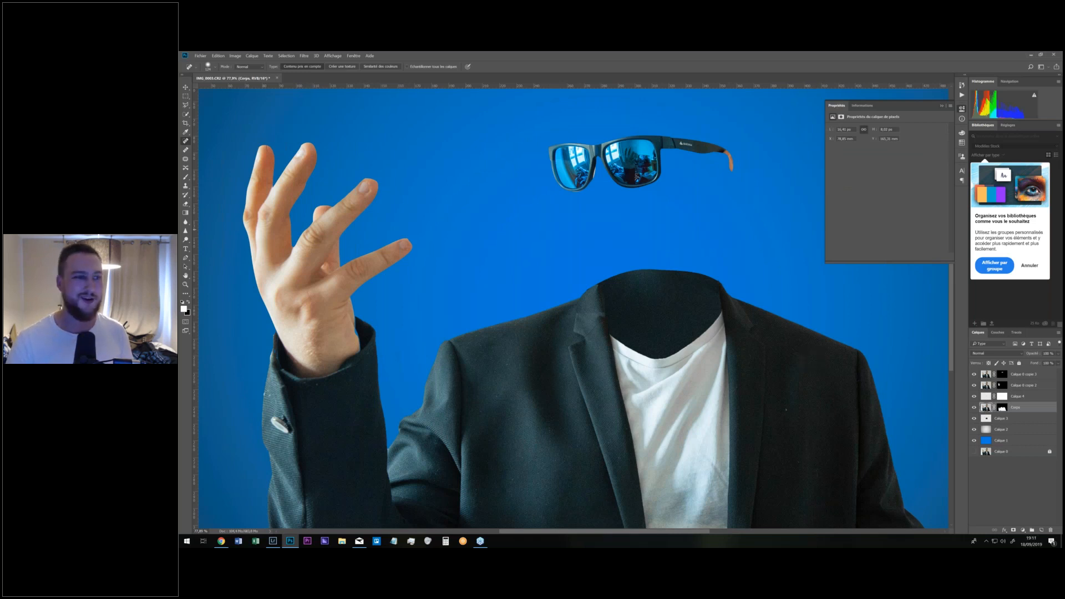
key(p)
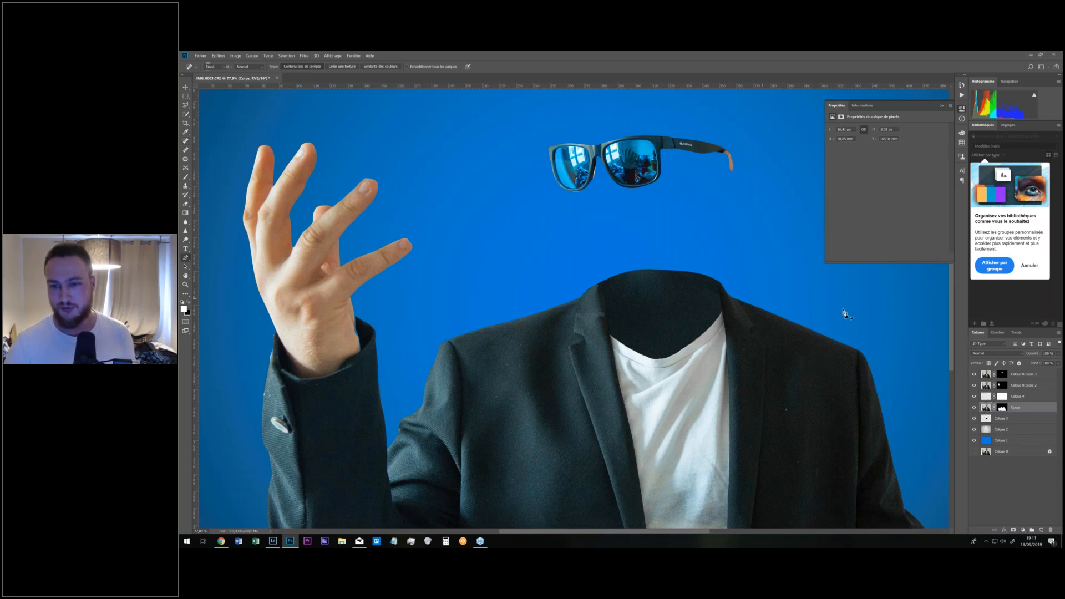
click(821, 332)
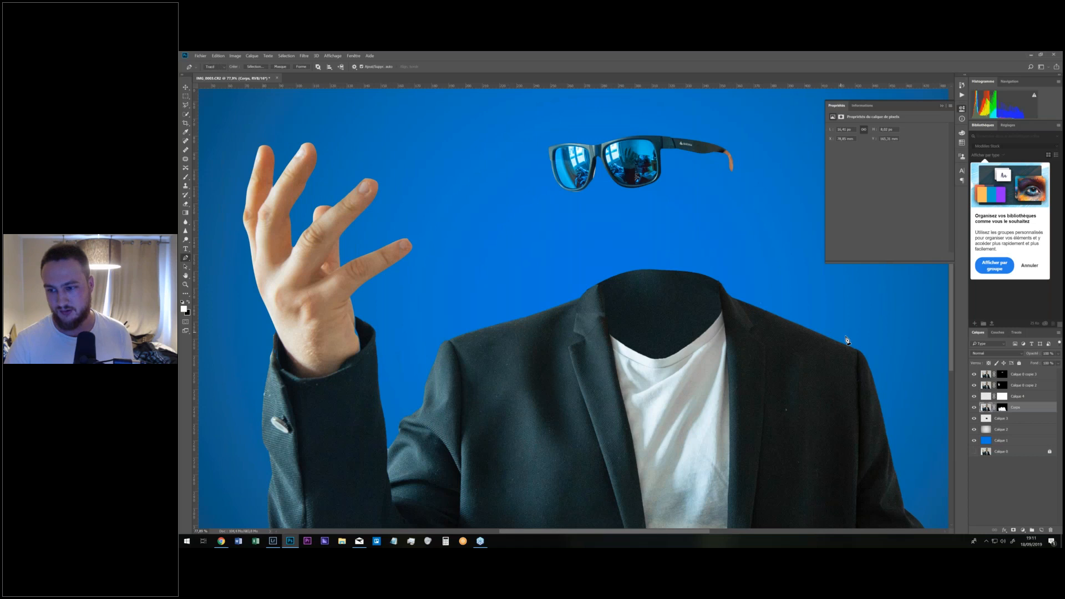
click(832, 334)
click(829, 347)
click(757, 318)
right_click(769, 317)
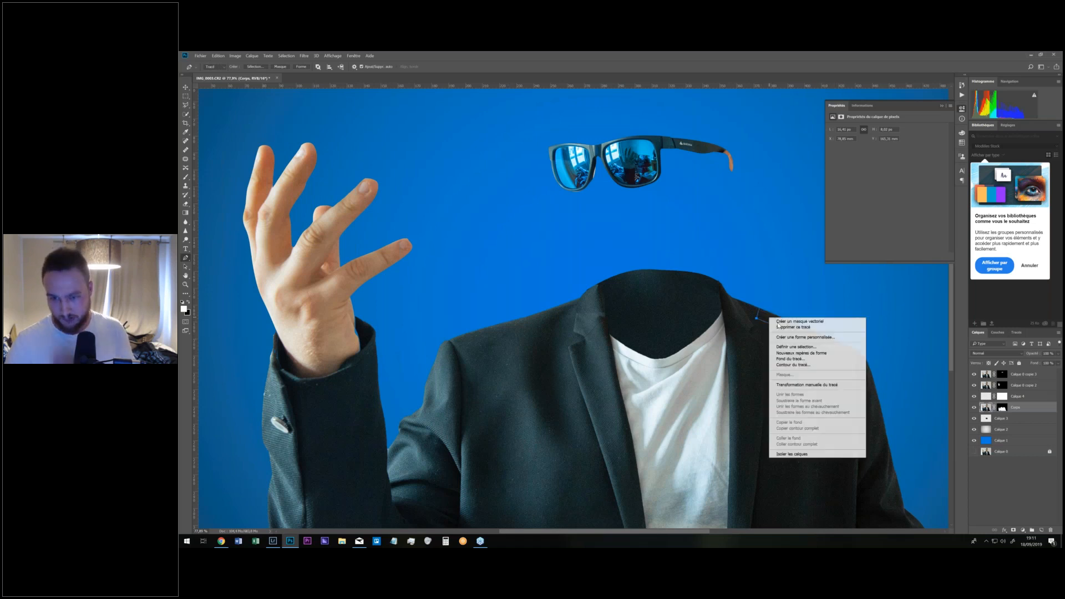
click(809, 347)
key(ctrl+j)
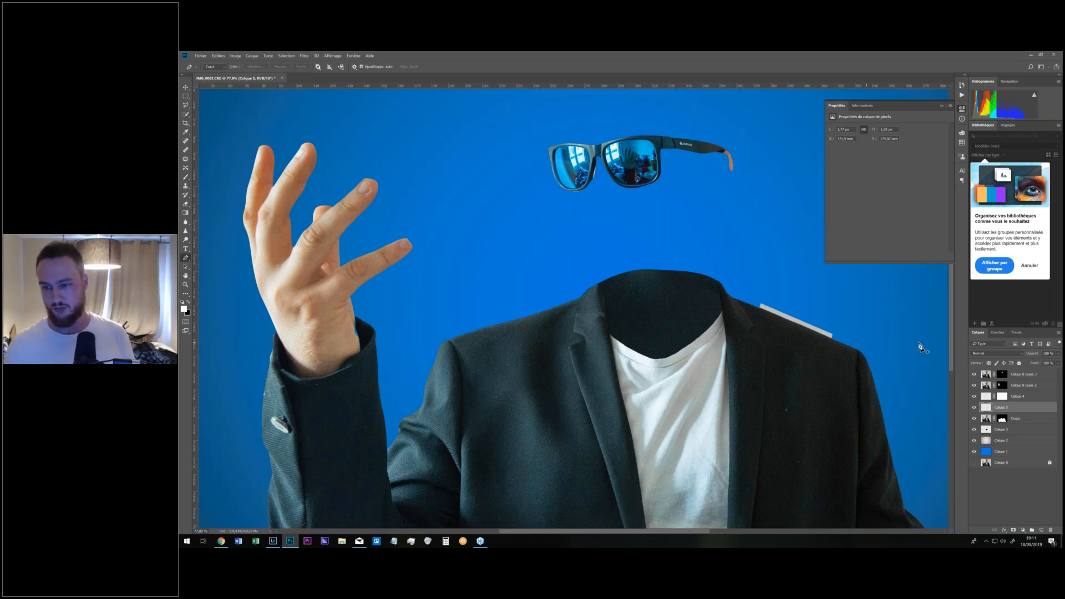
key(space)
key(ctrl+t)
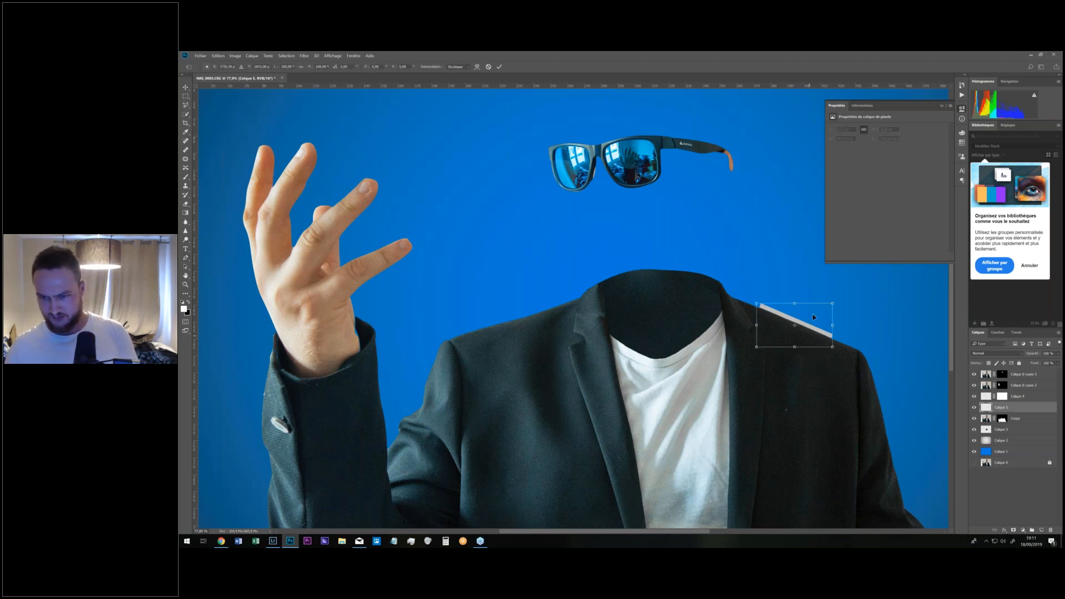
drag(810, 338, 813, 317)
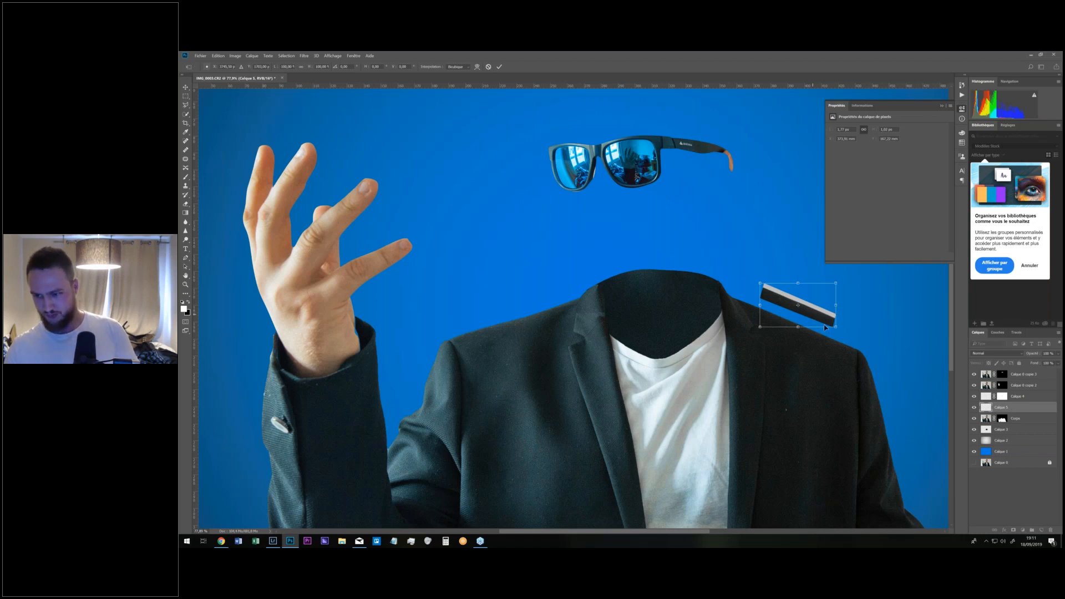
key(Return)
key(p)
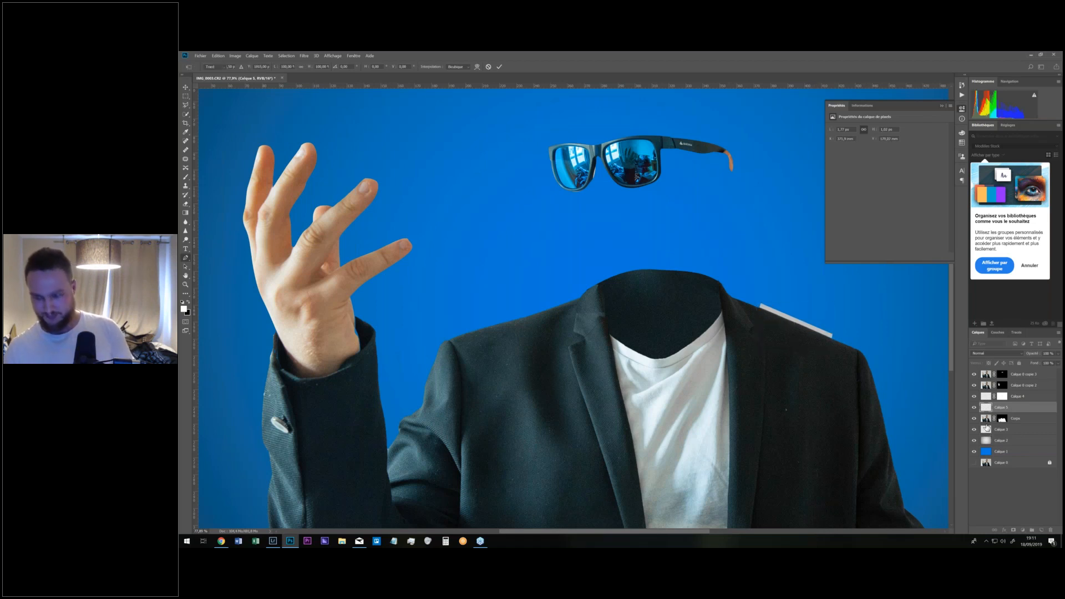
key(ctrl+z)
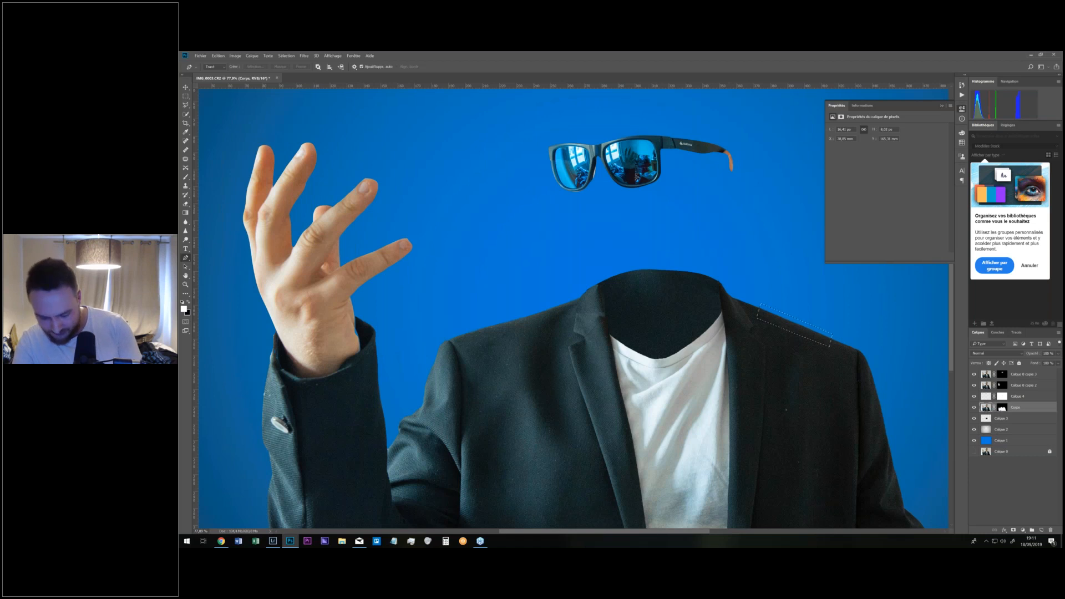
Copy the selected shoulder strip to a new layer, then rotate it level and scale it to span the back of the neck opening.
key(ctrl+j)
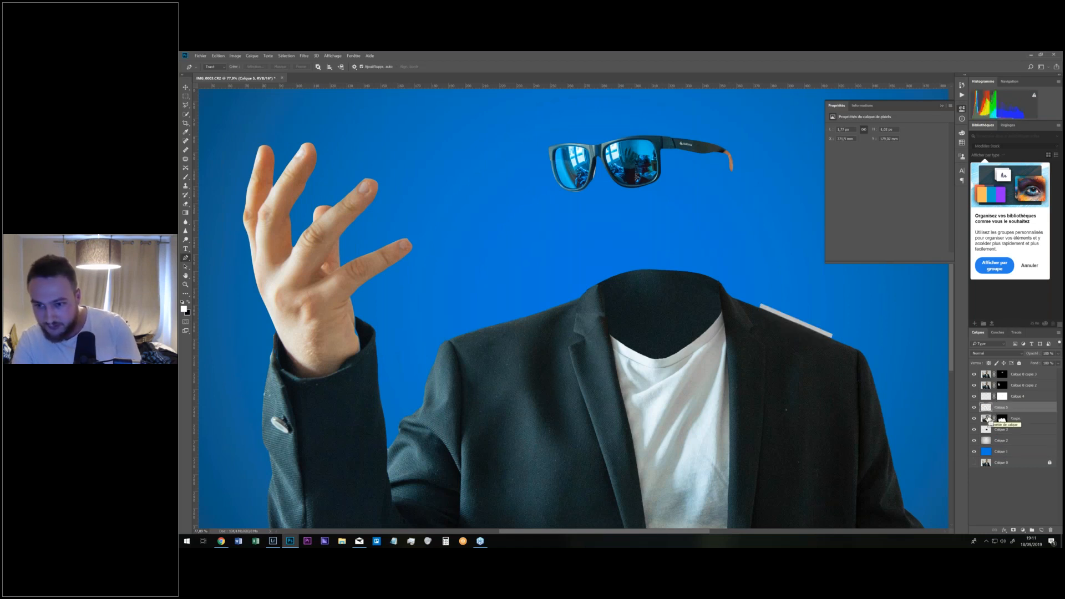
key(ctrl+t)
drag(799, 322, 674, 264)
drag(721, 268, 673, 266)
right_click(673, 264)
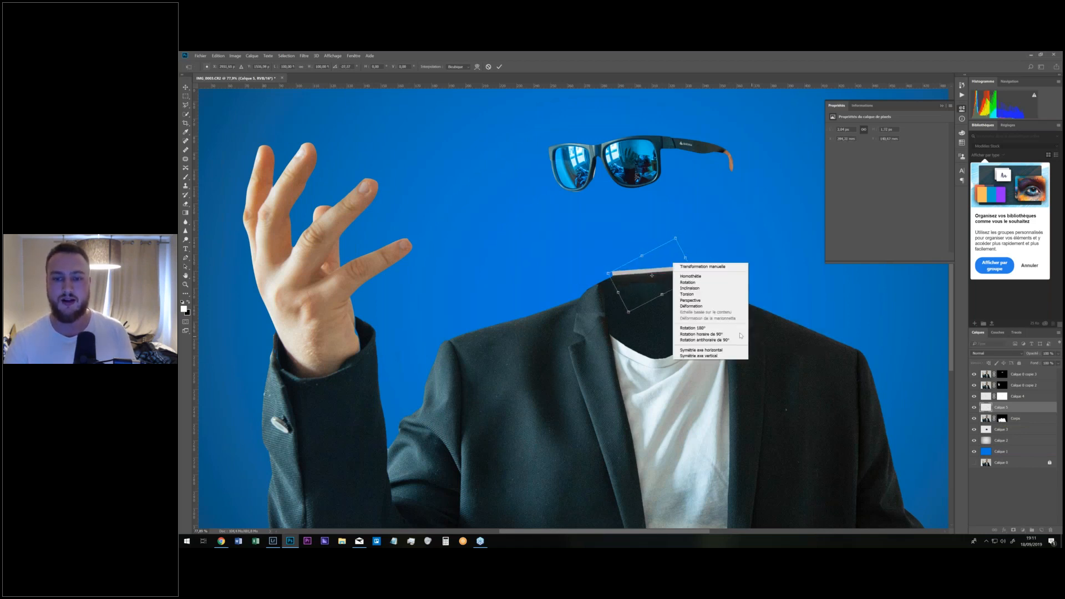
click(703, 267)
drag(695, 275, 699, 300)
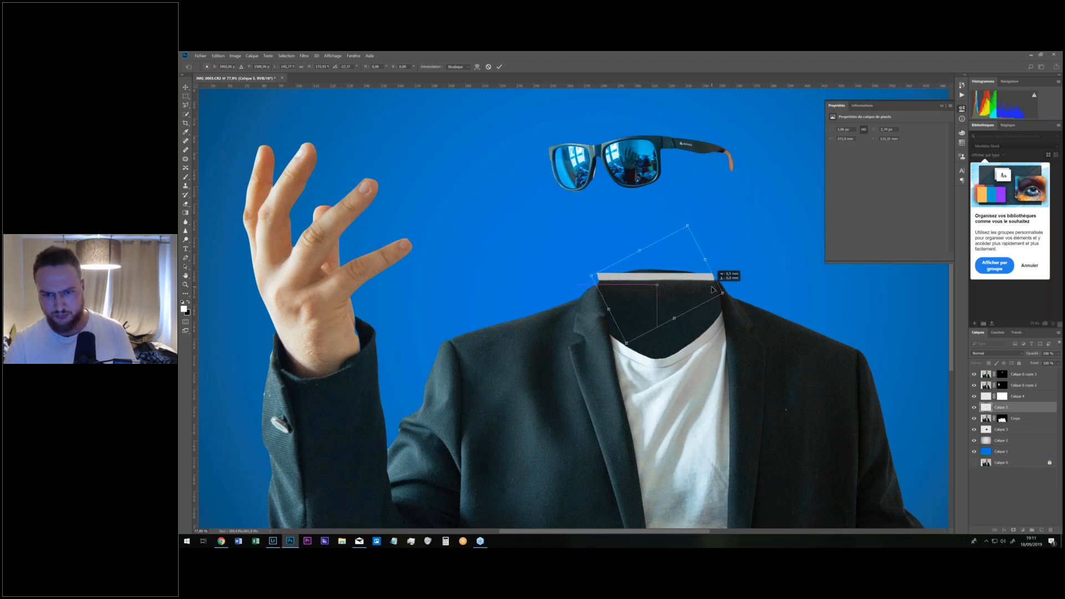
Warp the fabric strip into an arch that follows the upper curve of the jacket's neck opening.
right_click(704, 288)
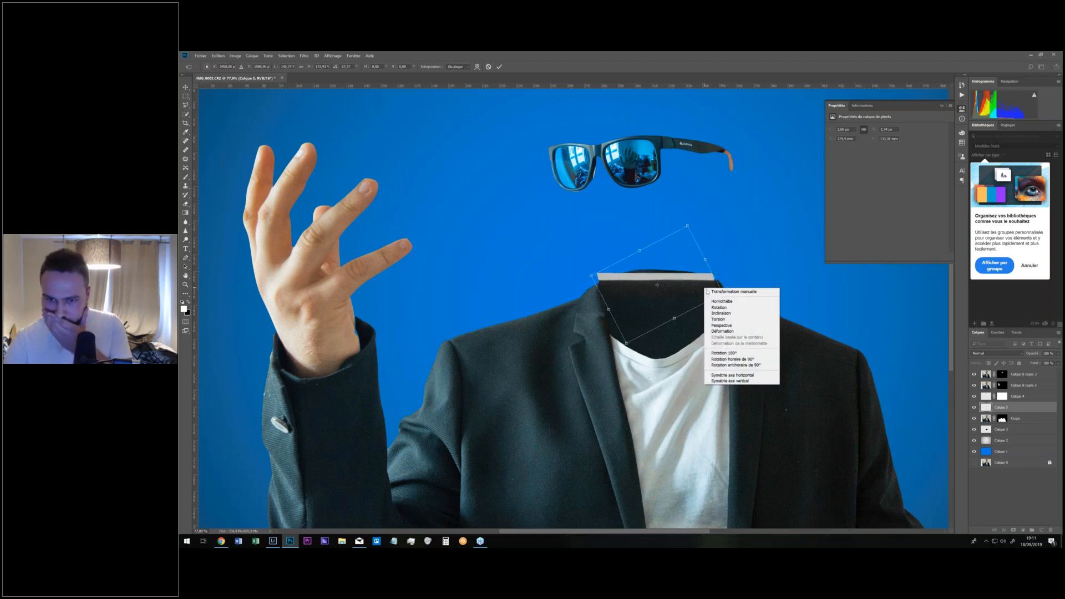
click(722, 331)
drag(675, 282, 591, 286)
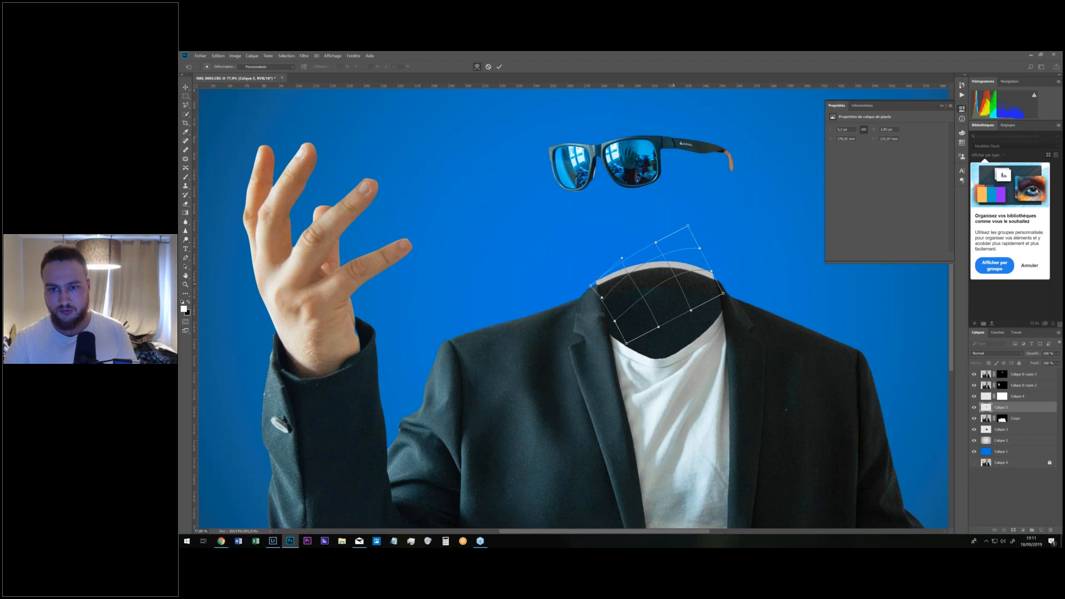
key(p)
drag(629, 267, 647, 268)
Add a layer mask to the arched strip and brush out its pale edge above the collar.
click(1013, 530)
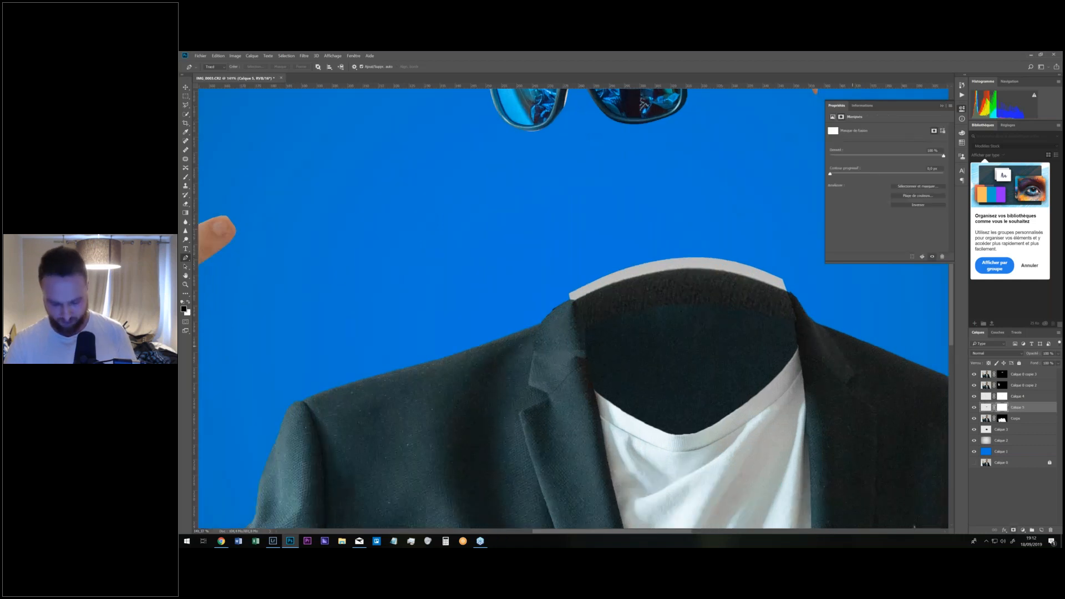
key(b)
mouse_move(746, 260)
mouse_down()
mouse_move(784, 285)
mouse_move(721, 263)
mouse_move(648, 264)
mouse_move(577, 292)
mouse_move(652, 268)
mouse_move(761, 284)
mouse_up()
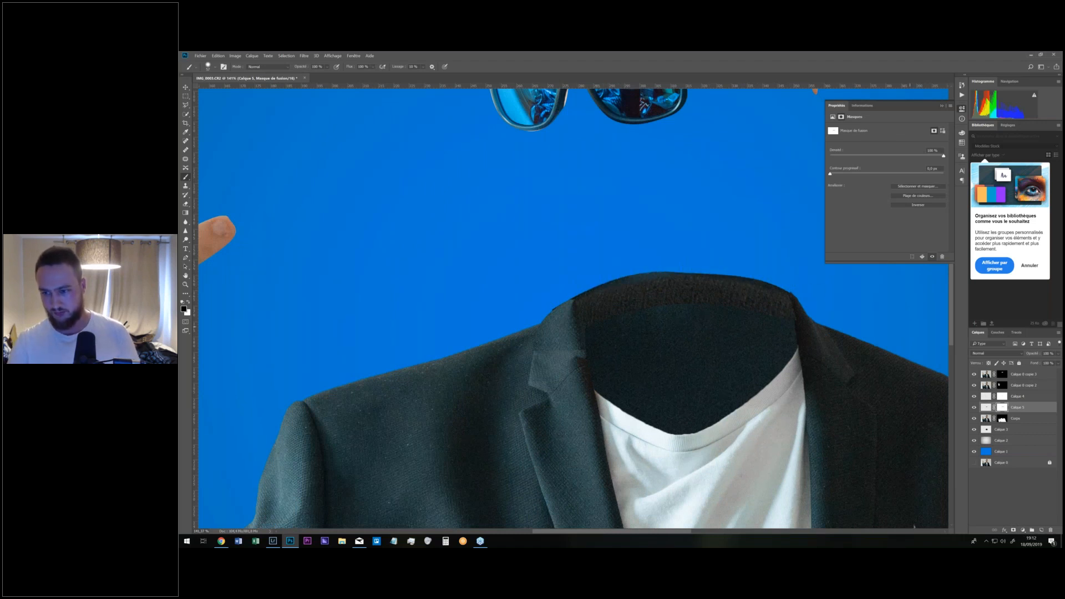
Fine-tune the vertical position of the masked collar strip with Free Transform.
click(986, 408)
key(ctrl+t)
key(Up)
key(Up)
key(Up)
key(Up)
key(Up)
key(Up)
key(Up)
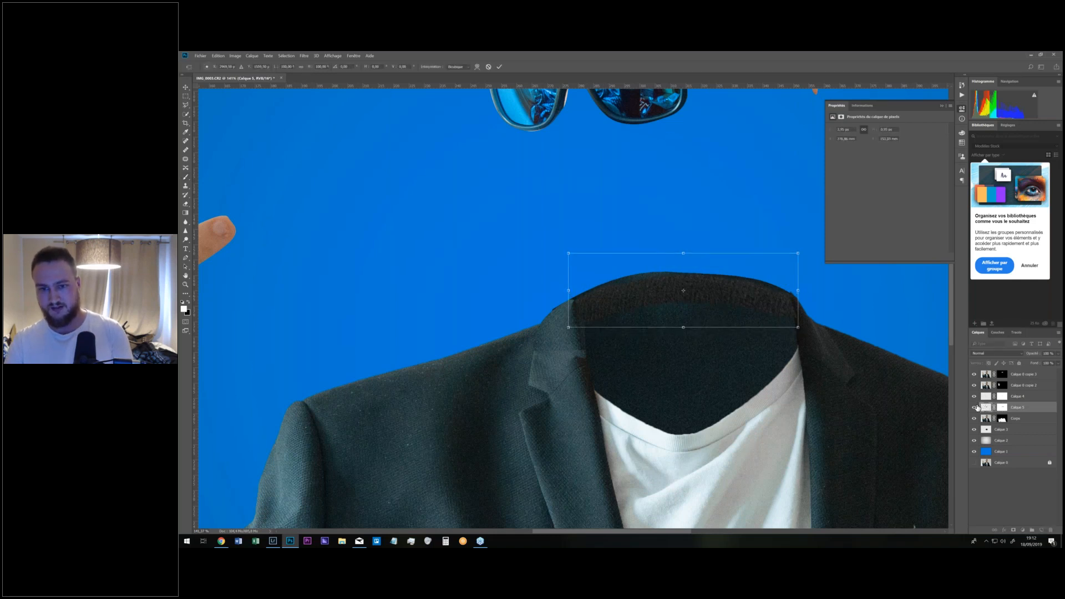
key(Return)
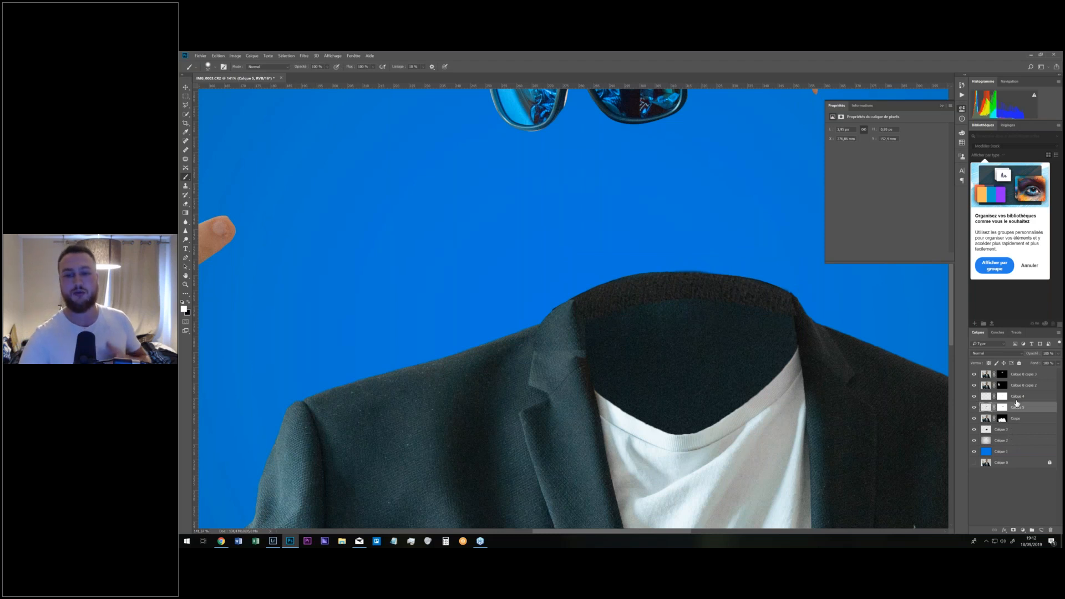
Identify the dark neck-interior layer, Calque 3, by its visibility and add an inner shadow layer style to it.
click(975, 398)
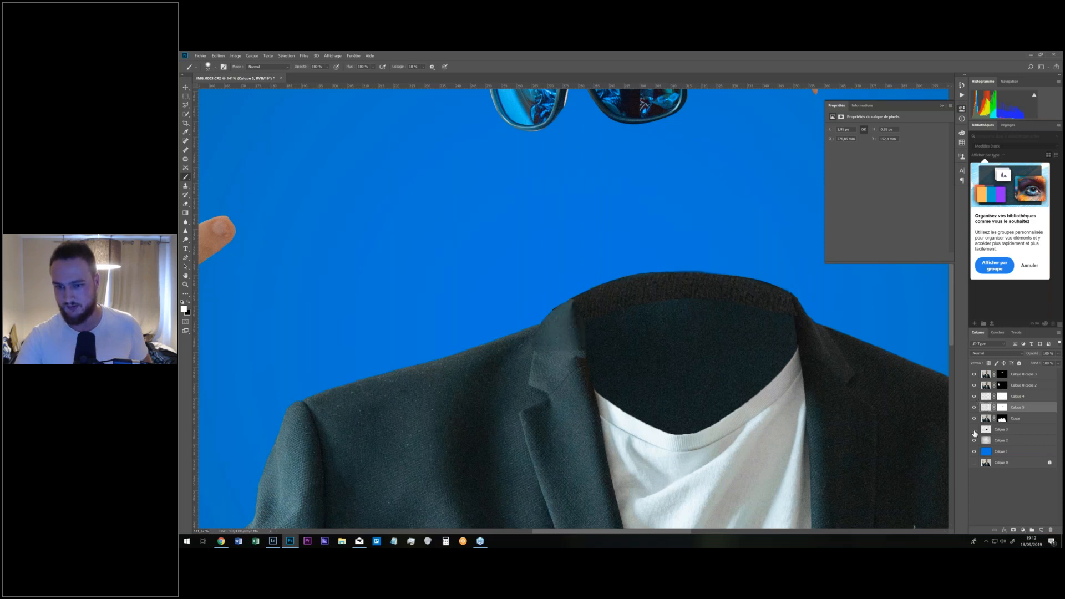
click(974, 432)
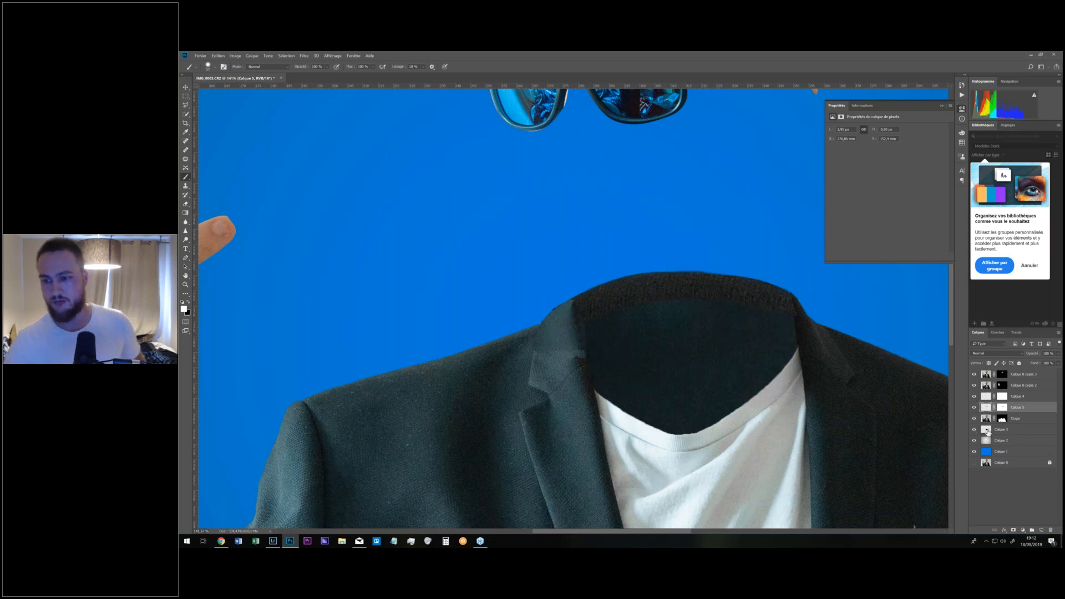
click(1015, 431)
double_click(1015, 430)
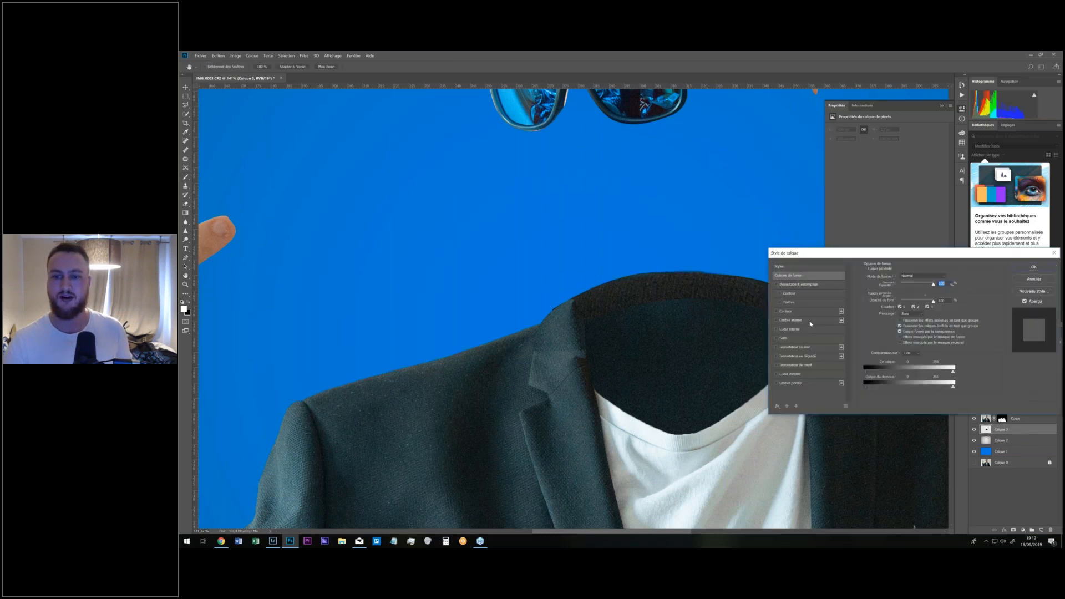
click(807, 321)
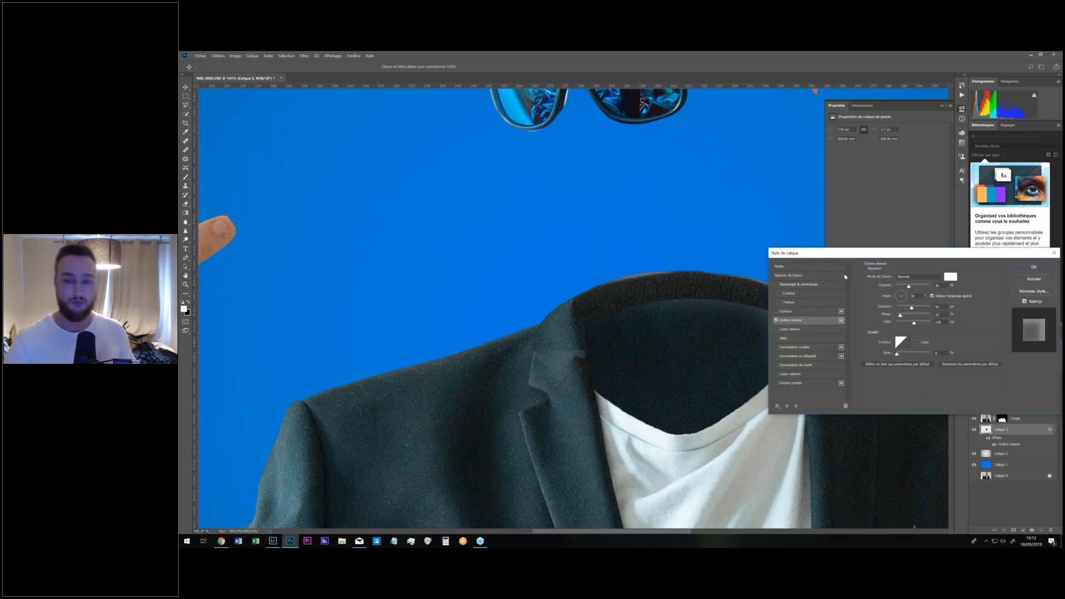
drag(787, 253, 264, 160)
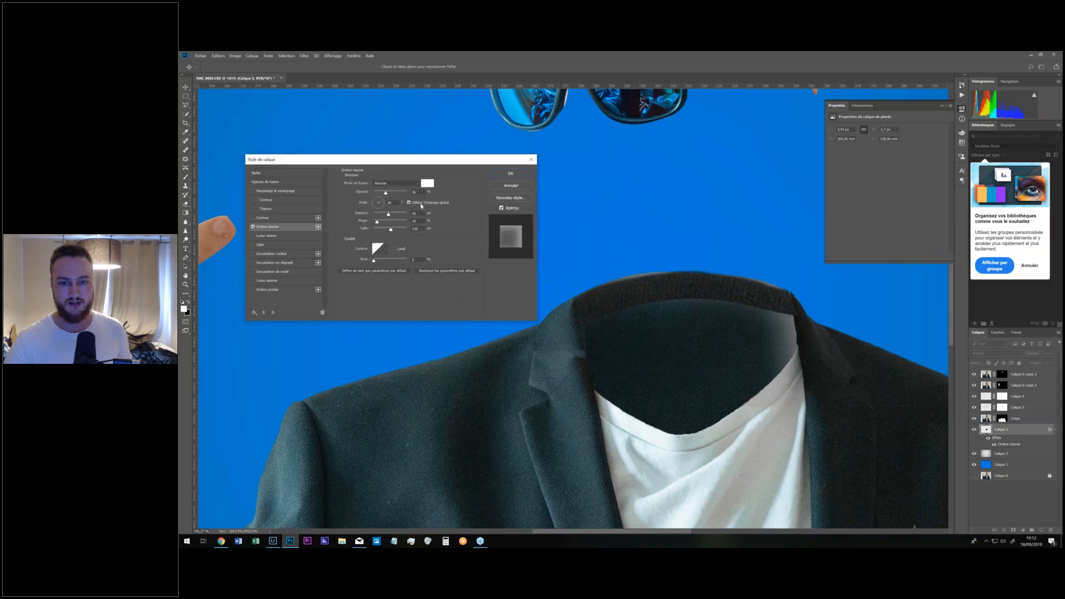
Tune the inner shadow's opacity, angle, distance and size so the light falloff suits the collar's interior, and apply the style.
drag(397, 232, 387, 232)
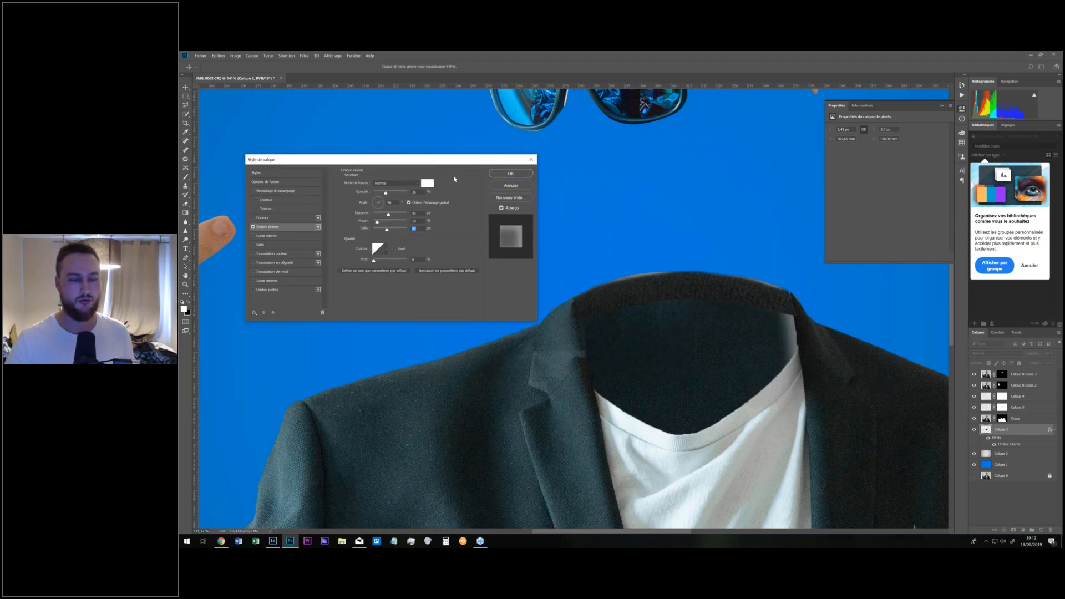
mouse_move(385, 194)
mouse_down()
mouse_move(394, 194)
mouse_move(381, 203)
mouse_up()
click(379, 202)
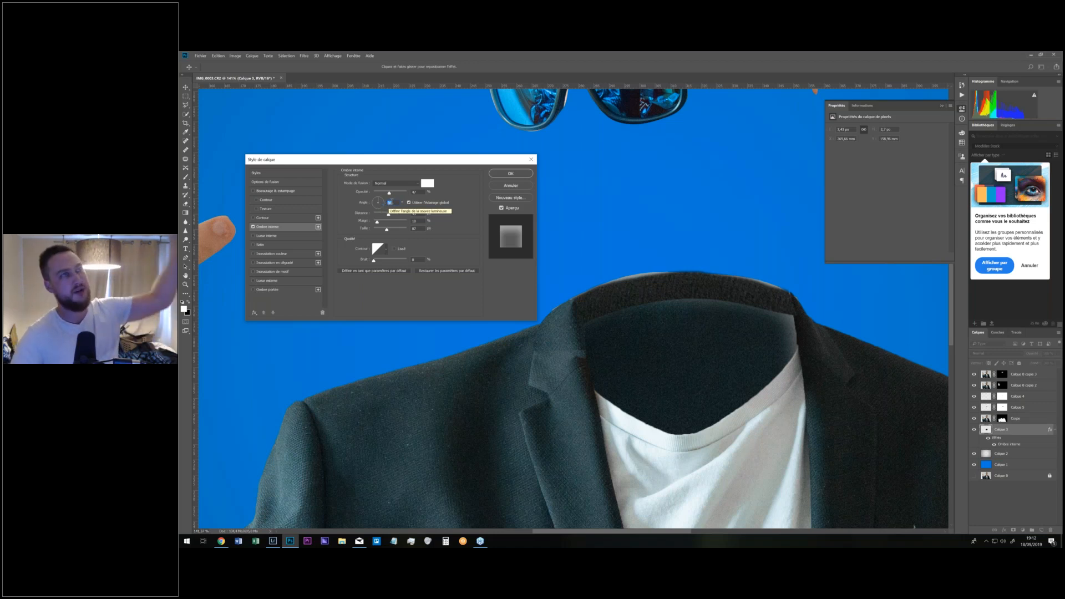
click(389, 193)
drag(403, 193, 394, 193)
mouse_move(387, 229)
mouse_down()
mouse_move(397, 230)
mouse_move(375, 214)
mouse_up()
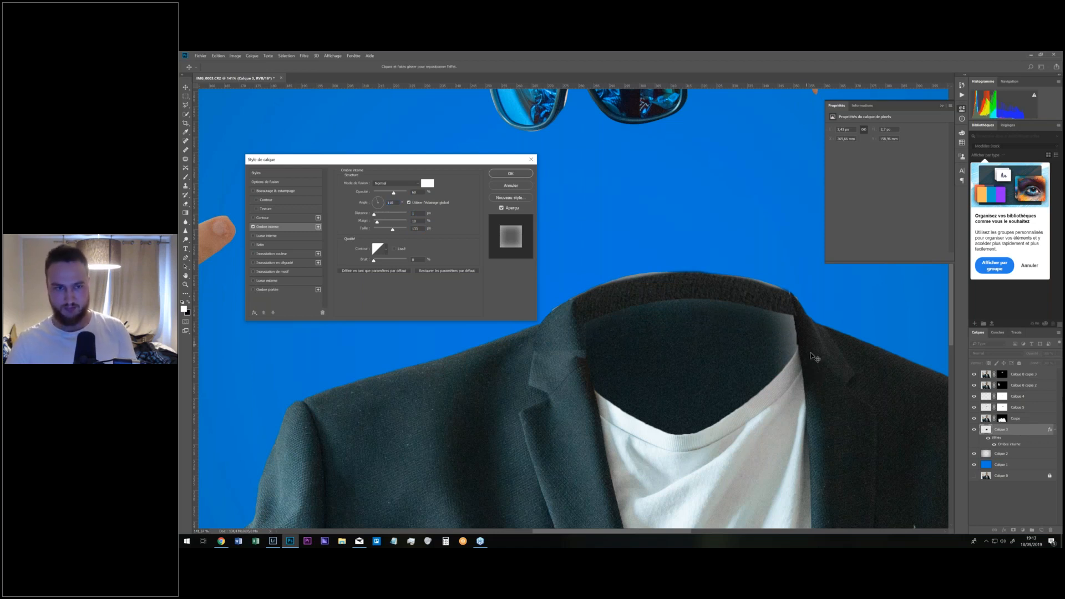
click(510, 173)
Shift the dark neck-interior layer slightly to the right with Free Transform.
key(ctrl+t)
drag(813, 377, 840, 376)
key(Return)
Add a mask to the neck-interior layer and brush away the light fringe spilling over the collar's outer edge.
key(b)
click(1014, 531)
key(x)
mouse_move(826, 319)
mouse_down()
mouse_move(787, 282)
mouse_move(721, 272)
mouse_move(638, 274)
mouse_move(535, 306)
mouse_move(529, 326)
mouse_move(560, 294)
mouse_move(627, 280)
mouse_up()
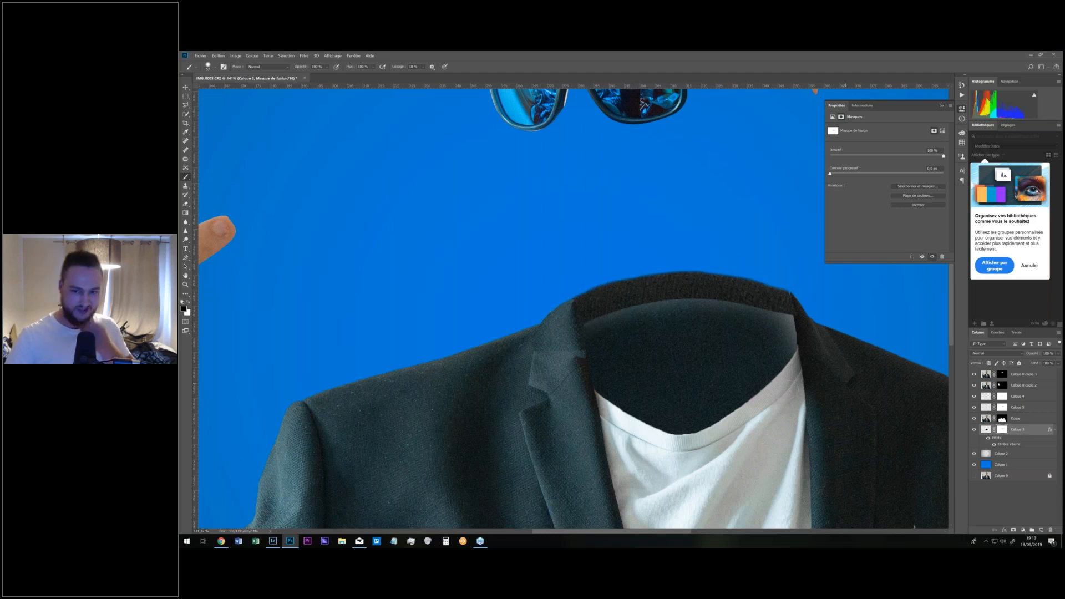
scroll(799, 355, down, 5)
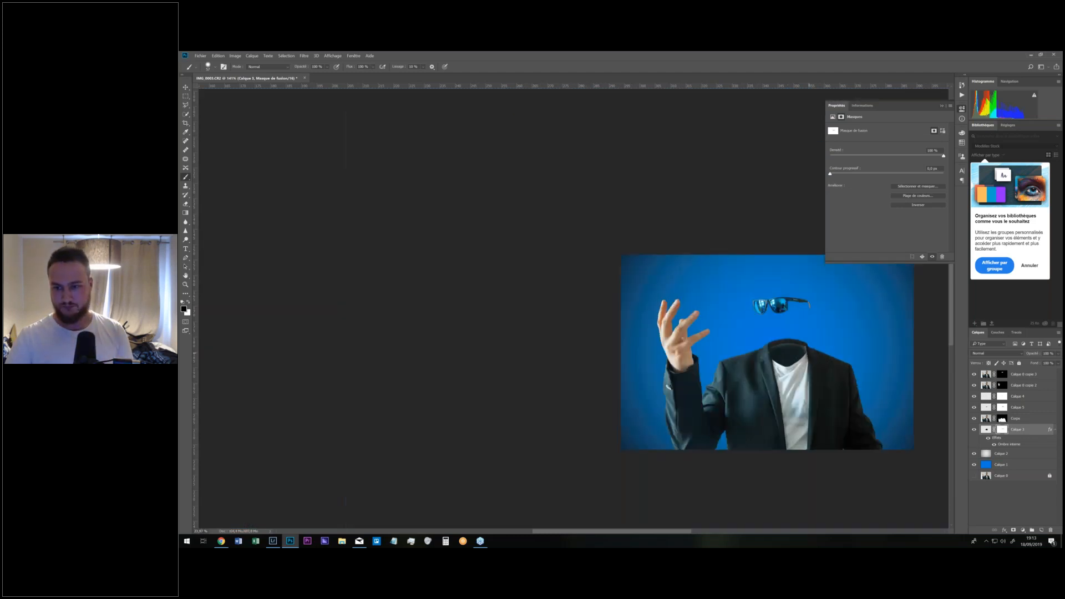
key(ctrl+0)
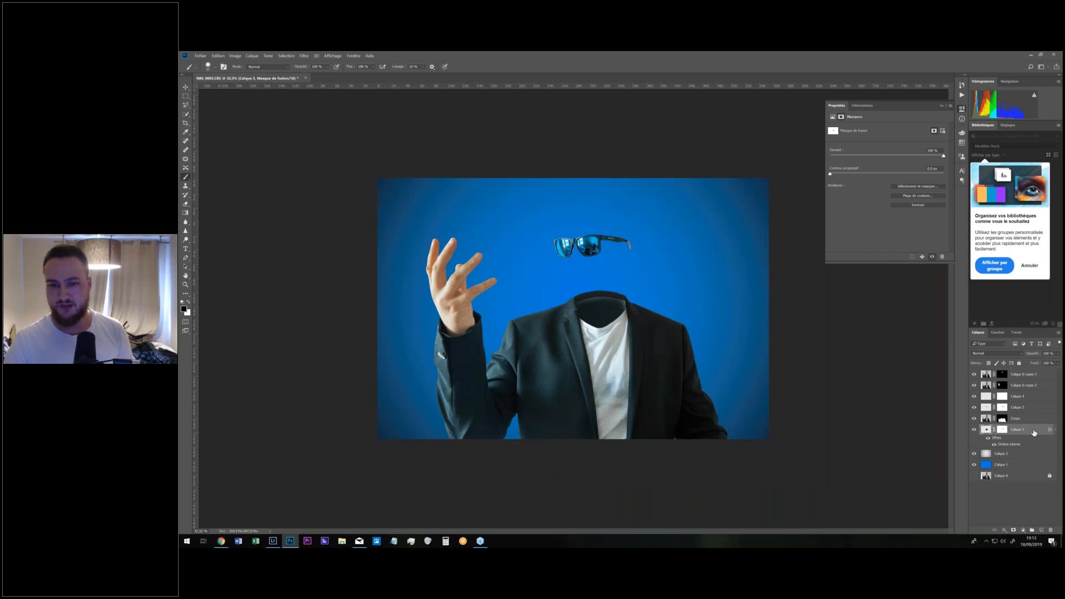
double_click(1037, 430)
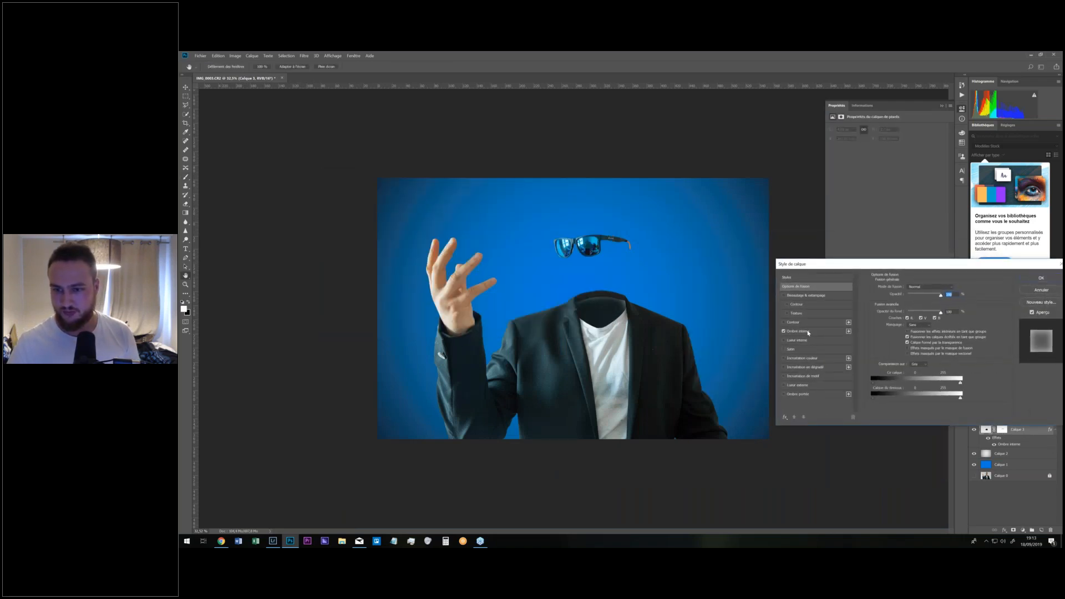
click(804, 331)
mouse_move(907, 320)
mouse_down()
mouse_move(920, 299)
mouse_move(908, 302)
mouse_up()
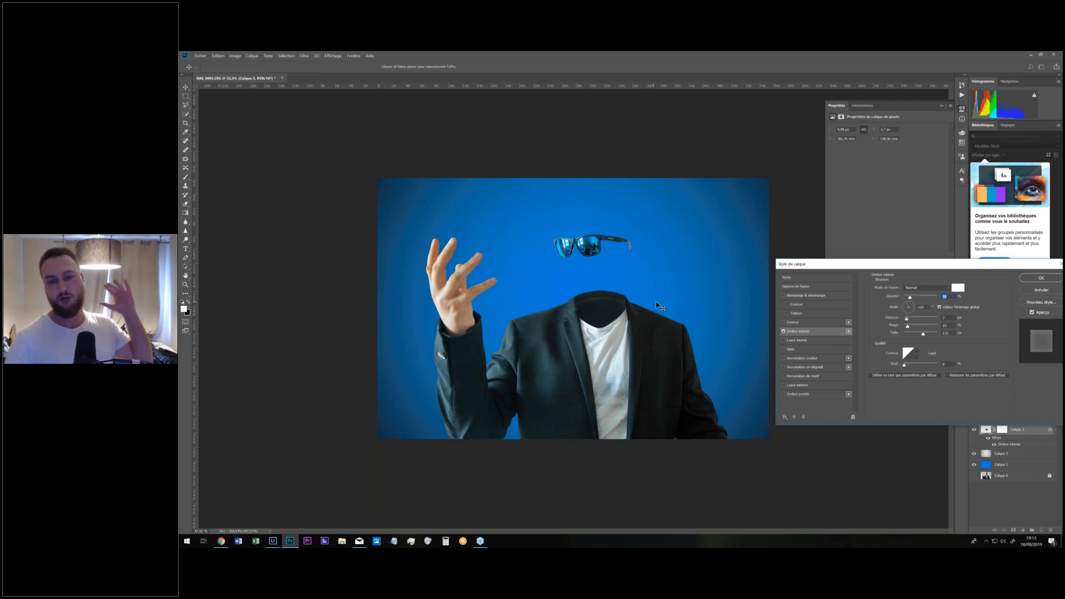
click(1041, 290)
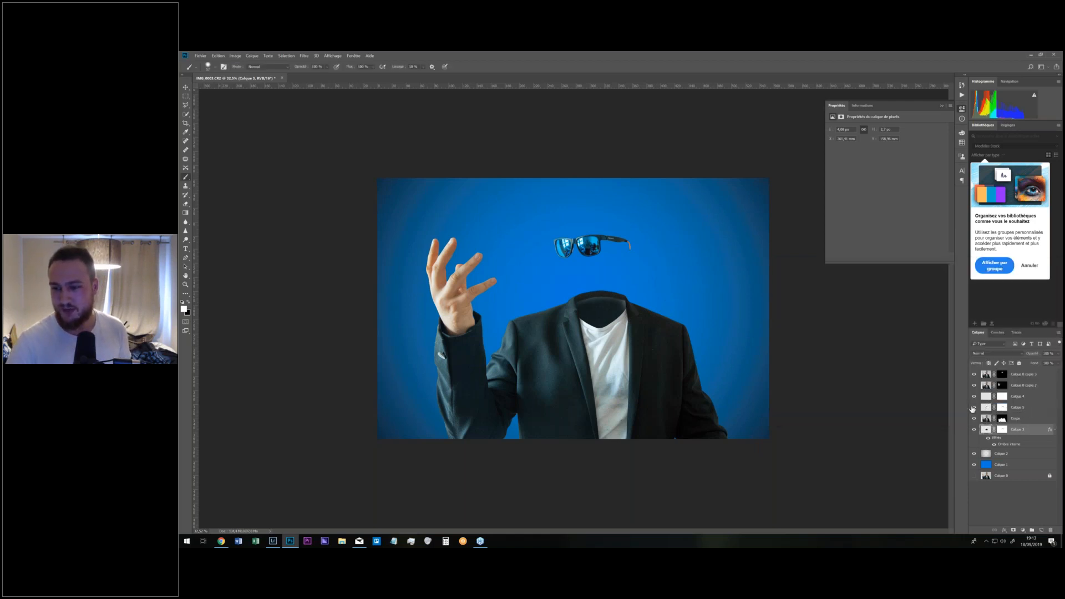
Move the back-collar layer Calque 5 below Corps and clip a Curves adjustment to it, pulling the white point inward and anchoring the shadows.
drag(986, 410, 987, 422)
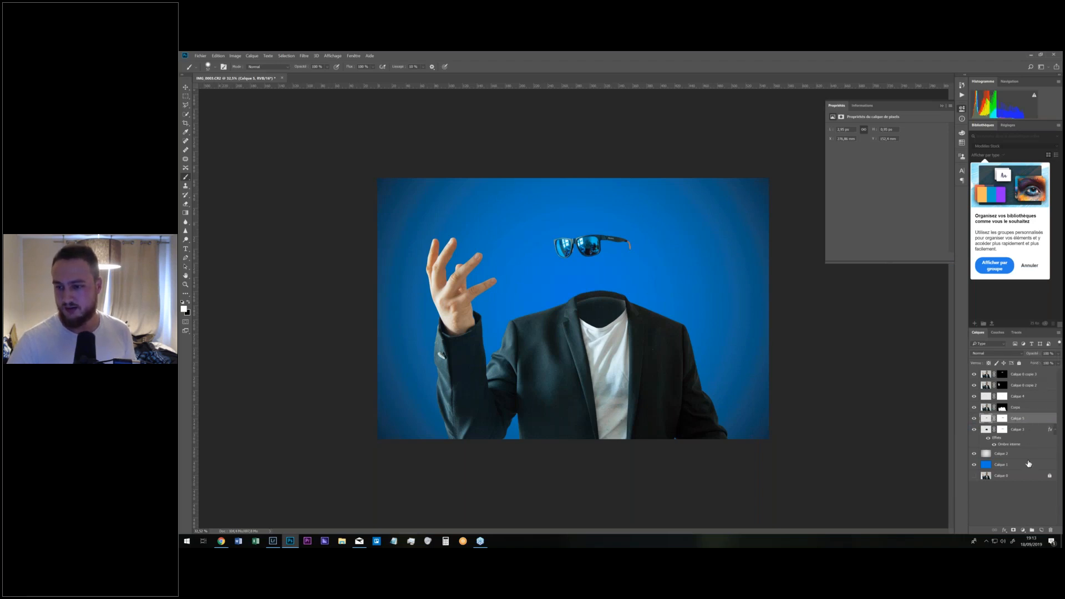
click(1022, 530)
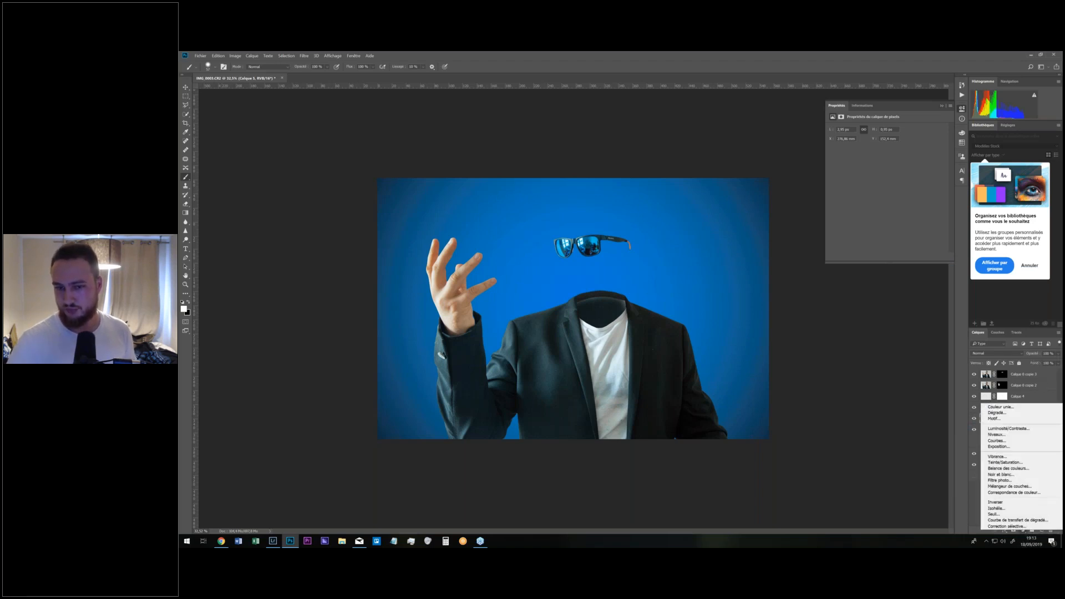
click(1019, 443)
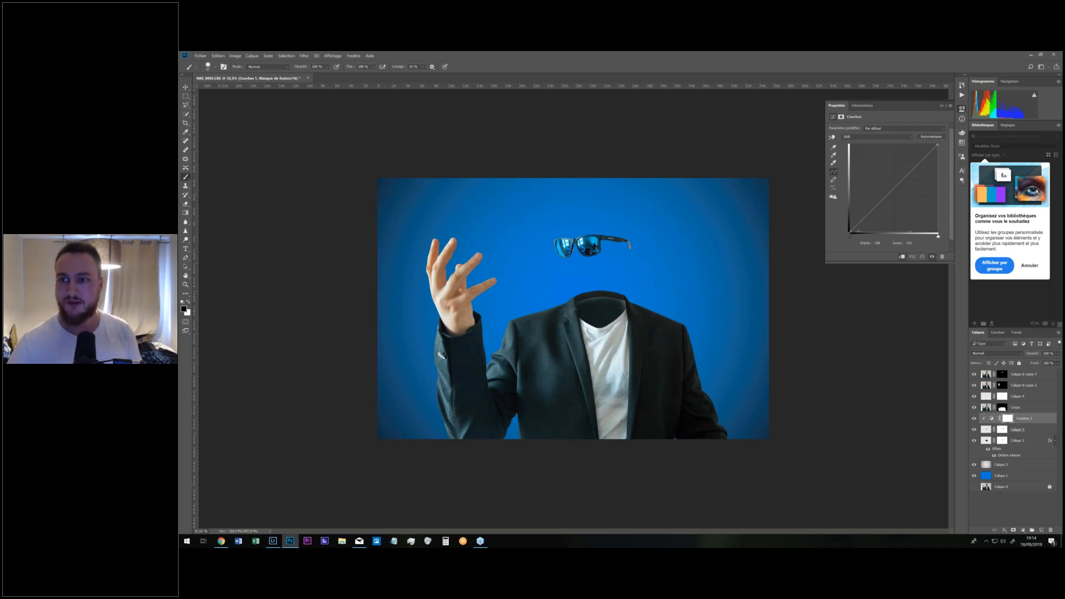
drag(938, 145, 911, 133)
drag(855, 227, 858, 223)
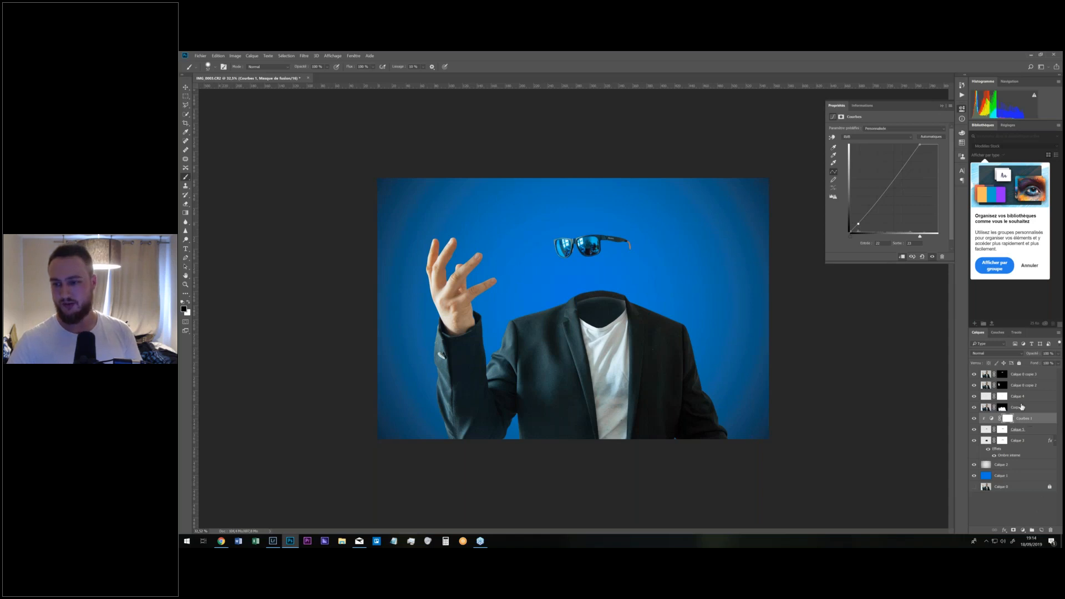
click(945, 108)
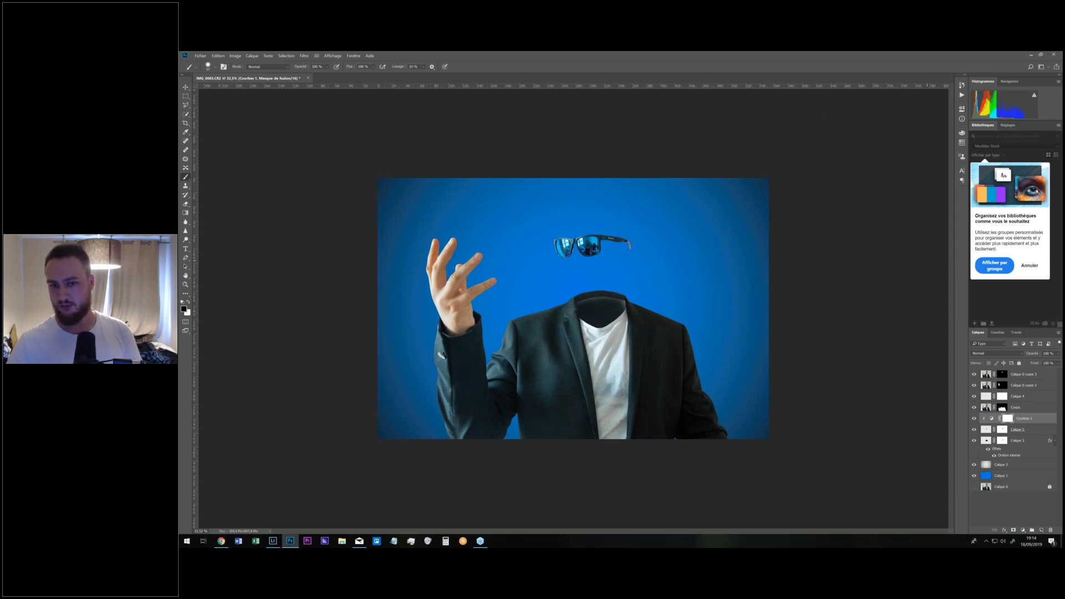
Try a white inner shadow on the back-collar layer Calque 5, varying its opacity, distance and size.
click(1037, 432)
key(h)
key(x)
double_click(1040, 432)
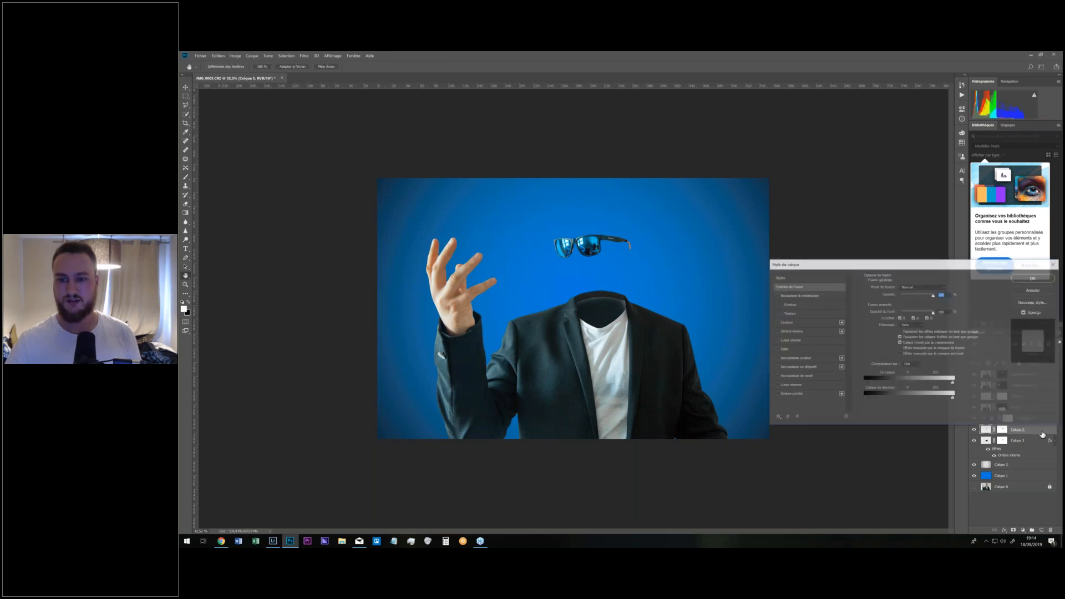
click(798, 333)
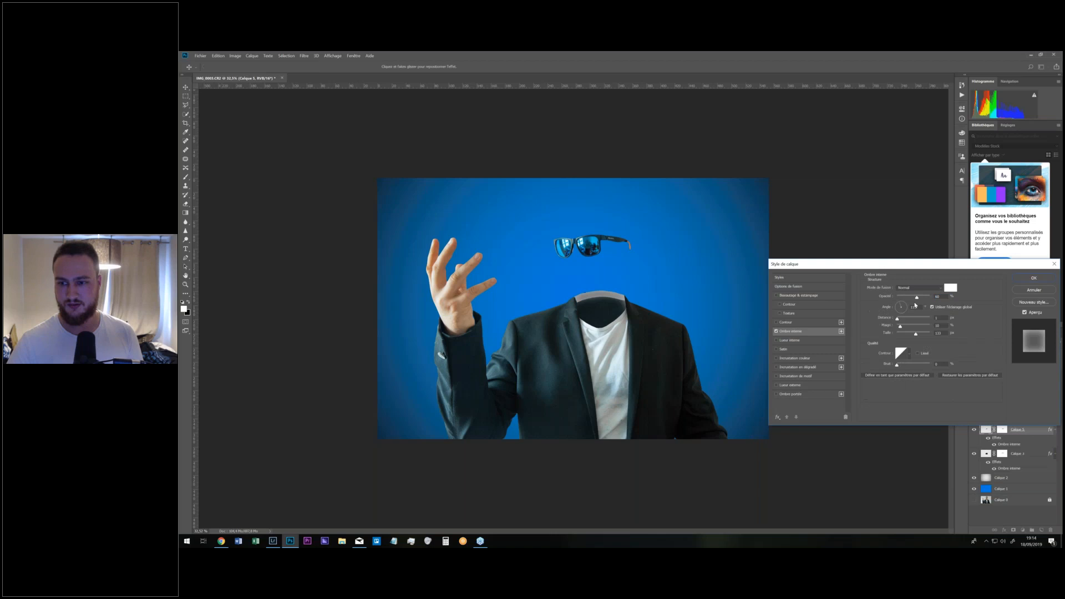
drag(915, 298, 897, 297)
drag(916, 335, 891, 336)
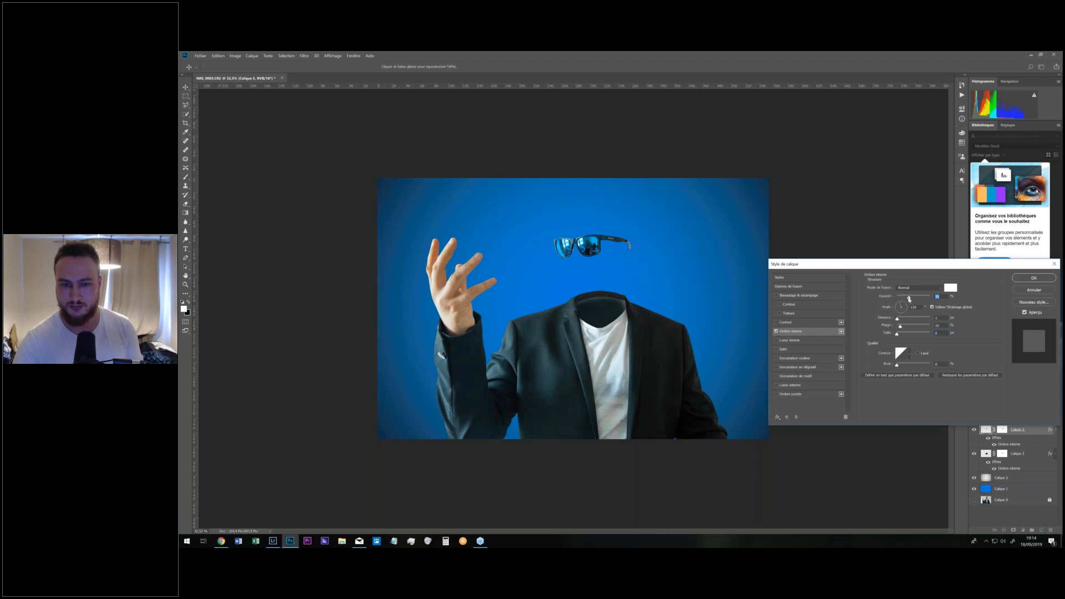
drag(897, 335, 898, 335)
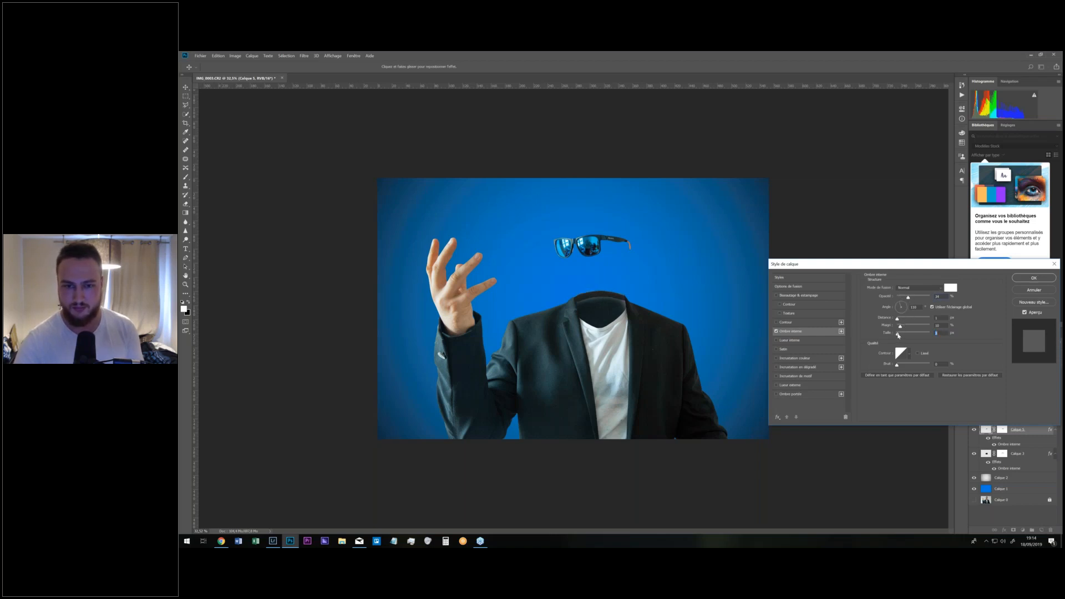
ctrl+click(612, 298)
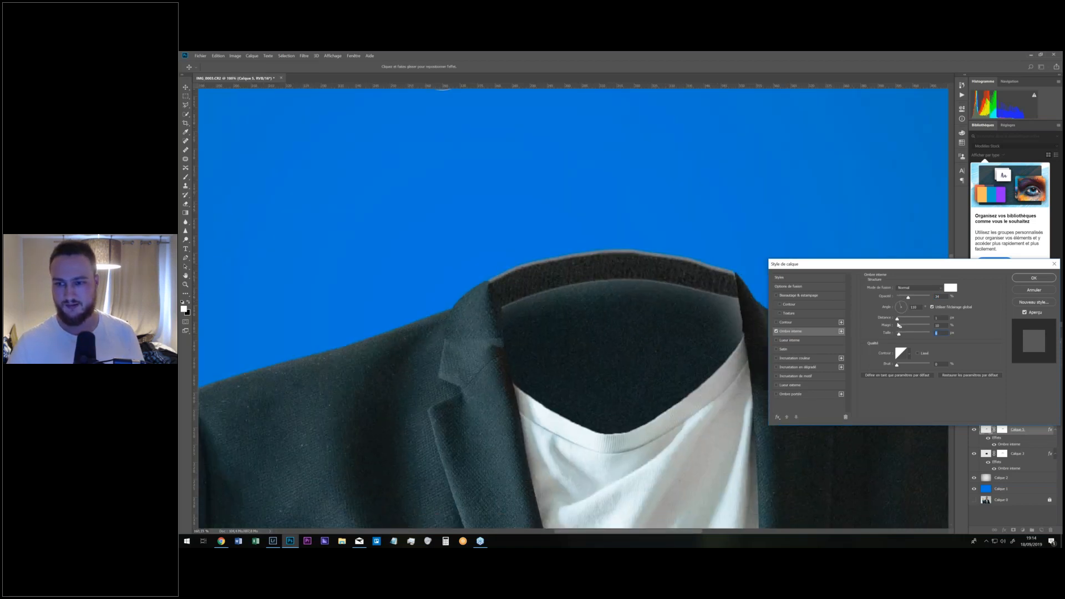
drag(899, 322, 899, 299)
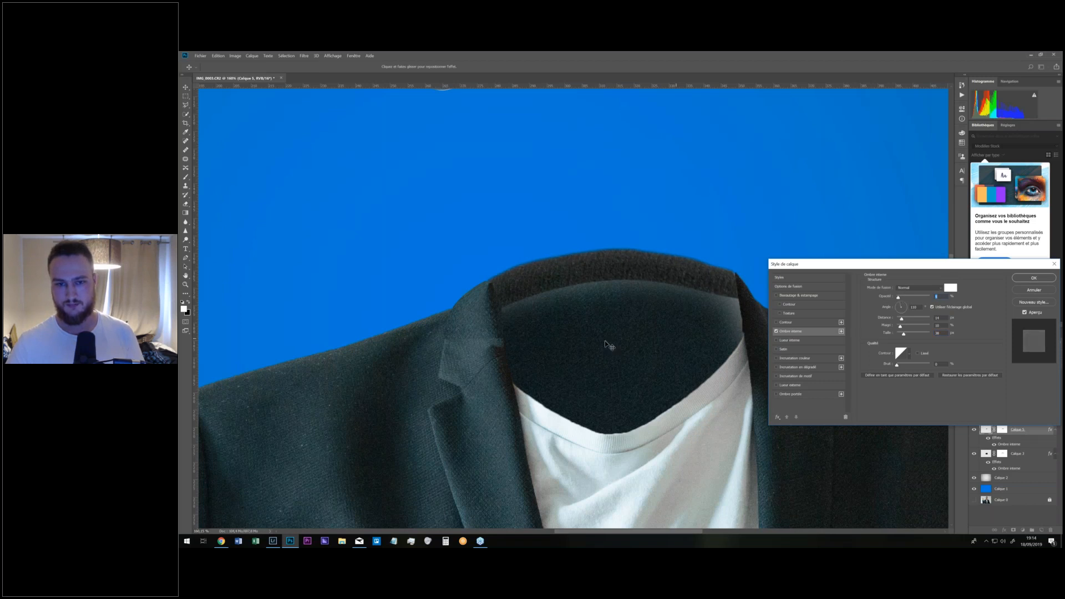
alt+scroll(630, 347, down, 6)
alt+scroll(654, 349, up, 1)
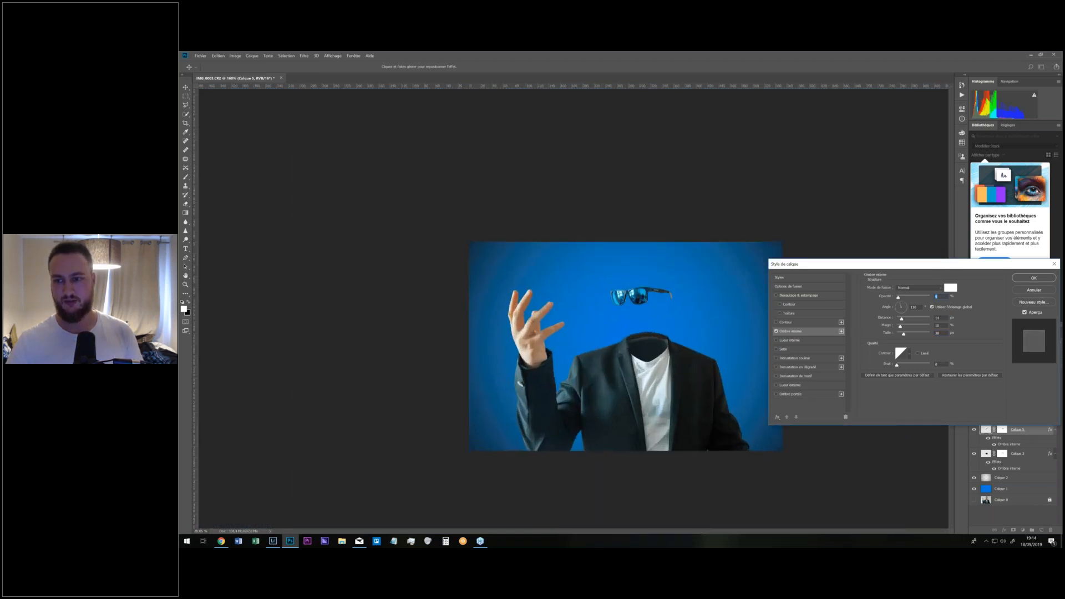
click(1037, 291)
Lower the opacity of the inner shadow on the neck-interior layer, Calque 3, and apply the style.
double_click(1039, 443)
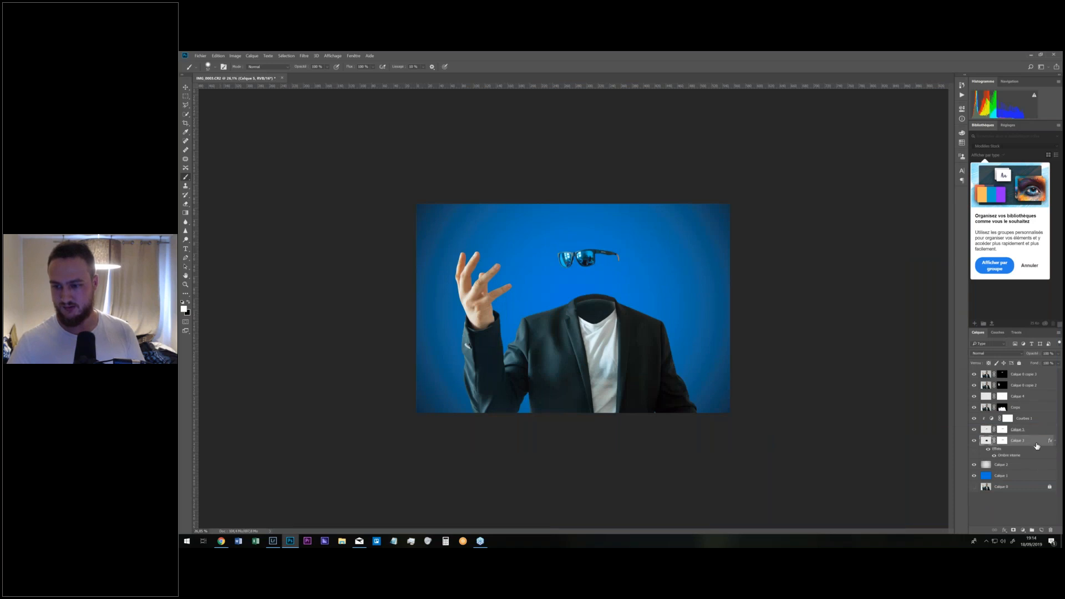
click(806, 330)
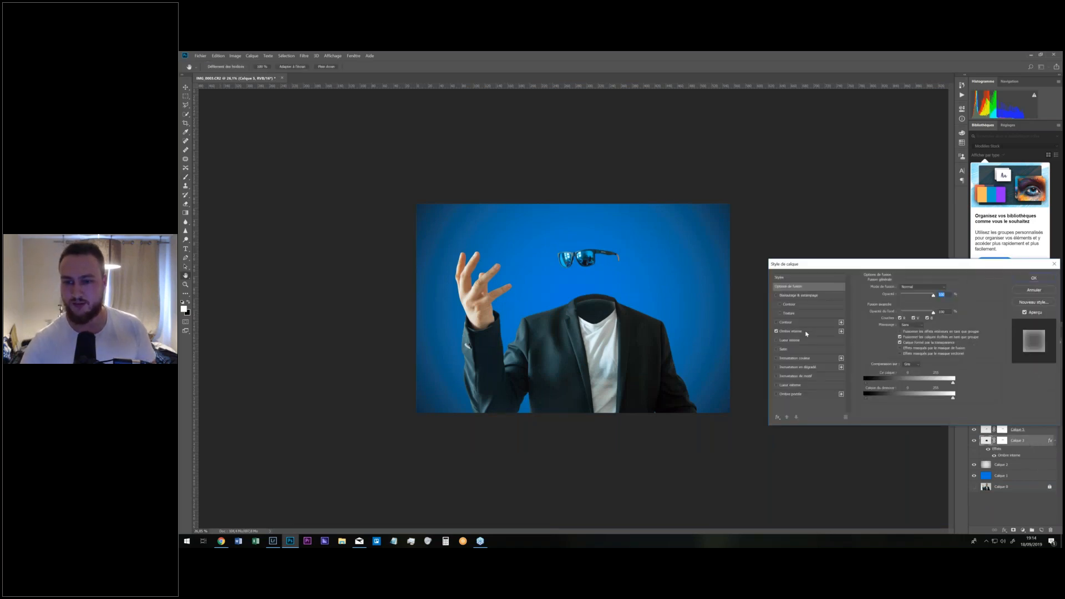
drag(916, 299, 906, 299)
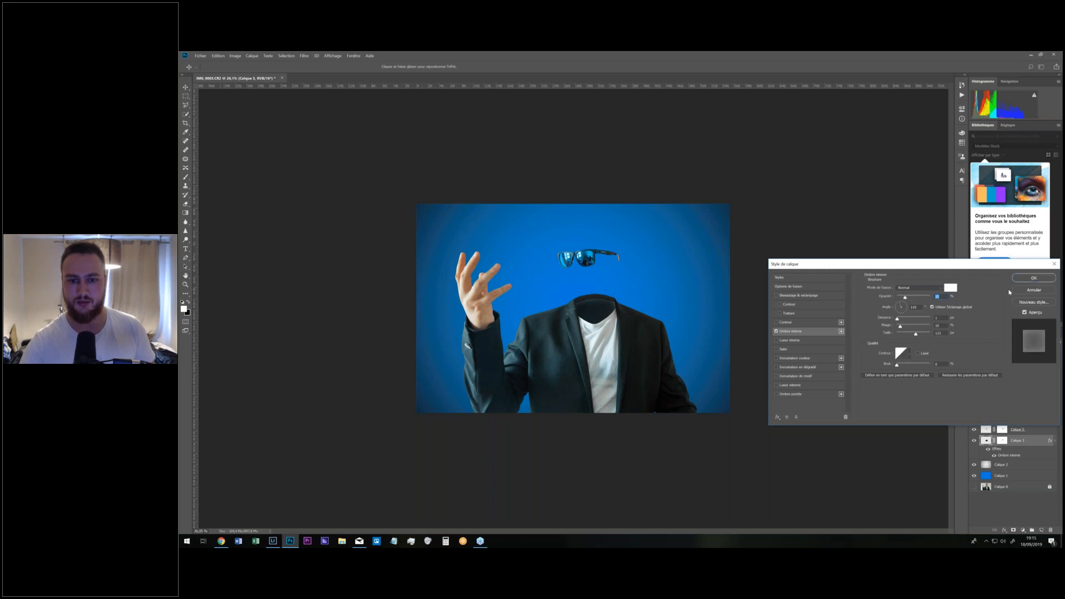
click(1034, 279)
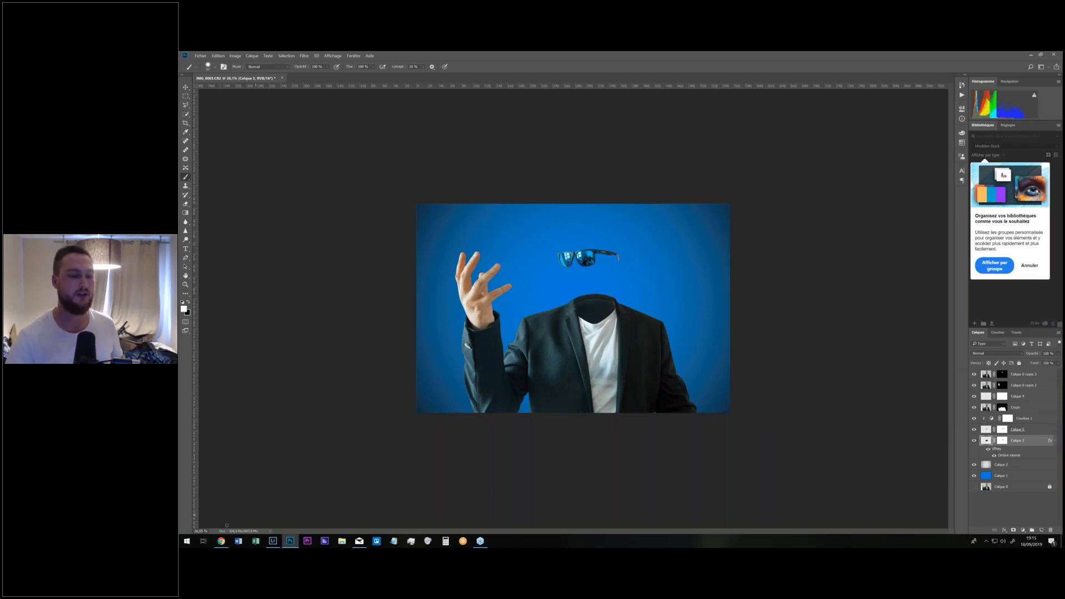
Switch to Chrome and bring up a blank new tab ready for a Google search.
mouse_move(220, 541)
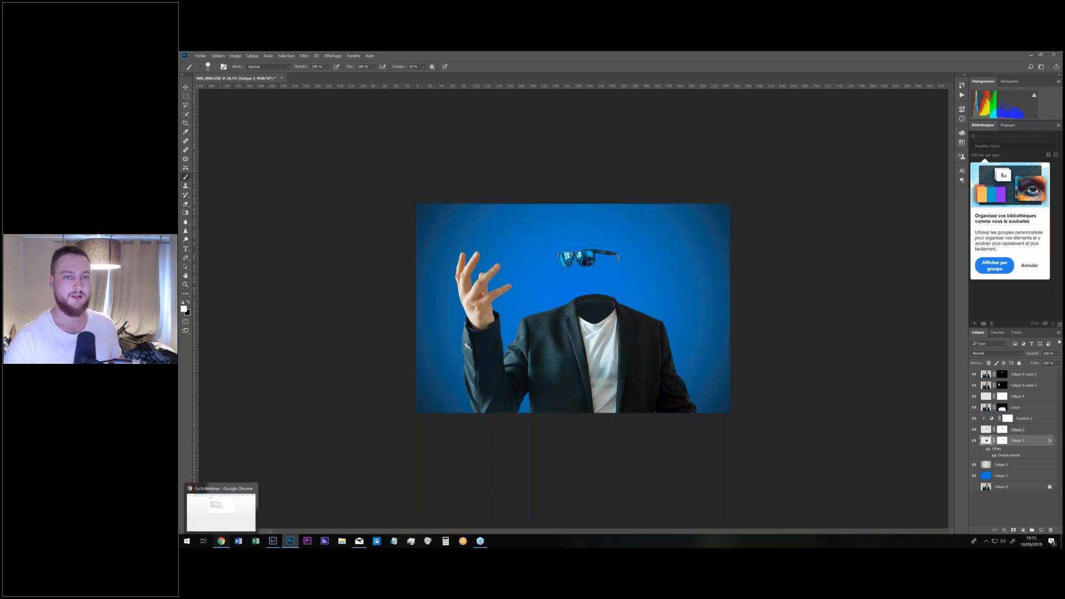
click(221, 510)
click(274, 60)
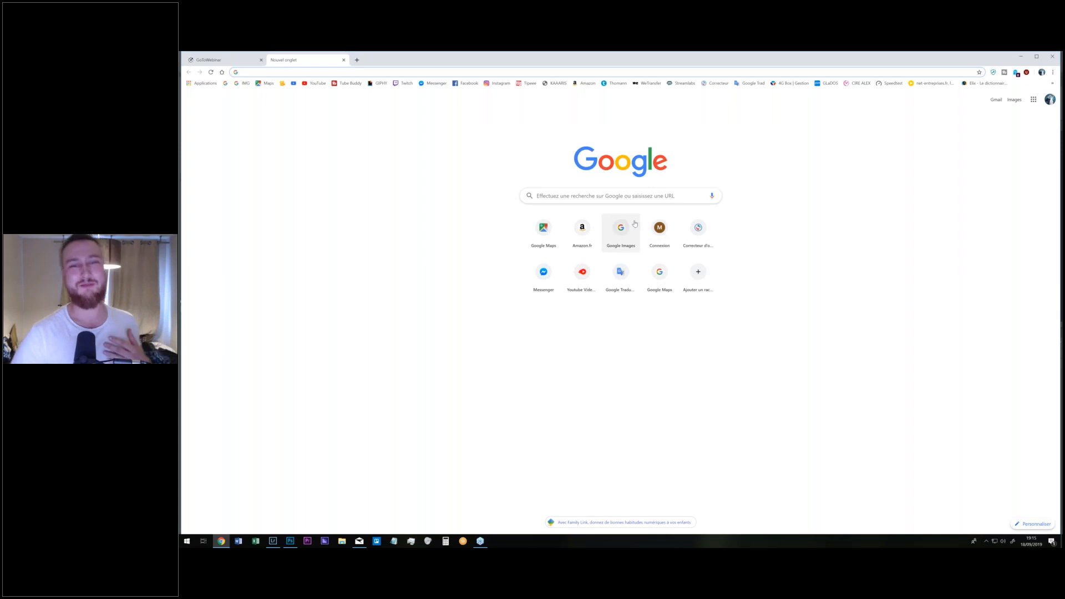
click(655, 198)
click(655, 199)
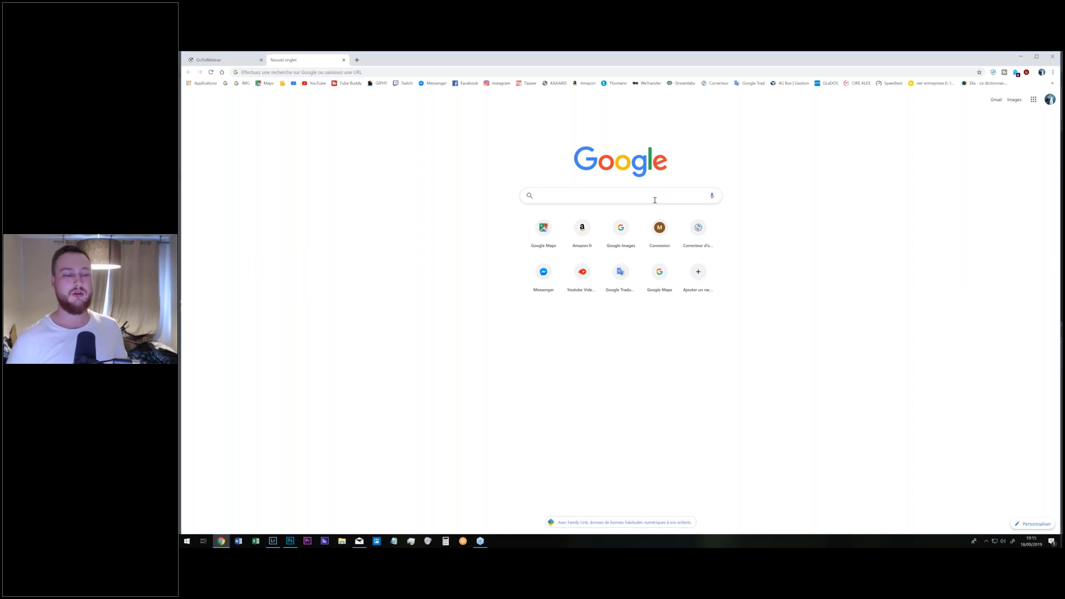
click(290, 542)
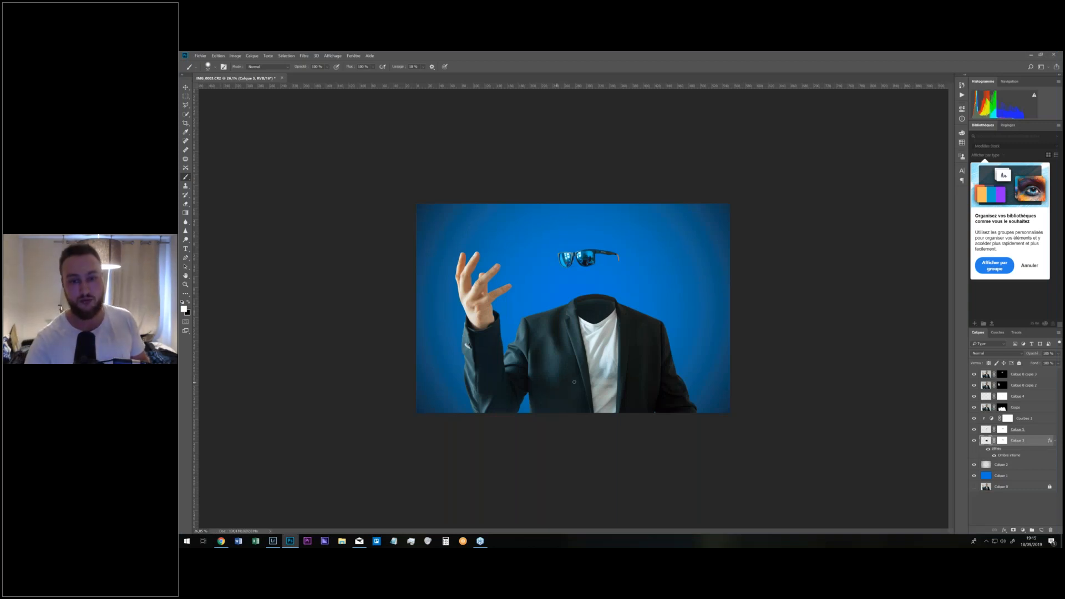
scroll(611, 359, up, 8)
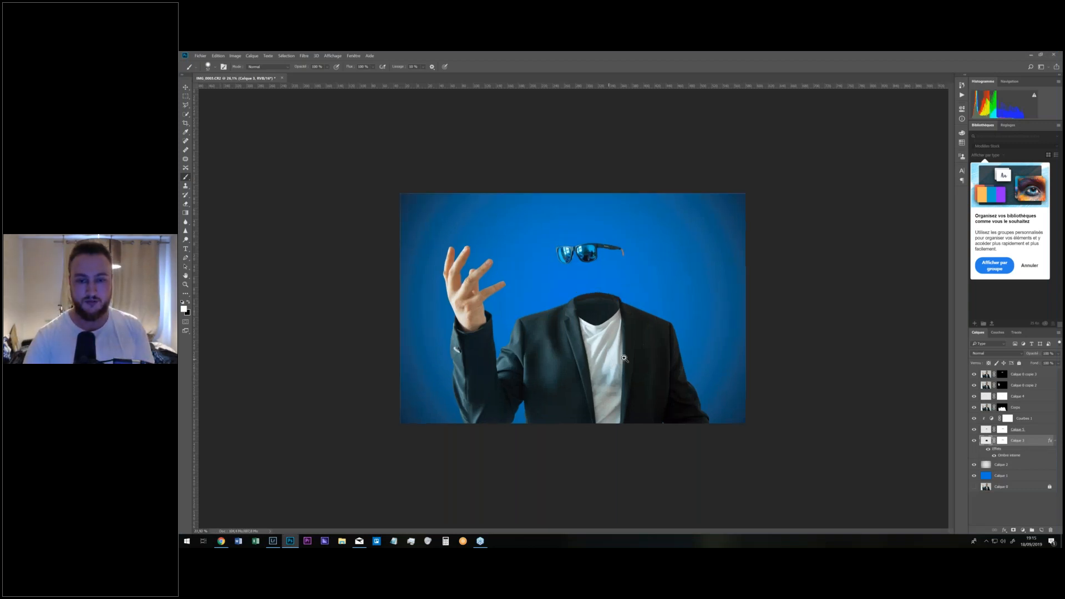
scroll(619, 373, up, 3)
scroll(619, 373, down, 8)
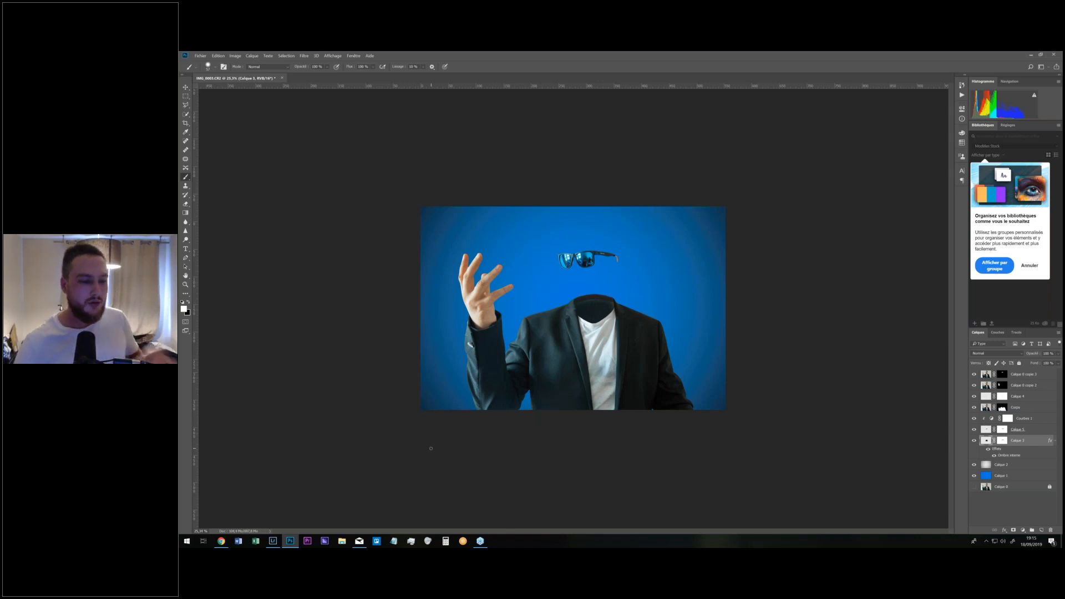
In Chrome, search Google Images for "texture tissu blanc" and restrict the results to large images (Grandes).
click(221, 541)
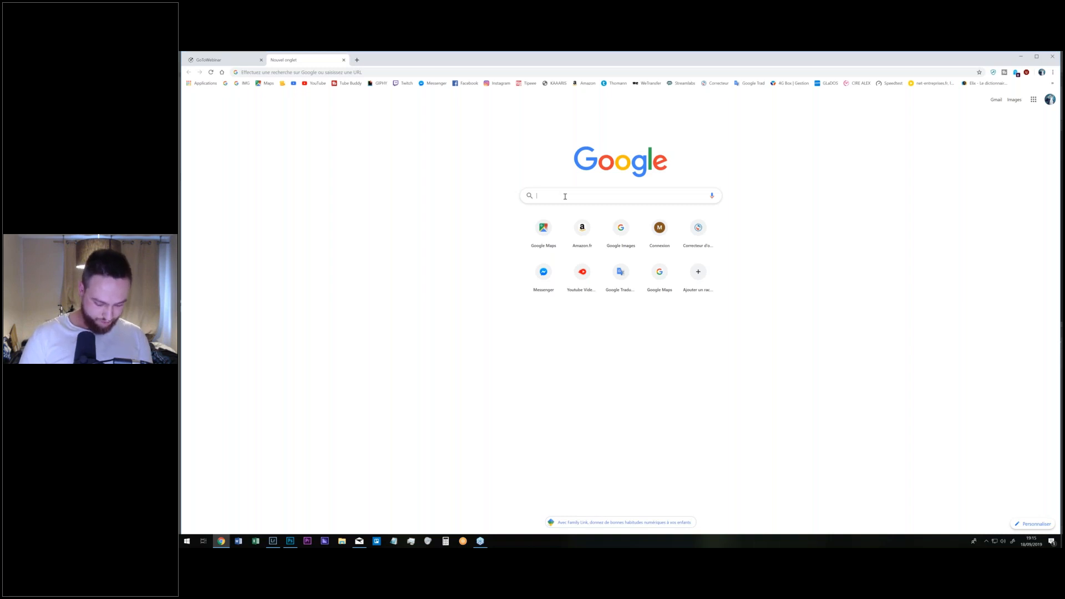
text(texture tis)
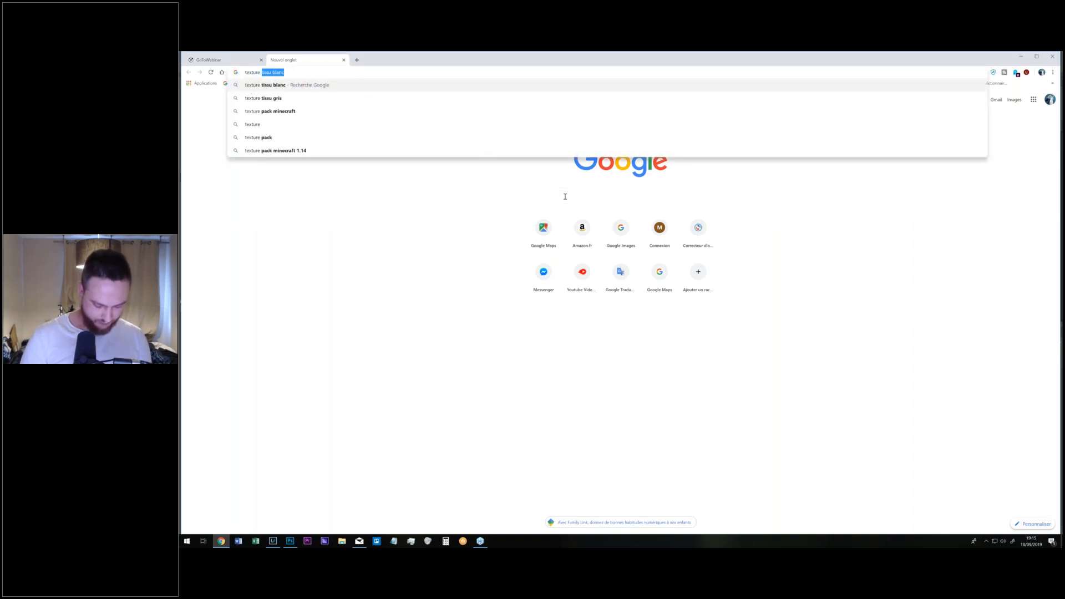
text(su blanc)
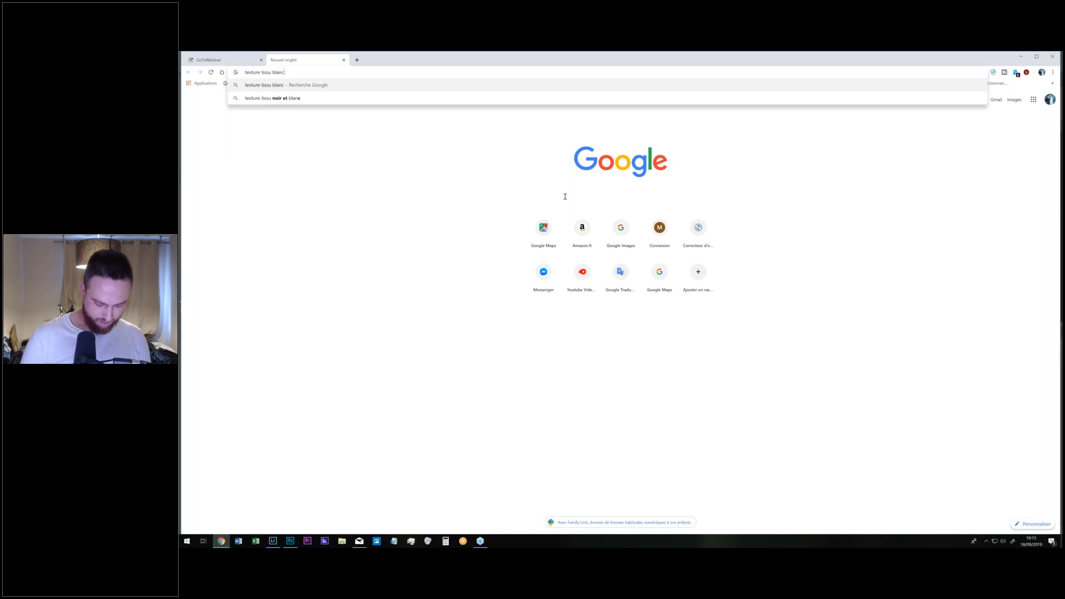
key(Return)
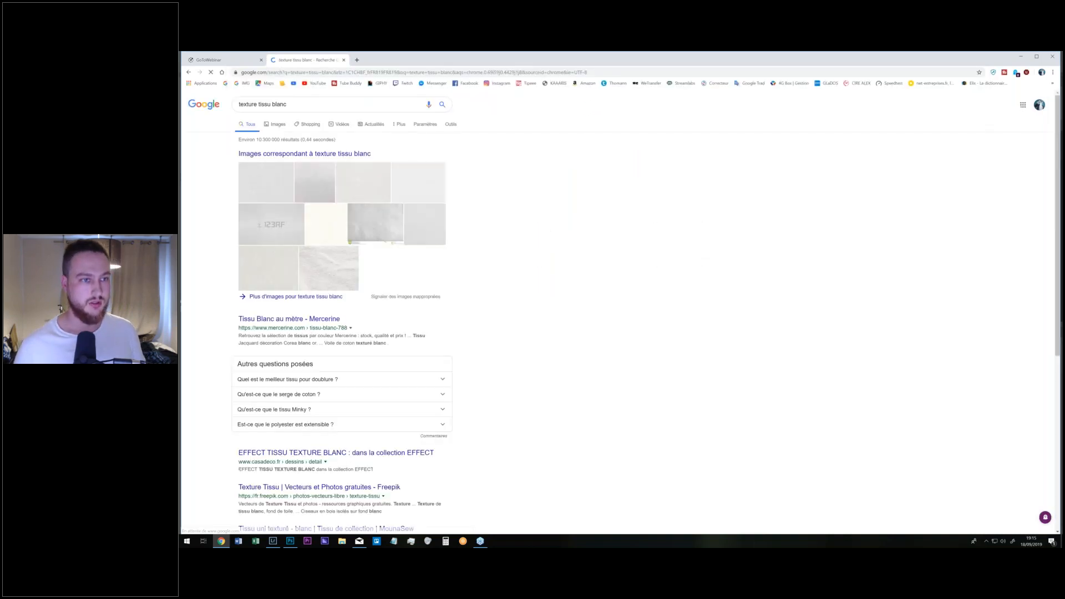
click(279, 125)
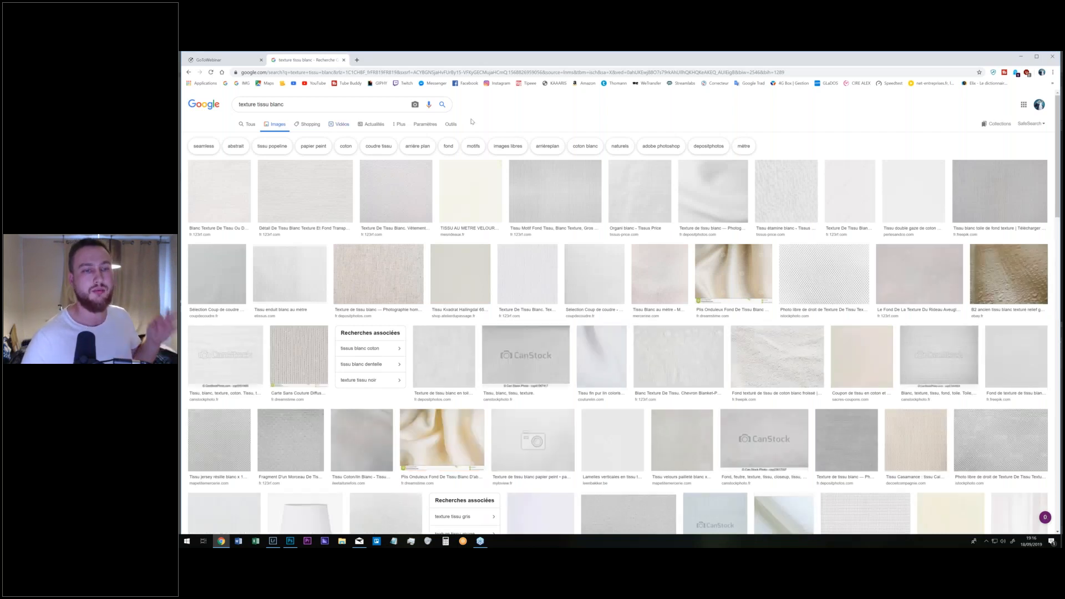
click(451, 124)
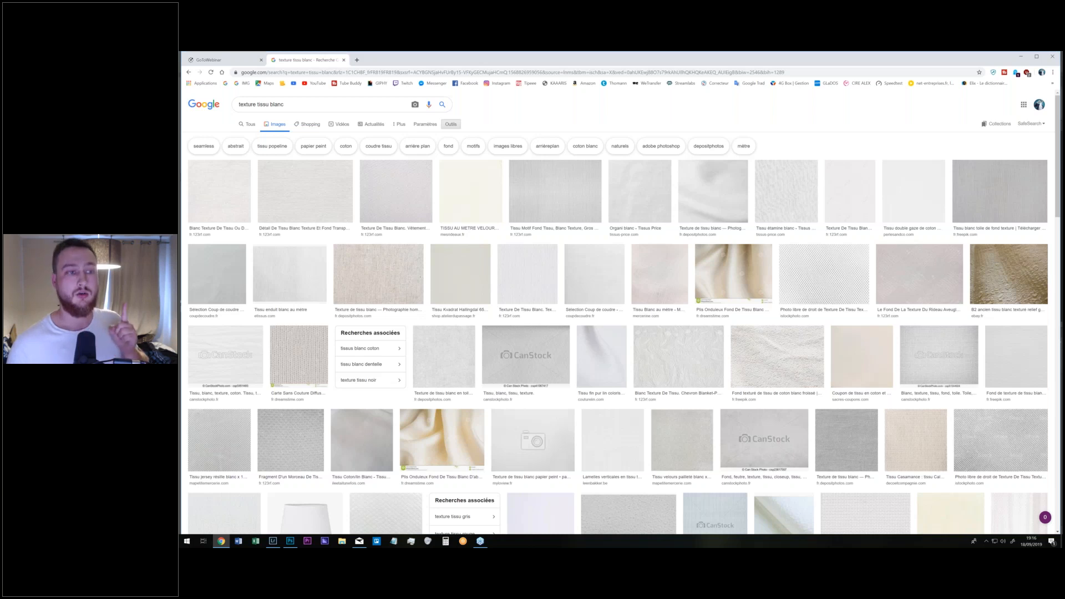
click(244, 134)
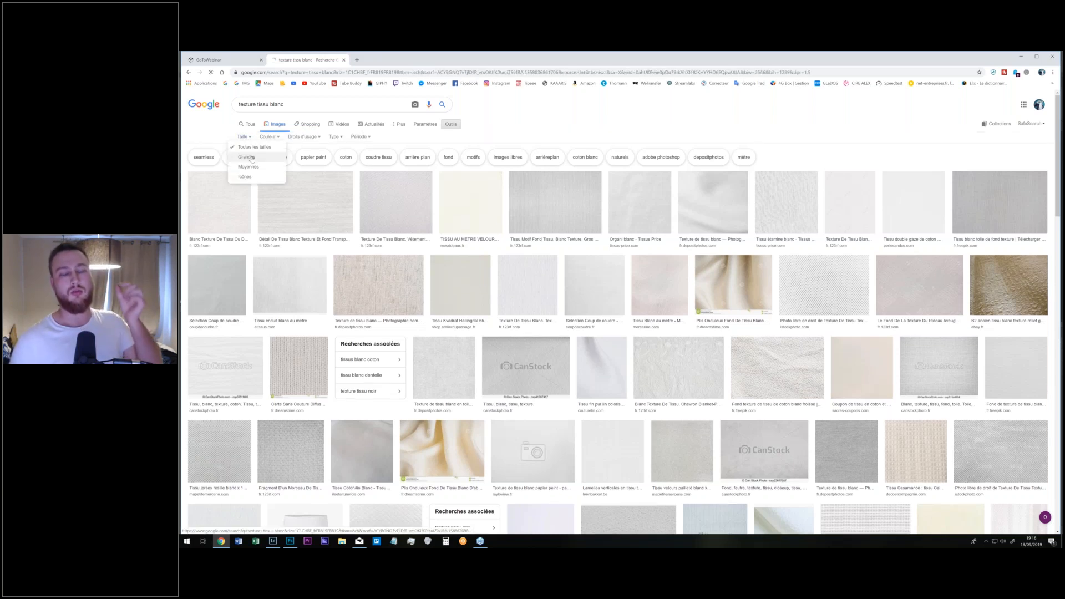
click(258, 160)
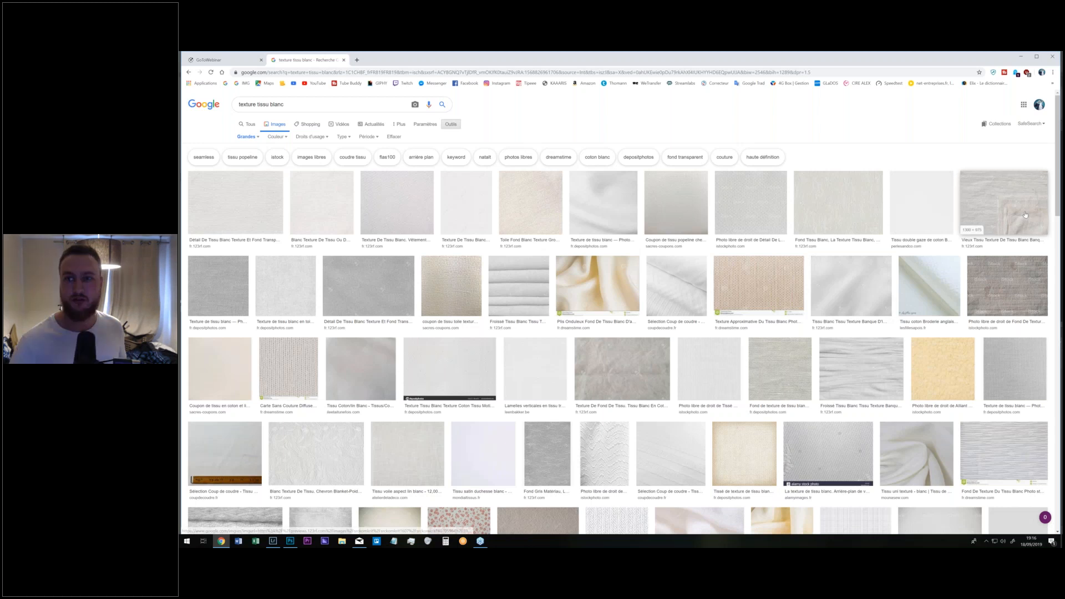
Return to Photoshop and place the white double-gauze cotton texture image from the Desktop folder (Bureau) above Calque 3.
click(290, 542)
click(342, 542)
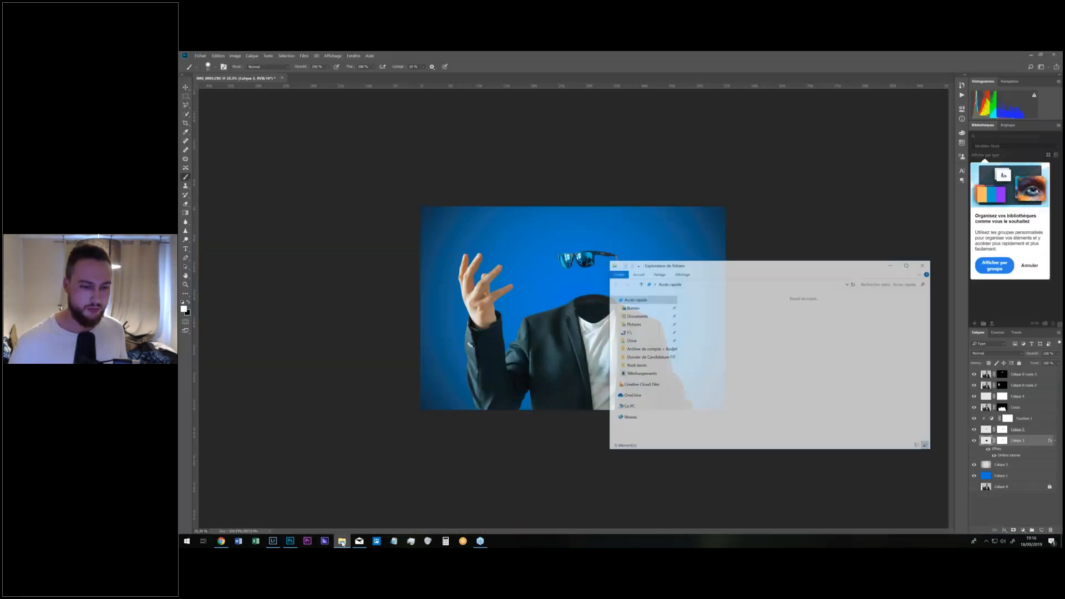
double_click(701, 319)
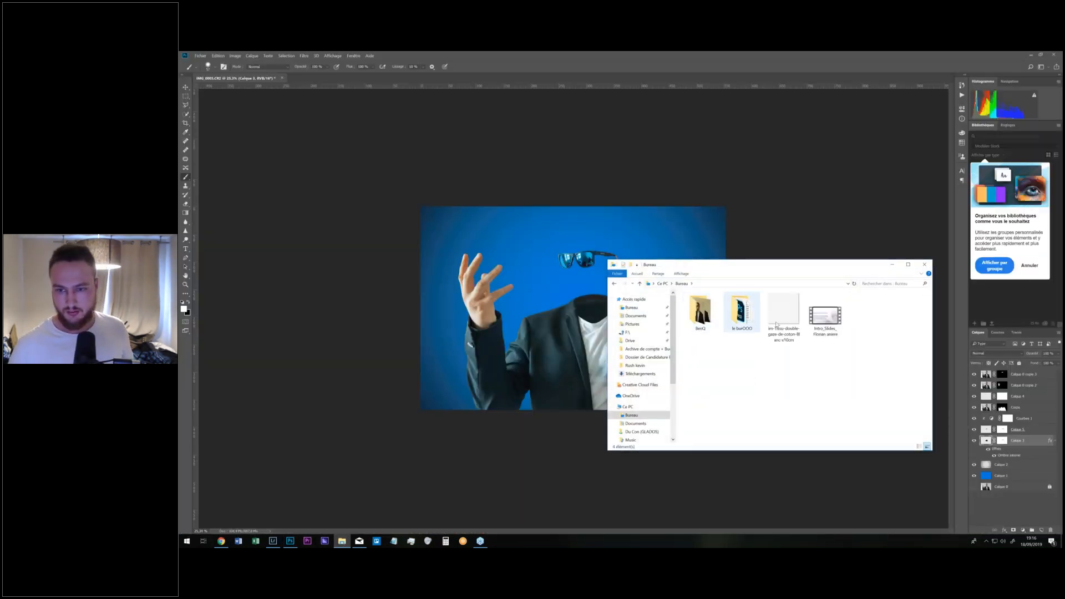
drag(779, 313, 779, 238)
key(Return)
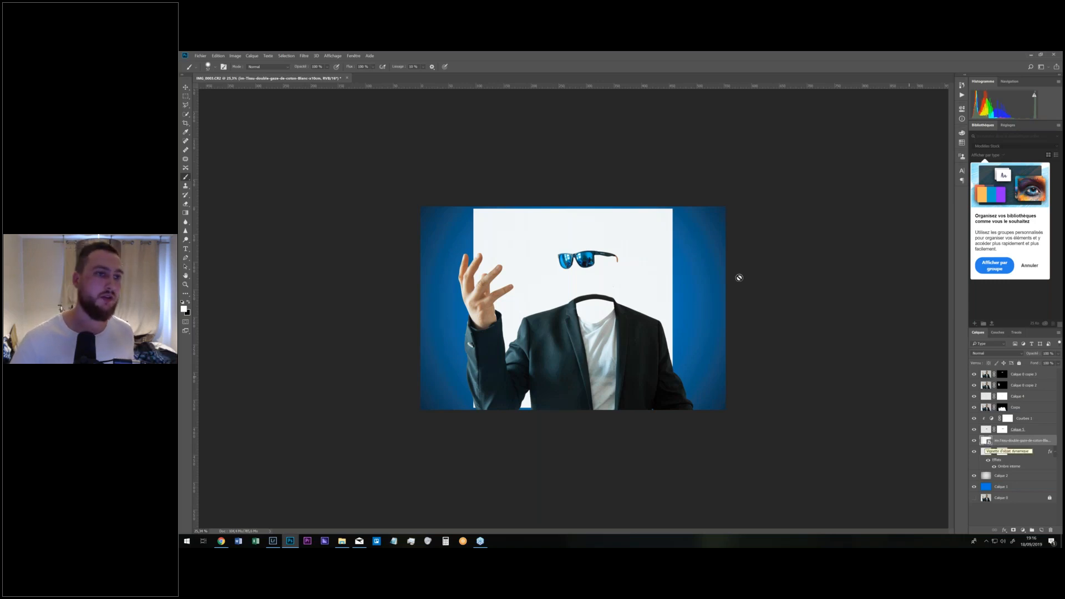
Rasterize the placed white double-gauze cotton texture from a smart object into a regular pixel layer.
click(249, 55)
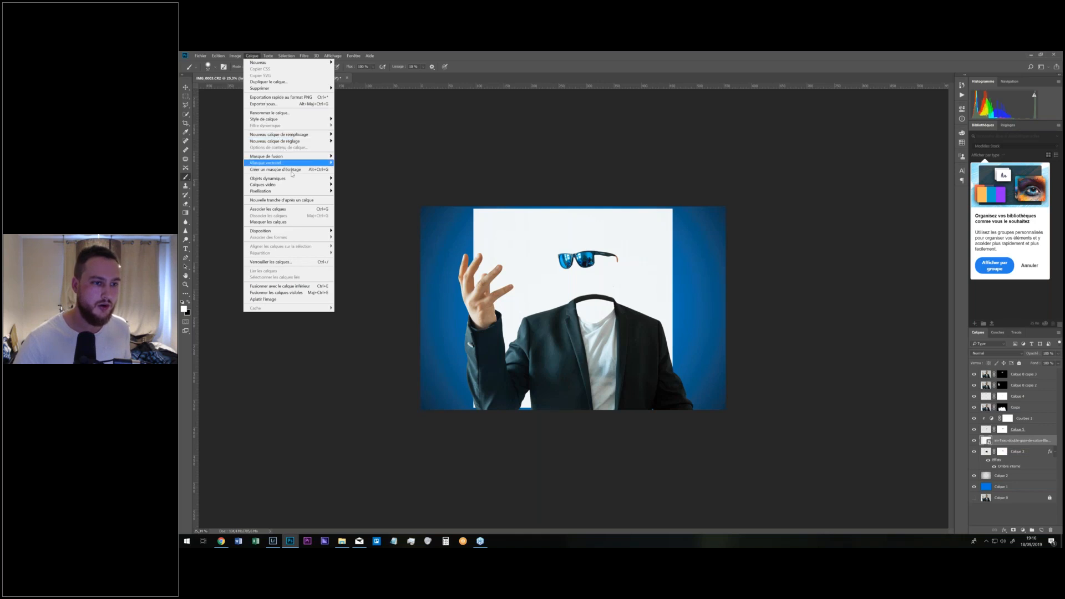
mouse_move(300, 191)
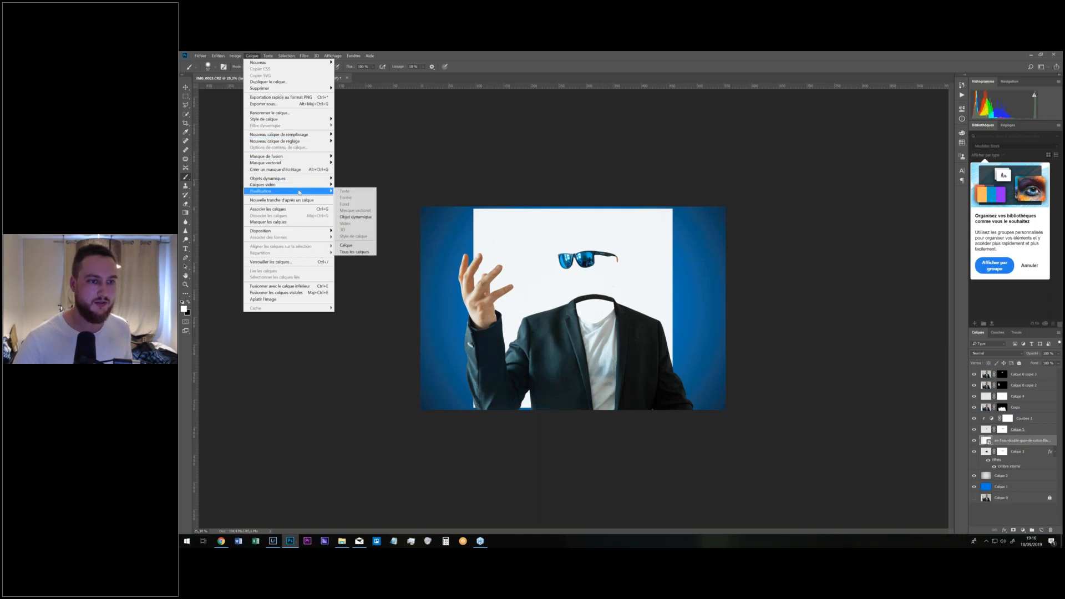
click(354, 218)
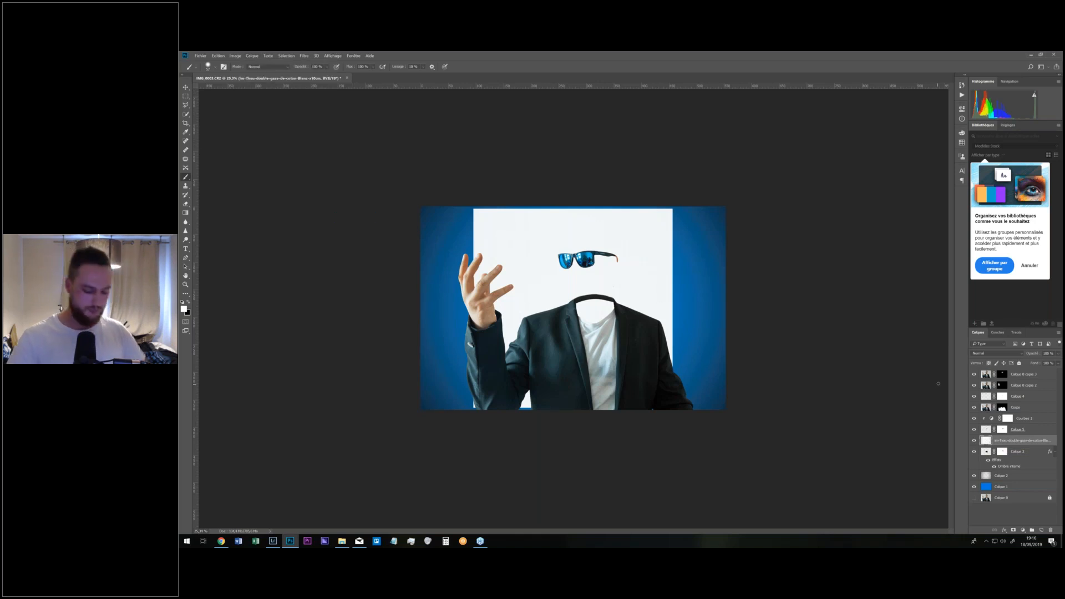
Scale the white fabric texture down proportionally and position it over the jacket's neck opening.
key(ctrl+t)
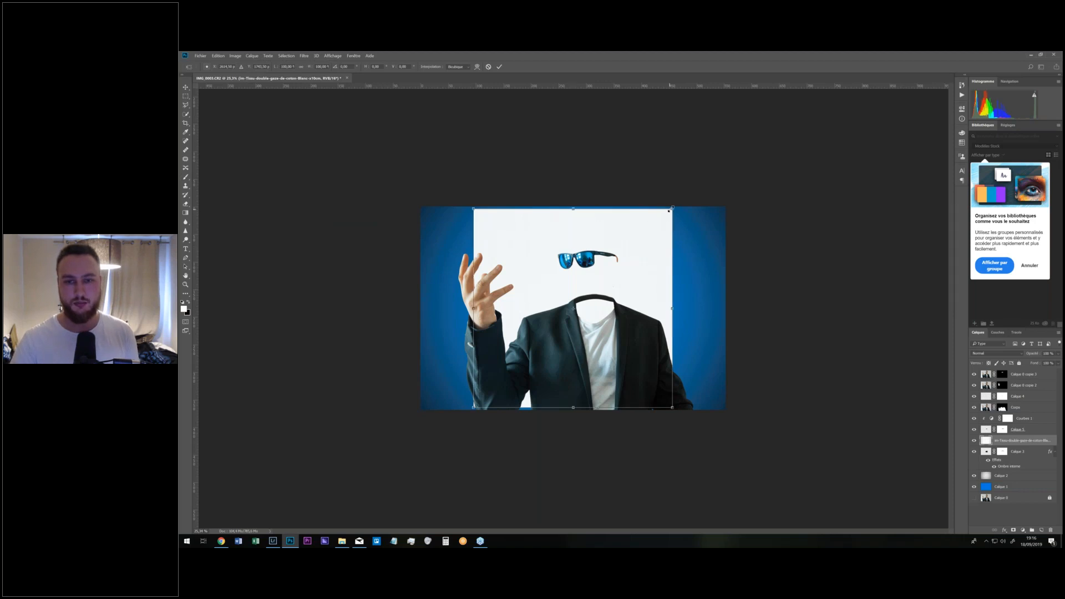
drag(664, 215, 608, 312)
scroll(600, 309, up, 6)
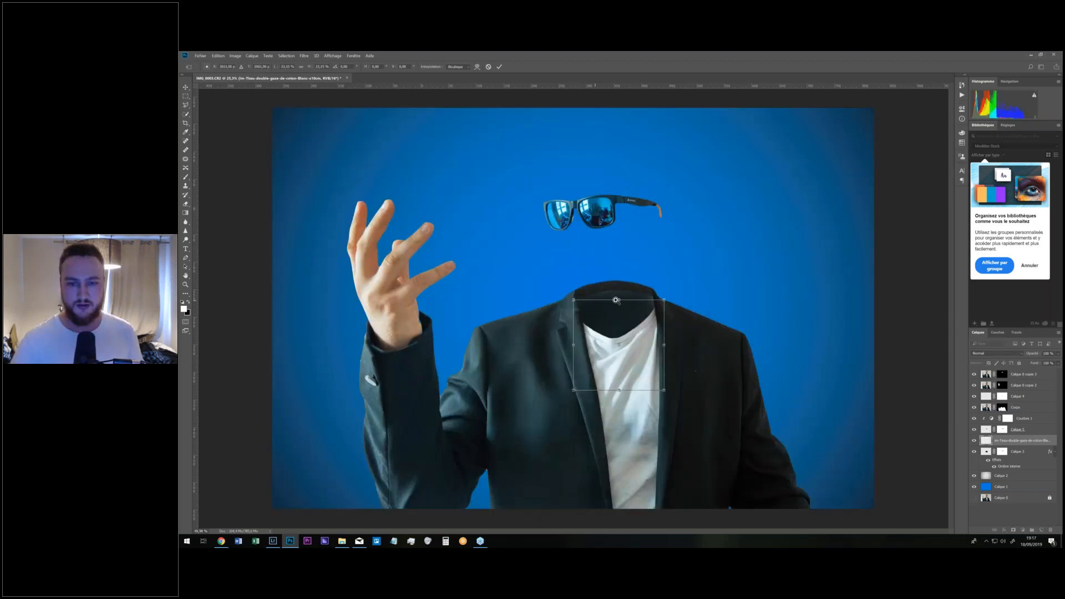
drag(645, 338, 637, 335)
Warp the fabric texture so its upper edge arches like a T-shirt's back neckline below the jacket's collar, and apply the transformation.
right_click(638, 336)
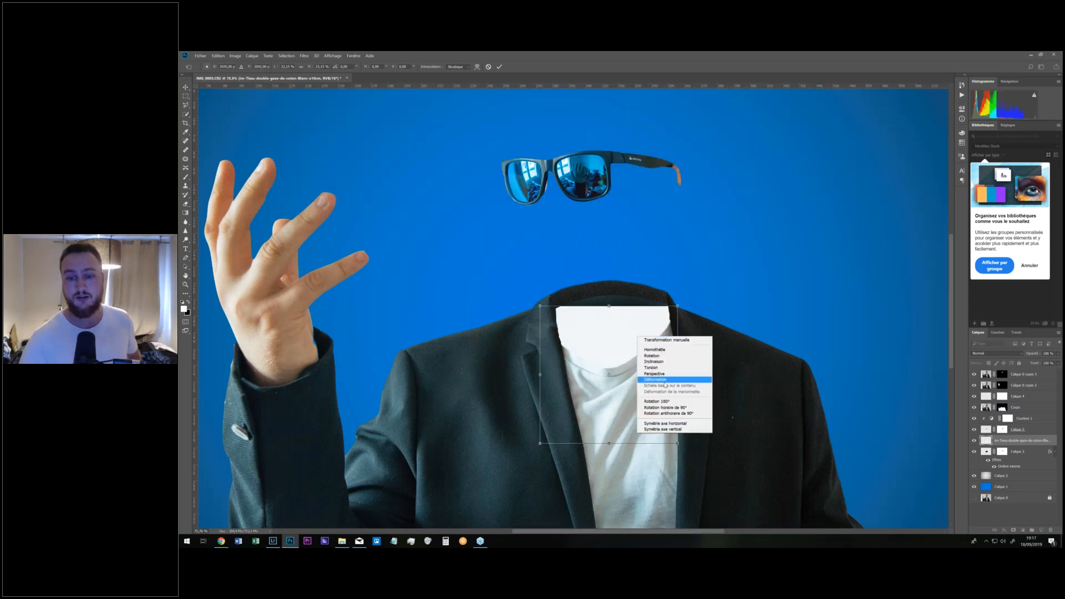
click(665, 381)
drag(611, 321, 613, 302)
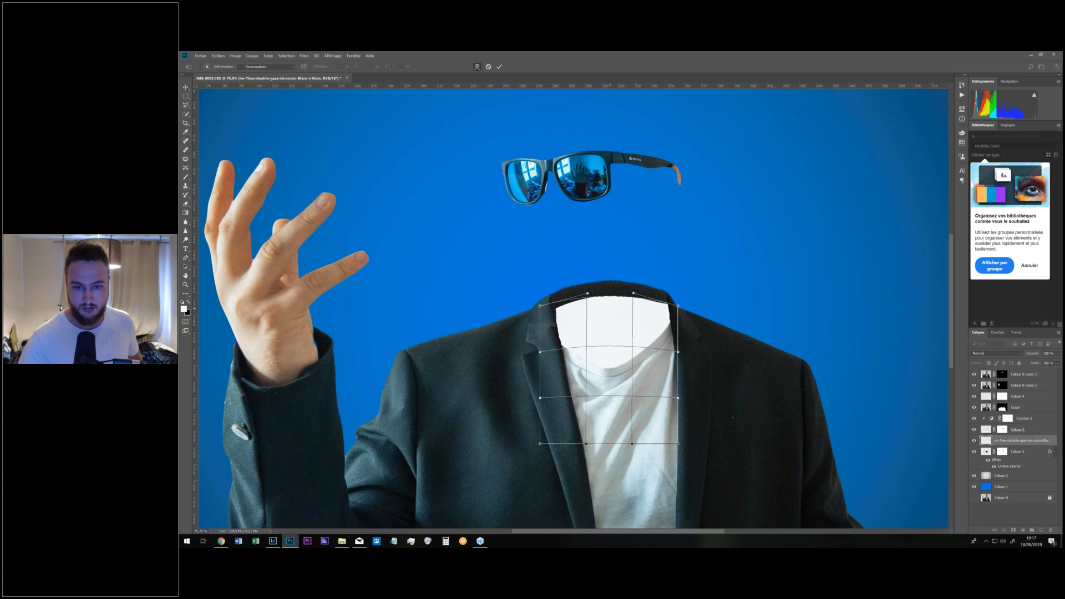
drag(612, 342, 612, 345)
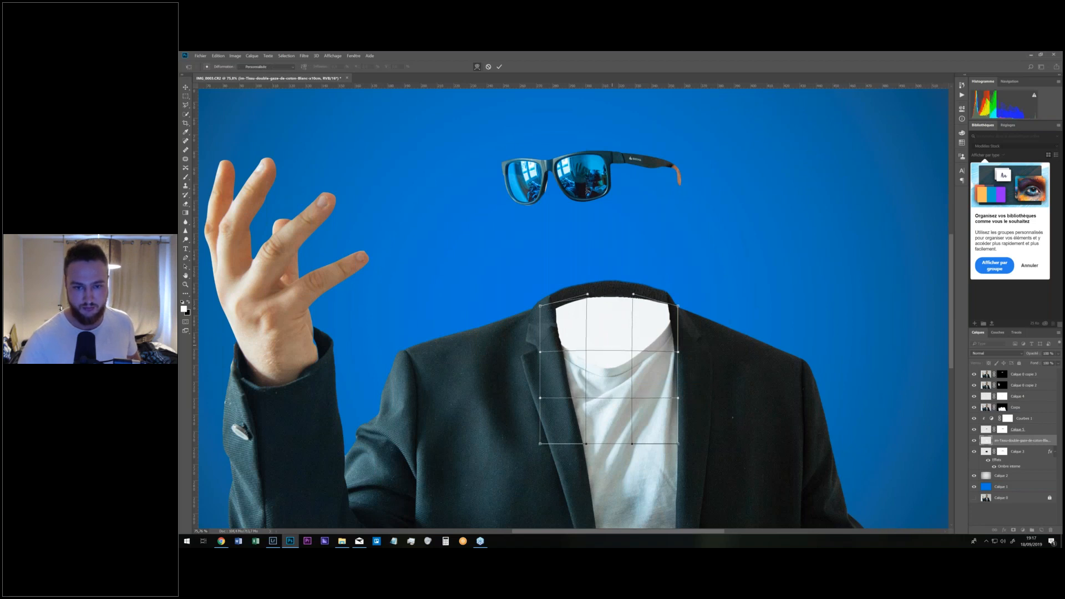
drag(540, 305, 537, 314)
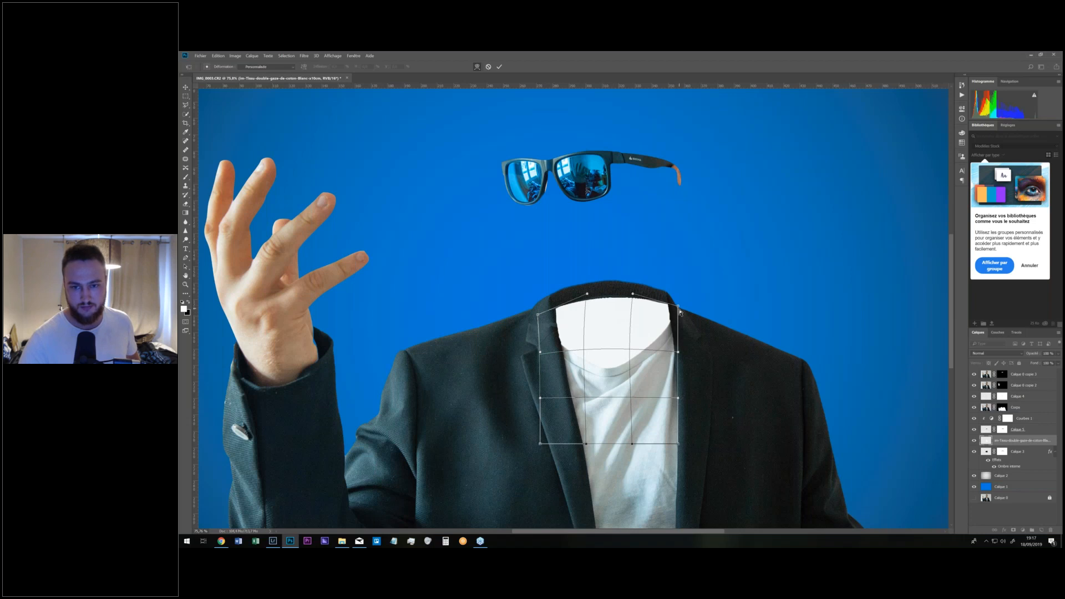
drag(678, 305, 640, 344)
key(ctrl+h)
key(ctrl+t)
key(Return)
key(b)
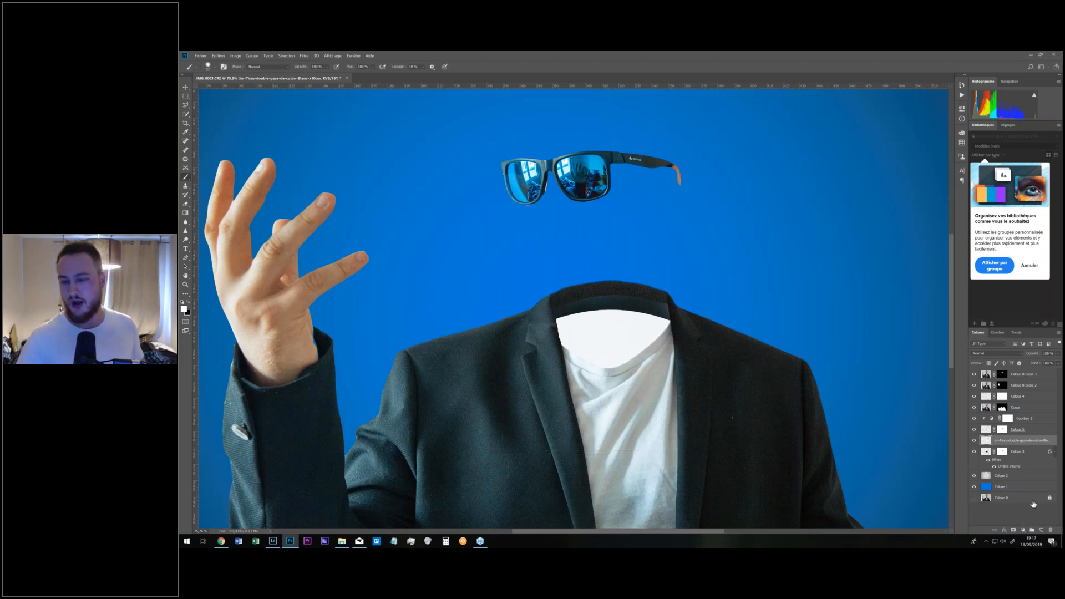
Add a Curves adjustment clipped to the fabric texture layer and lower its white point to darken the T-shirt's inside.
click(1023, 530)
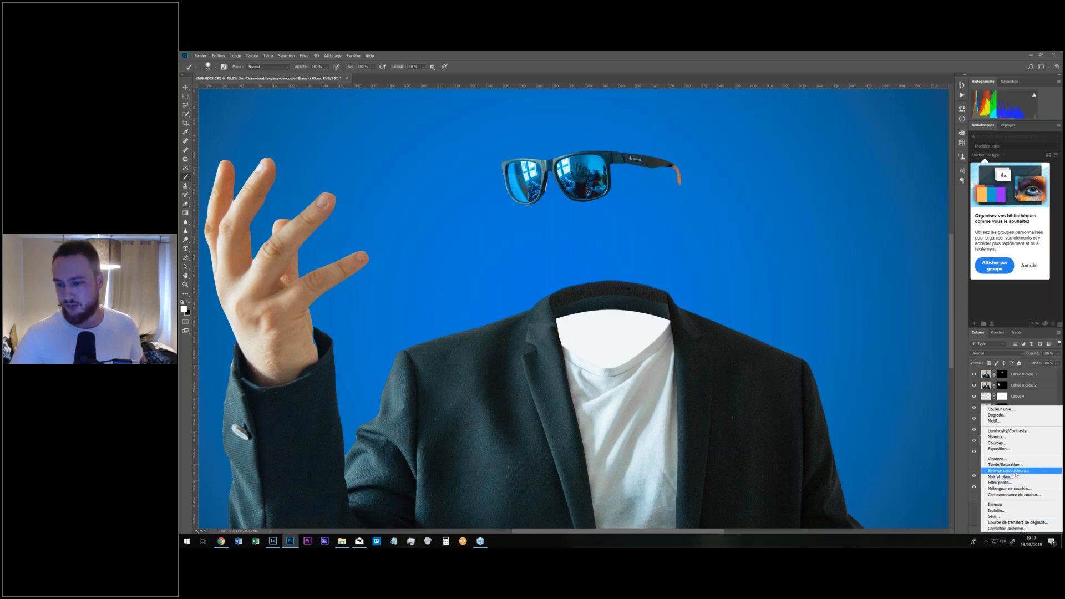
click(971, 522)
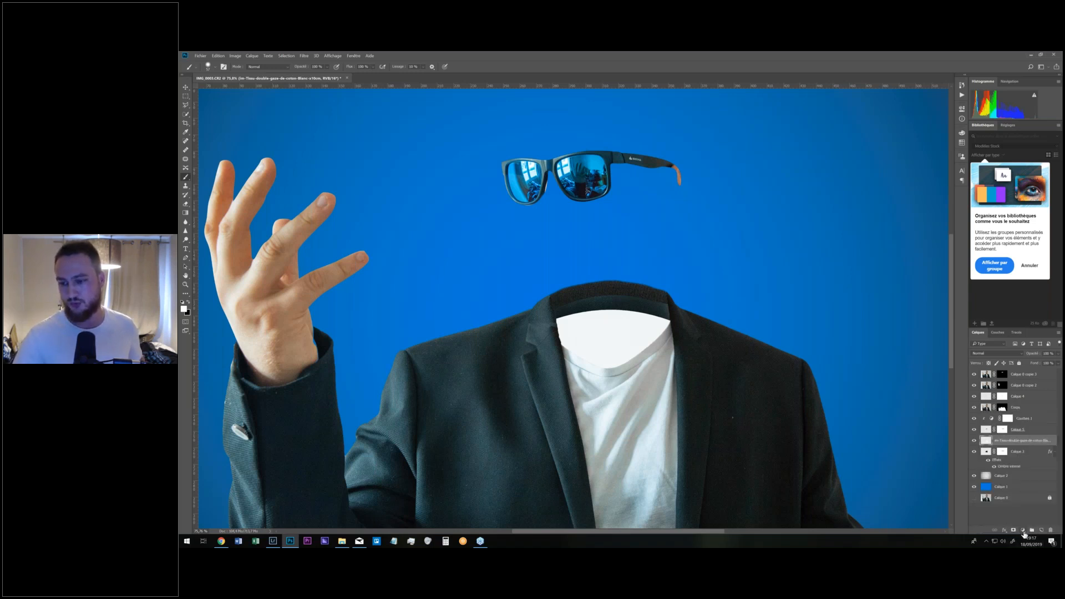
click(1023, 530)
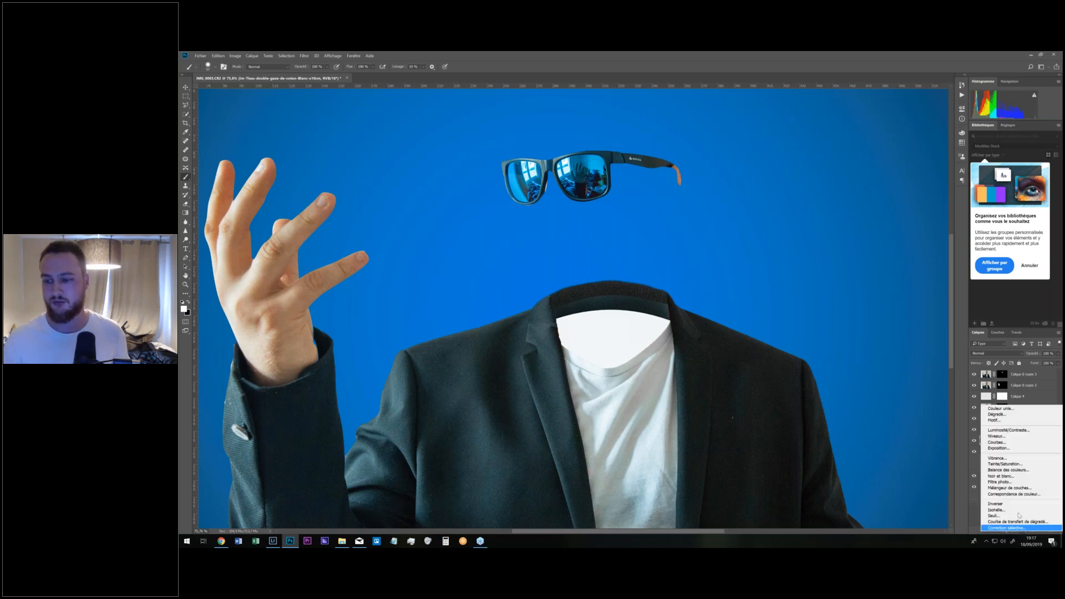
click(1008, 443)
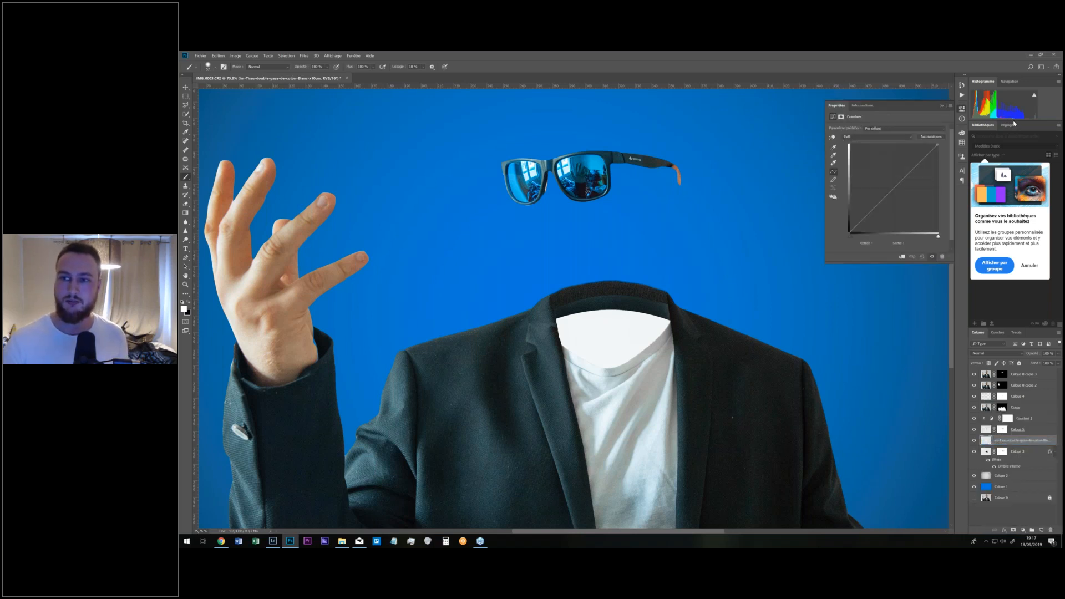
drag(938, 145, 942, 169)
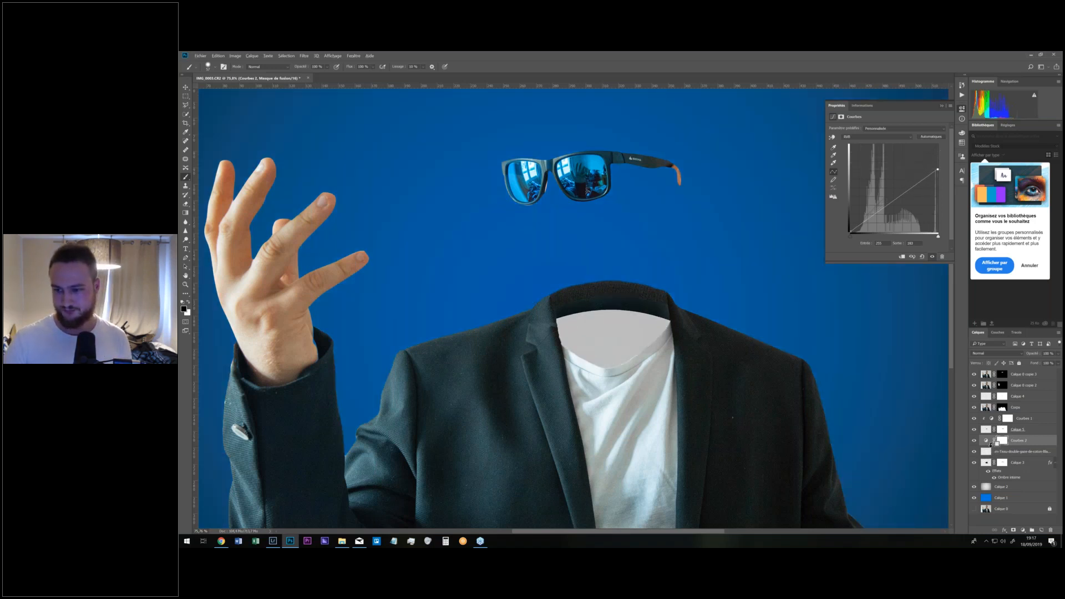
alt+click(991, 445)
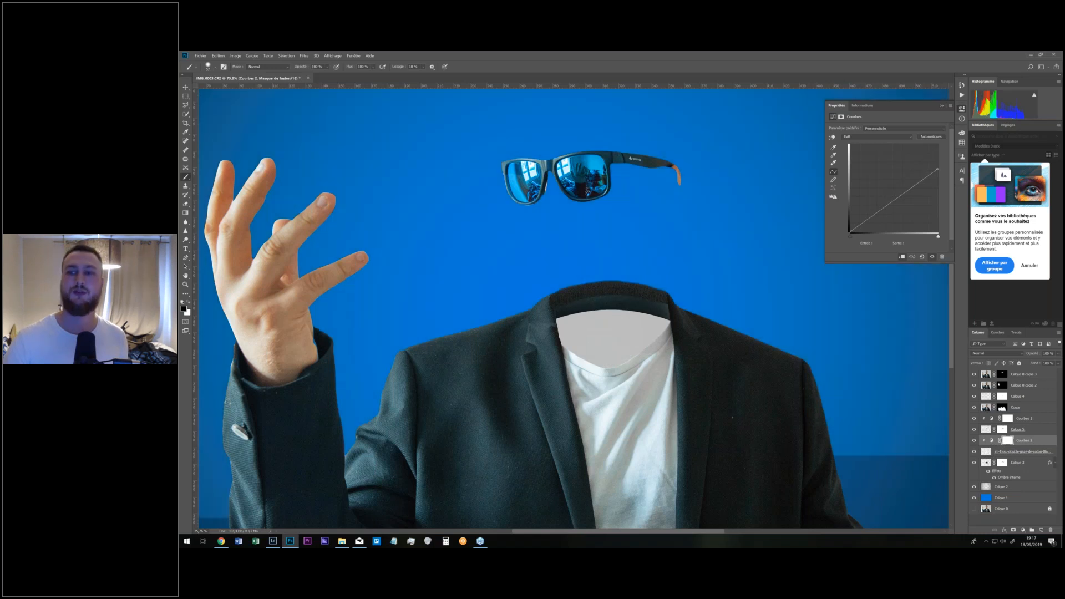
drag(937, 171, 937, 179)
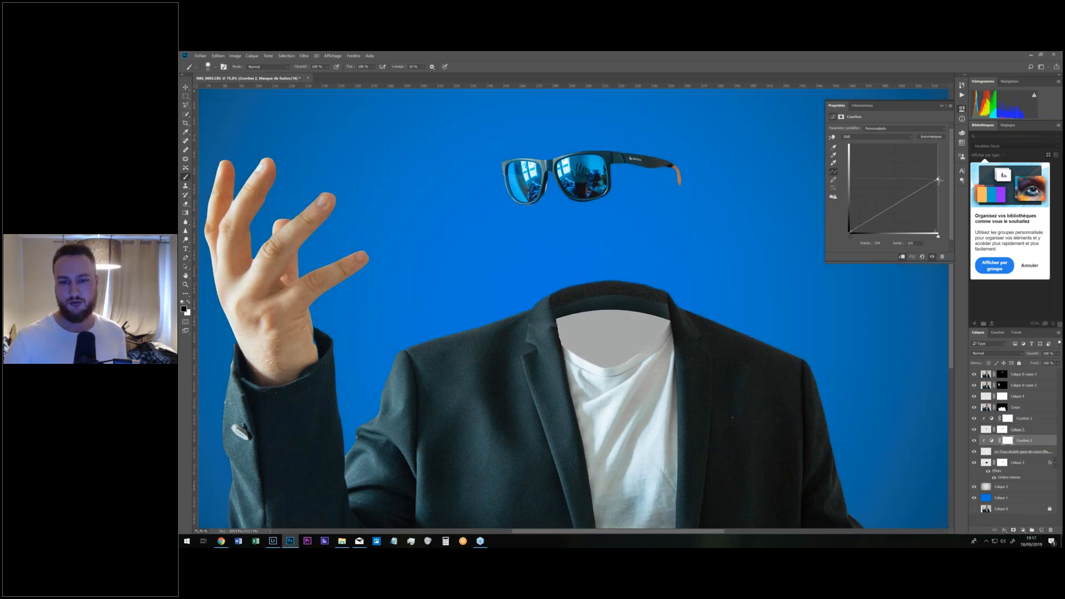
click(942, 105)
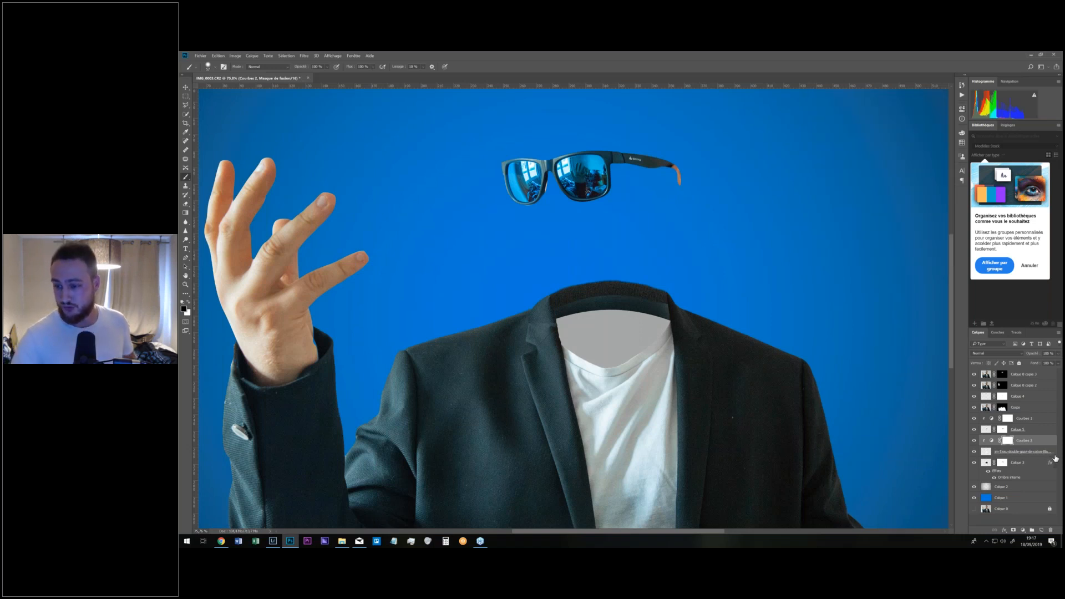
Rename the fabric texture layer as k.
double_click(1050, 452)
text(k)
key(Return)
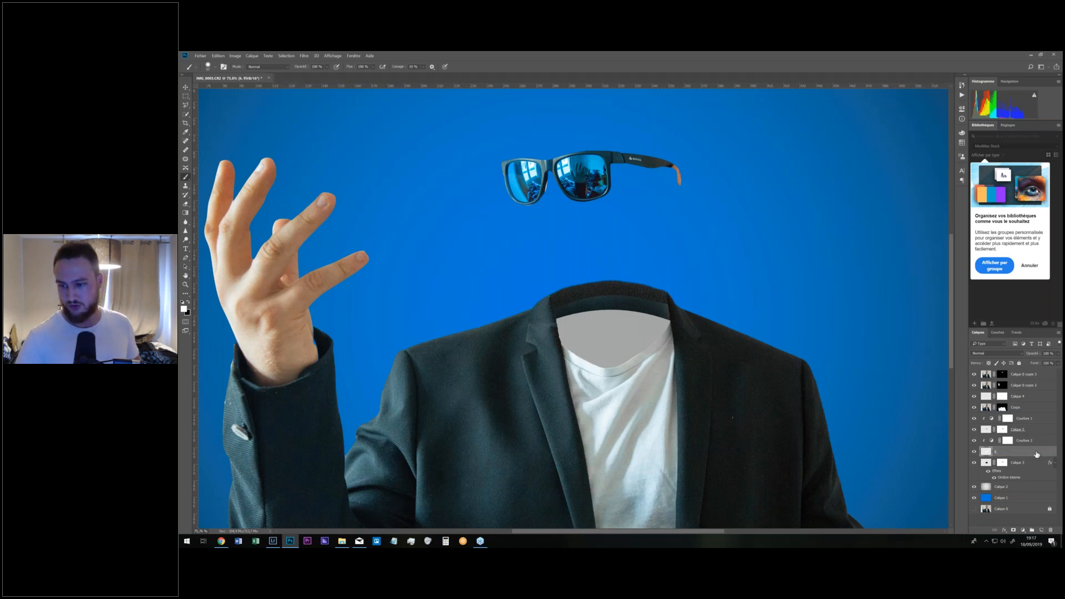
Add a white inner shadow in Normal mode to the fabric layer, increasing its opacity, distance and size to lighten the neckline's upper edge.
double_click(1030, 455)
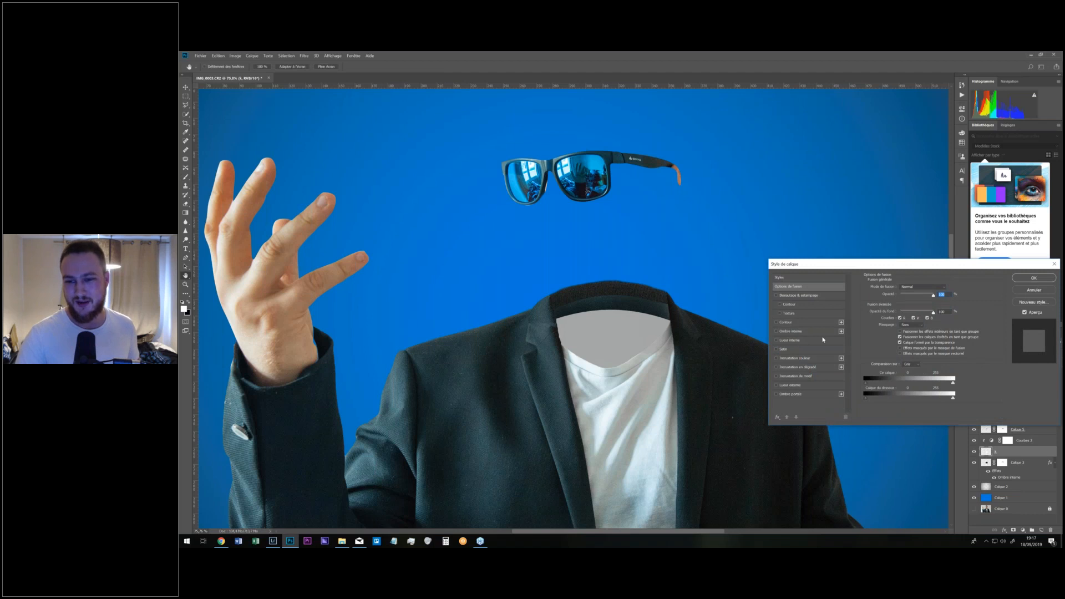
click(799, 331)
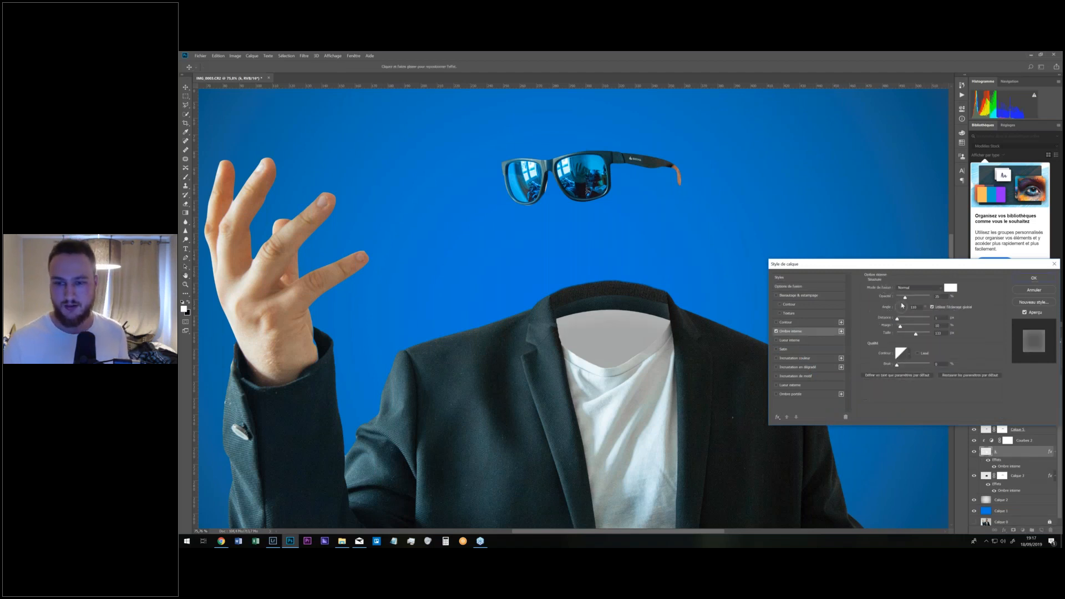
drag(905, 297, 910, 298)
drag(915, 335, 919, 298)
drag(914, 336, 909, 320)
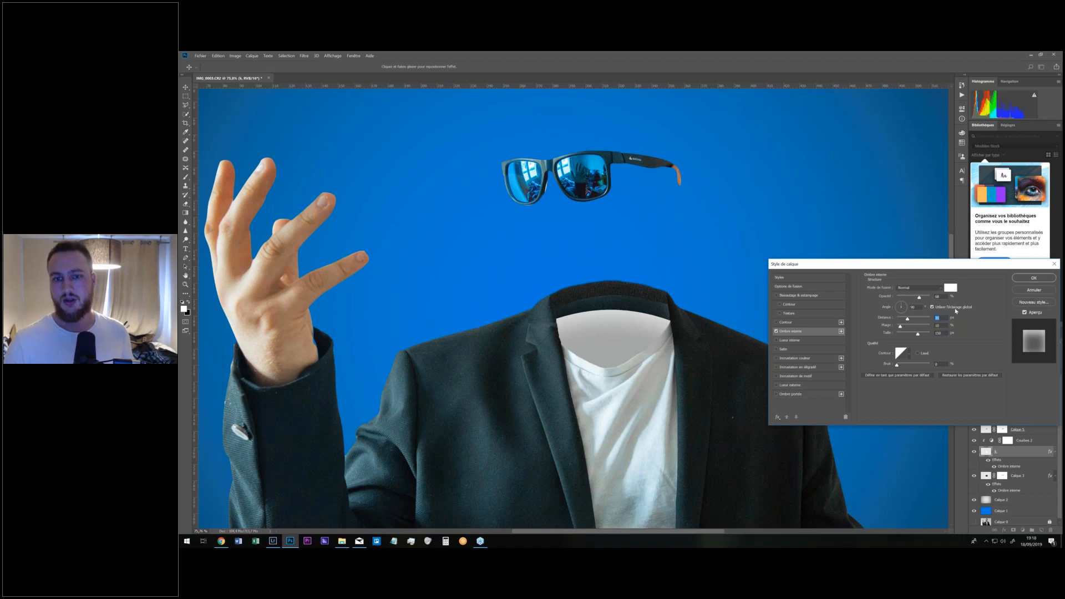
click(1034, 278)
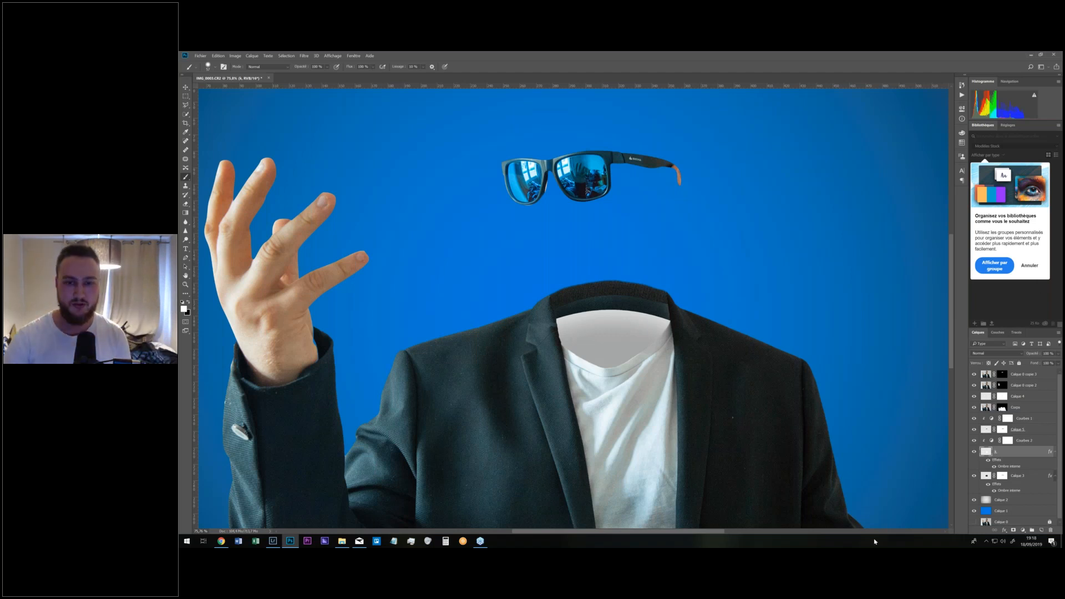
scroll(657, 363, down, 6)
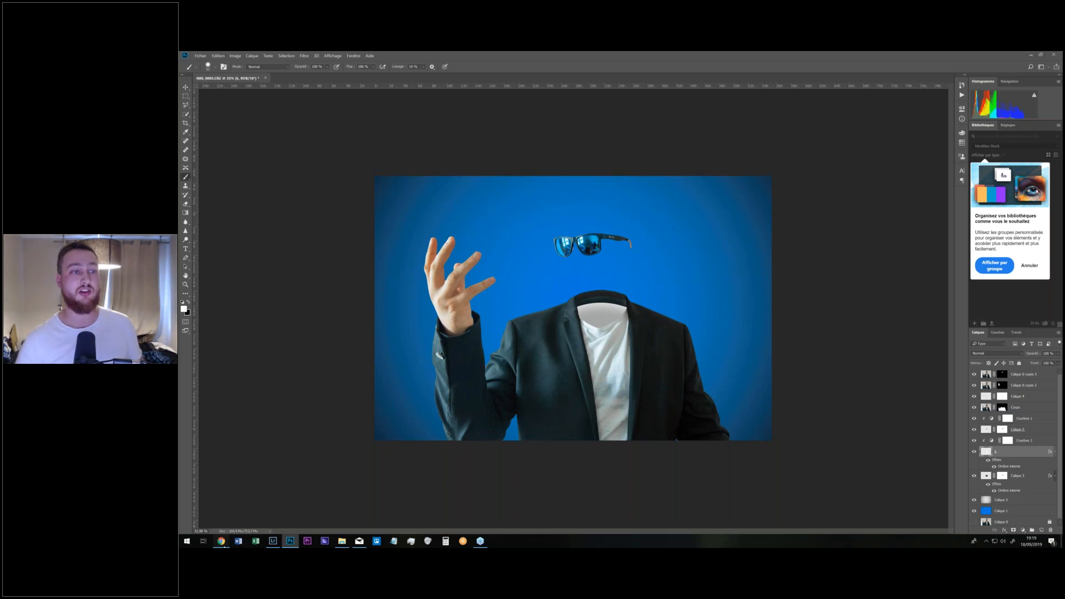
Switch to Chrome and search Google for "brush brume".
click(224, 546)
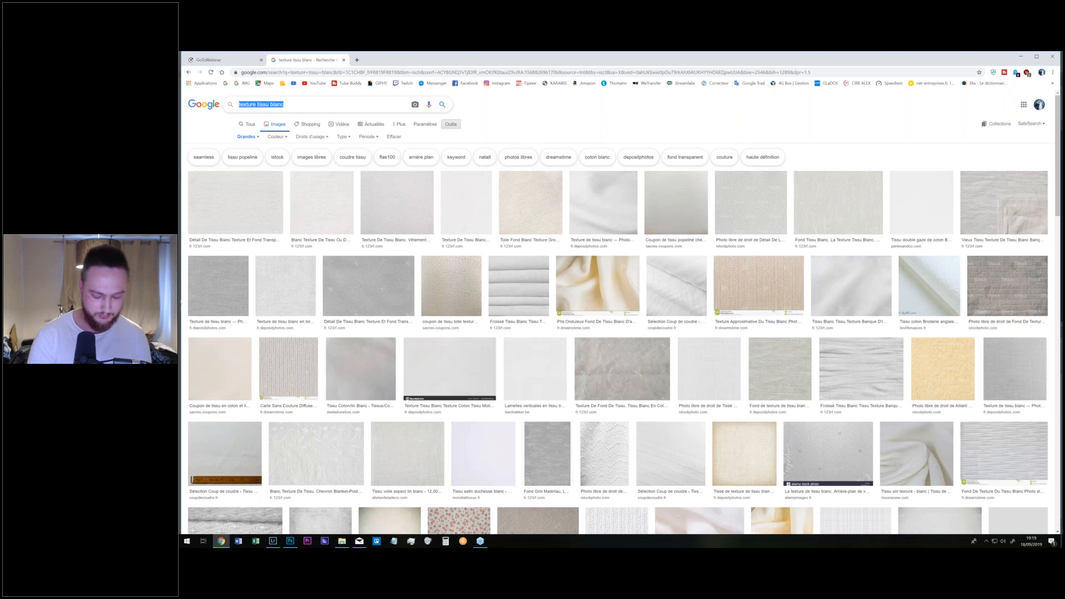
text(brus)
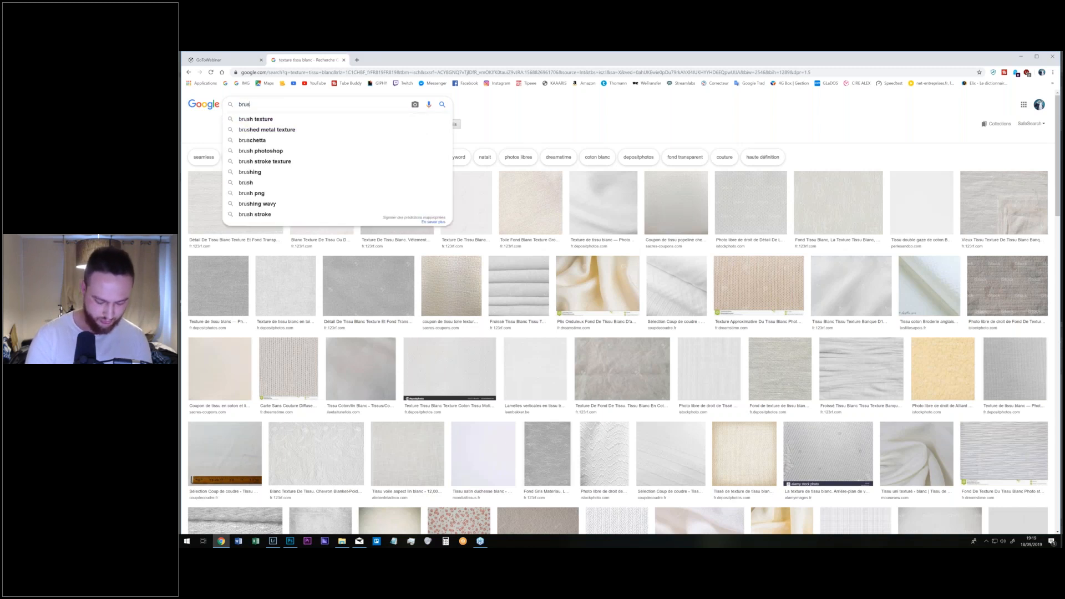
text(h bru)
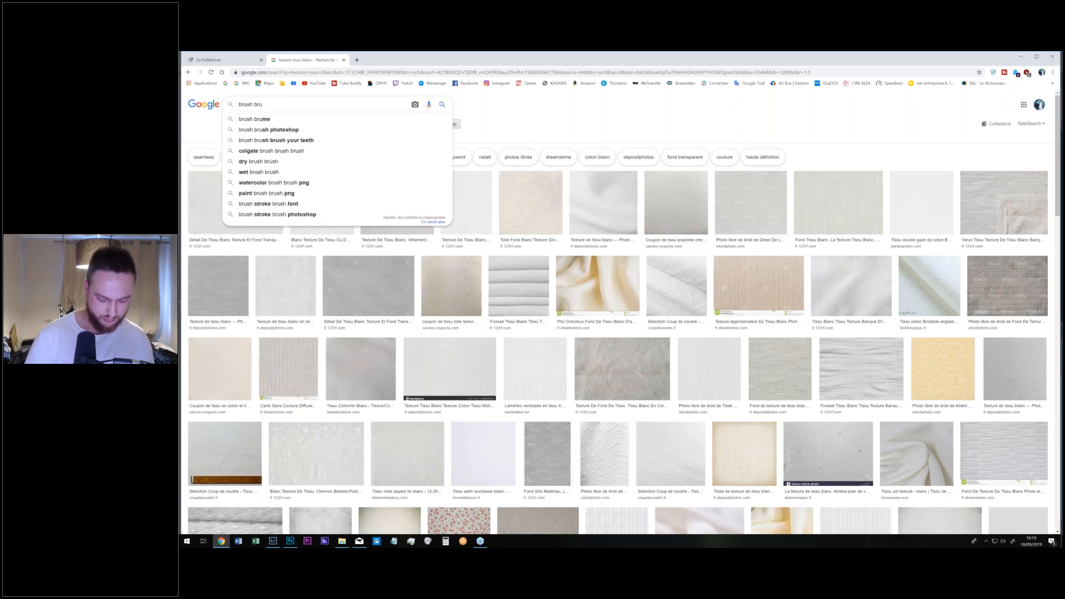
text(me)
key(Return)
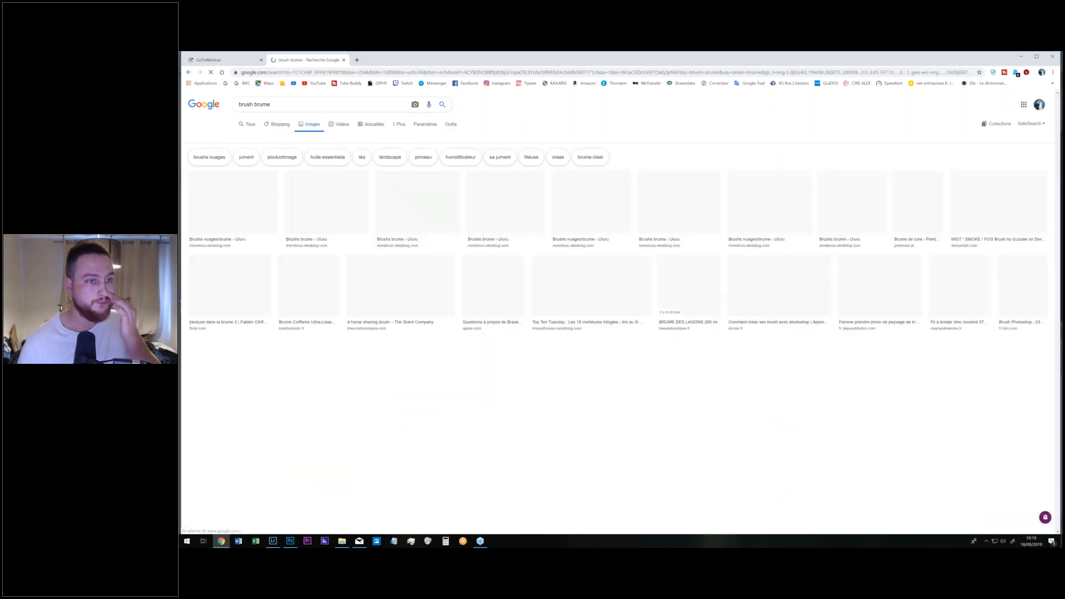
Show all web results, open Brusheezy's "Brume Gratuit Pinceaux" page and browse its fog and smoke Photoshop brushes.
click(249, 125)
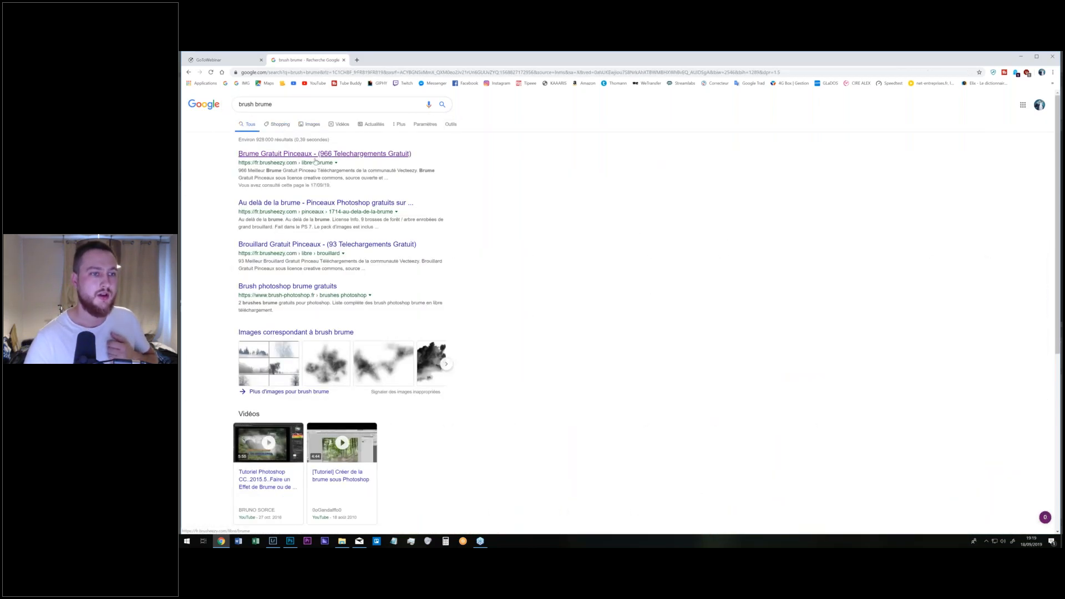
click(314, 161)
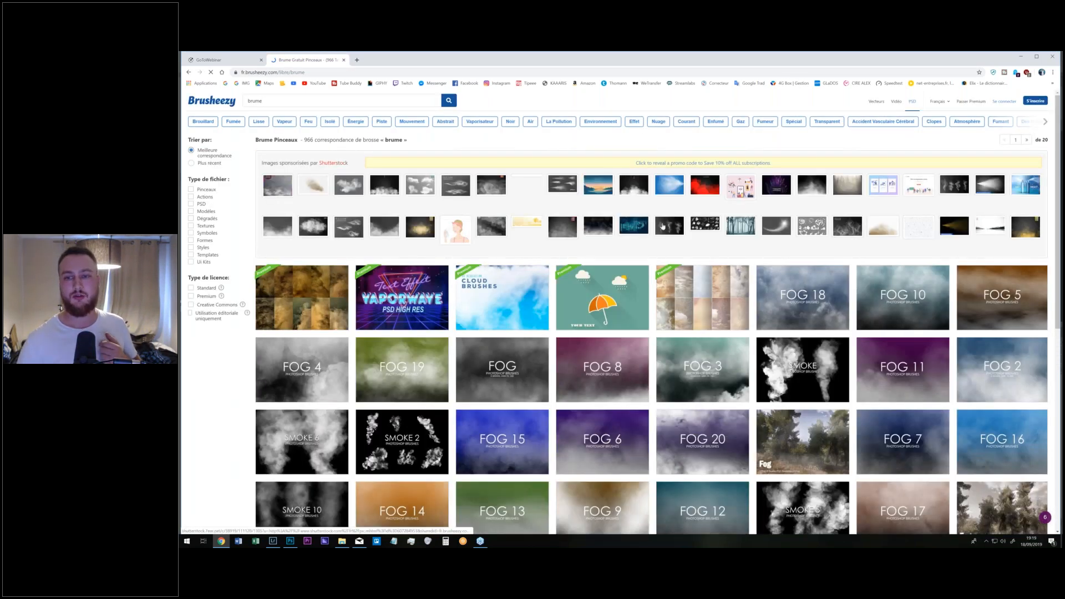
scroll(663, 225, down, 3)
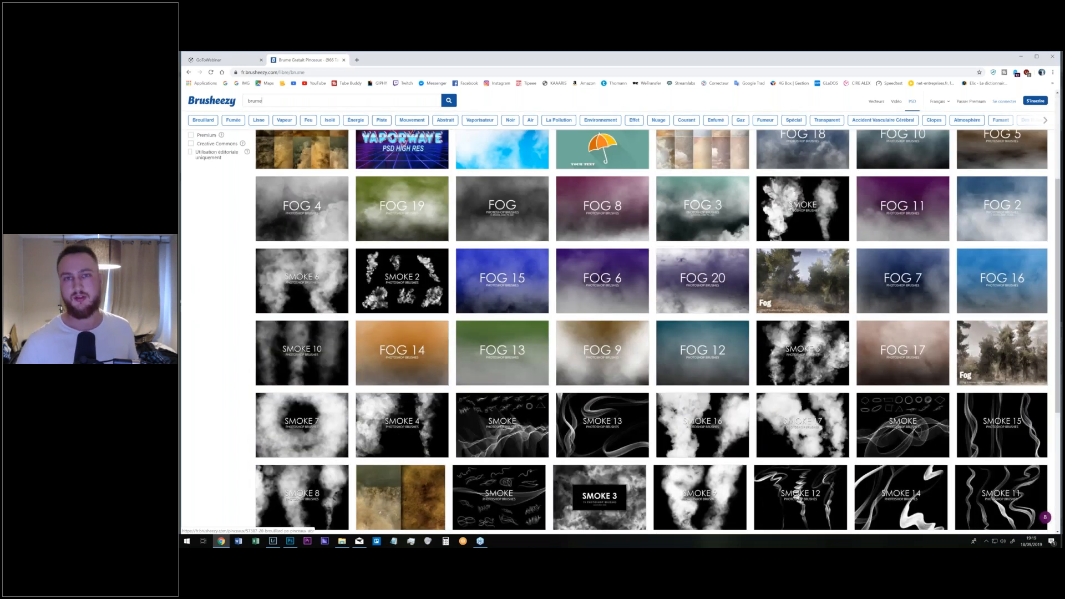
scroll(875, 230, up, 2)
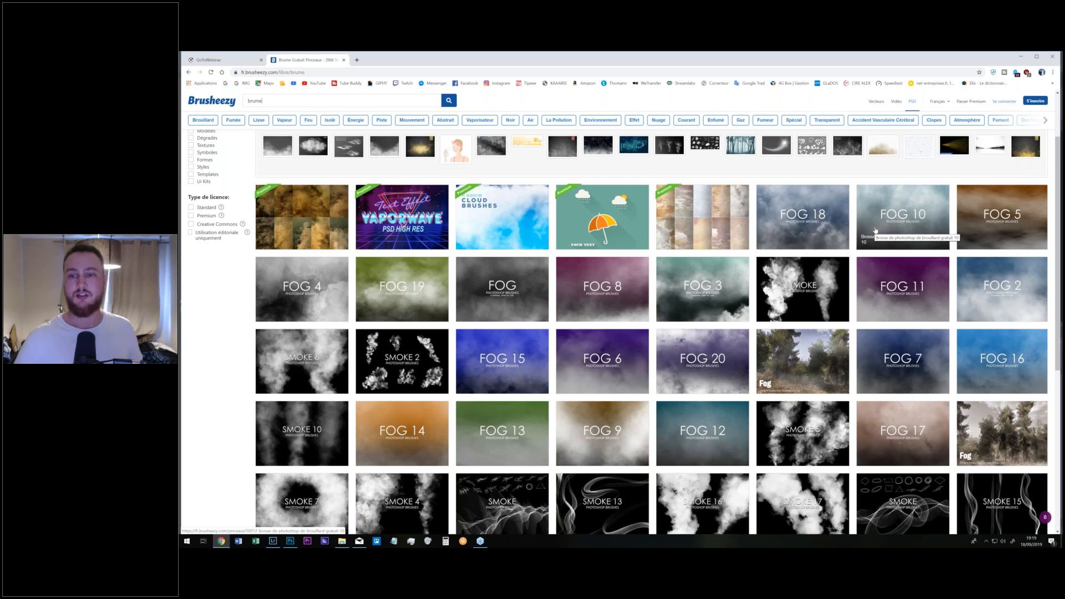
scroll(828, 253, down, 2)
scroll(828, 252, up, 2)
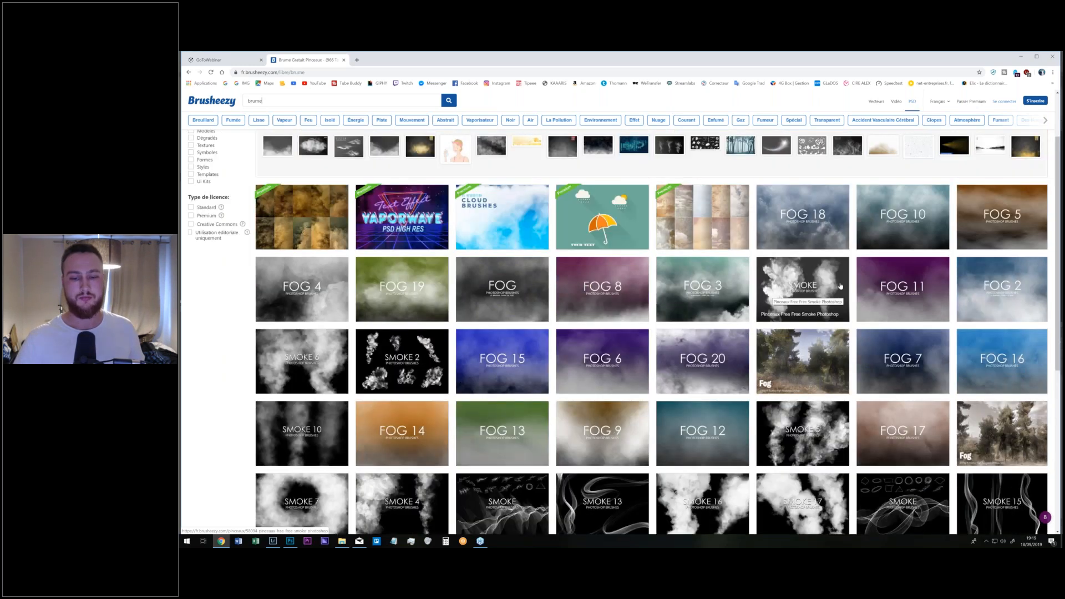
scroll(840, 286, down, 1)
scroll(611, 439, down, 1)
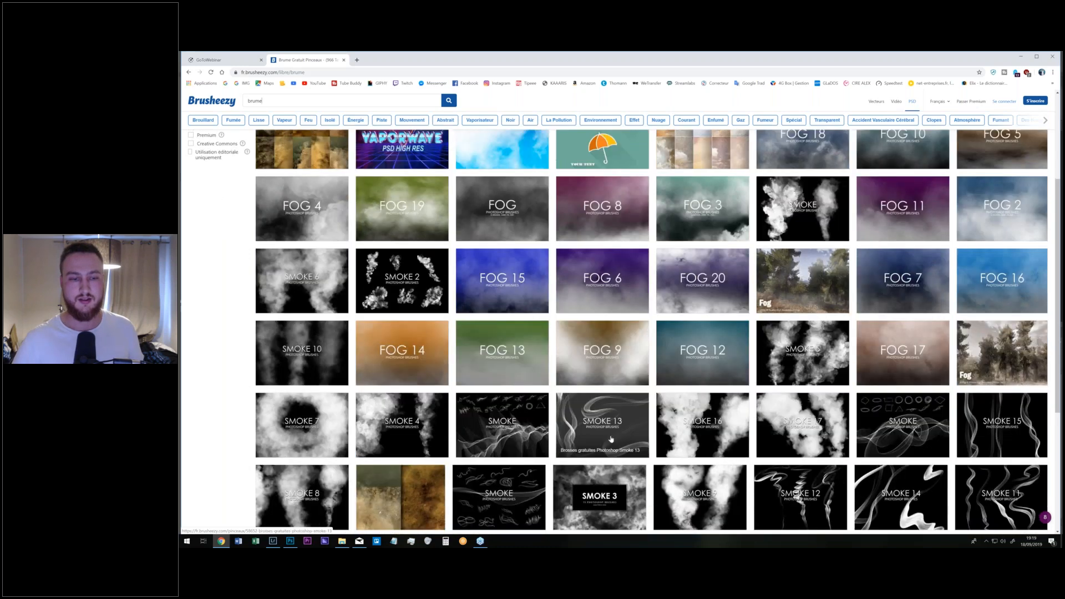
scroll(611, 440, down, 5)
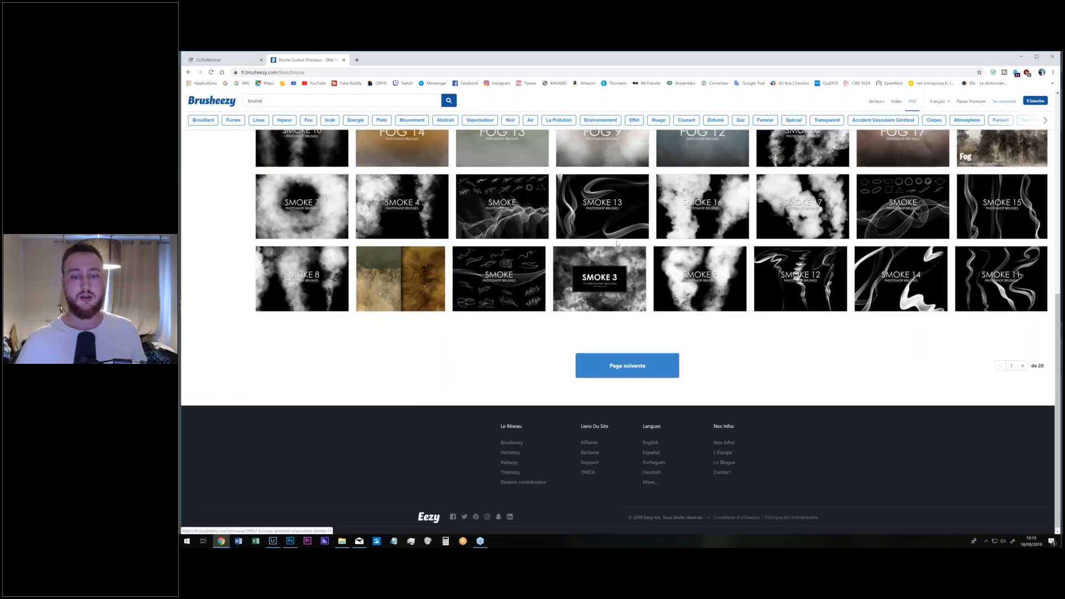
Leave the brush web page, minimise Chrome, Photoshop and Lightroom, and show the Téléchargements folder in File Explorer.
scroll(614, 242, up, 3)
scroll(614, 242, up, 5)
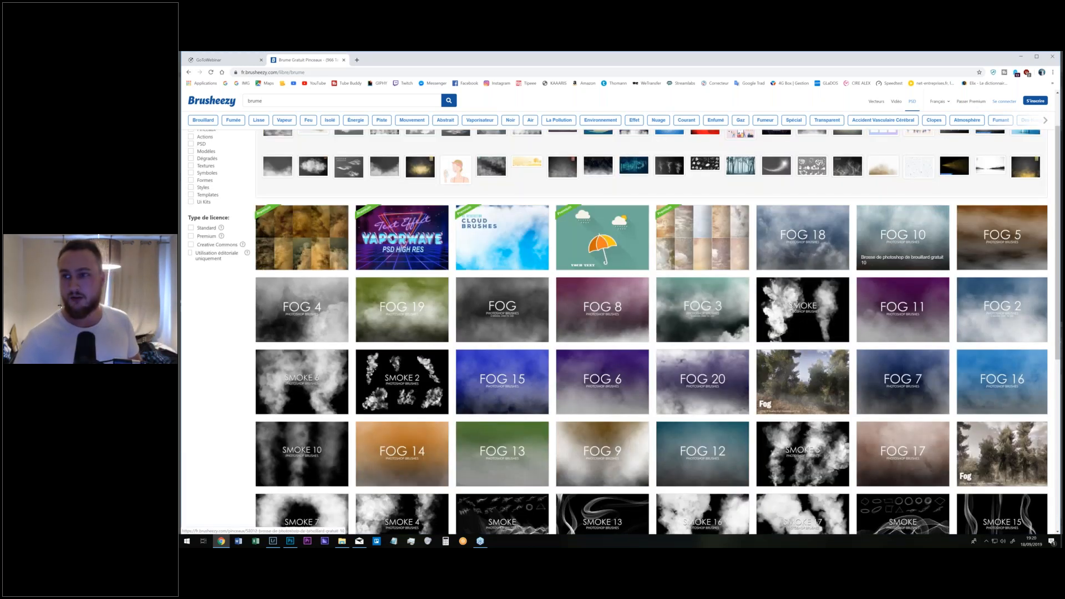
click(1021, 56)
click(1029, 56)
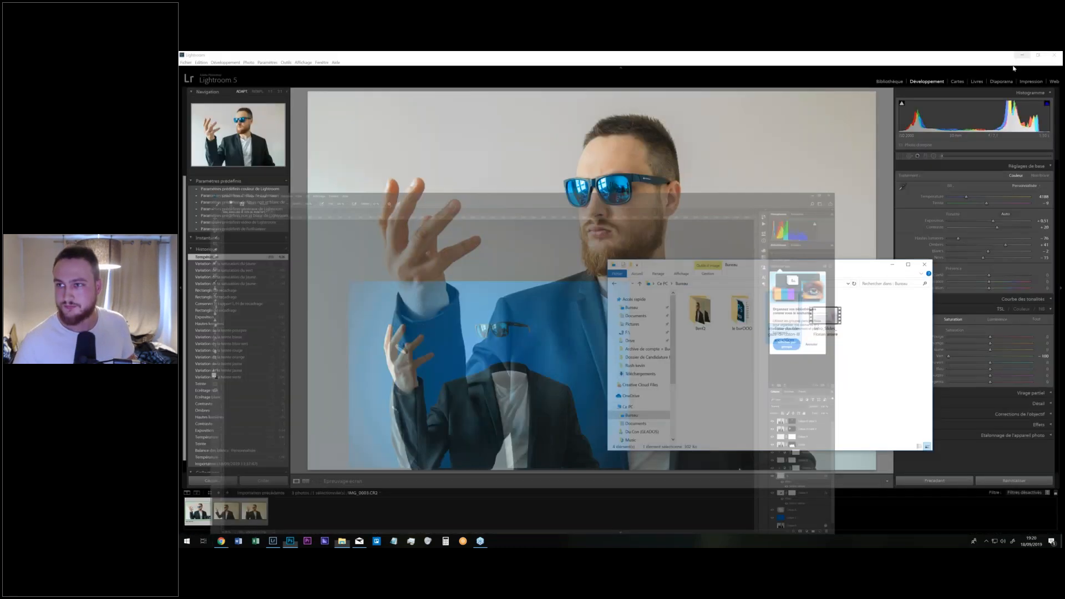
click(1027, 54)
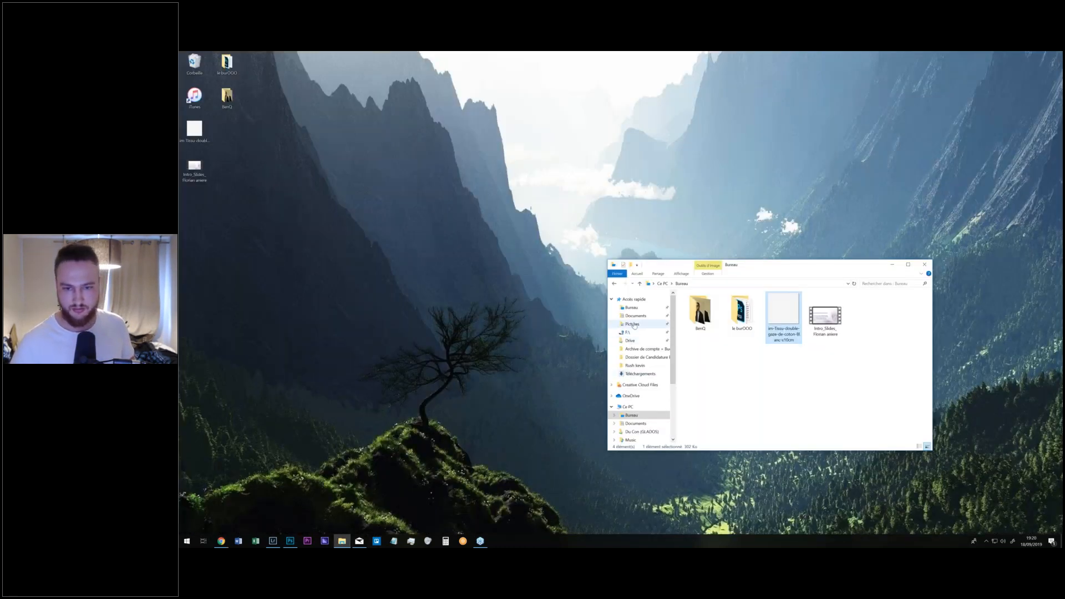
click(638, 373)
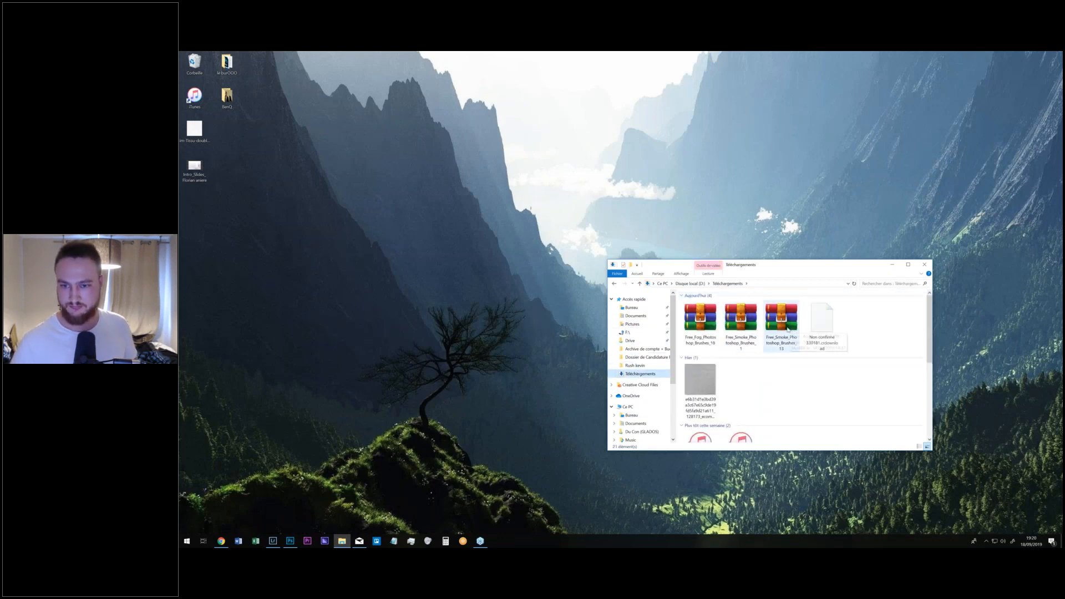
Open the Free_Fog_Photoshop_Brushes_18 archive and load its ABR brush file into Photoshop.
double_click(714, 328)
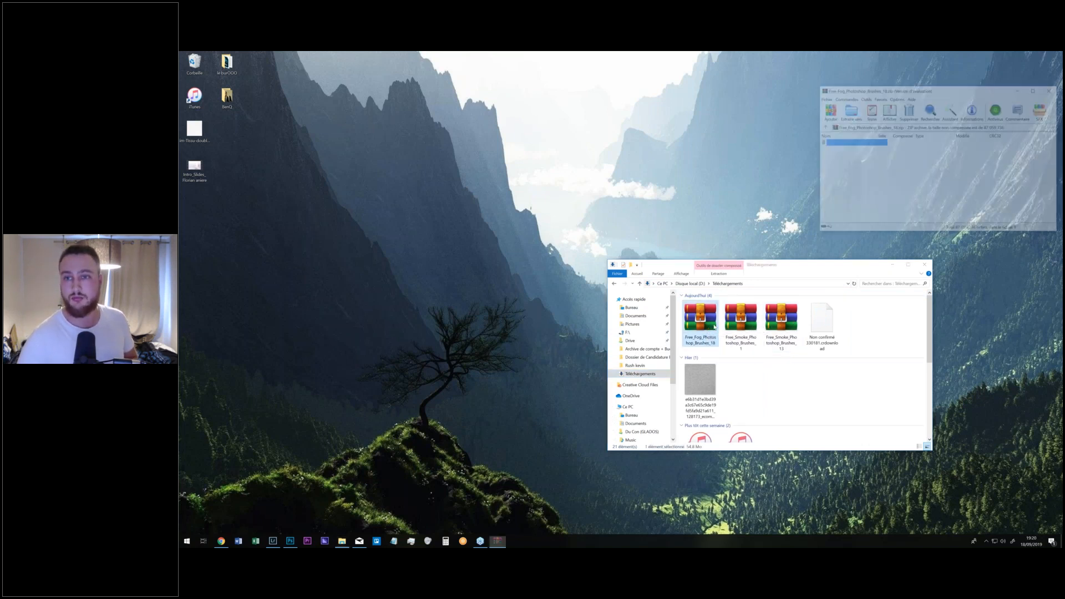
click(991, 137)
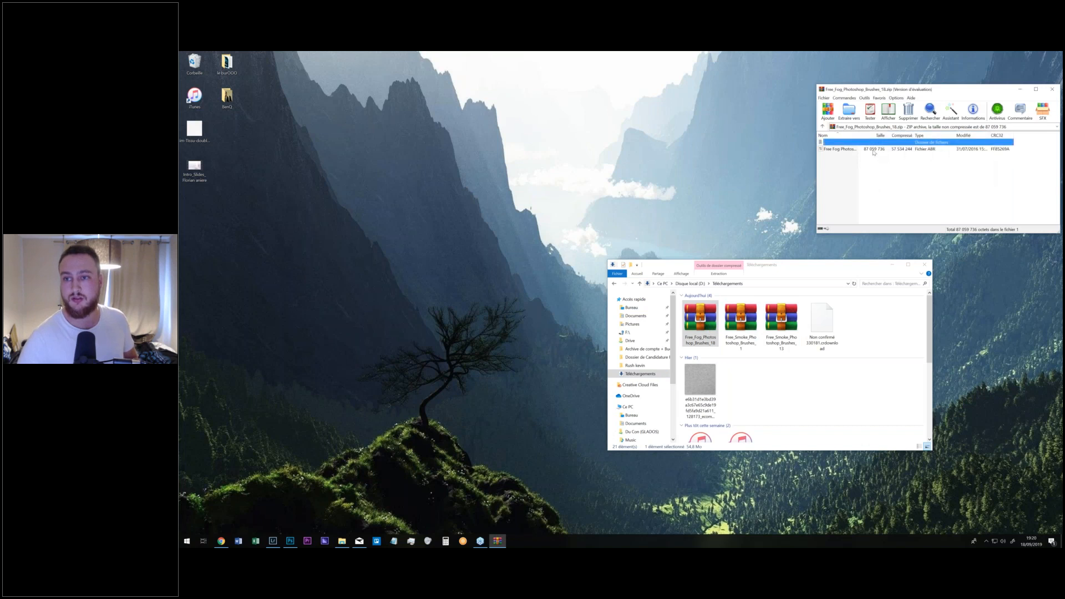
double_click(875, 150)
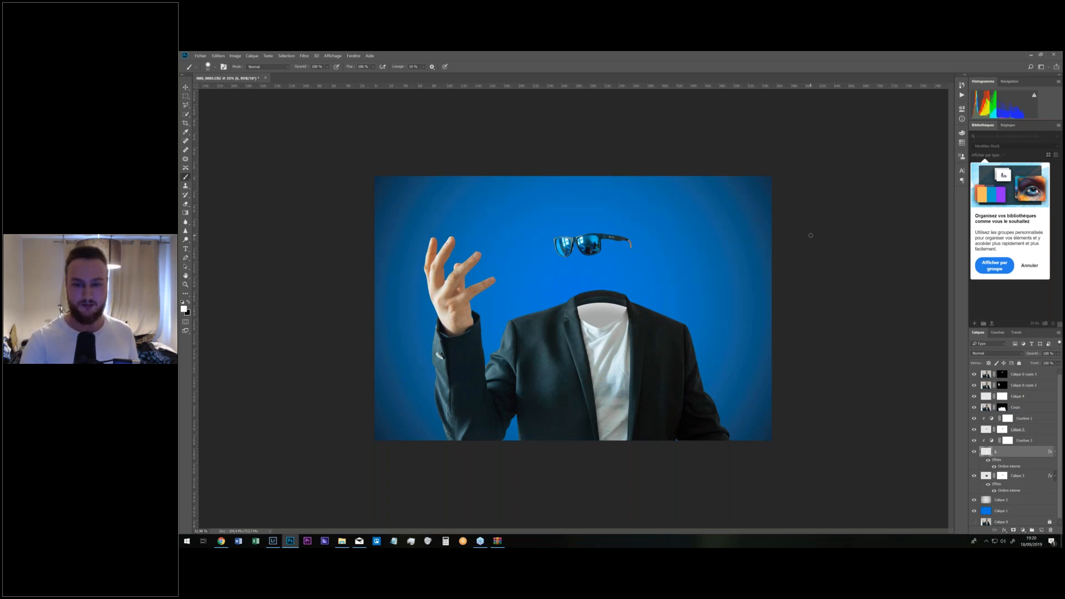
Pick a large fog brush in the brush settings and add a new empty layer above all the others.
key(F5)
mouse_move(382, 145)
mouse_down()
mouse_move(604, 166)
mouse_move(618, 221)
mouse_up()
scroll(618, 220, down, 2)
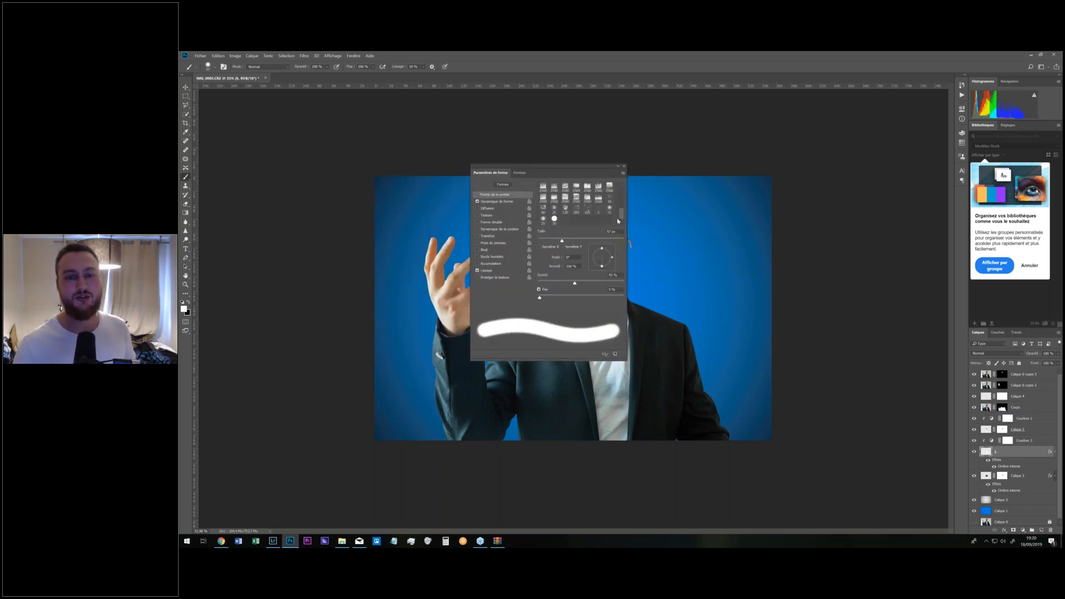
click(564, 188)
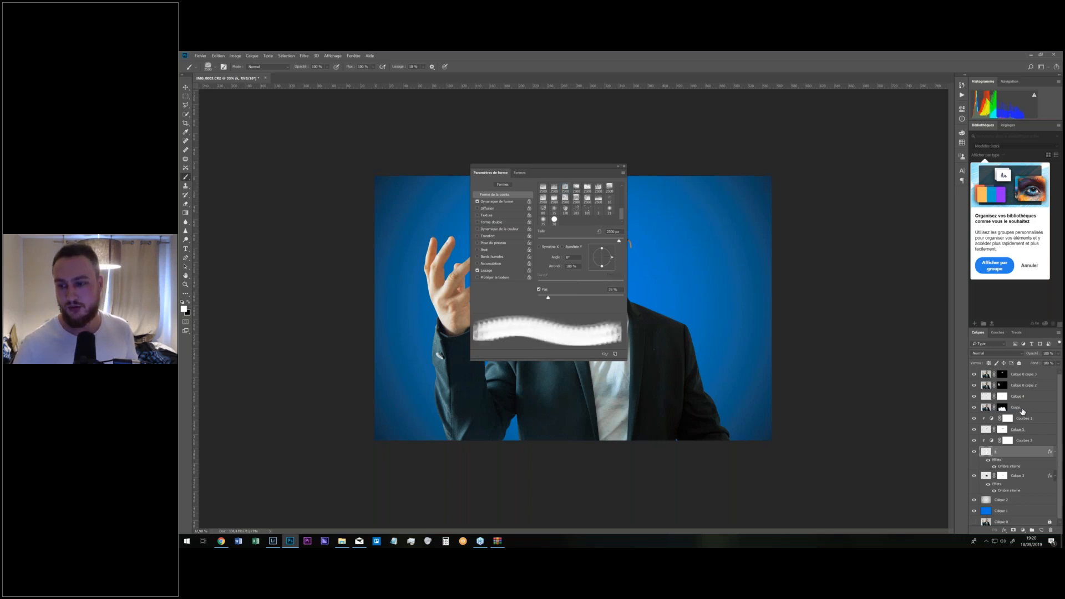
key(ctrl+shift+alt+n)
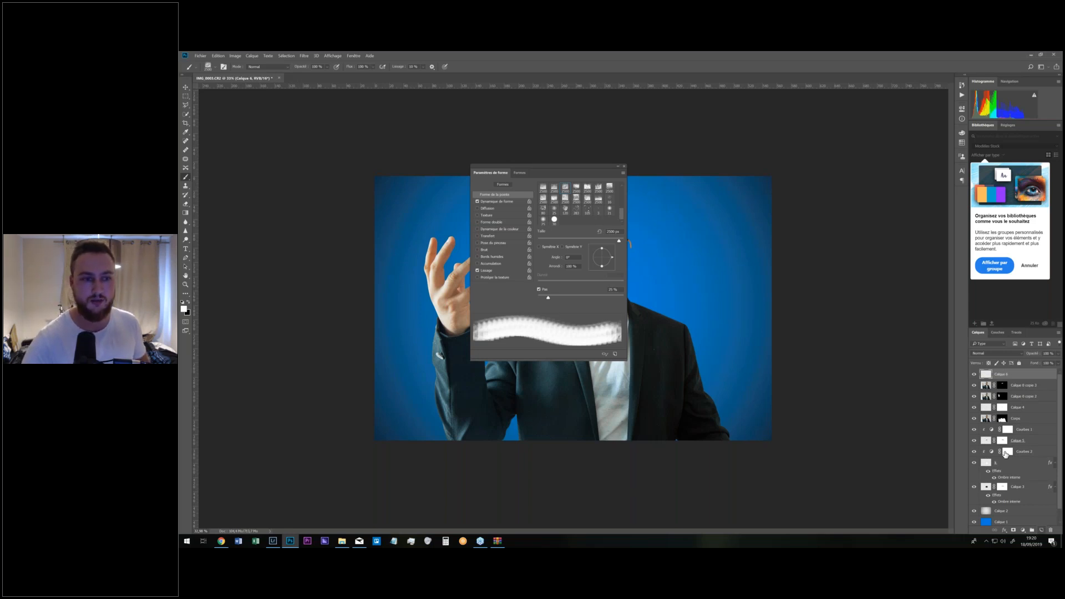
drag(582, 167, 346, 185)
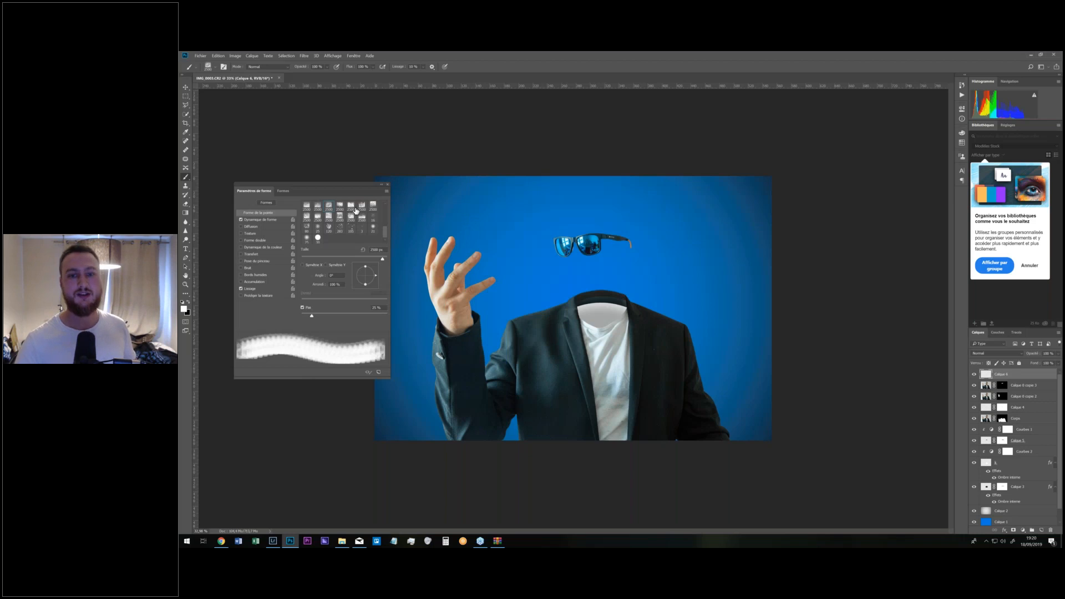
Try a dense cloud-like fog brush with one stamp over the sunglasses and neckline.
click(355, 207)
click(580, 282)
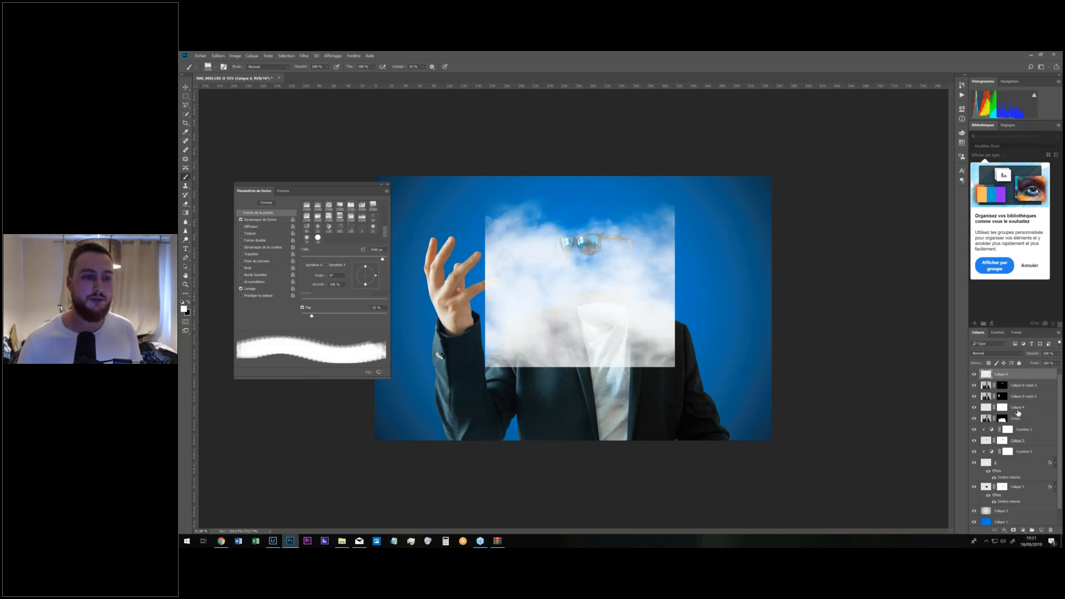
key(ctrl+z)
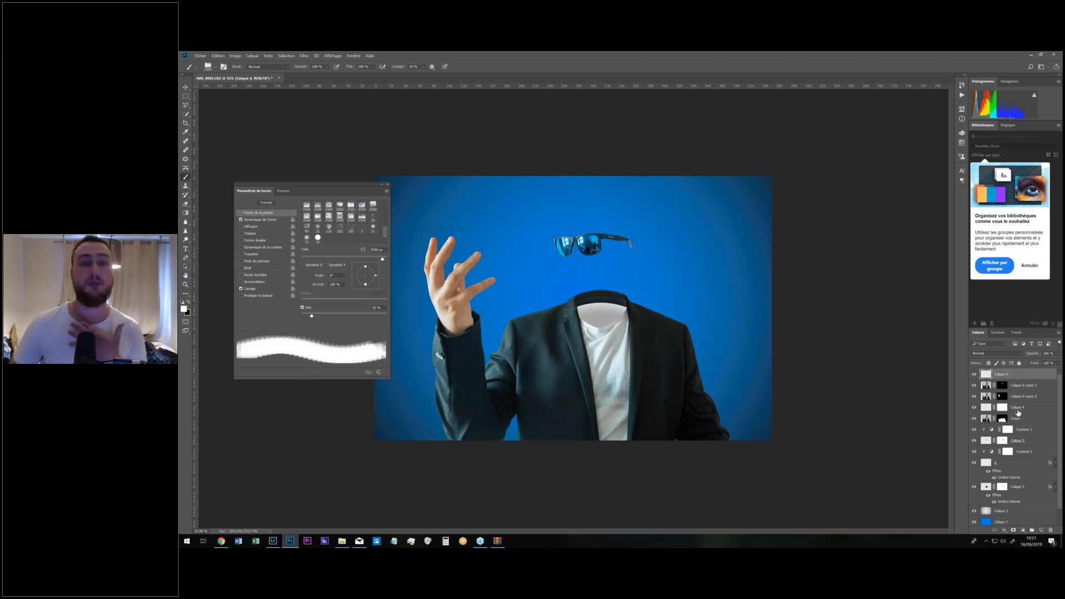
Choose the thin smoke wisp brush, test it beside the sunglasses, and enlarge the brush tip.
scroll(387, 225, up, 3)
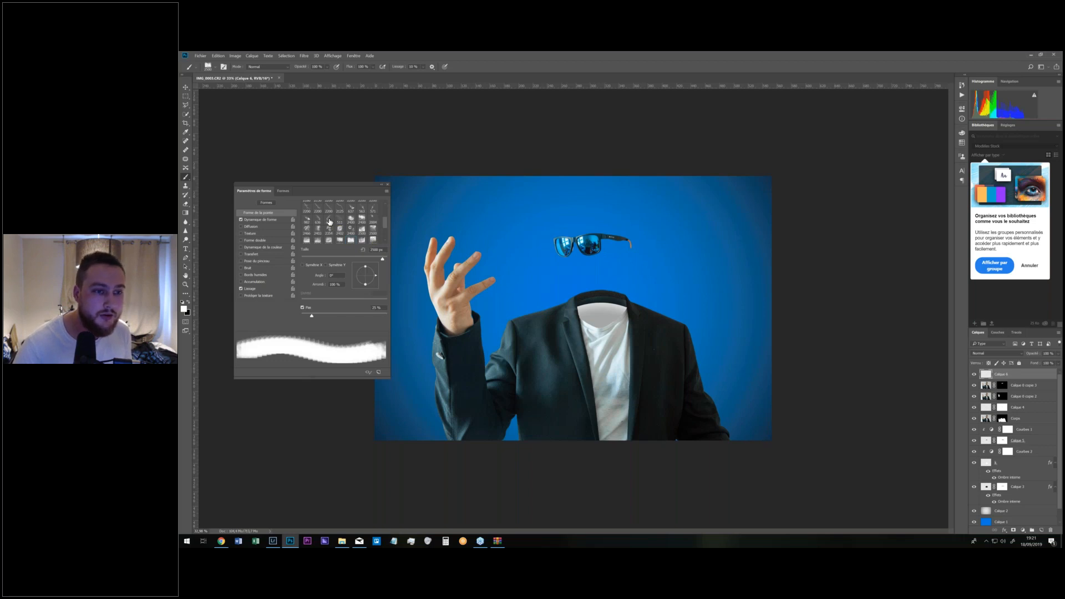
click(329, 221)
click(673, 258)
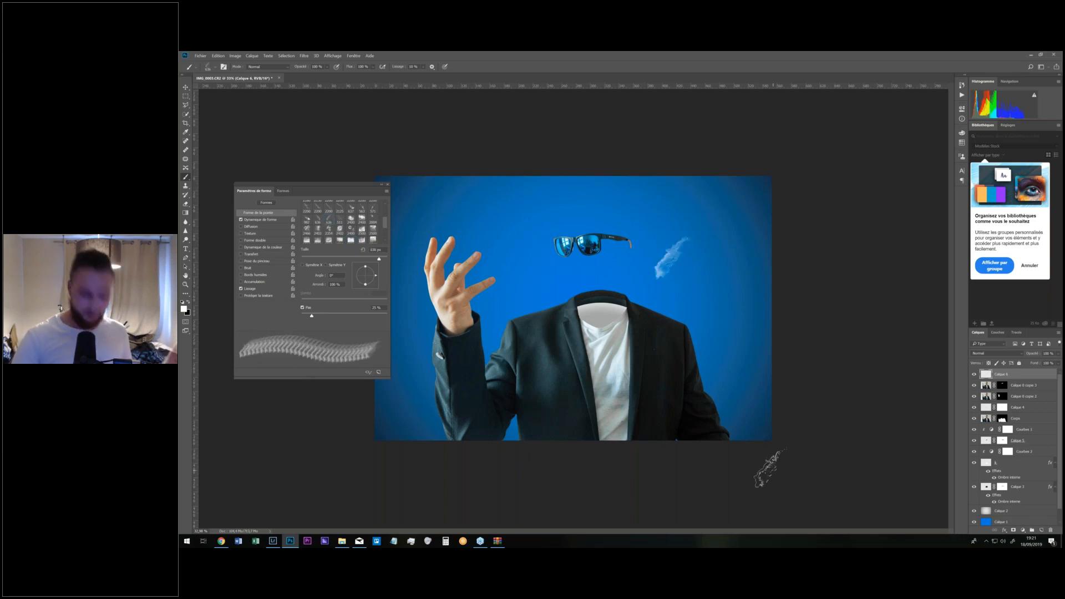
key(ctrl+z)
drag(600, 286, 689, 283)
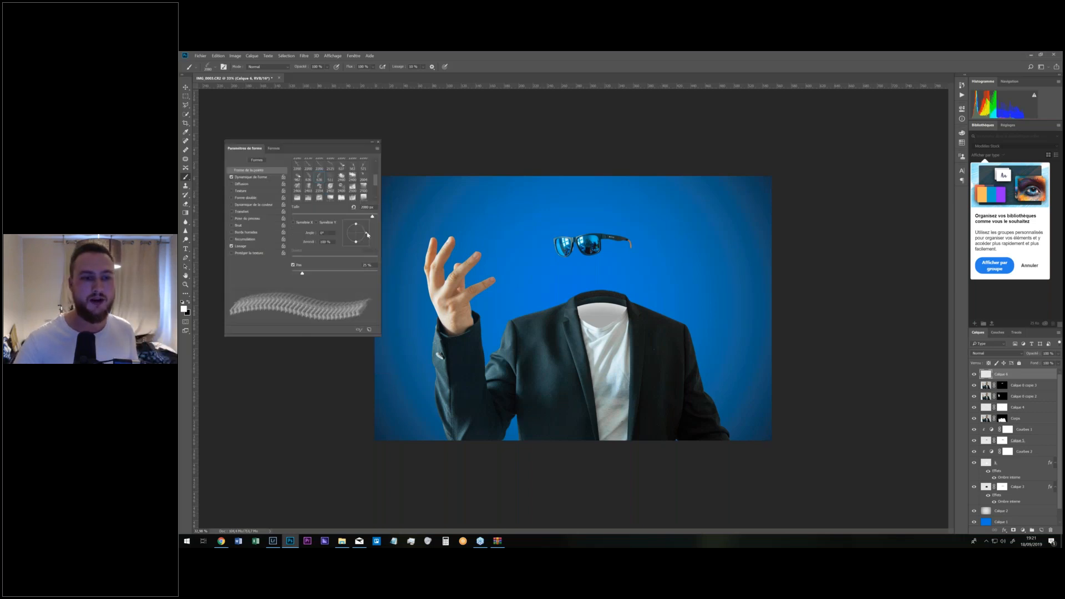
Rotate the smoke brush's tip angle and stamp one tall white plume beside the sunglasses and jacket shoulder.
drag(366, 232, 367, 227)
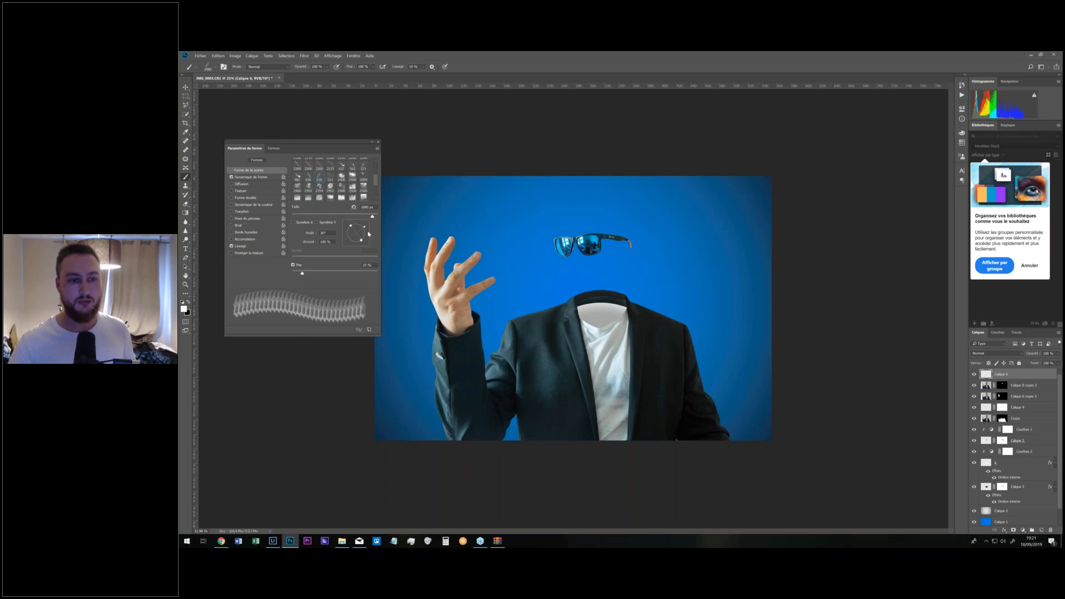
click(349, 240)
click(697, 295)
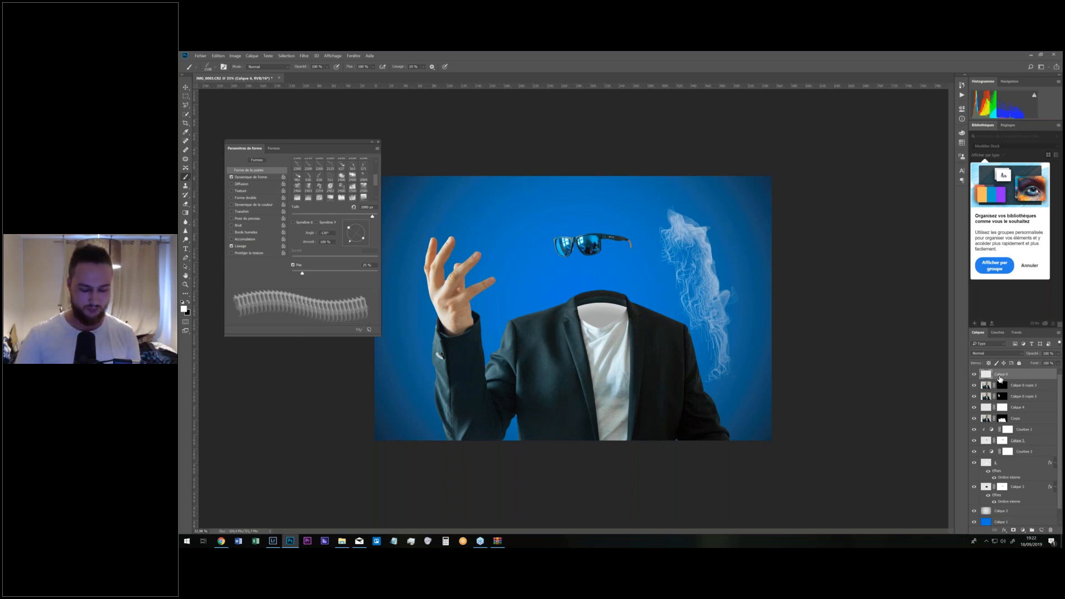
key(ctrl+z)
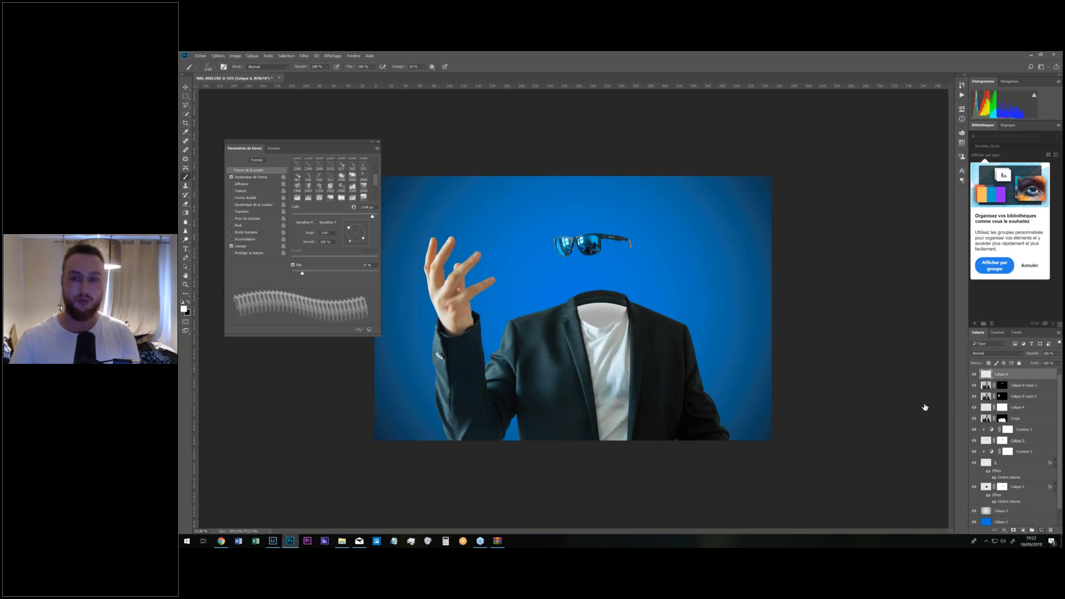
key(ctrl+shift+z)
Transform the smoke plume, shifting it closer to the sunglasses and tilting it.
key(ctrl+t)
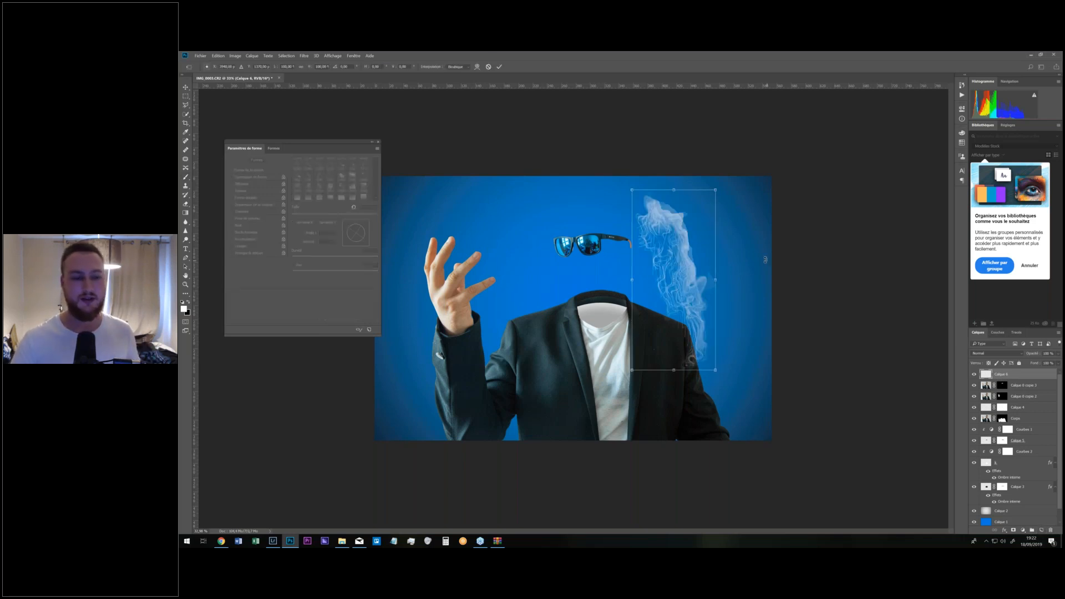
drag(761, 239, 721, 291)
key(Return)
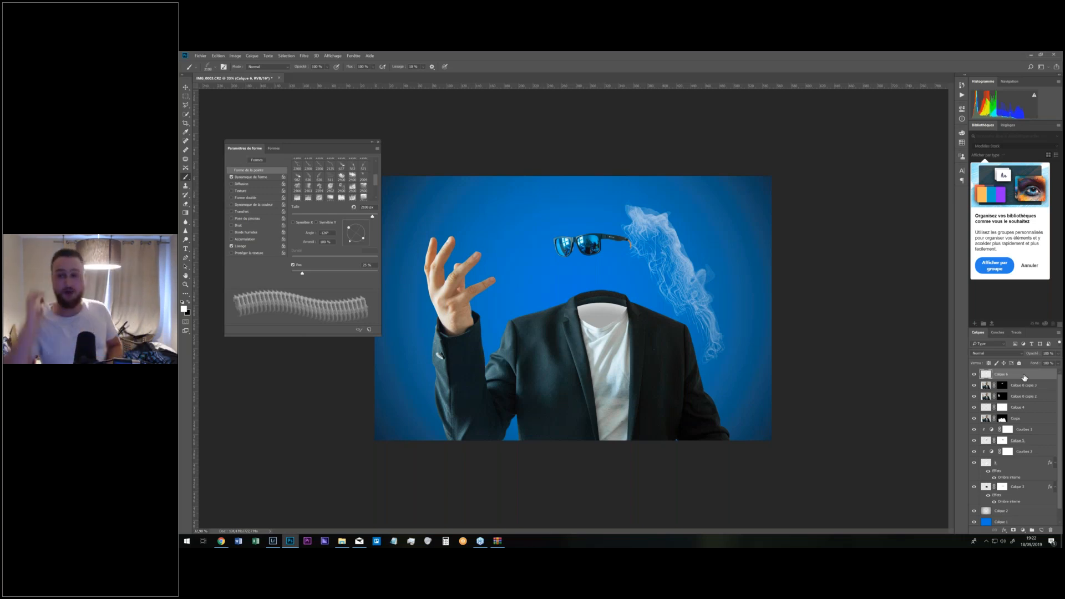
Move the smoke layer below the body layer and rotate the plume so it rises from the collar behind the sunglasses.
drag(1024, 377, 1023, 426)
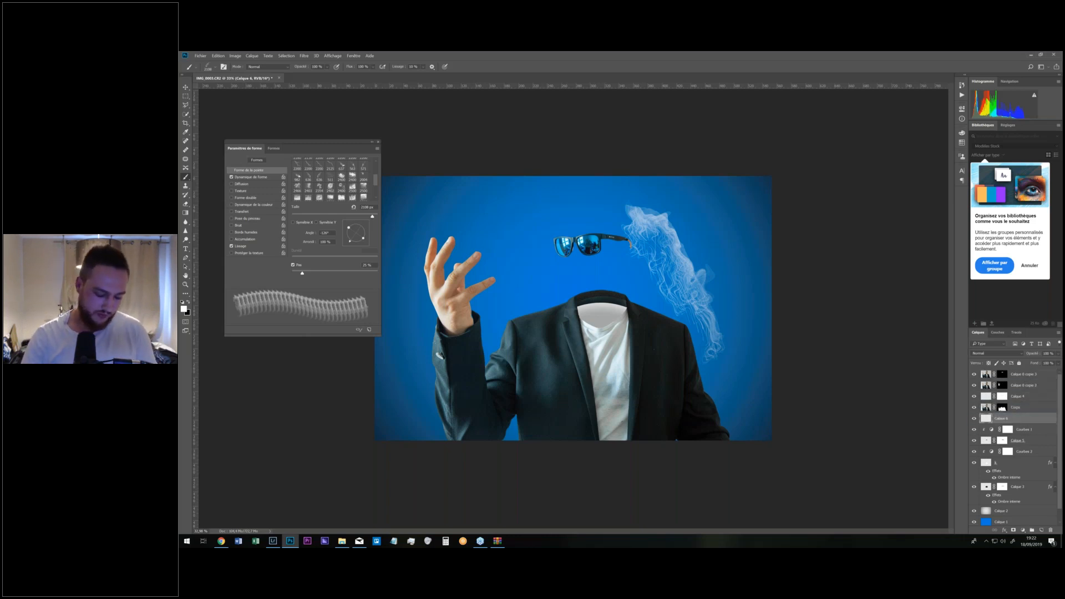
key(ctrl+t)
drag(788, 266, 616, 282)
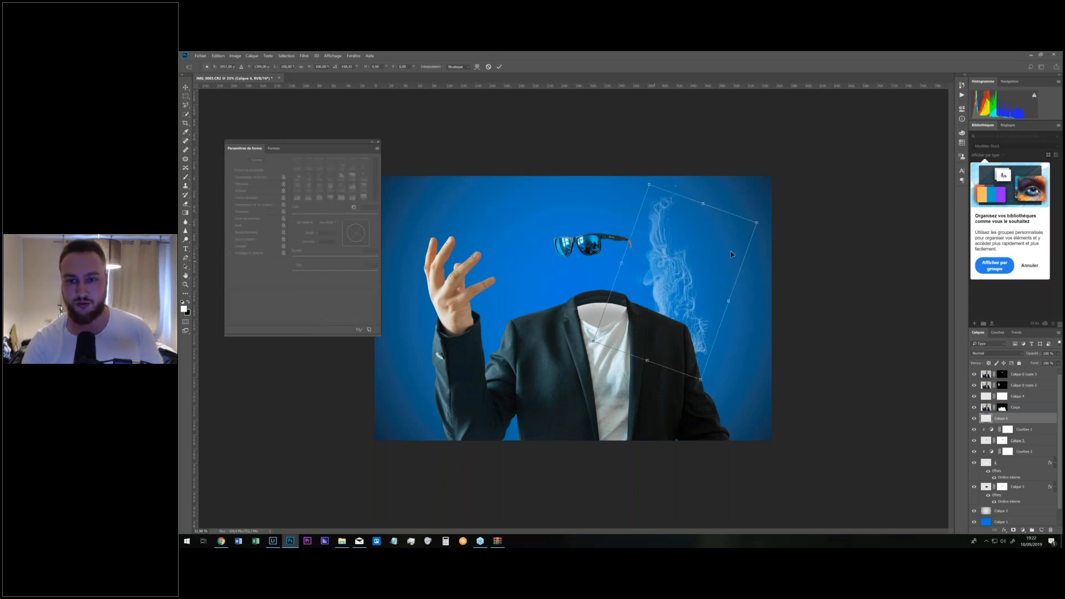
drag(779, 239, 782, 260)
drag(644, 266, 586, 248)
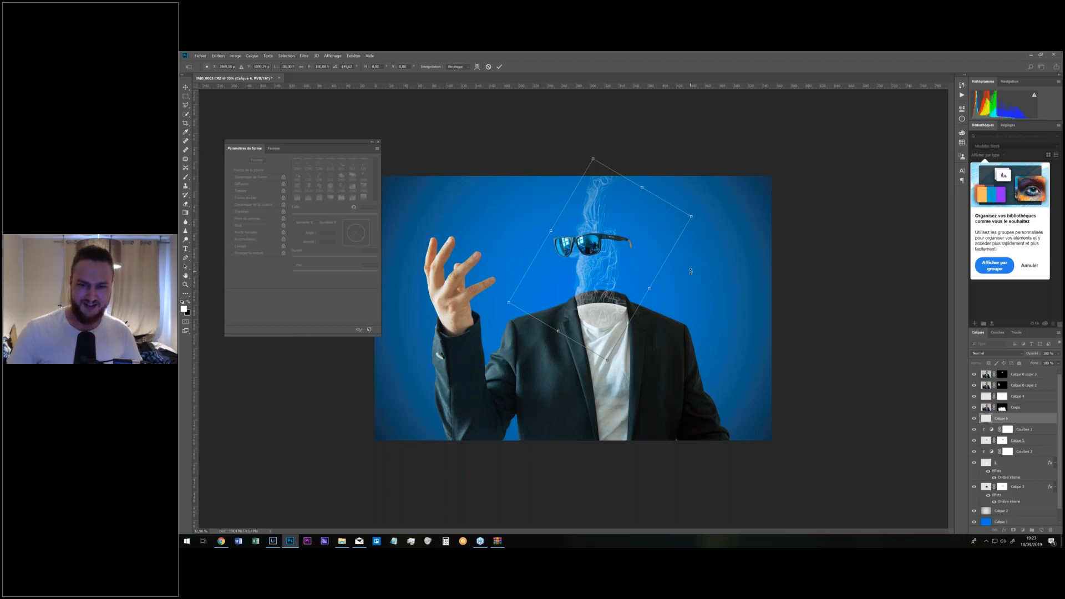
Add a new top layer and stamp an enlarged puff from another smoke brush beside the raised hand's fingers.
key(b)
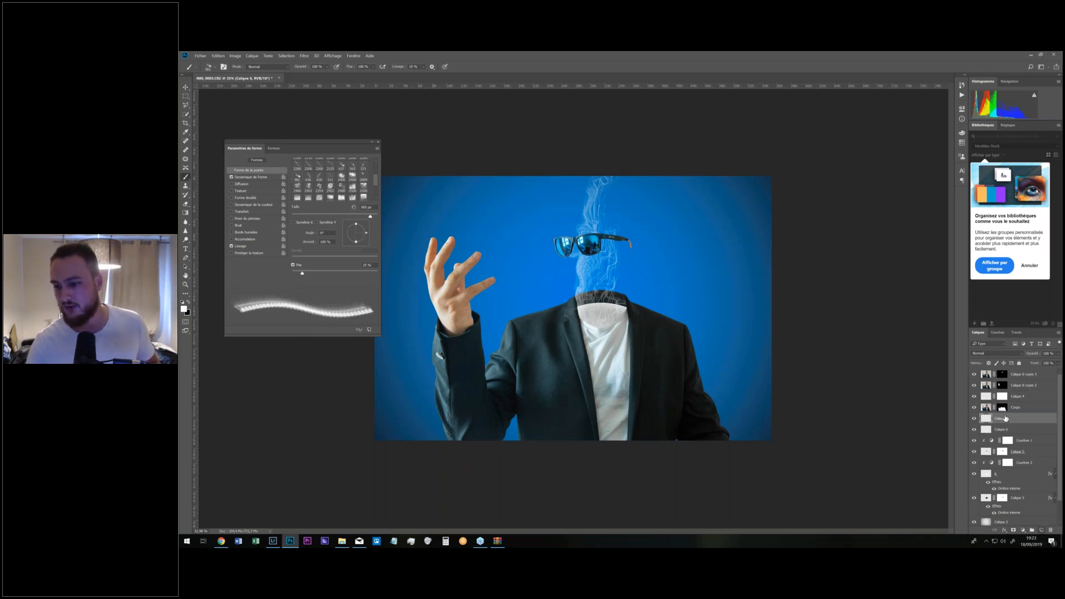
drag(1005, 419, 999, 370)
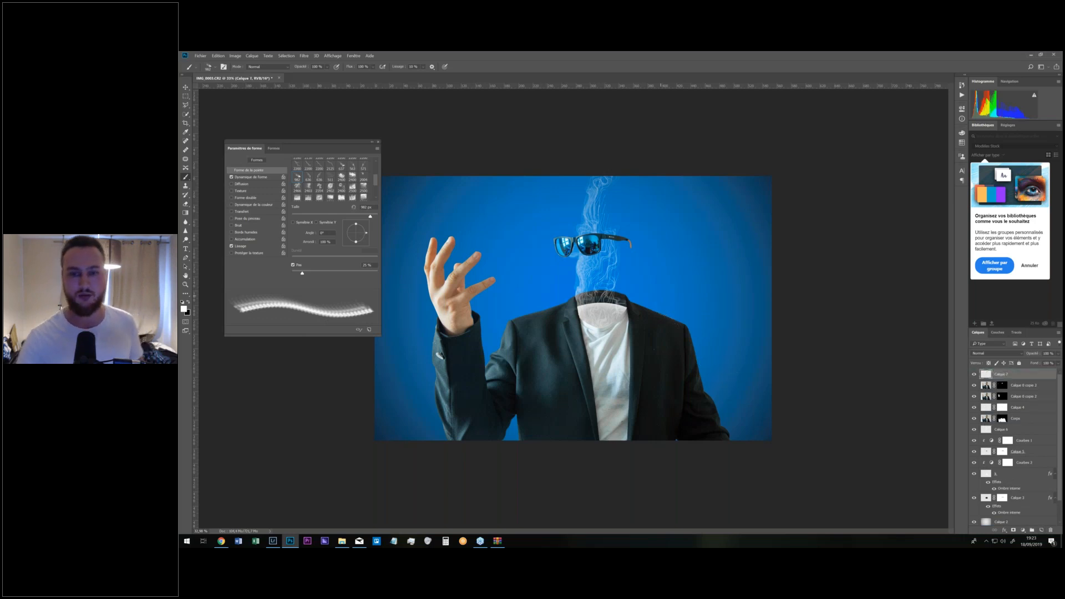
click(667, 258)
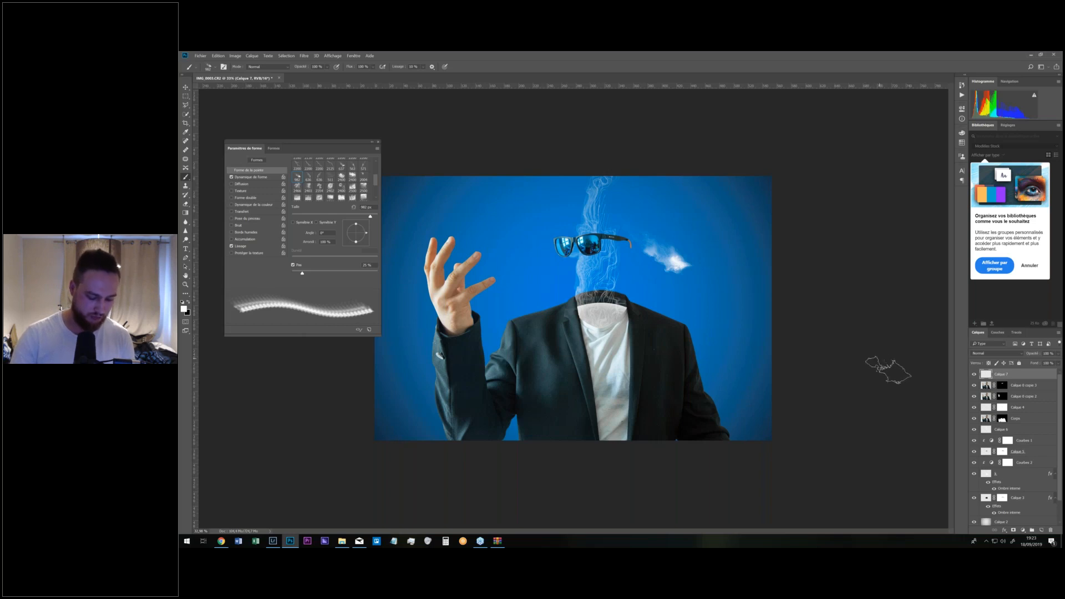
key(ctrl+z)
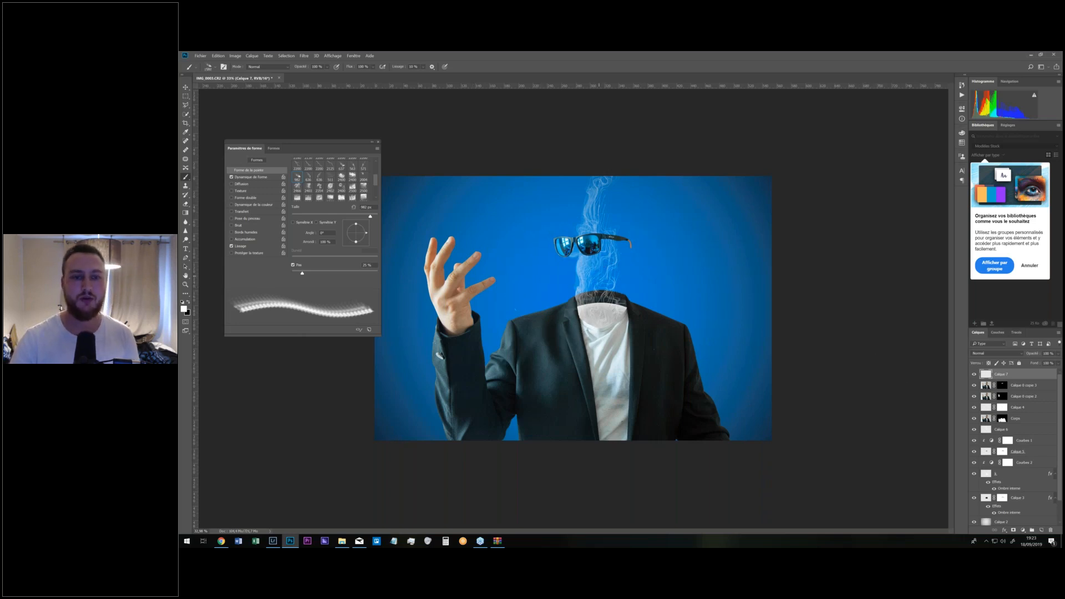
click(480, 231)
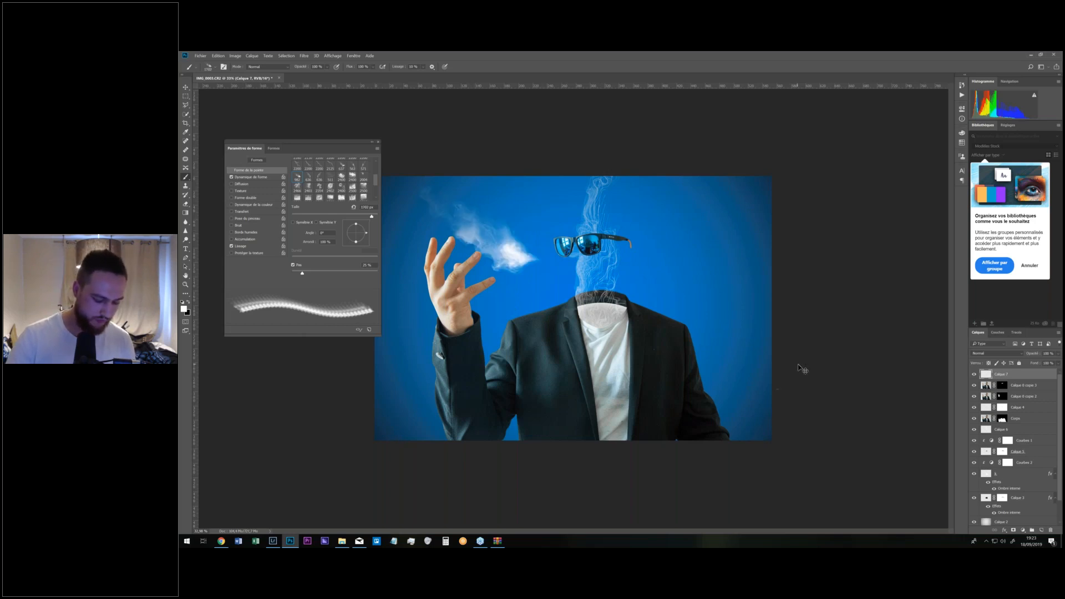
Rotate the new smoke puff and move it down over the raised hand's palm and wrist.
key(ctrl+t)
drag(550, 183, 564, 278)
drag(479, 230, 481, 286)
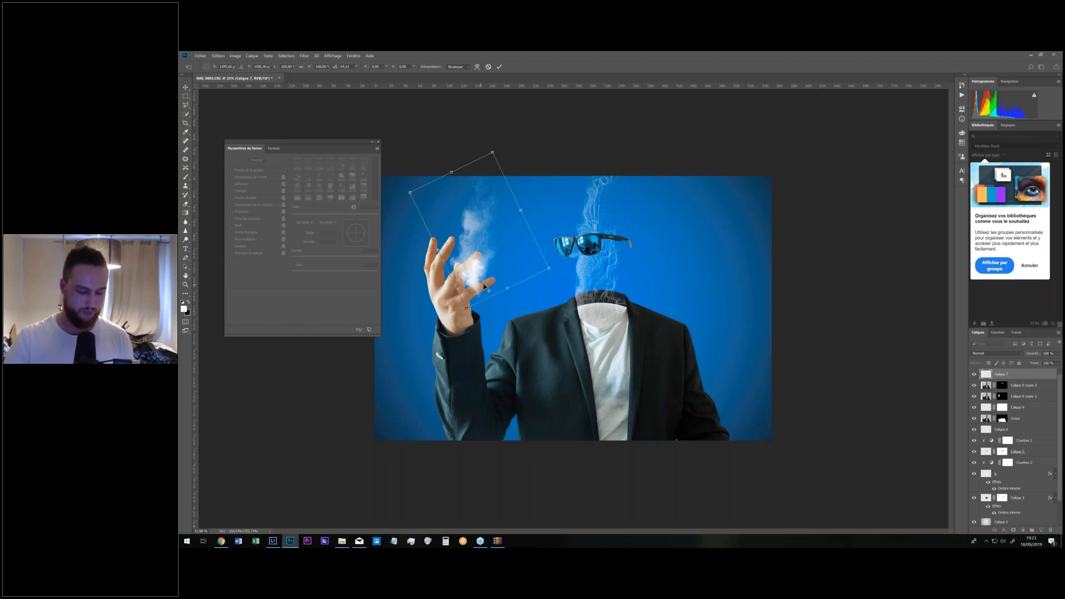
drag(503, 251, 485, 306)
drag(547, 320, 520, 300)
key(b)
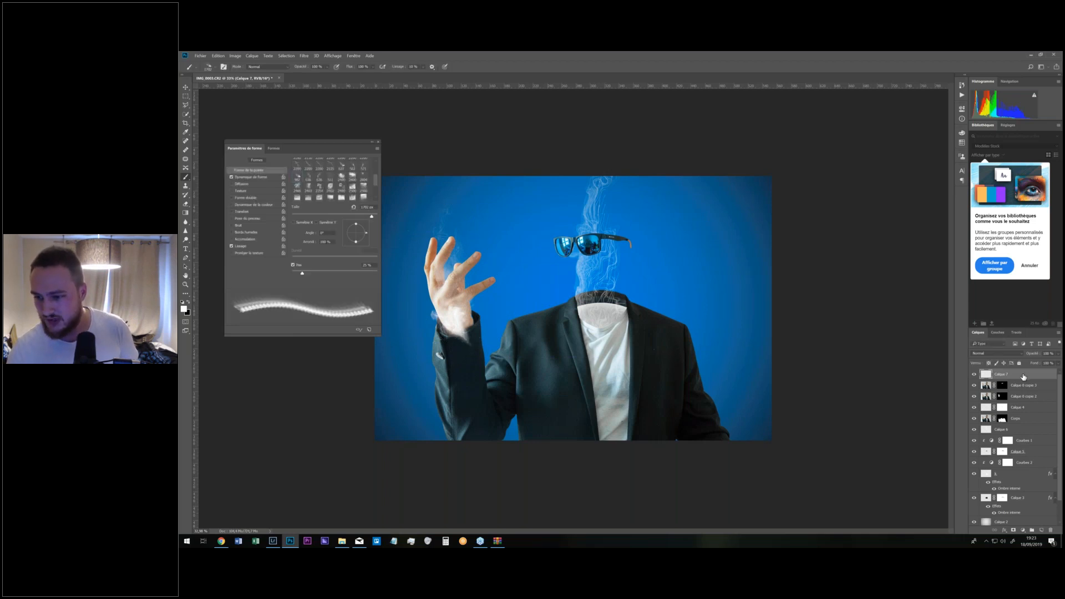
Move the hand's smoke layer beneath the hand and glasses layers, then delete it after comparing the image with and without it.
mouse_move(1024, 385)
mouse_down()
mouse_move(1023, 376)
mouse_move(1022, 396)
mouse_up()
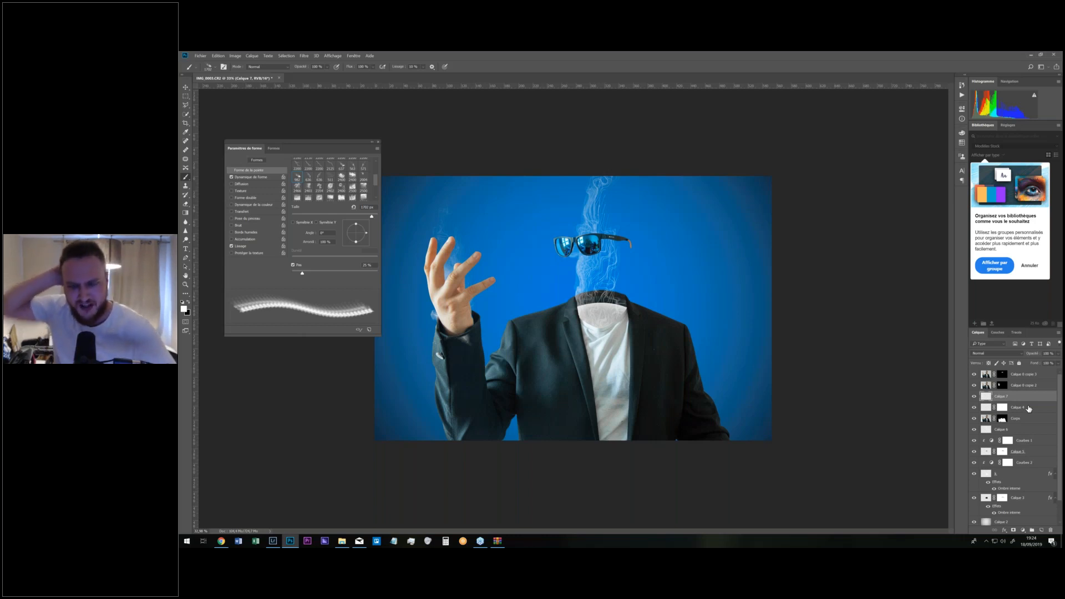
key(Delete)
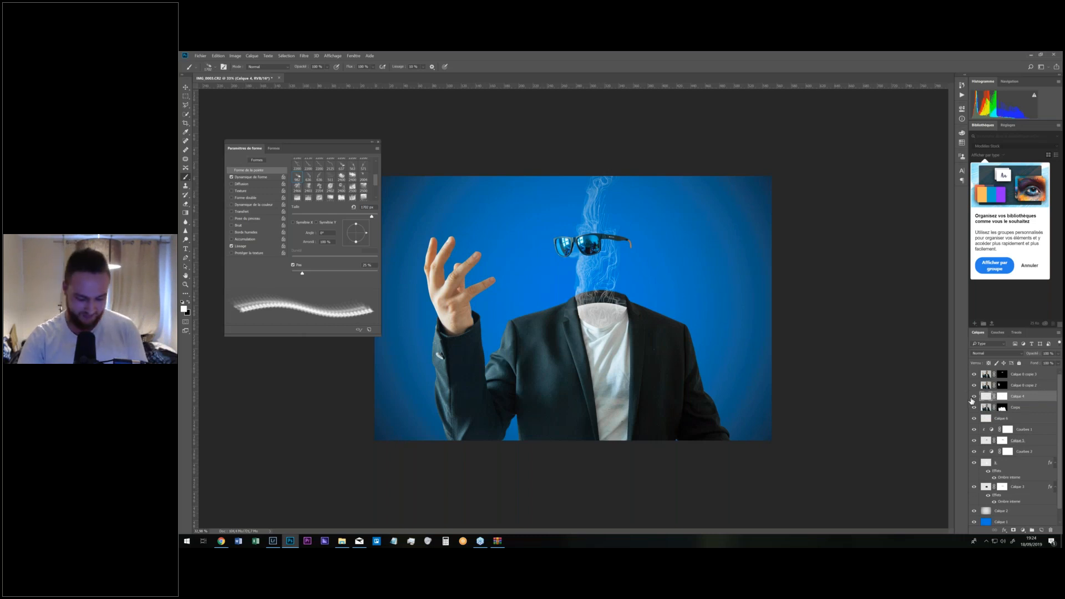
key(ctrl+z)
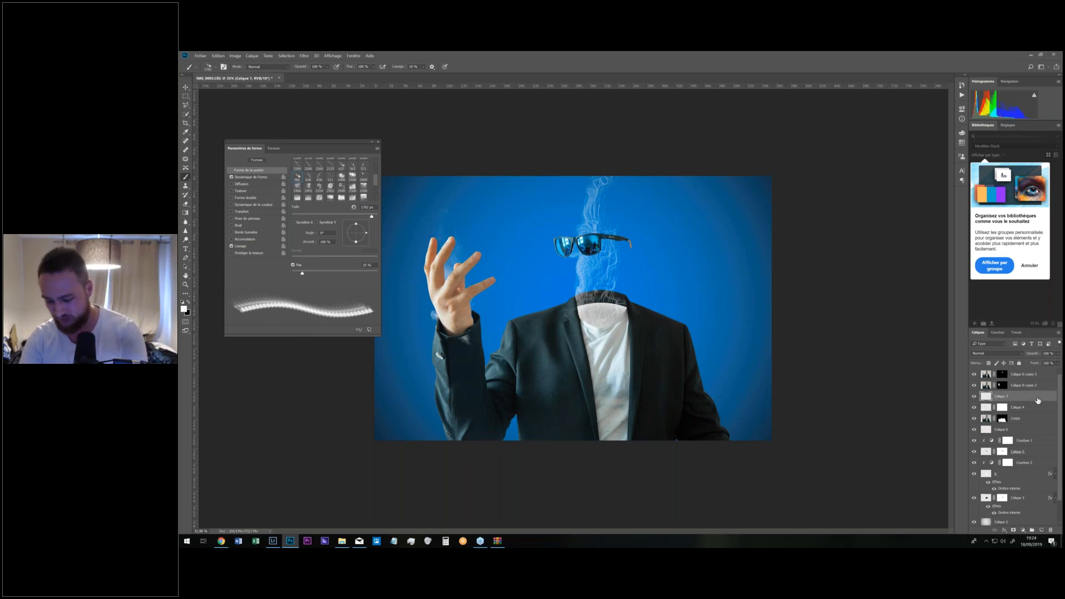
key(ctrl+z)
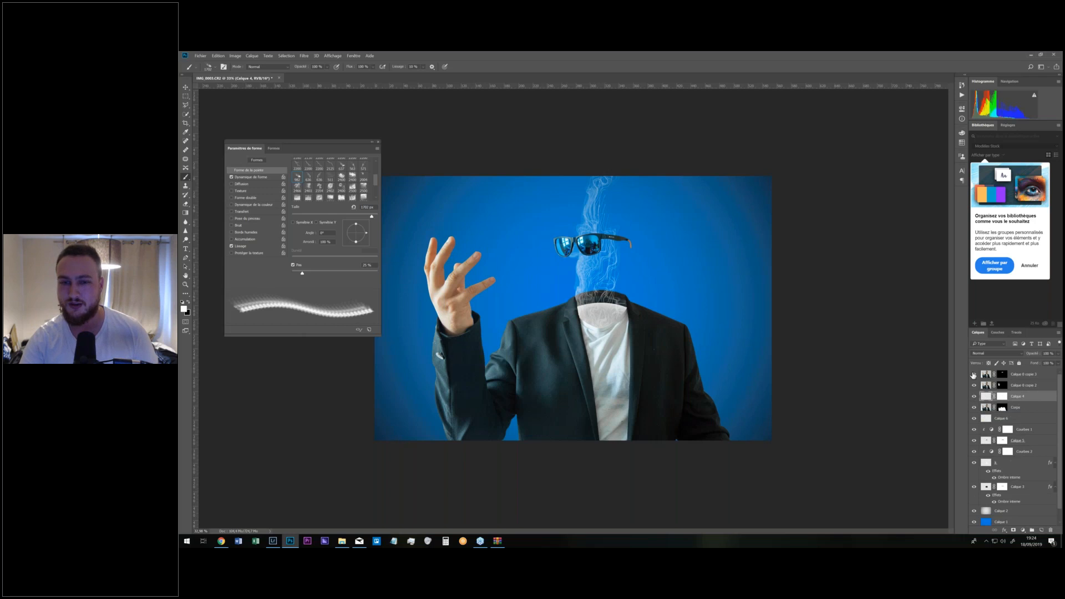
Hide the sunglasses layer and the hand layer so the empty sleeve opening is exposed.
click(974, 375)
click(975, 385)
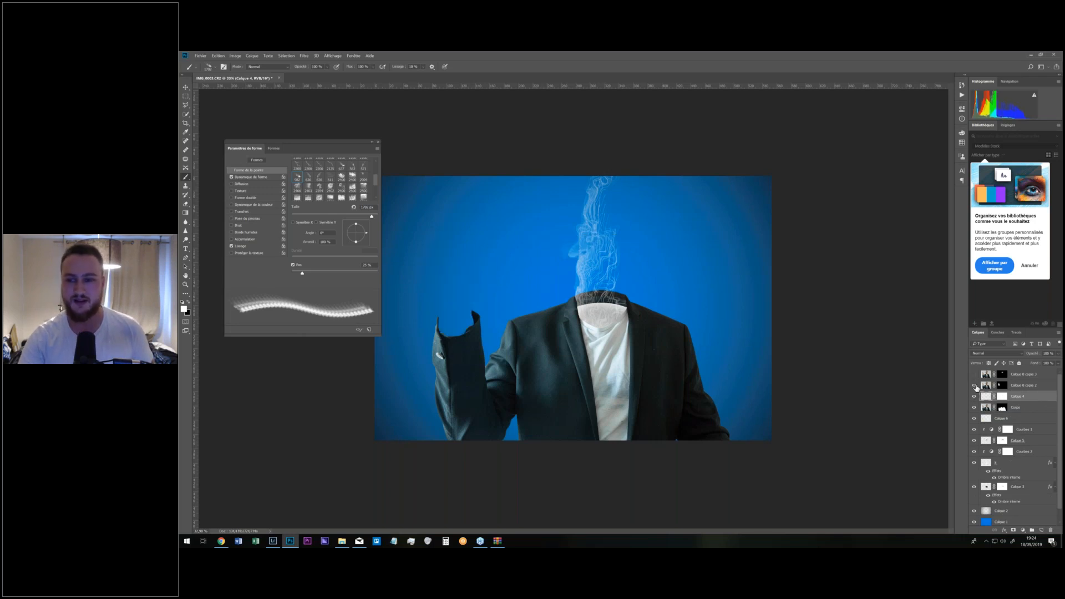
click(975, 386)
click(975, 385)
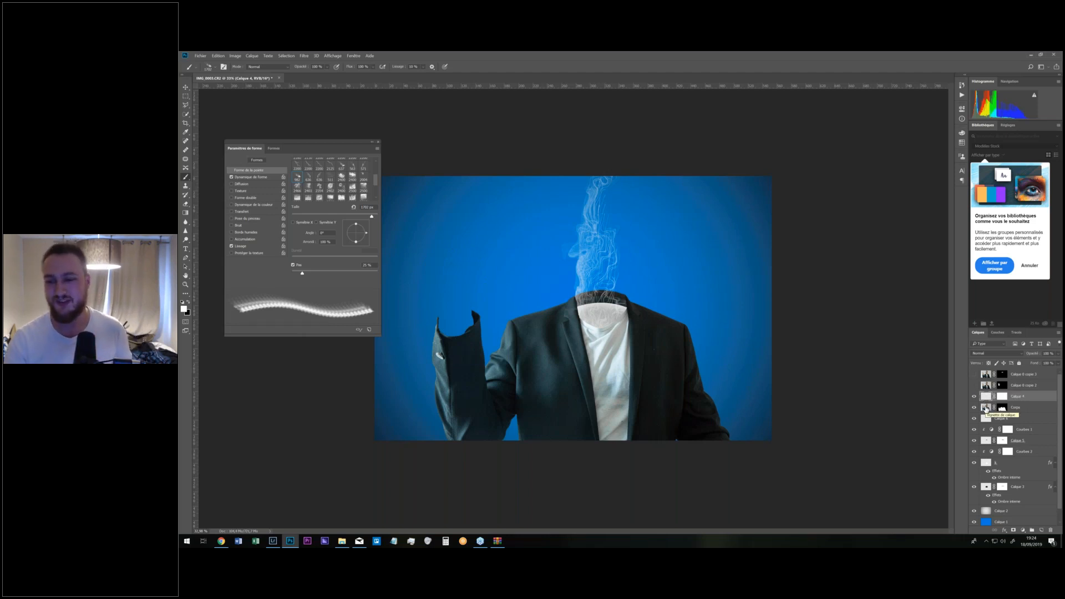
Copy a rectangular patch of jacket fabric from the body layer to a new layer and place it over the raised sleeve's opening.
click(985, 409)
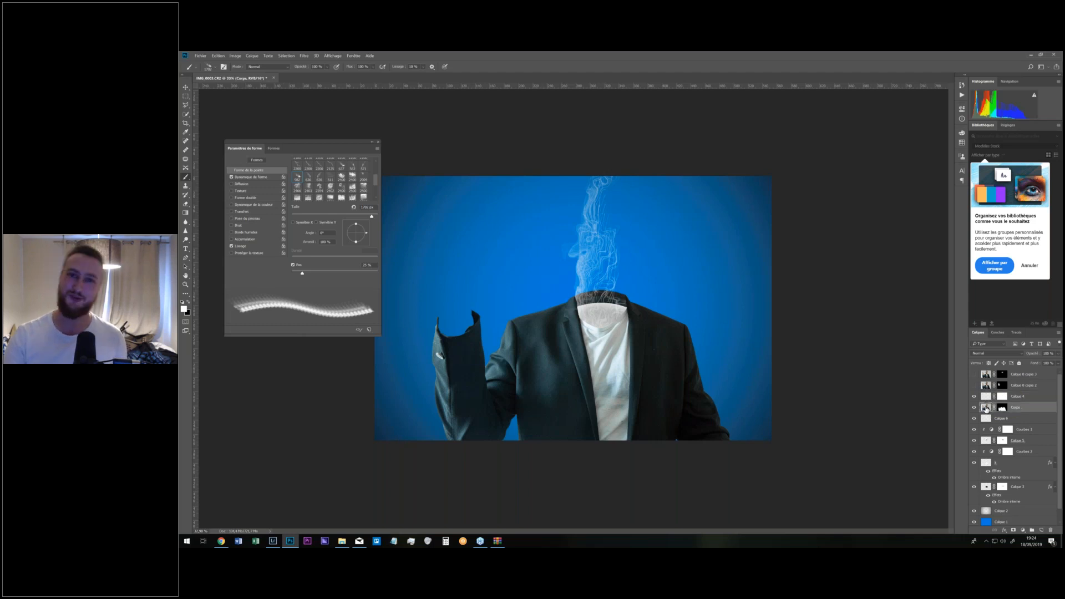
drag(449, 320, 544, 325)
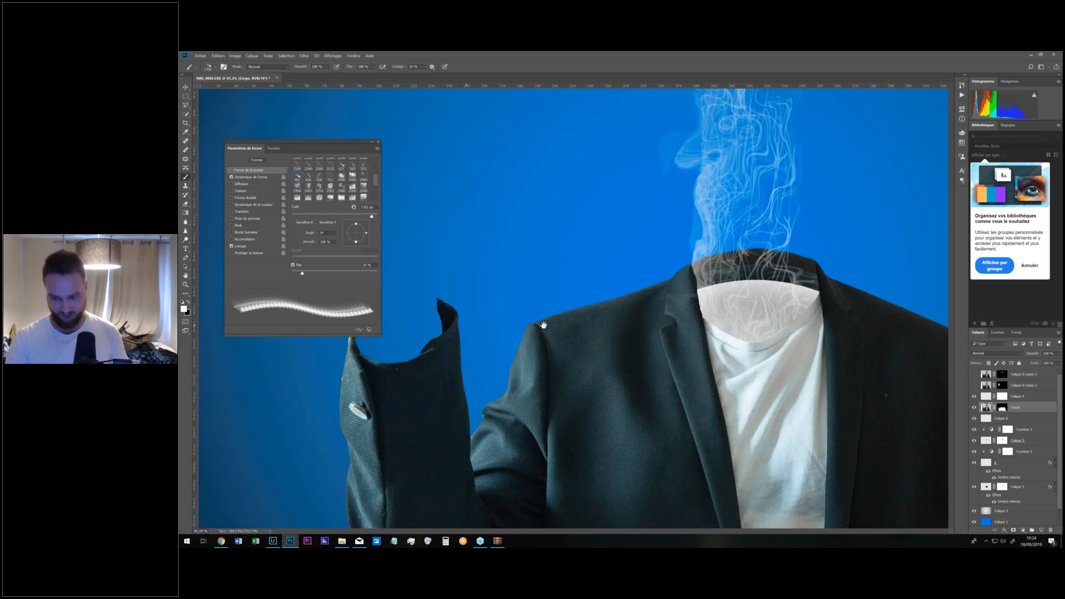
drag(543, 325, 710, 278)
key(m)
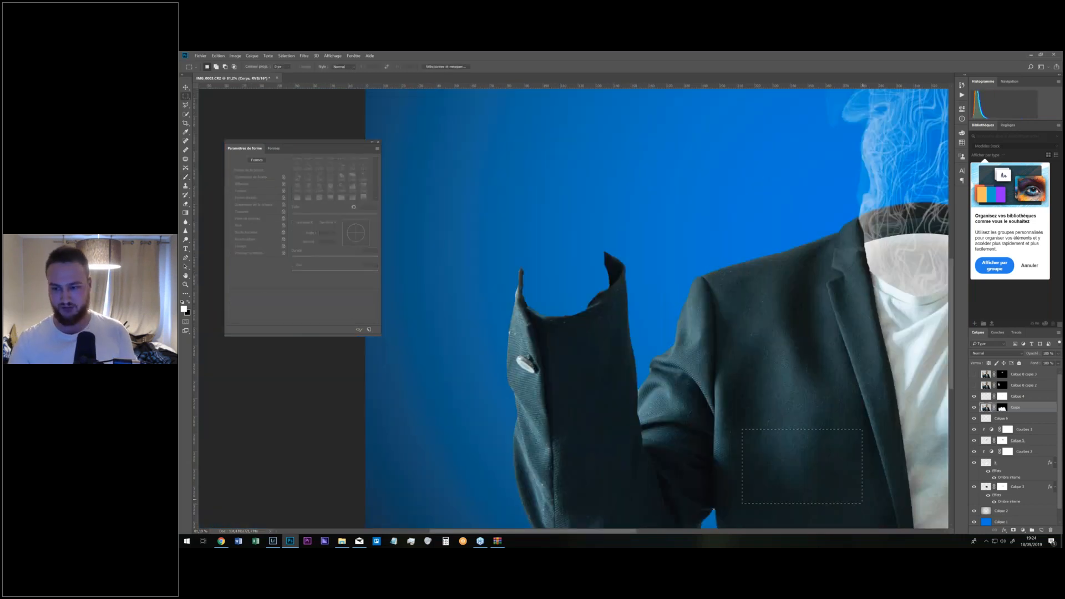
key(ctrl+j)
key(ctrl+t)
drag(826, 497, 566, 332)
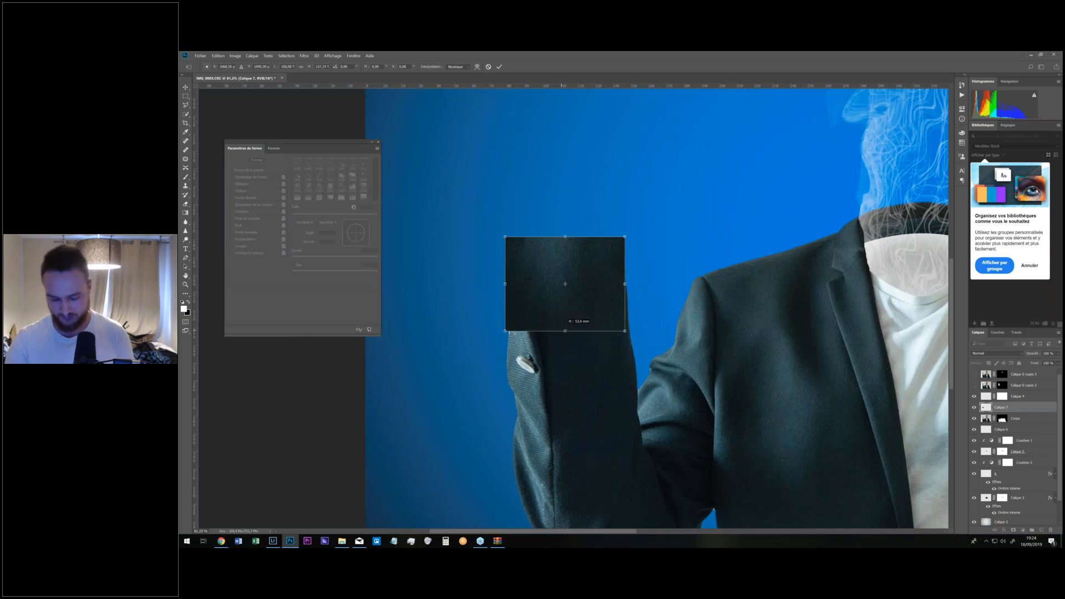
key(Return)
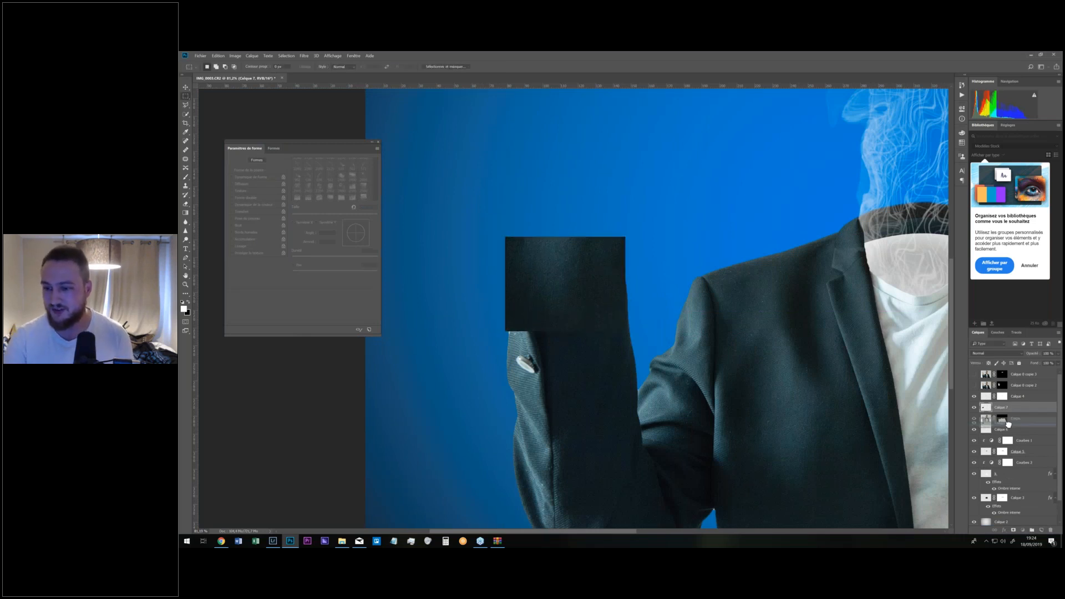
Move the fabric patch beneath the body layer and warp its upper edge into a rounded inside of the cuff.
key(ctrl+bracketleft)
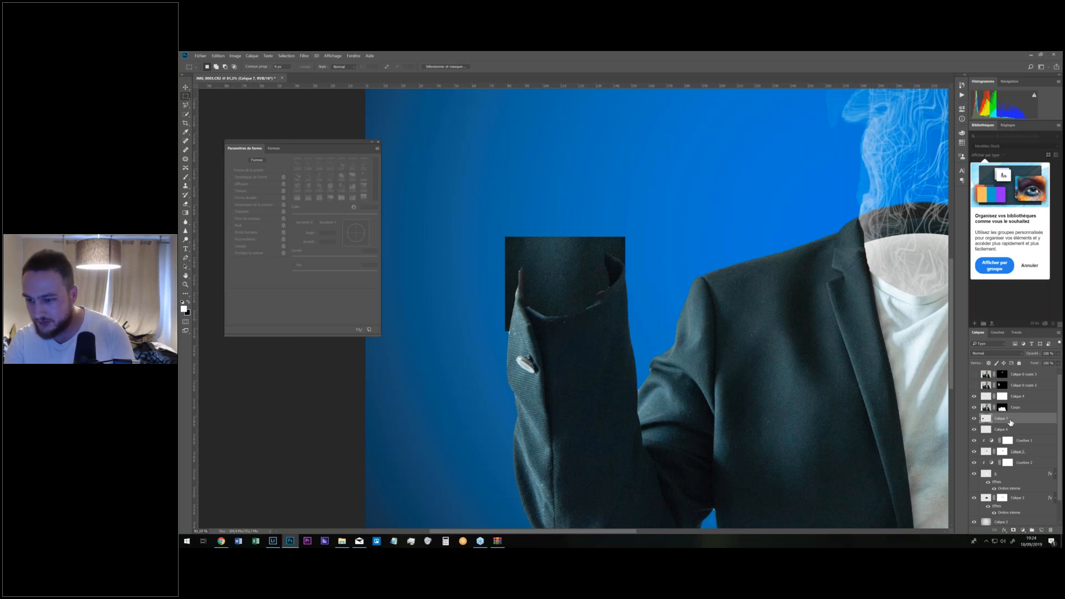
mouse_move(1014, 421)
mouse_down()
mouse_move(1009, 392)
mouse_move(1009, 418)
mouse_up()
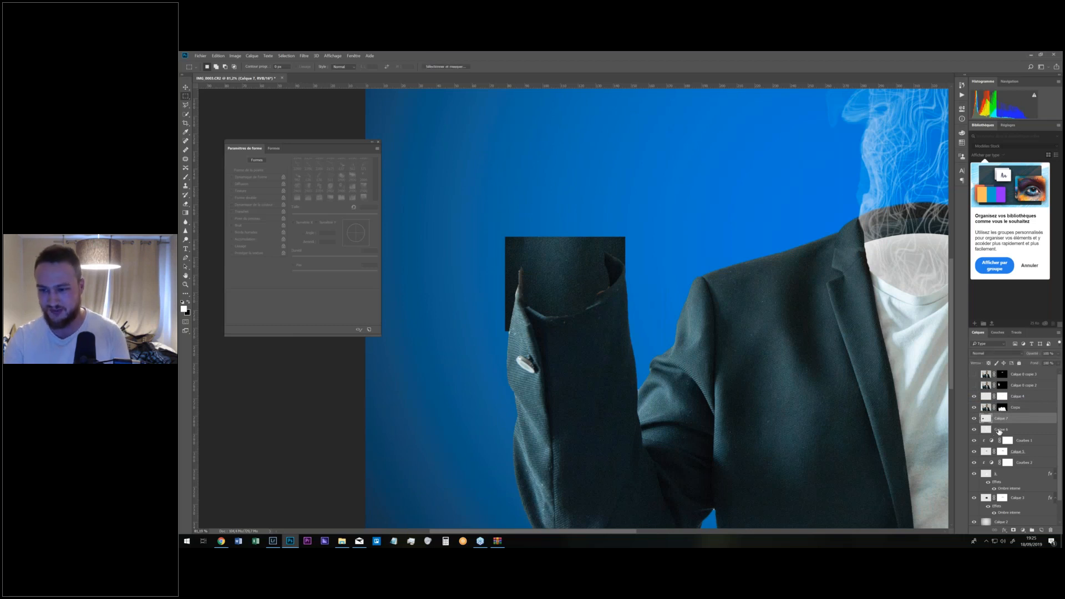
key(ctrl+t)
right_click(584, 273)
click(620, 316)
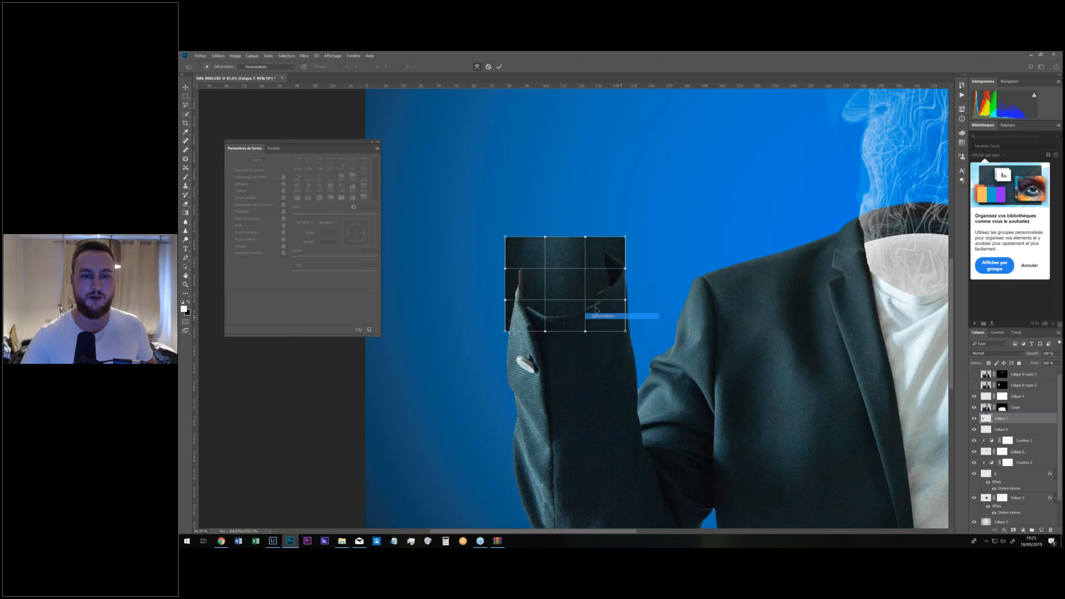
drag(511, 254, 535, 244)
drag(630, 240, 612, 257)
drag(514, 310, 526, 305)
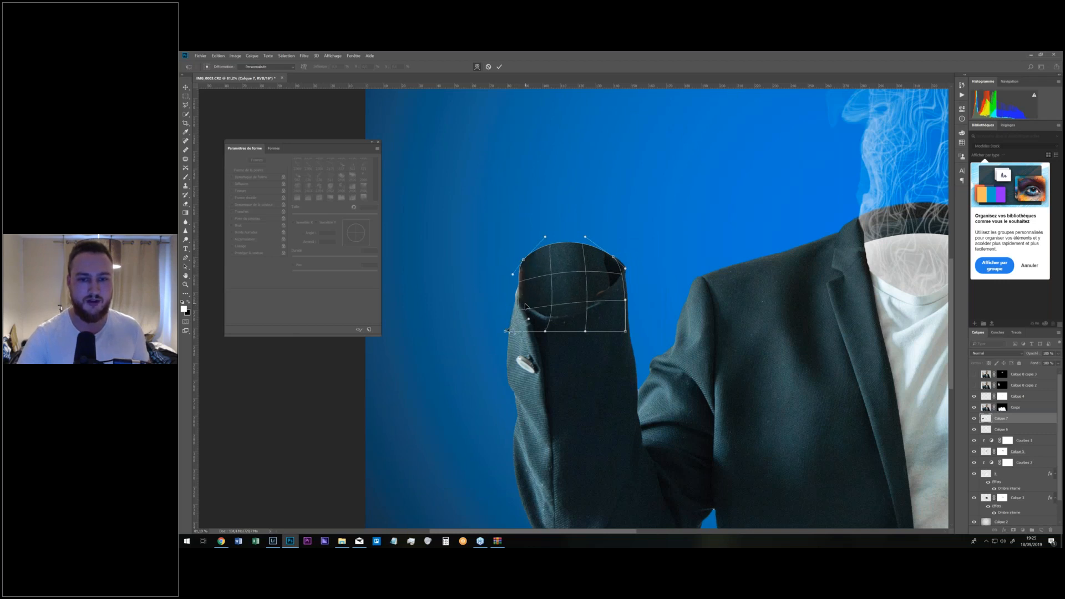
key(Return)
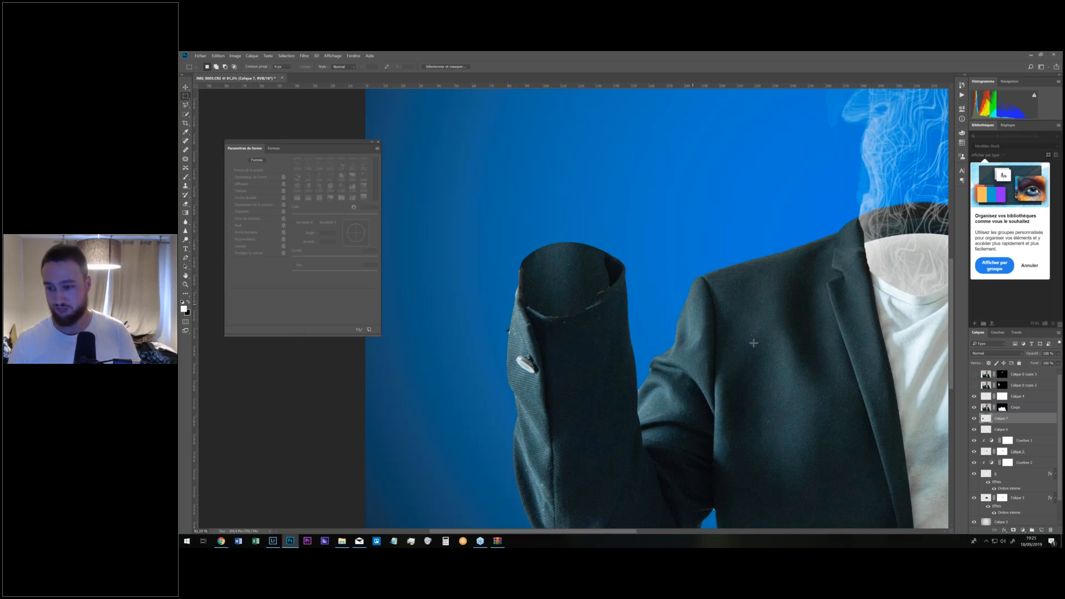
Add a mask to the fabric patch layer, and paint black on the body layer's mask to clean the leftover fringes along the cuff opening.
click(1014, 530)
key(x)
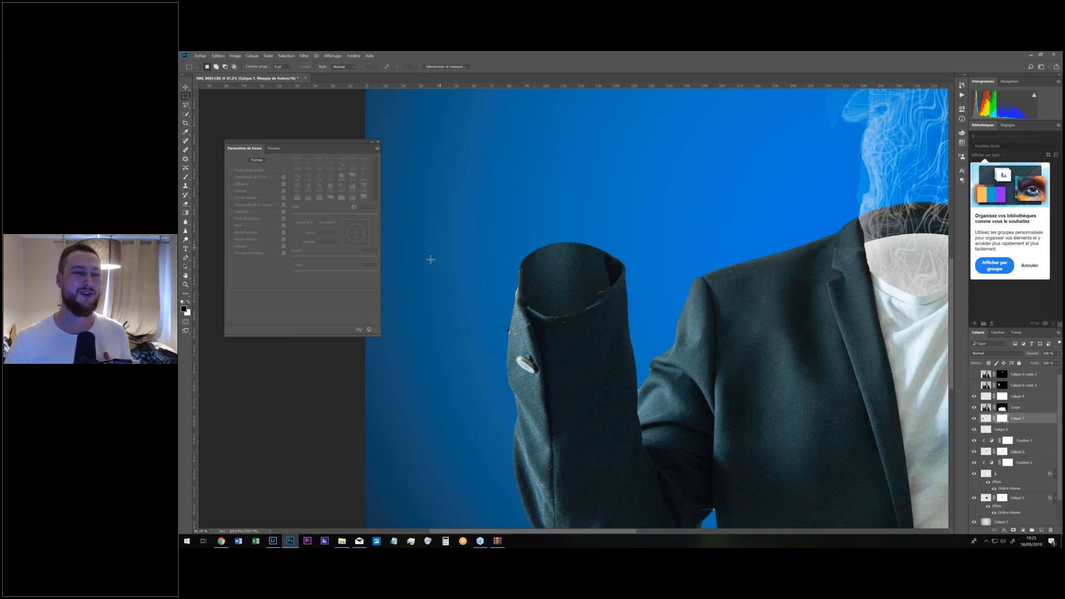
key(b)
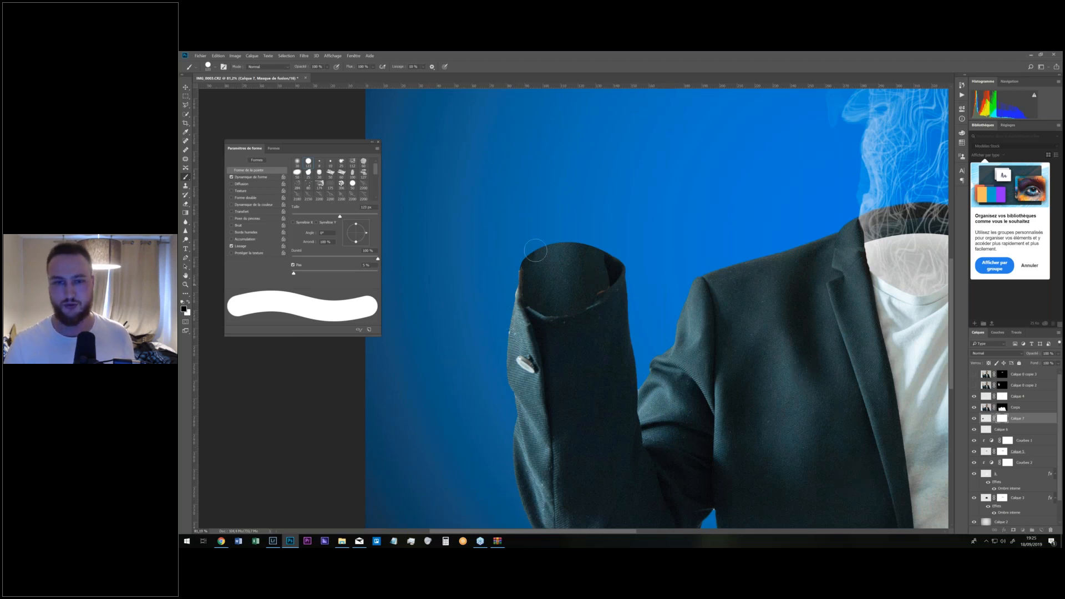
key(alt+bracketright)
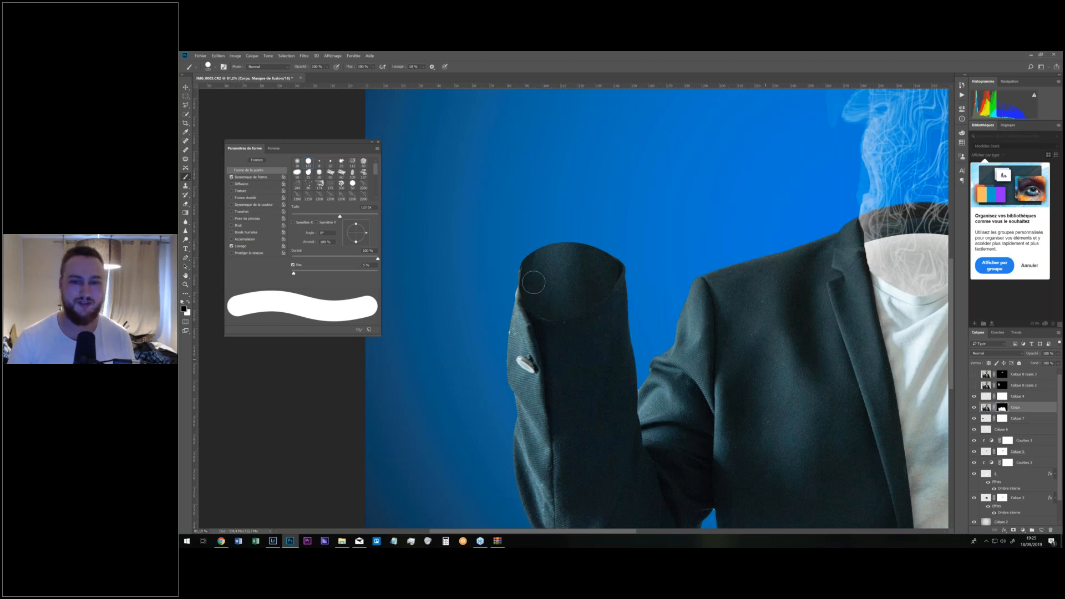
key(super)
key(super)
drag(612, 266, 612, 275)
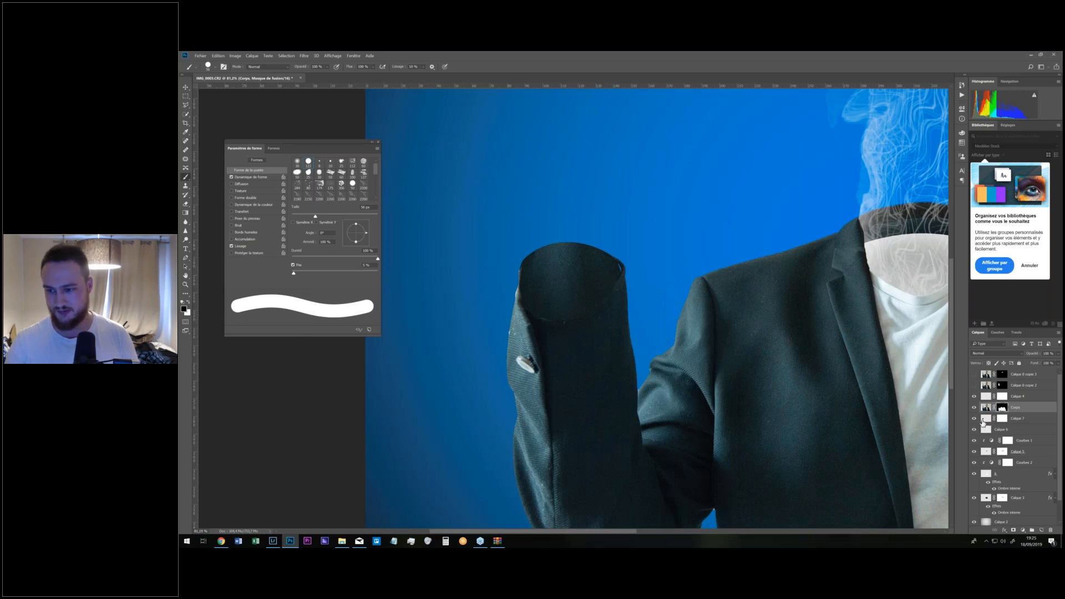
Stretch the fabric patch slightly wider so its outer edge lines up with the sleeve.
click(985, 420)
key(ctrl+t)
drag(625, 286, 630, 289)
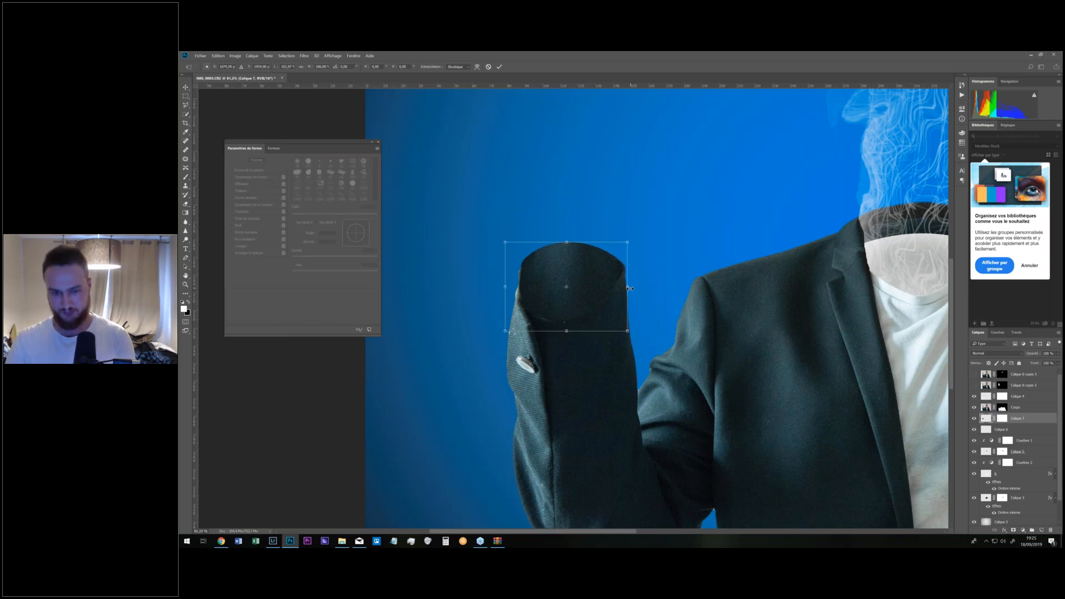
key(Return)
key(b)
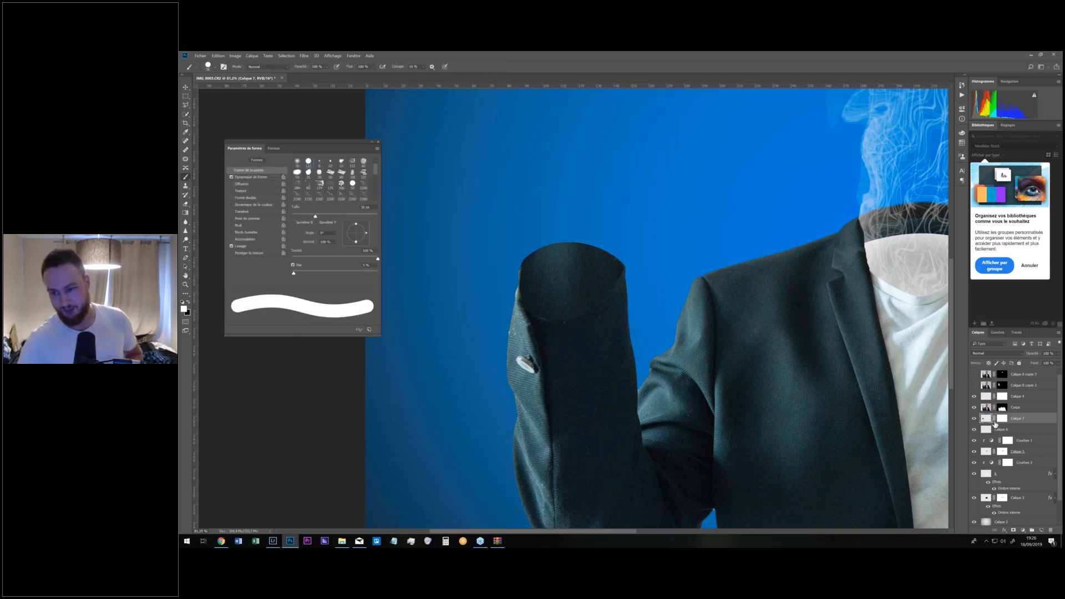
Show the hand layer again and compare the cuff with the fabric patch and the hand toggled off and on.
click(973, 386)
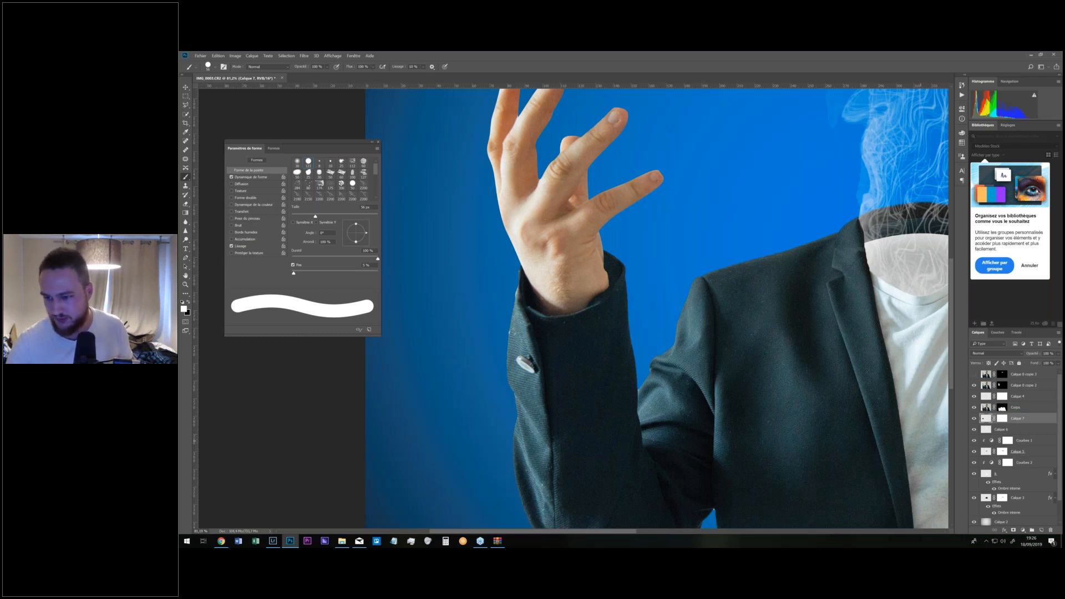
click(974, 418)
click(974, 418)
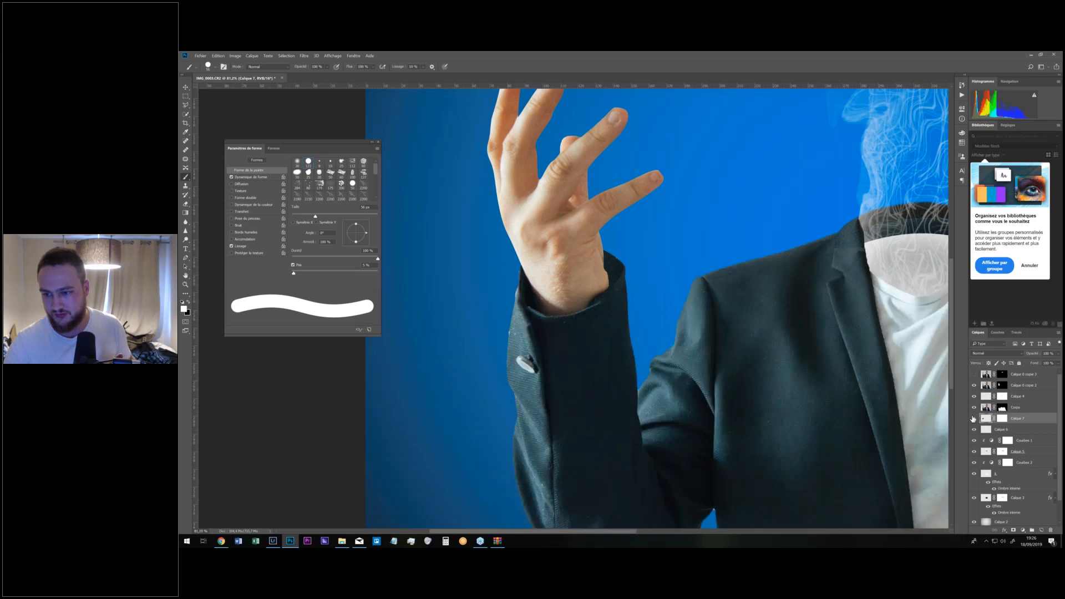
click(974, 385)
click(973, 385)
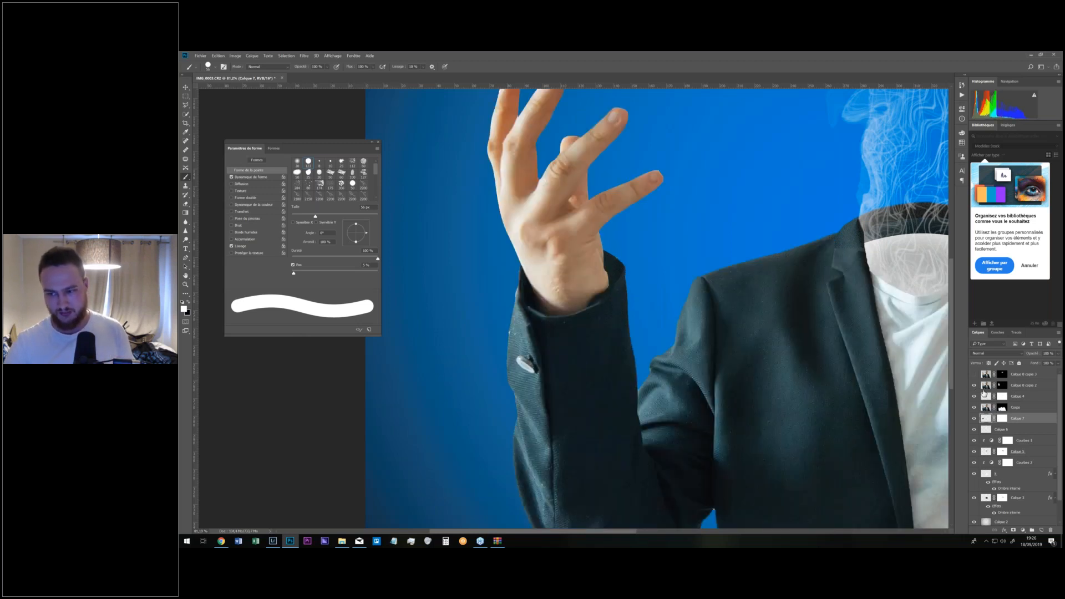
Isolate the hand by hiding the body, Calque 4 and fabric patch layers, and mask out the leftover sleeve fabric around the wrist.
click(973, 408)
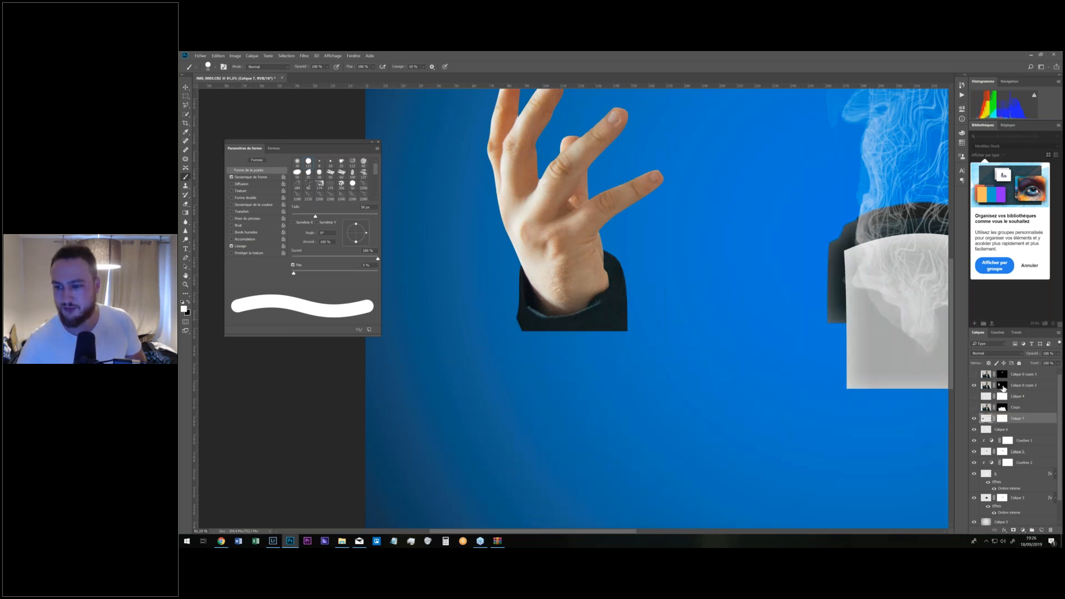
click(1003, 387)
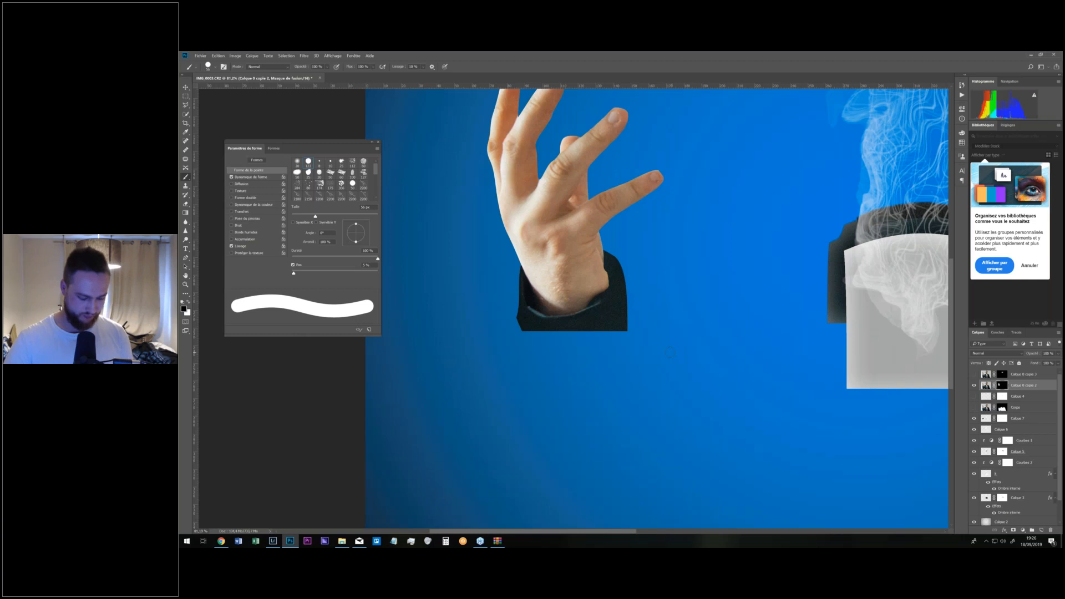
key(x)
drag(625, 330, 594, 340)
key(x)
mouse_move(653, 313)
mouse_down()
mouse_move(602, 340)
mouse_move(644, 321)
mouse_up()
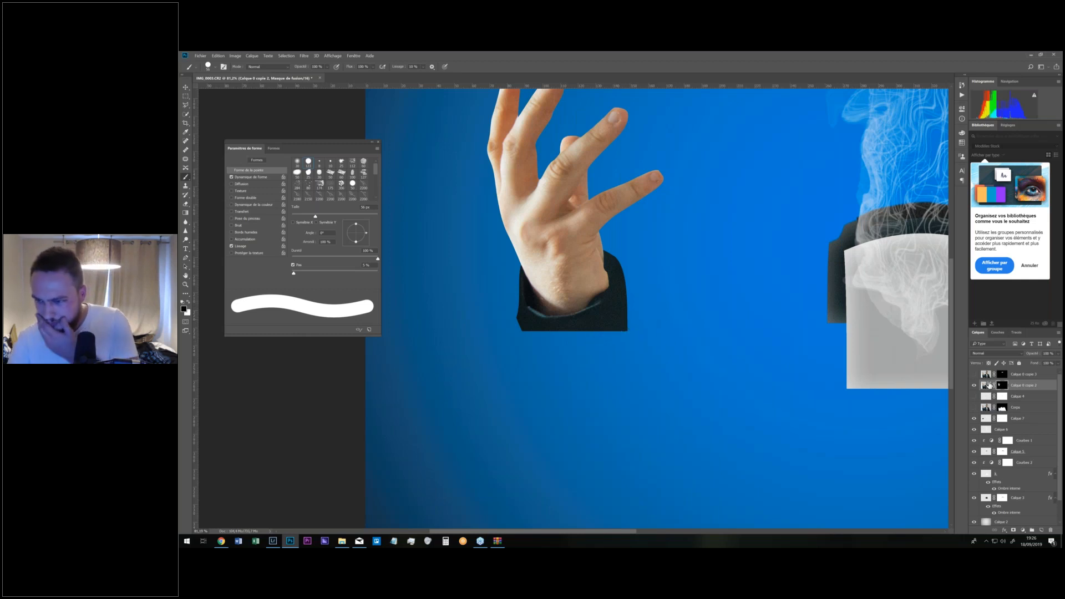
scroll(982, 393, down, 2)
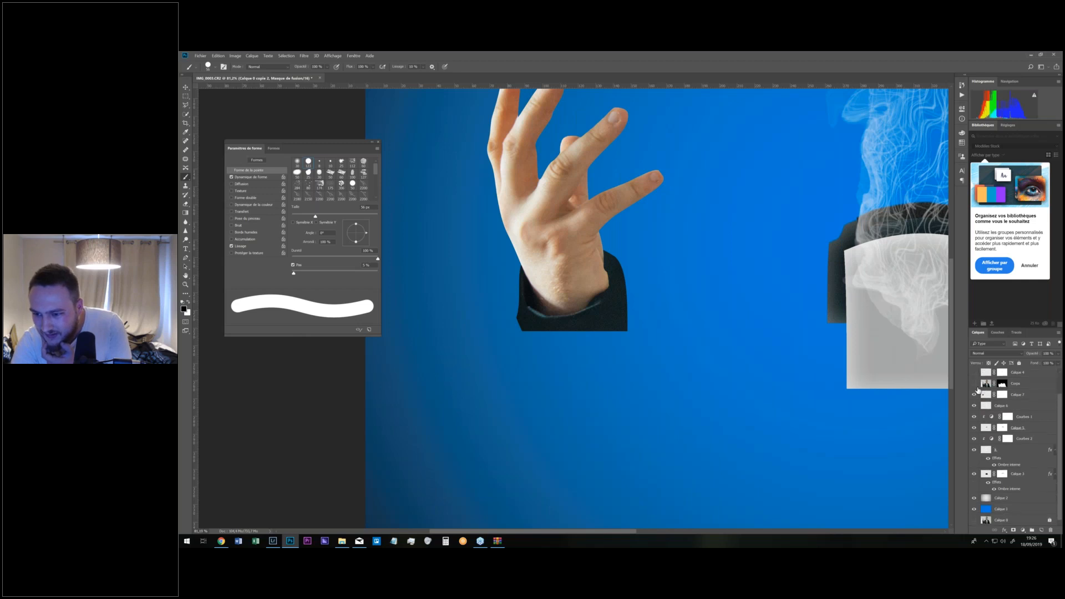
scroll(985, 438, up, 2)
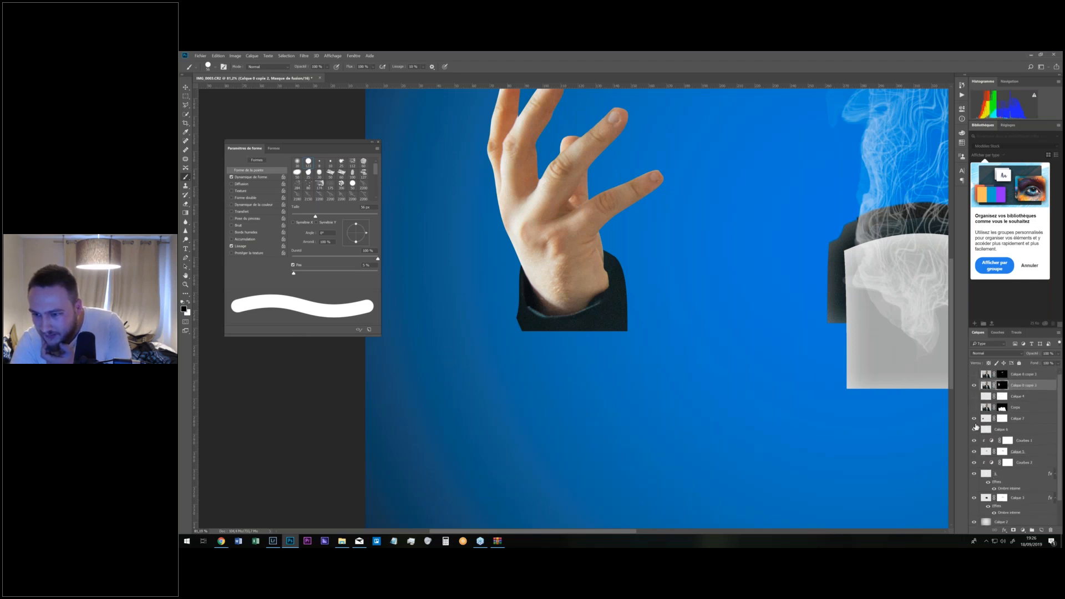
click(974, 425)
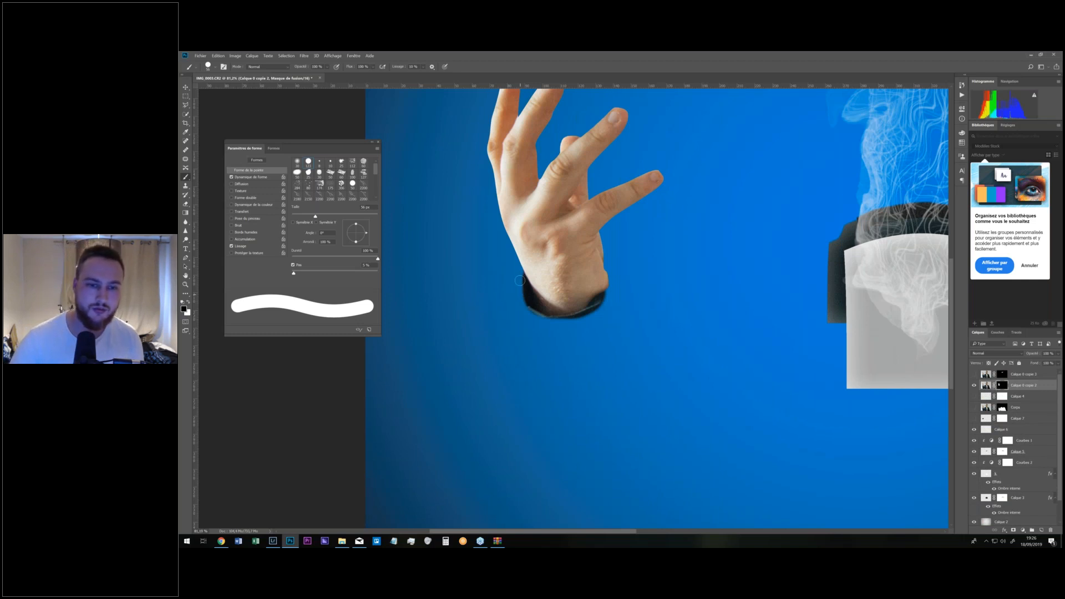
mouse_move(521, 277)
mouse_down()
mouse_move(543, 318)
mouse_move(512, 286)
mouse_up()
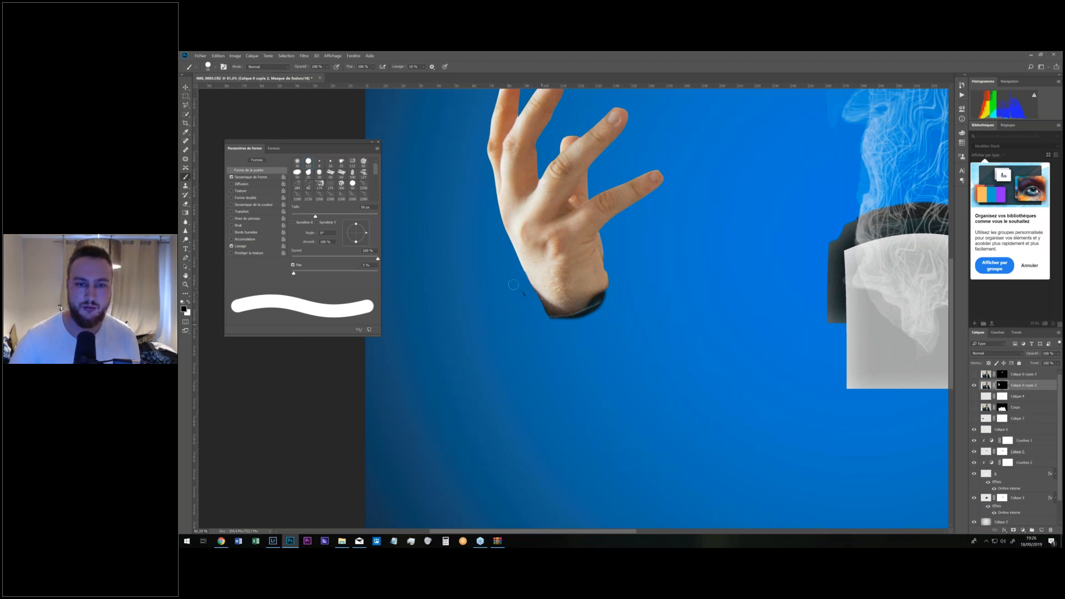
mouse_move(573, 320)
mouse_down()
mouse_move(609, 295)
mouse_move(552, 314)
mouse_up()
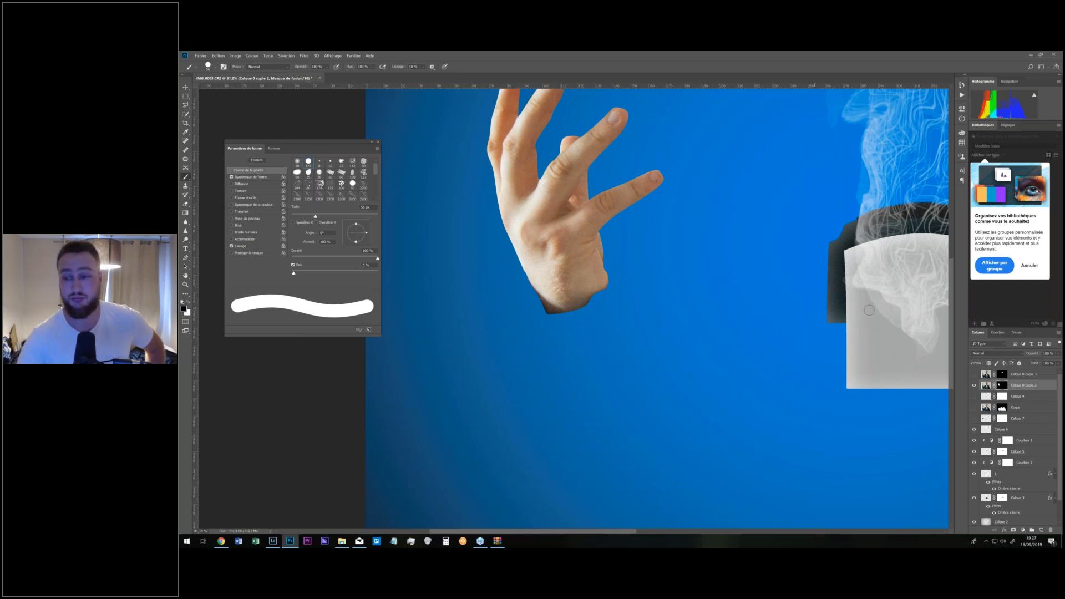
Show the body, Calque 4 and fabric patch layers again and compare the cuff with and without the patch.
click(974, 397)
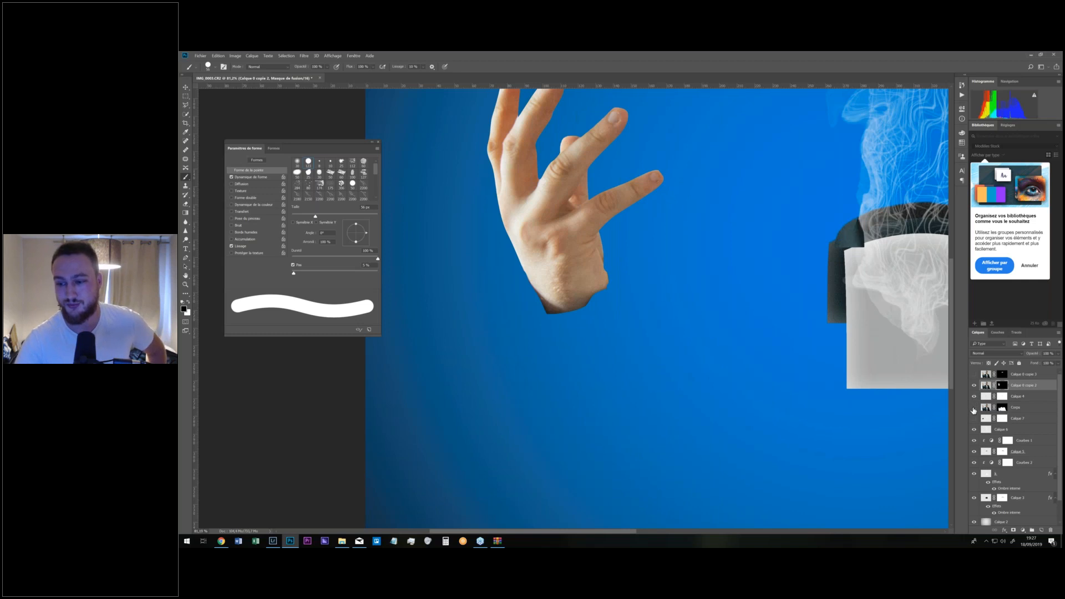
click(974, 420)
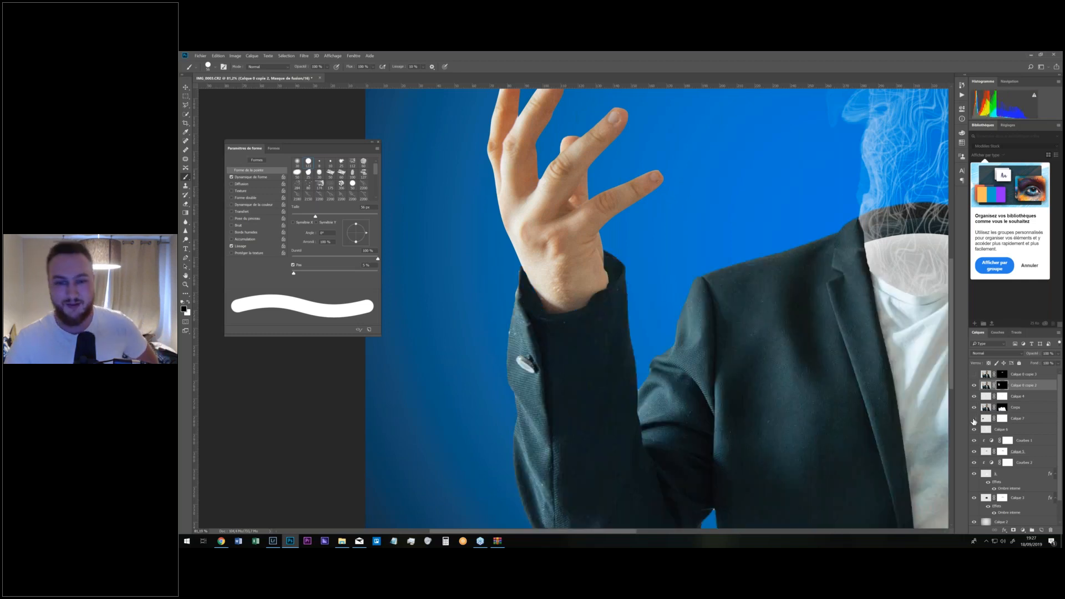
click(973, 421)
click(973, 419)
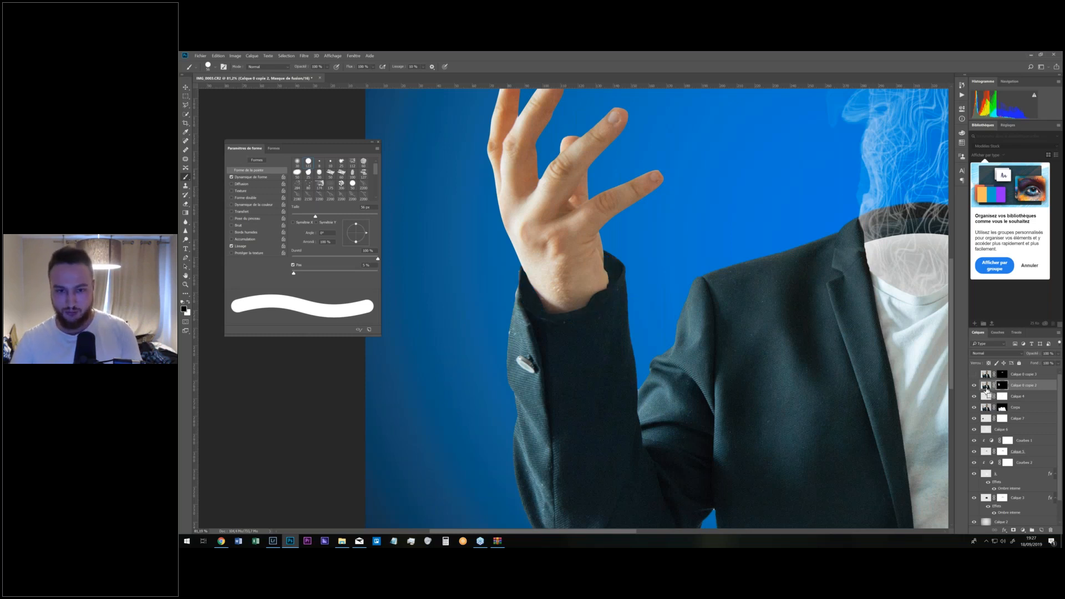
Shift the hand slightly down toward the jacket so the wrist sits inside the sleeve opening.
key(ctrl+t)
drag(570, 249, 580, 256)
key(Return)
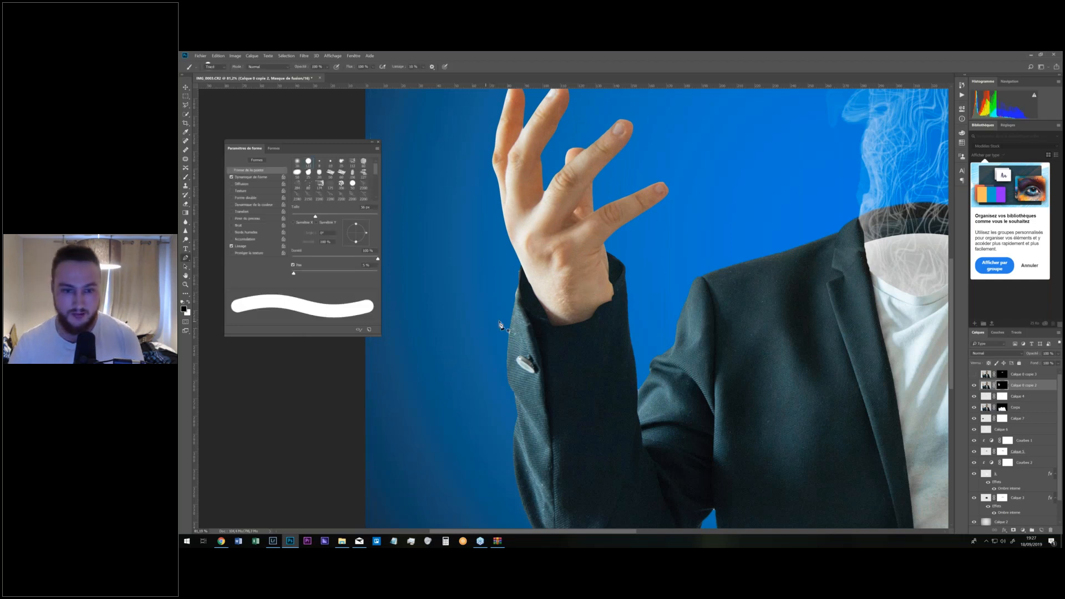
Outline the excess below the wrist with a closed pen path, convert it to a selection, paint it out on the hand mask and deselect.
key(p)
drag(594, 309, 620, 294)
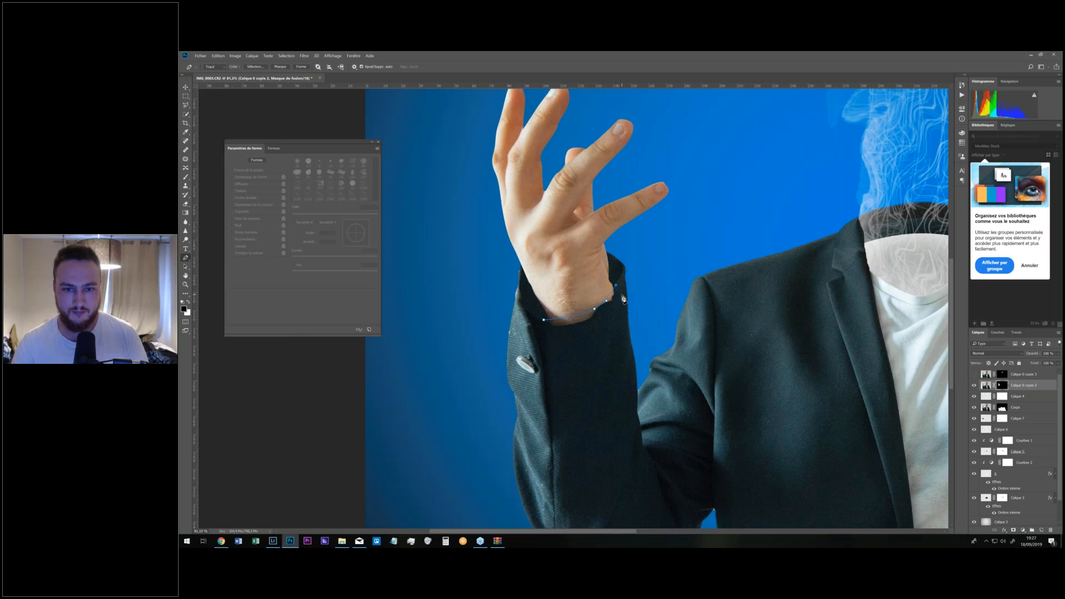
drag(605, 345, 610, 345)
click(544, 319)
right_click(596, 342)
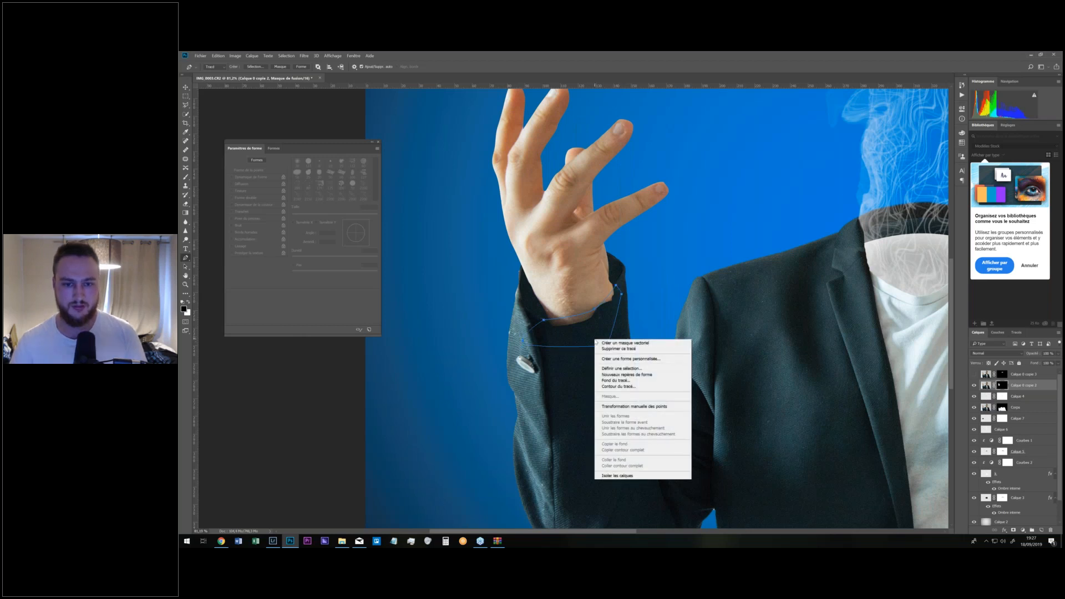
click(612, 369)
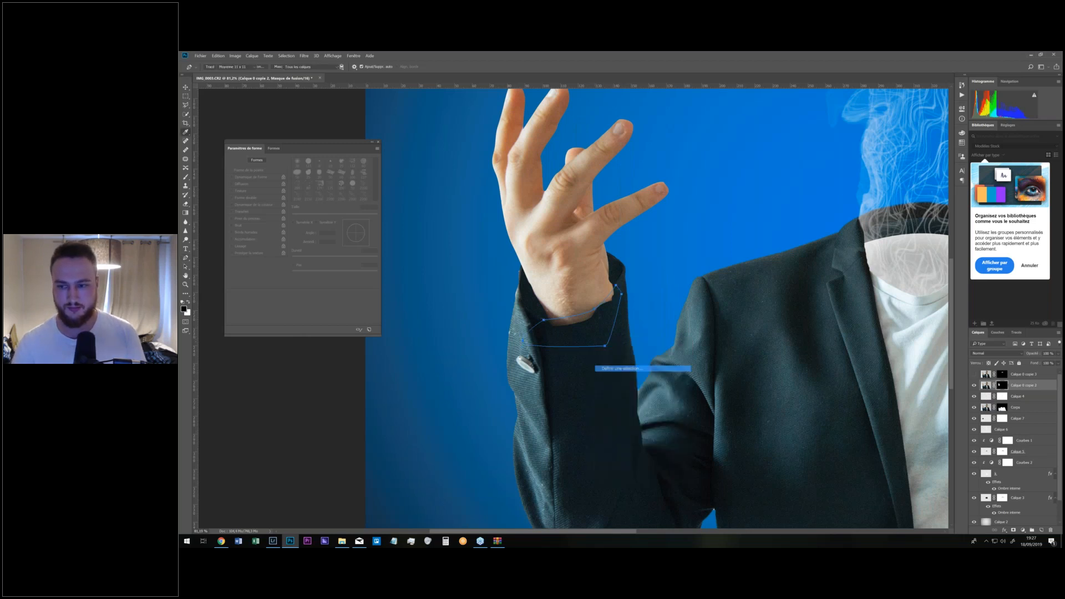
click(847, 344)
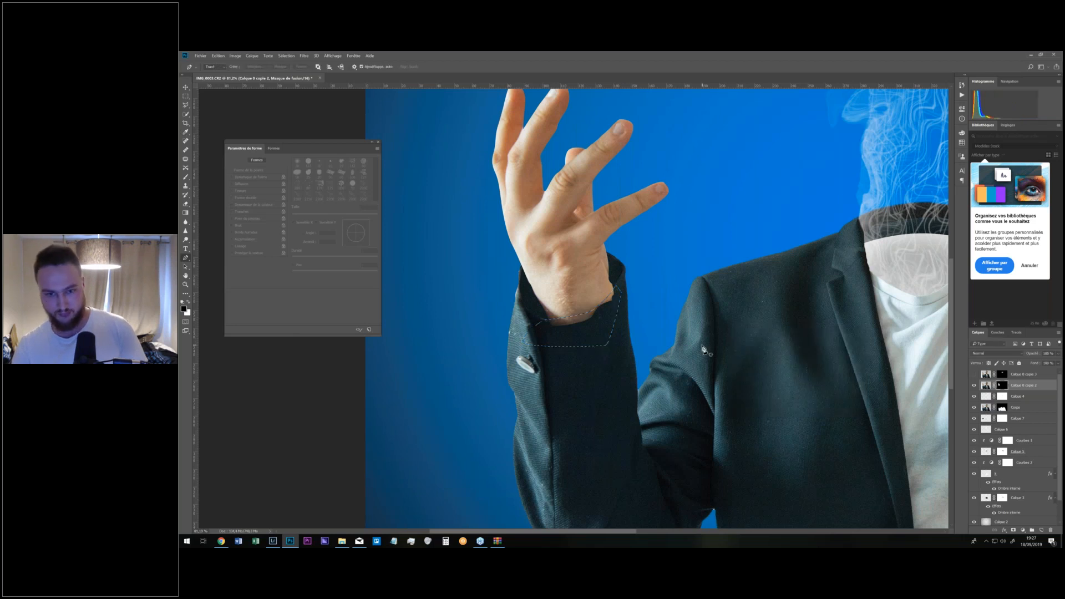
key(b)
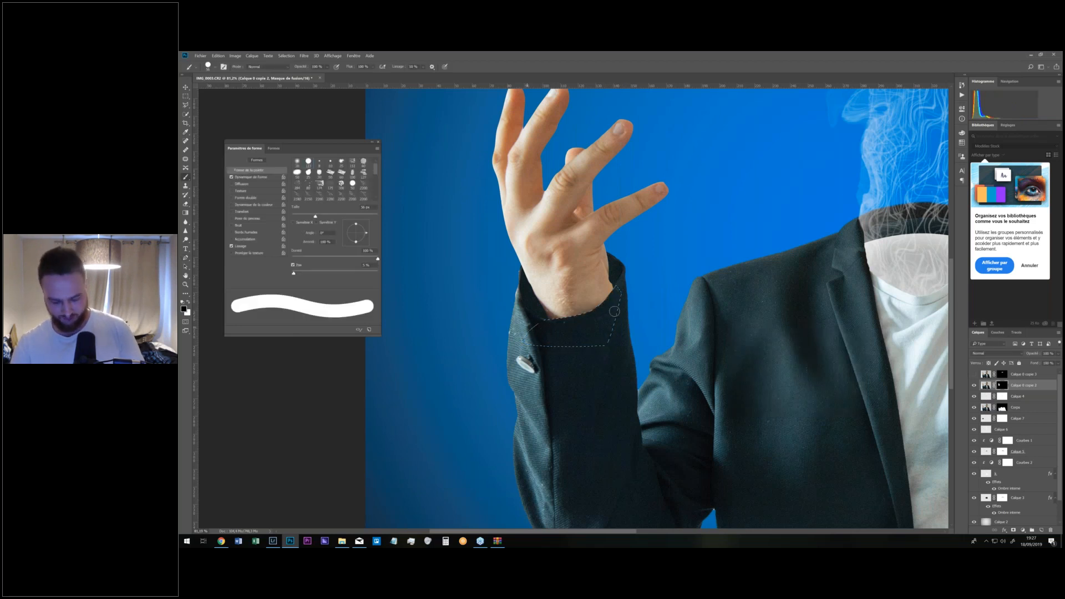
key(ctrl+d)
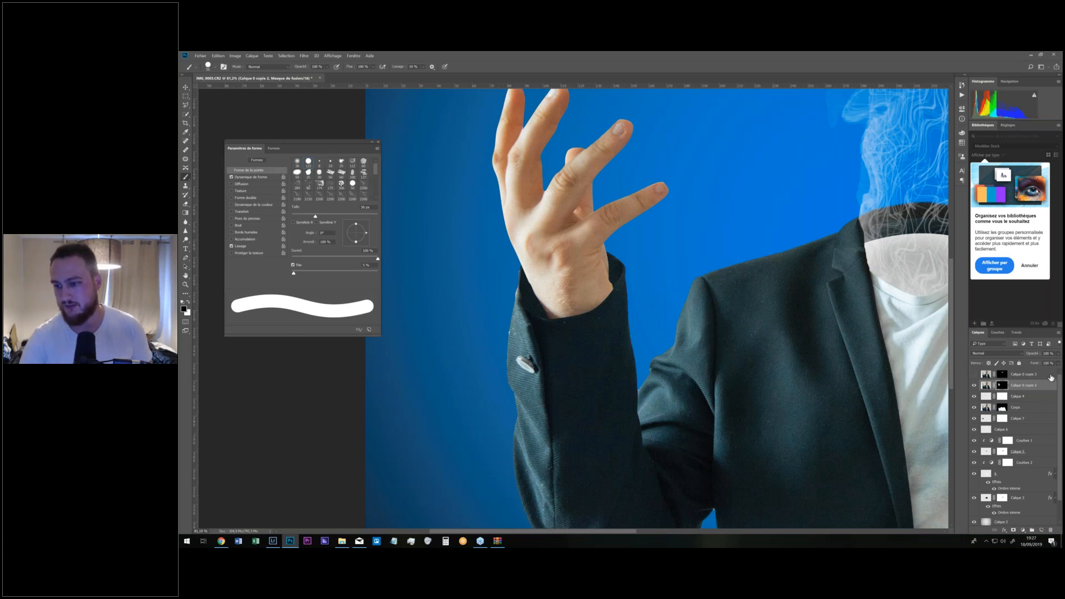
Add a new layer at the top of the stack and stamp one large white smoke cloud between the hand and the neck.
click(1040, 529)
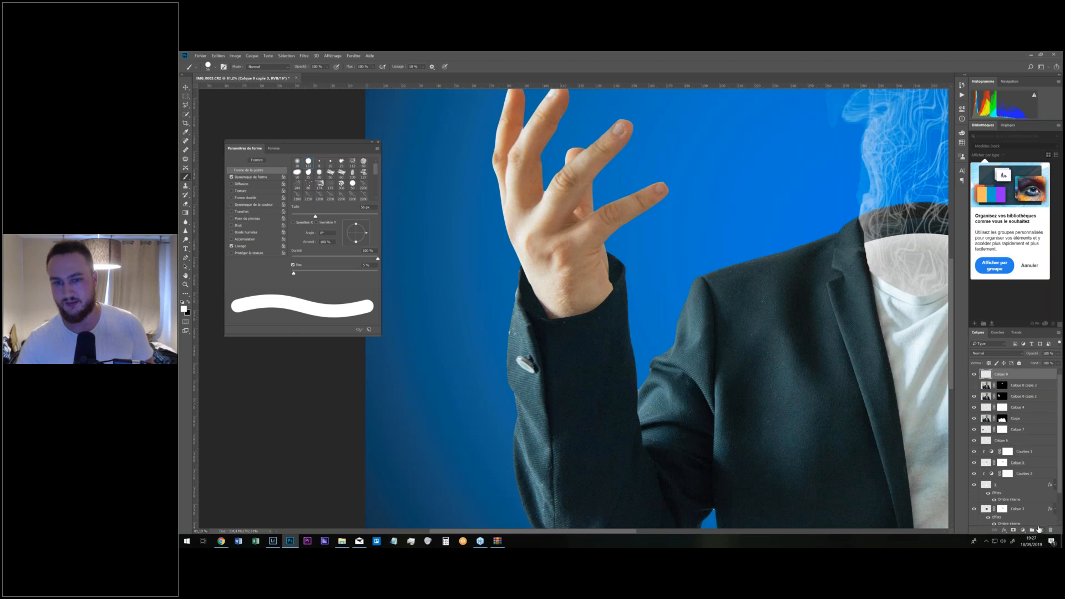
scroll(312, 183, down, 5)
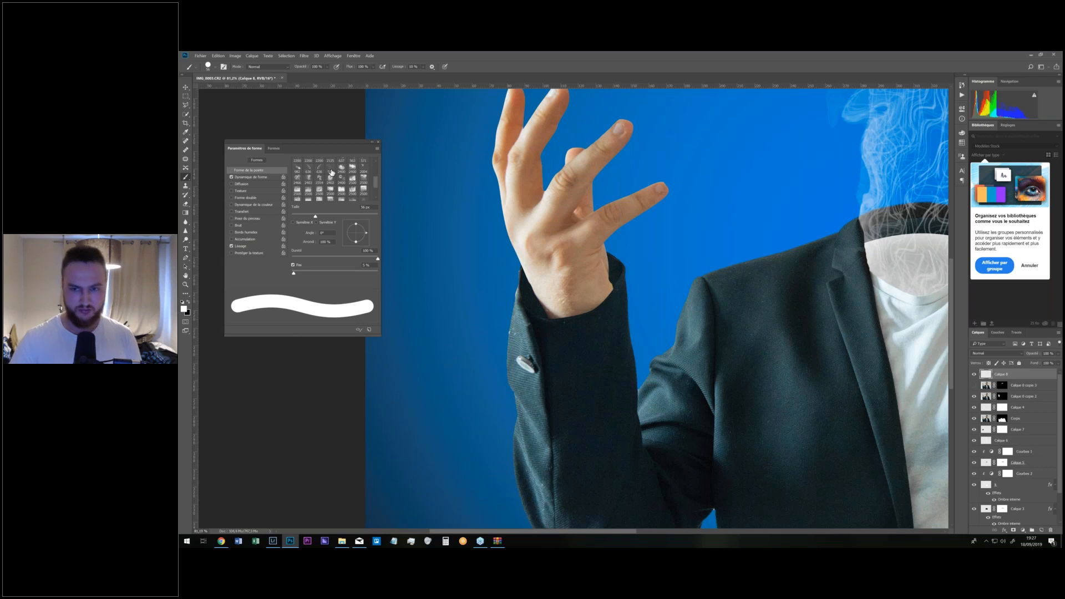
click(331, 172)
click(717, 184)
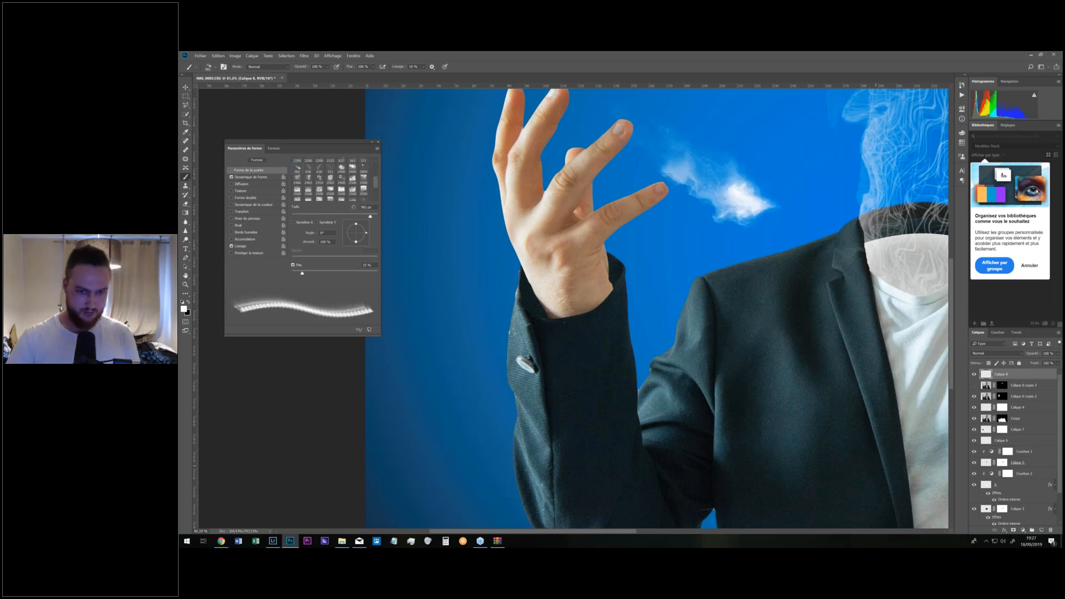
scroll(568, 283, down, 5)
key(ctrl+z)
drag(509, 278, 539, 284)
click(472, 218)
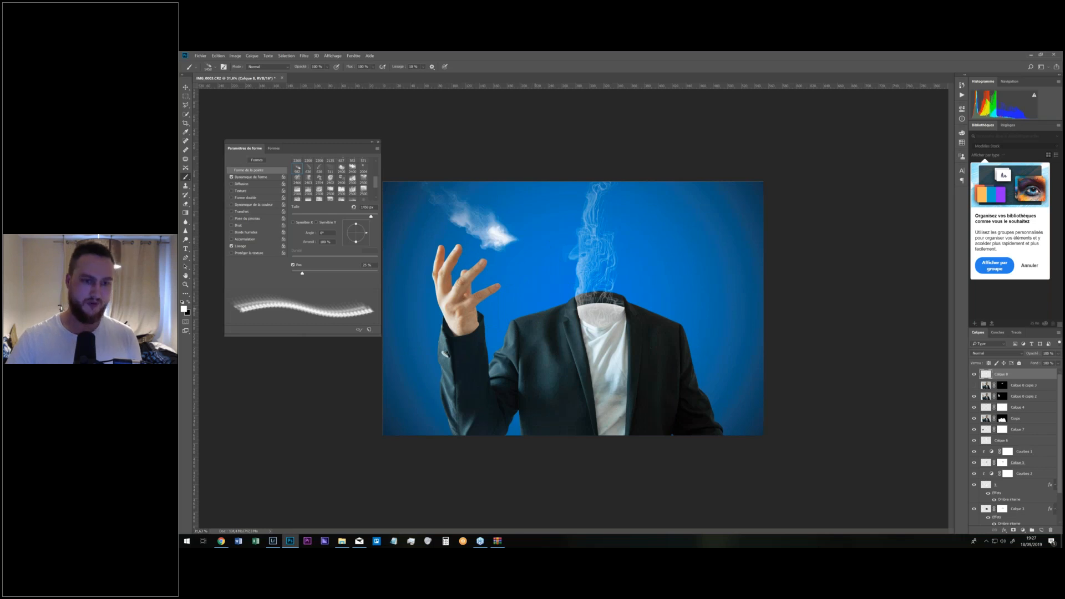
key(ctrl+z)
click(523, 301)
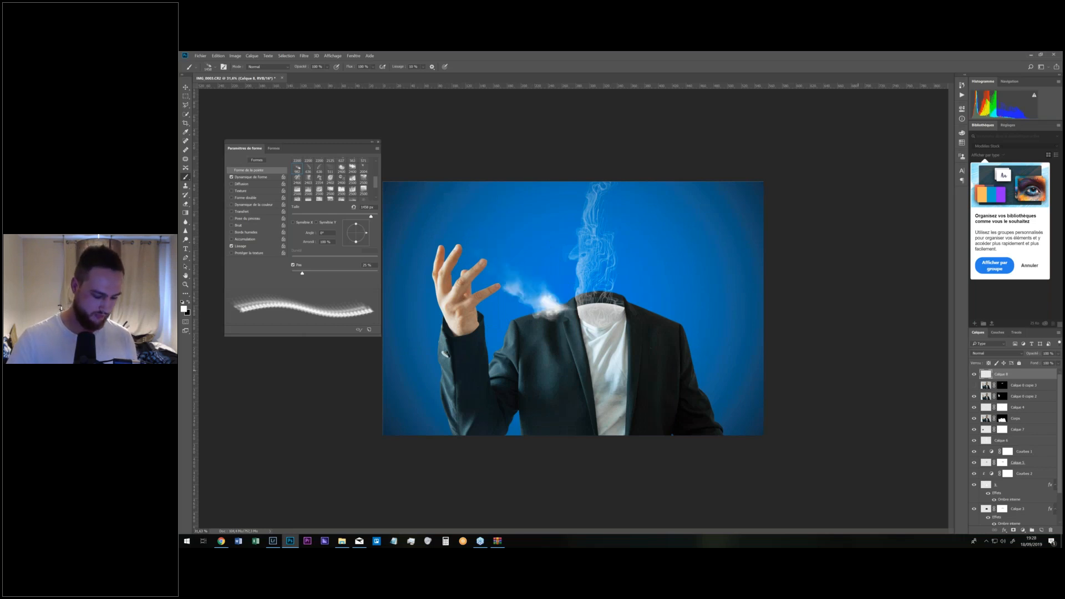
Rotate the smoke cloud upright and place it over the wrist so it rises from the sleeve opening.
key(ctrl+t)
drag(589, 231, 502, 313)
drag(456, 233, 448, 206)
key(b)
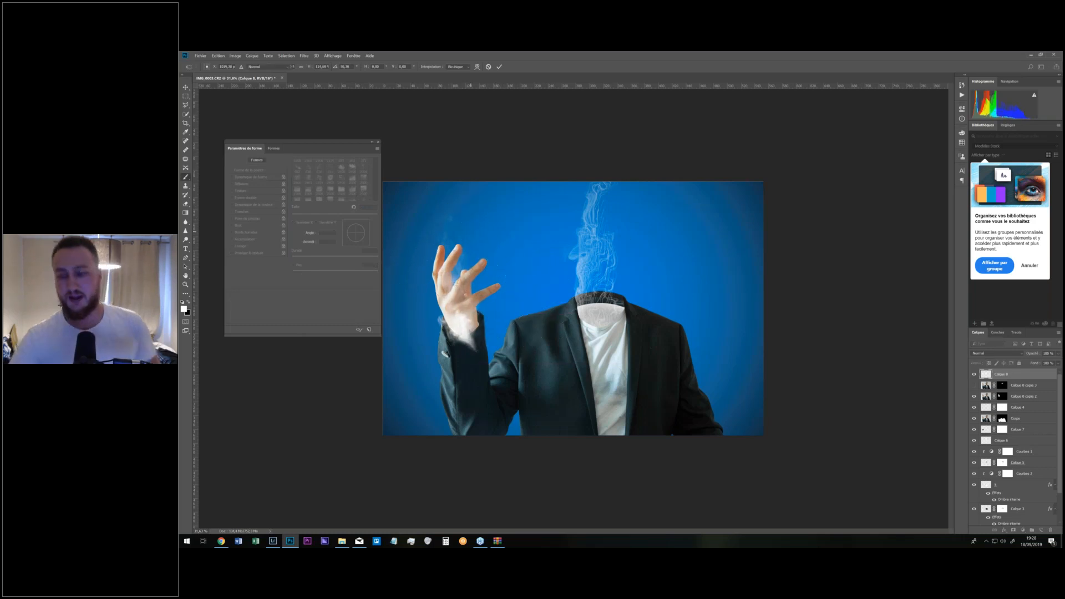
Place the smoke layer directly above the hand layer and move both beneath the body layer, Corps.
drag(1013, 379, 1017, 401)
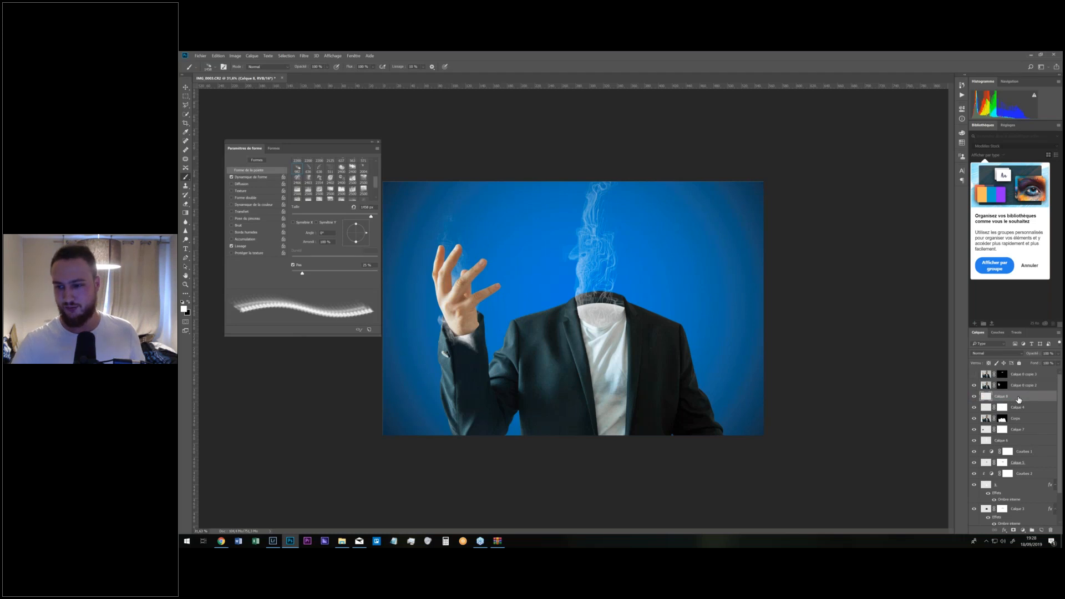
drag(1018, 399, 1018, 383)
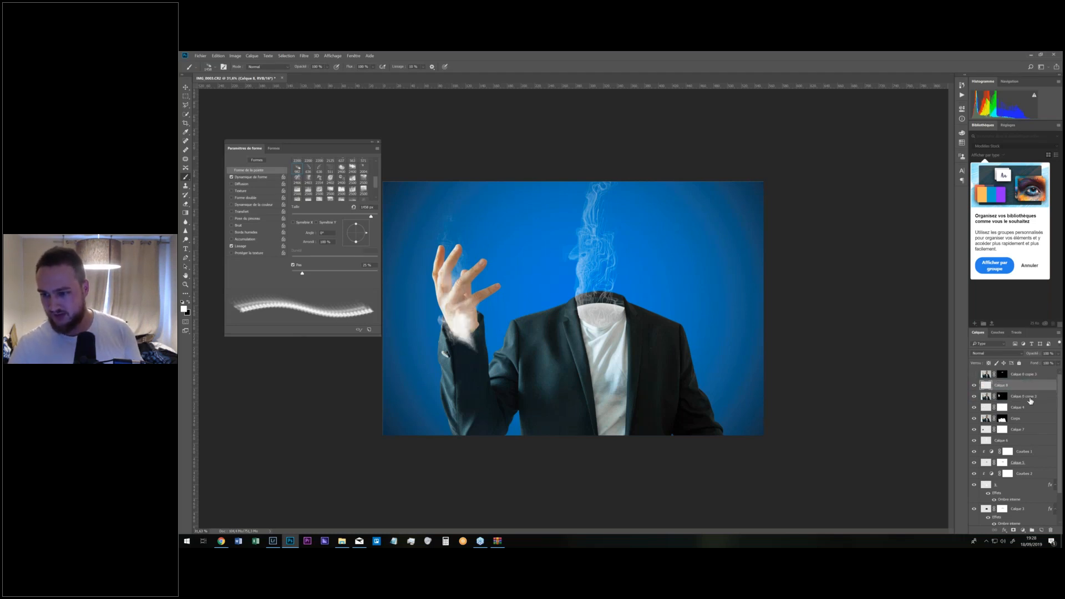
shift+click(1026, 396)
drag(1023, 390, 1016, 419)
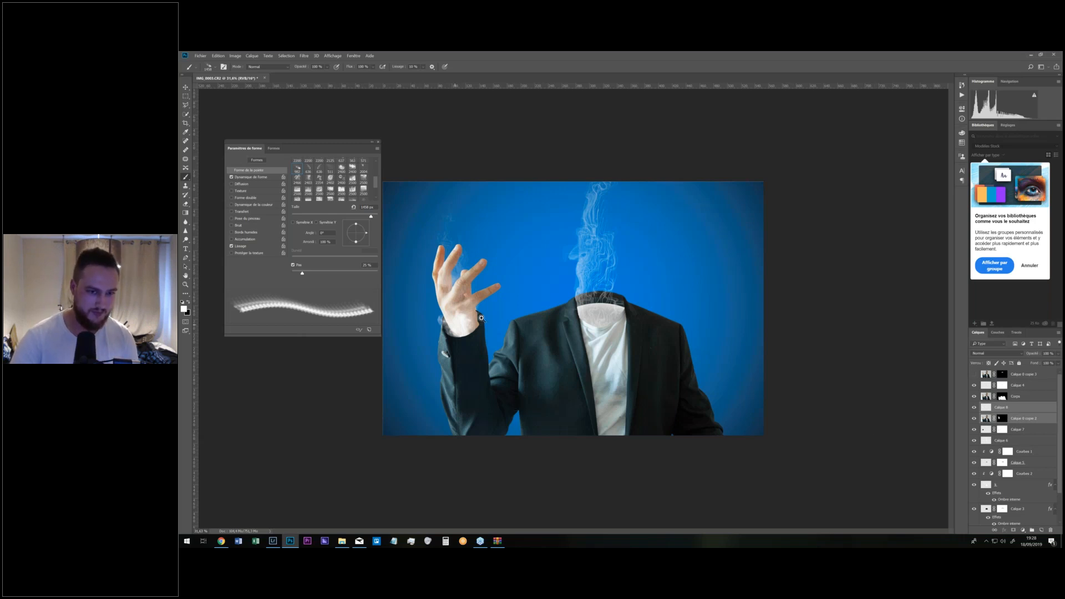
Compare the wrist smoke with the hand layer hidden and shown, and make the sunglasses layer visible.
mouse_move(481, 318)
mouse_down()
mouse_move(463, 319)
mouse_move(483, 307)
mouse_up()
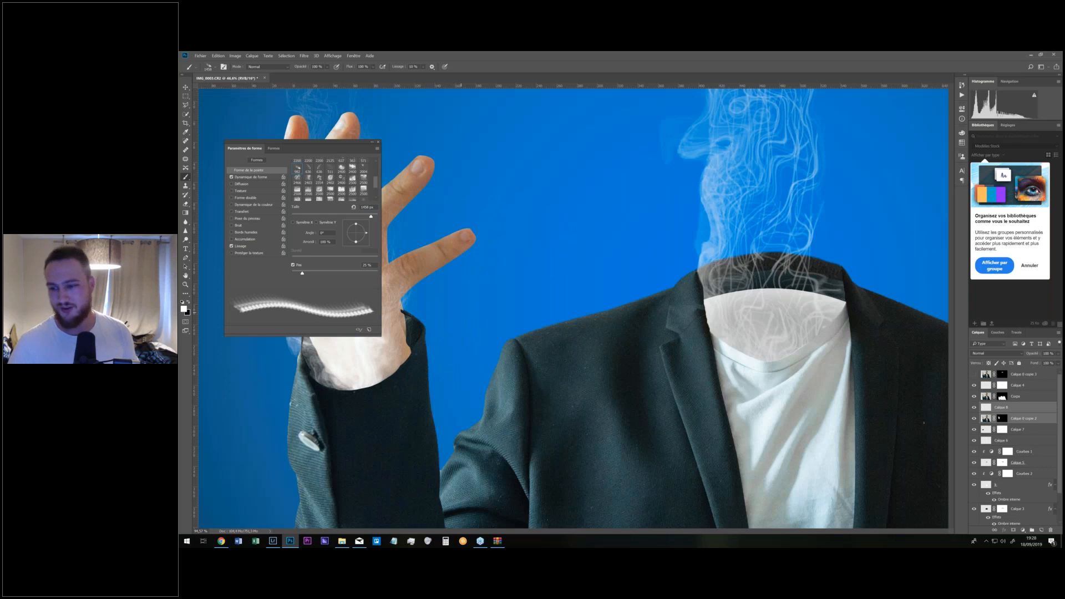
click(974, 419)
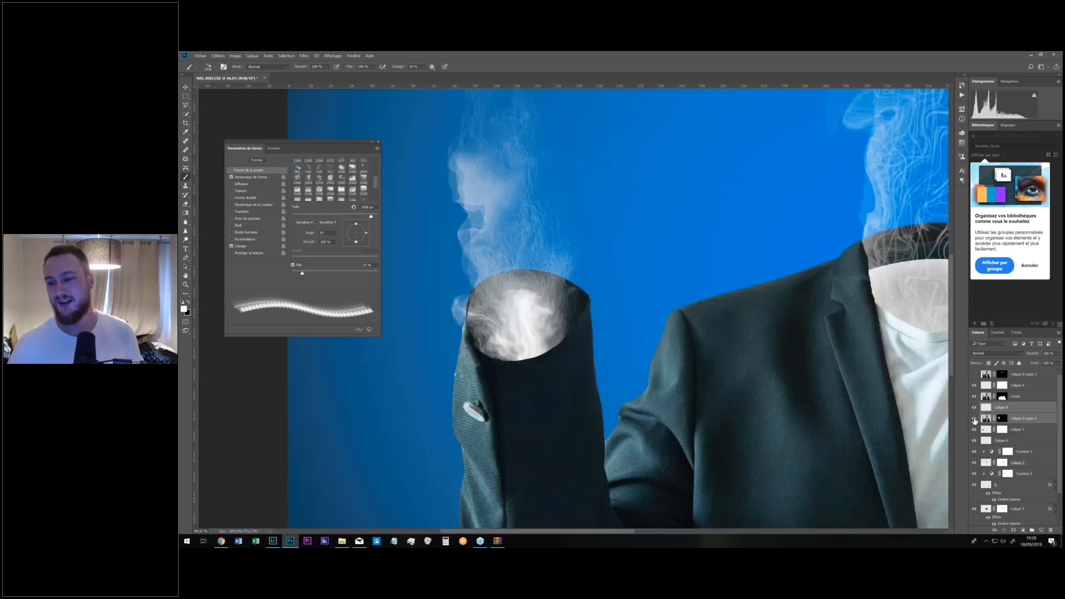
click(973, 419)
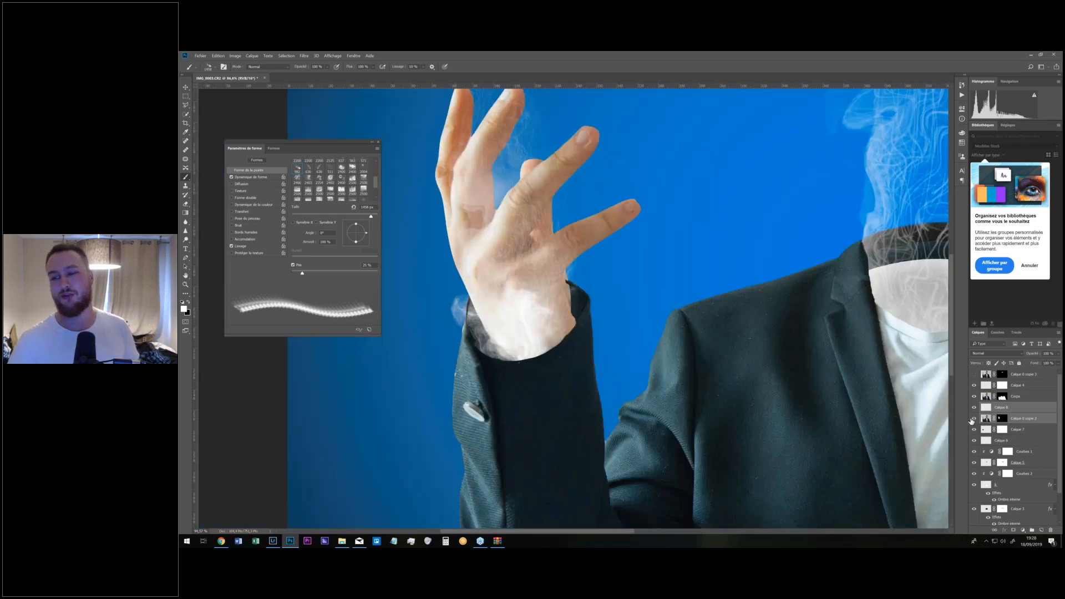
click(1014, 409)
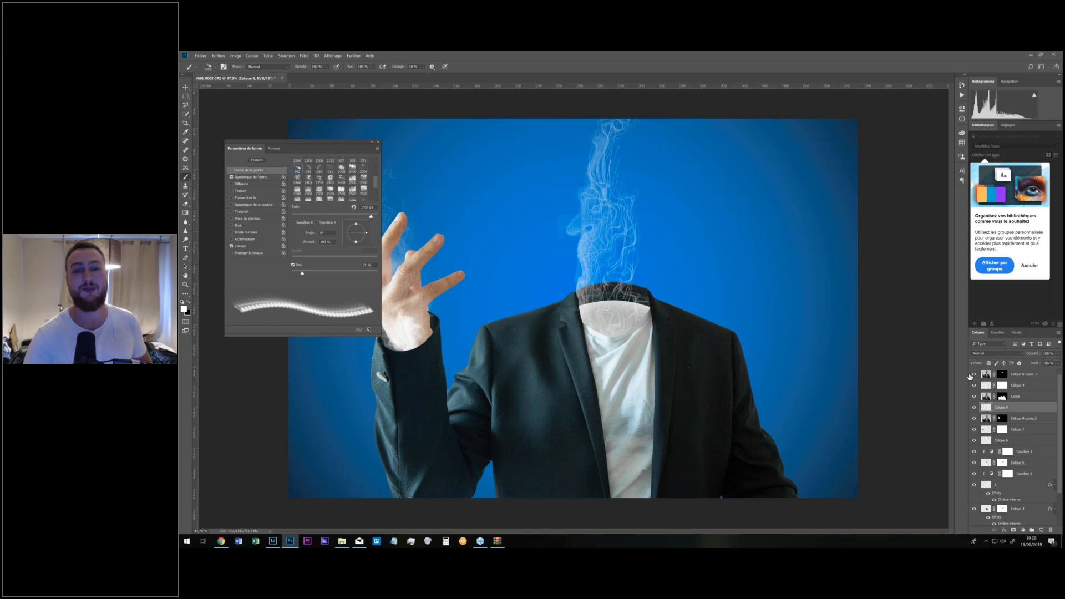
click(972, 375)
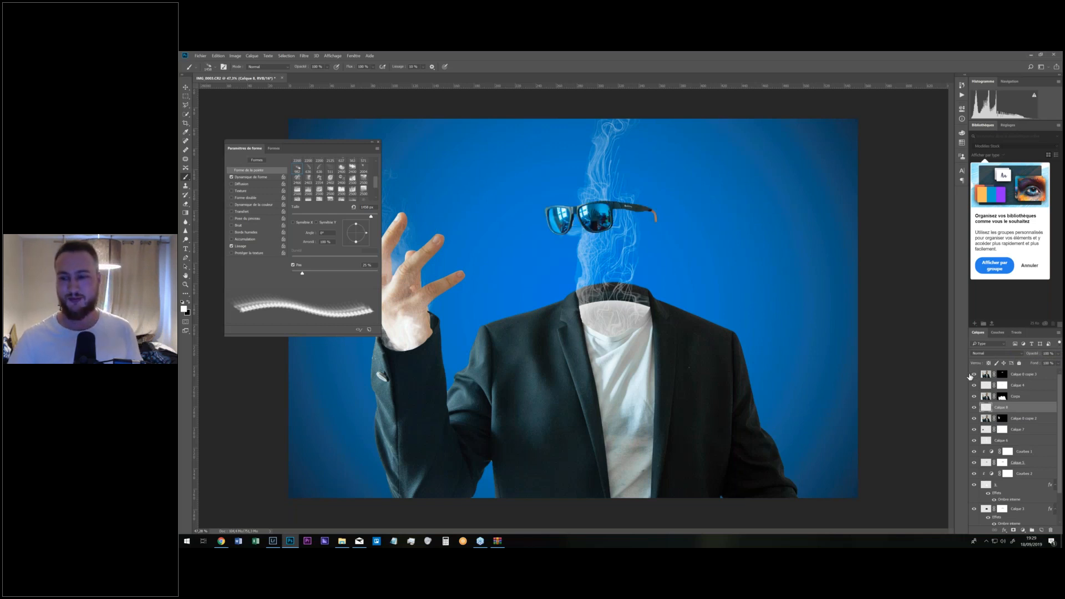
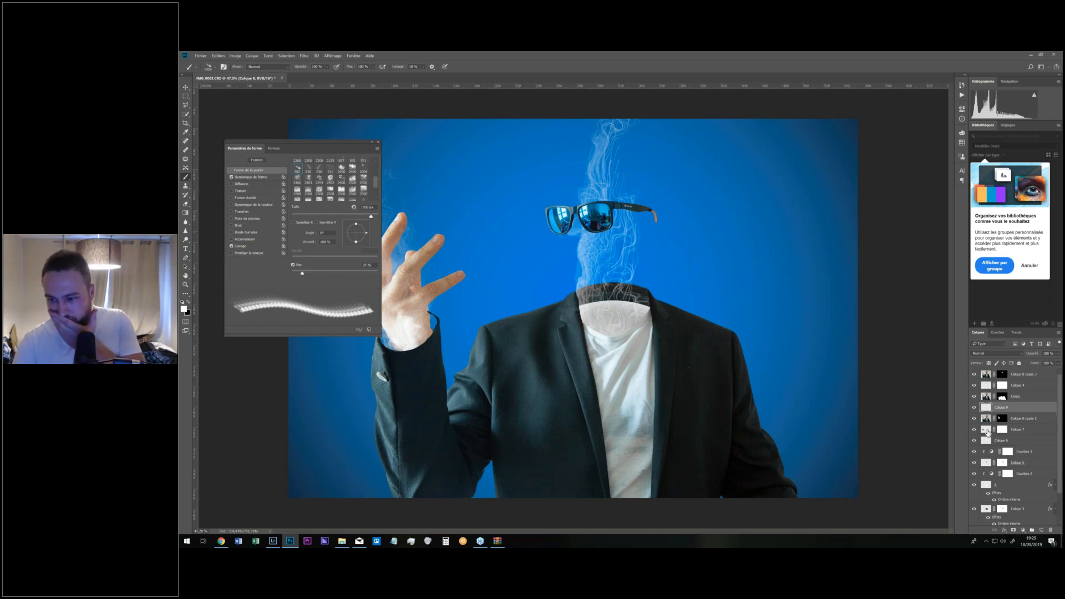
Toggle the wrist smoke, Calque 4 and neck smoke layers off and on to check what each contributes.
click(974, 408)
click(974, 408)
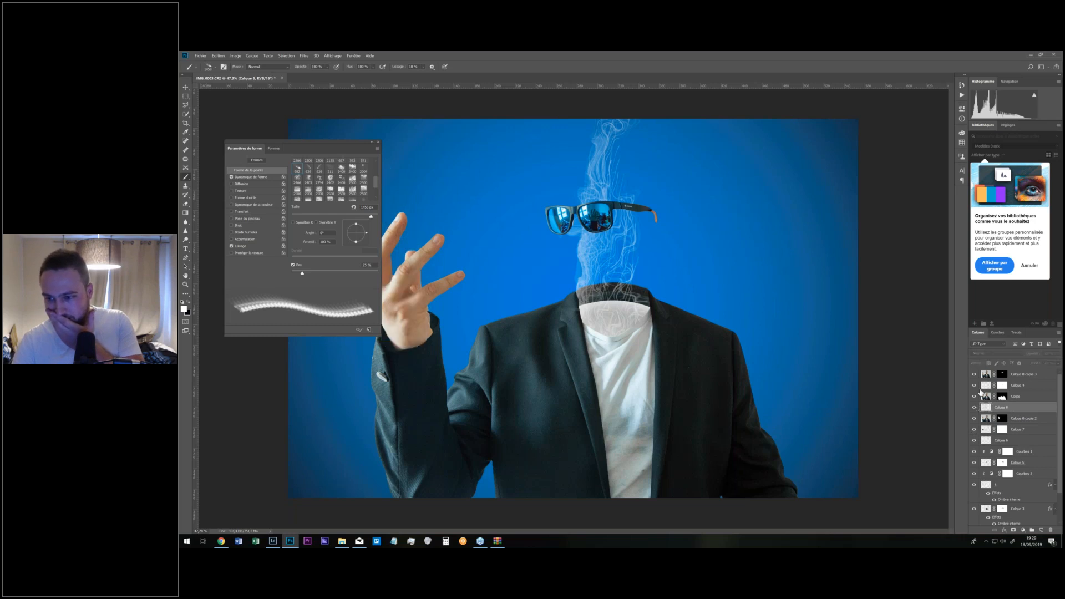
click(974, 386)
click(974, 386)
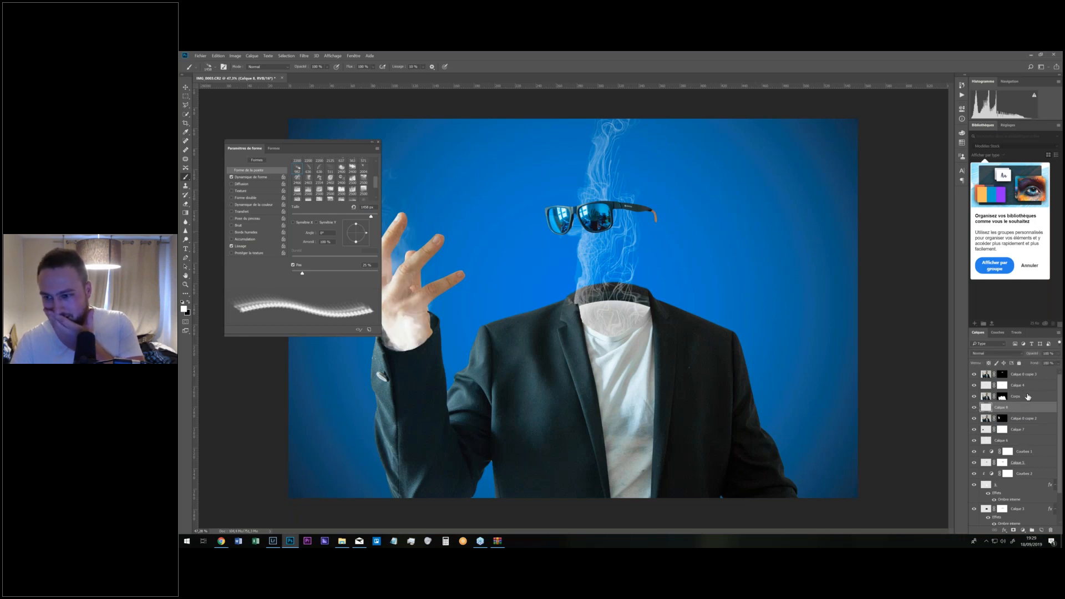
scroll(993, 411, down, 3)
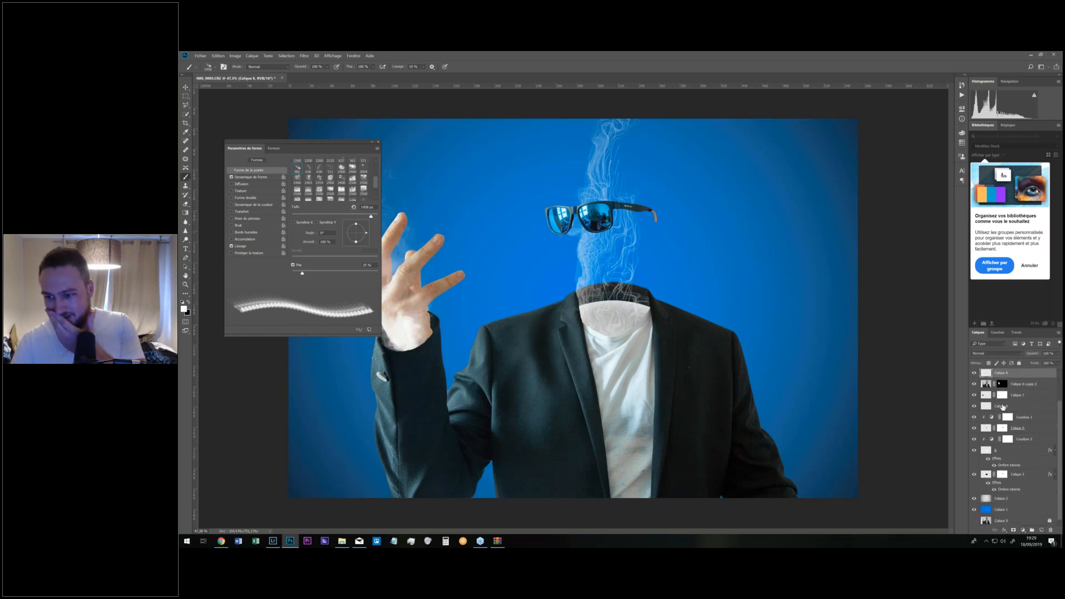
click(975, 407)
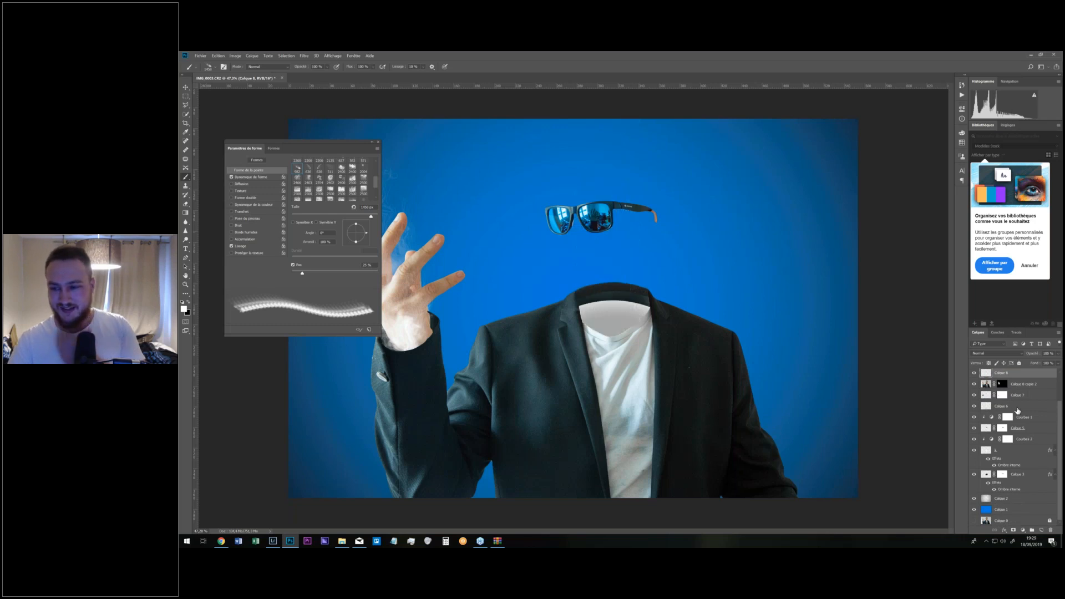
click(975, 407)
Add an empty layer directly above the neck smoke layer, Calque 6, and view the fog and smoke brushes on Brusheezy in the browser.
click(1018, 408)
click(1041, 530)
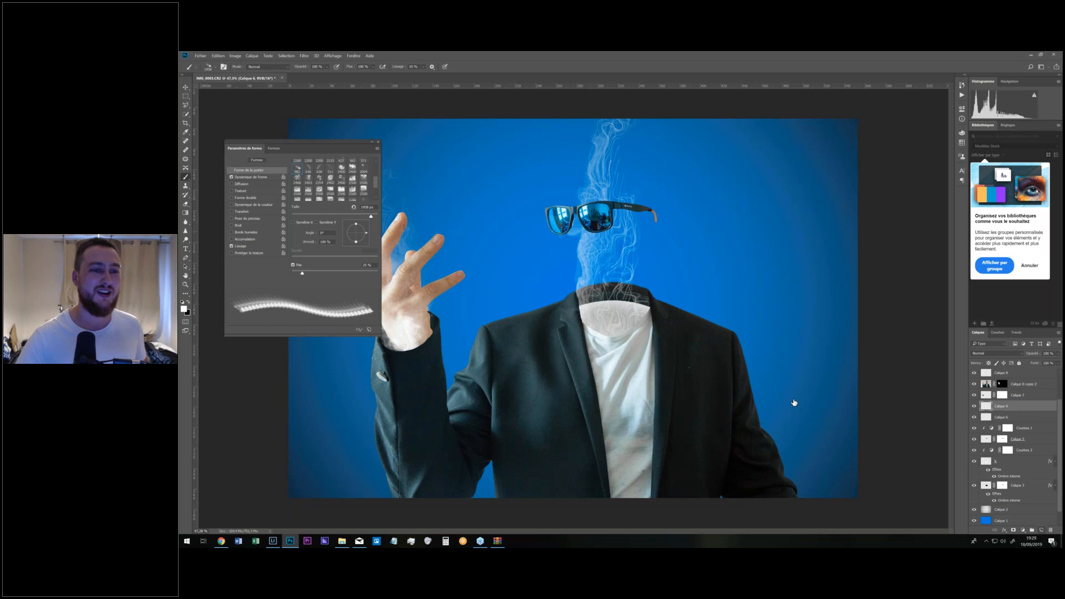
scroll(375, 176, up, 3)
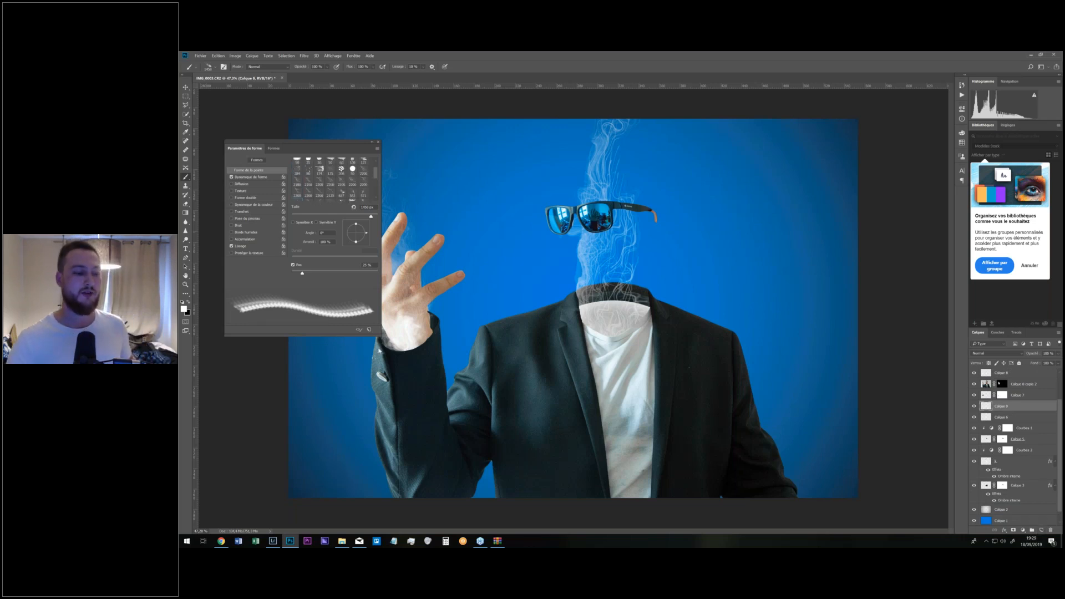
click(221, 541)
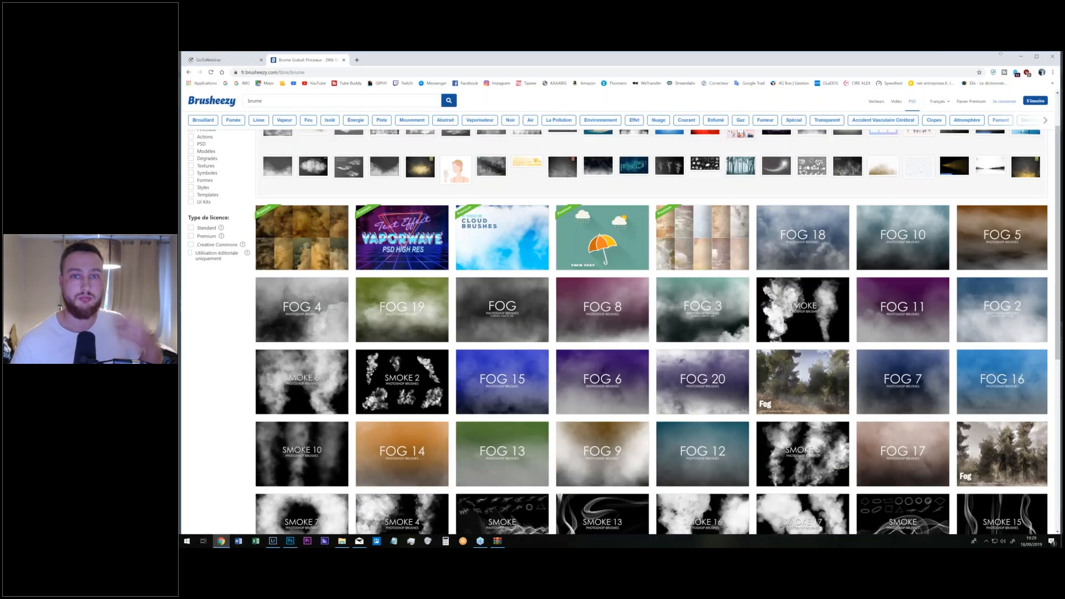
click(1020, 58)
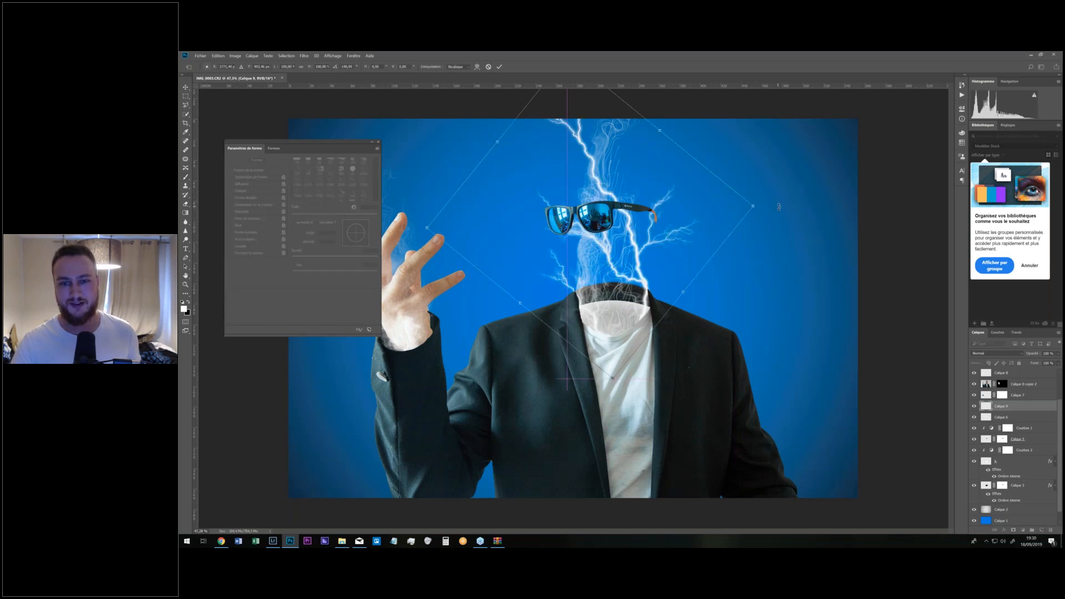
Scale down and rotate the lightning bolt so it strikes down behind the sunglasses into the neck opening.
drag(753, 204, 697, 228)
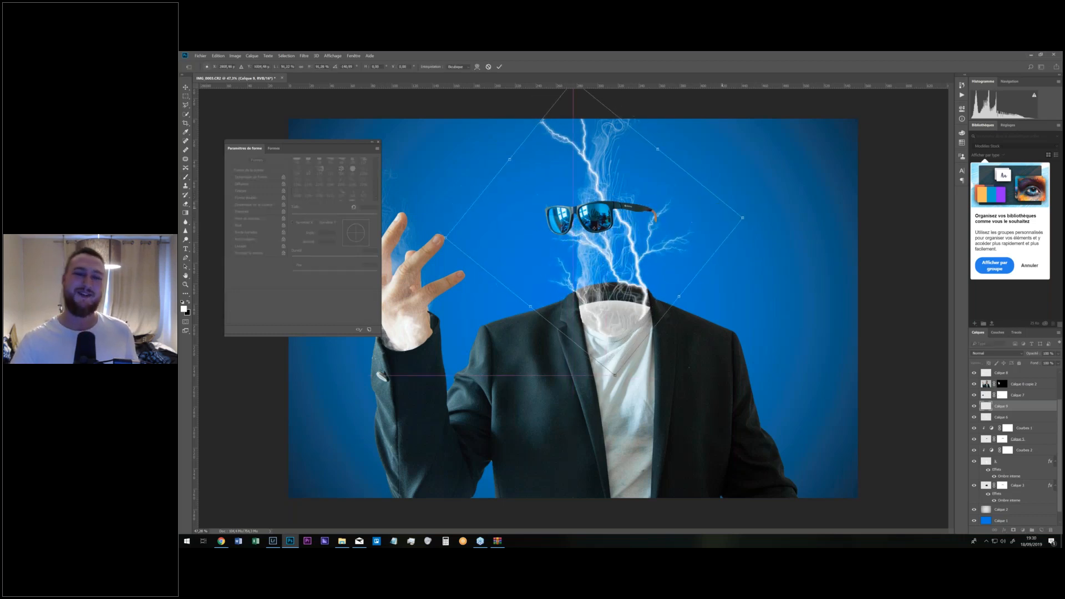
drag(776, 201, 675, 224)
key(Return)
key(b)
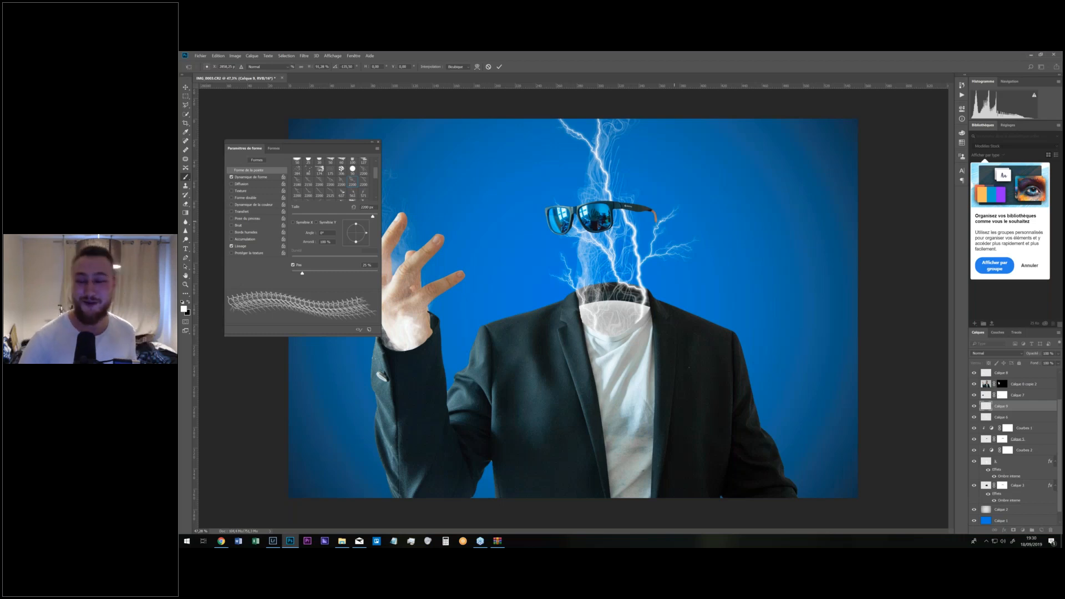
key(Return)
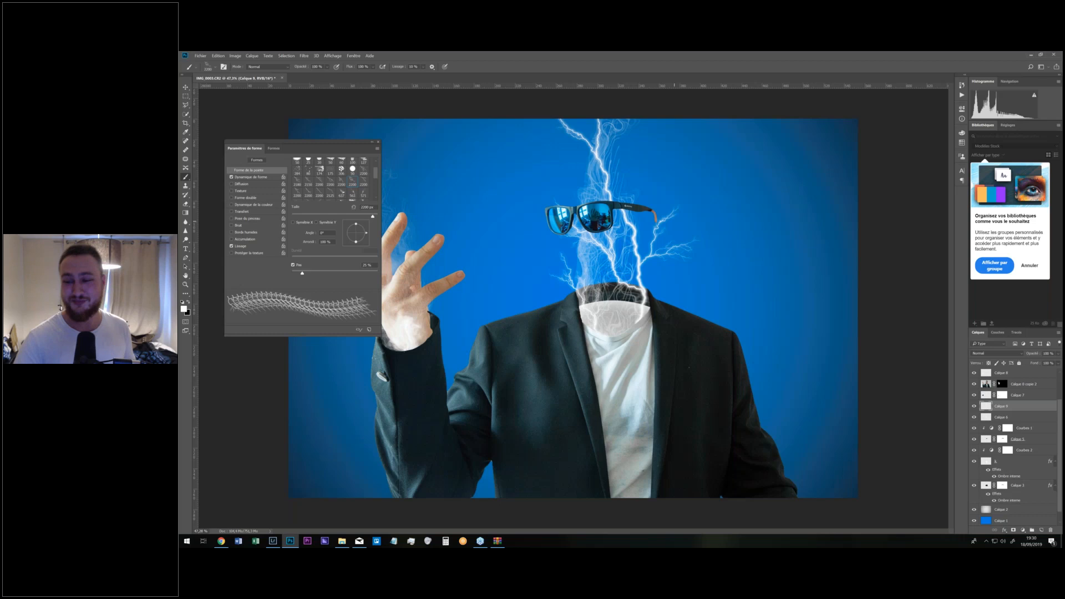
Add an empty layer directly above Calque 8, beneath the Corps layer.
scroll(674, 222, down, 3)
scroll(1017, 461, down, 1)
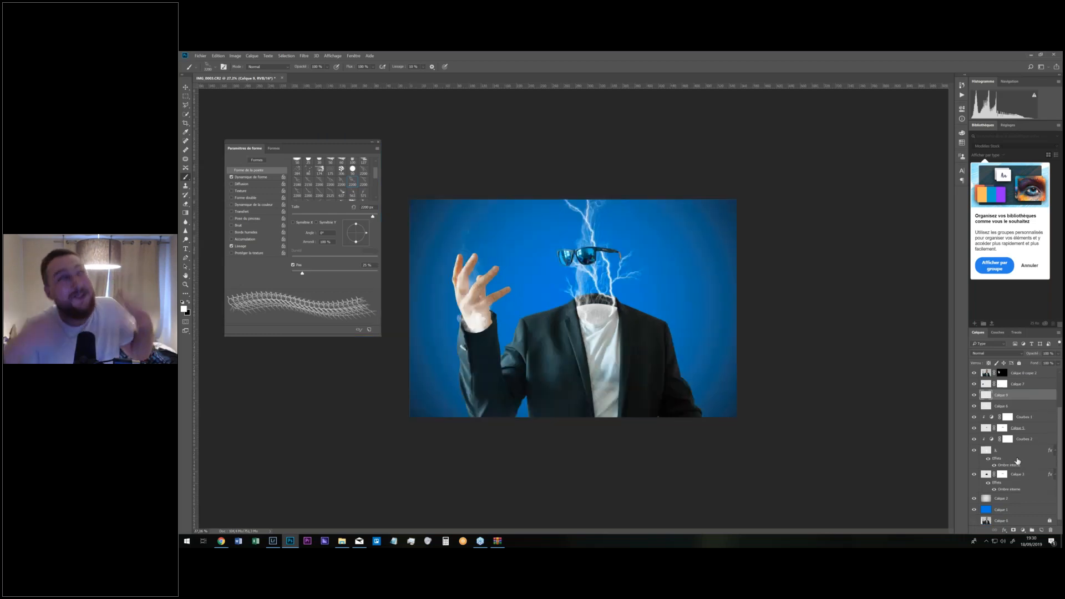
scroll(1017, 461, up, 3)
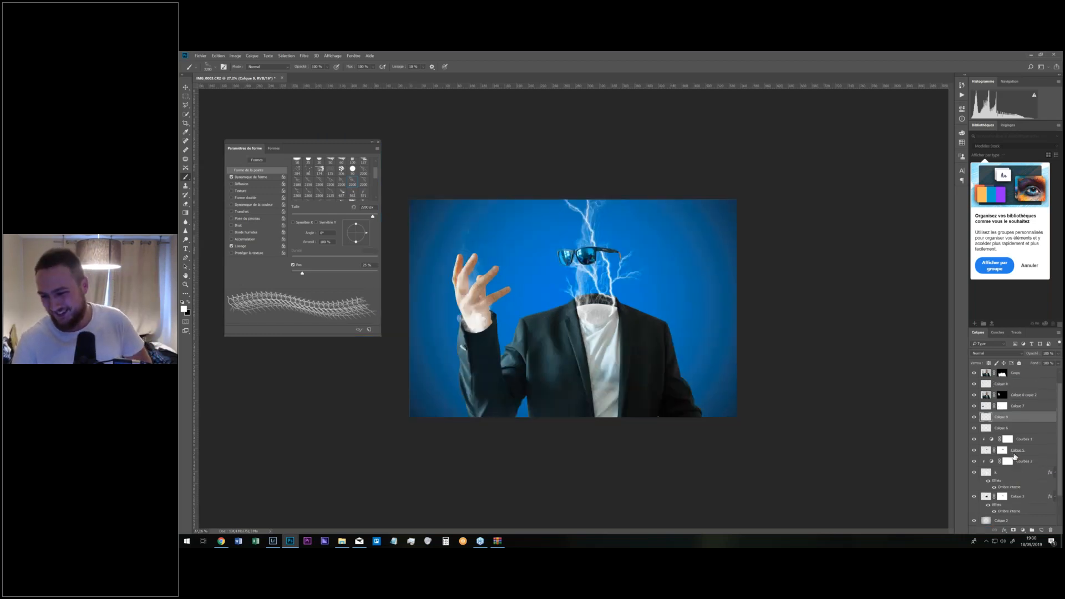
scroll(1017, 461, up, 1)
click(1008, 407)
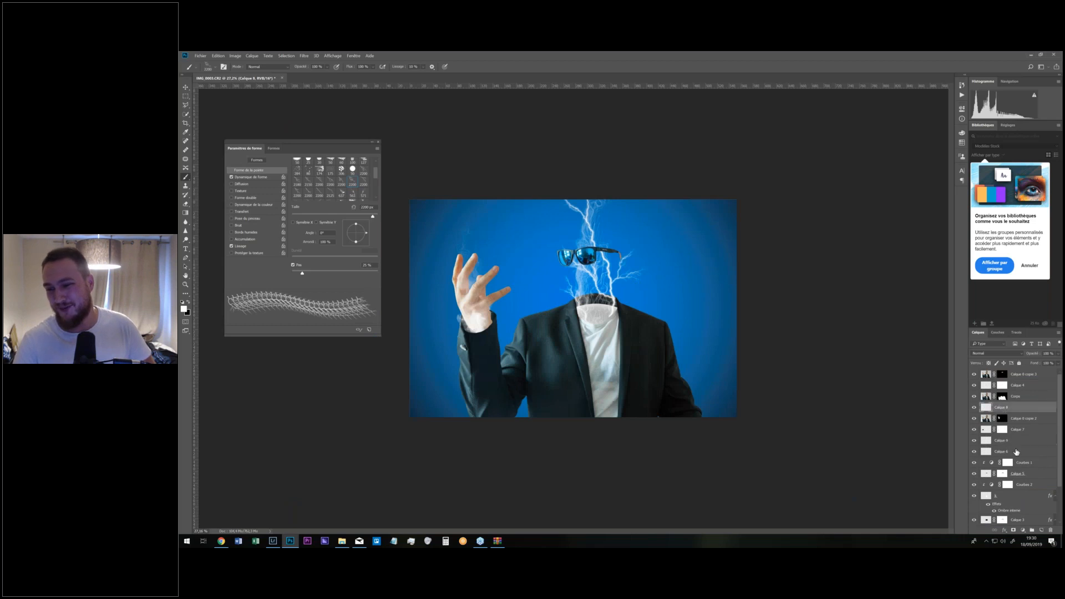
click(1041, 531)
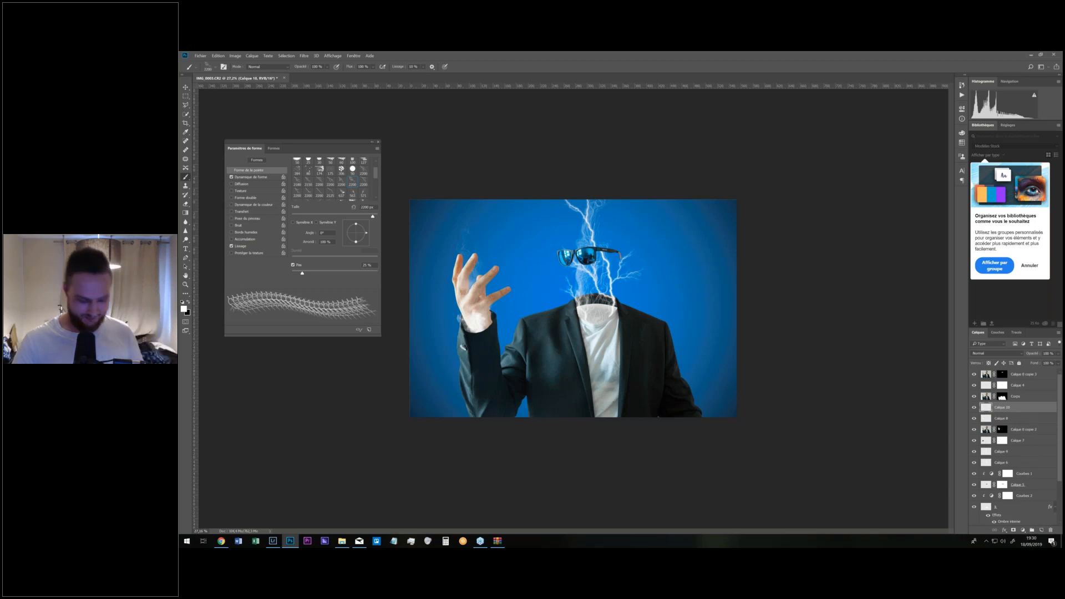
Try a rough dry-brush stamp beside the sunglasses, and undo it.
click(320, 171)
drag(645, 294, 712, 304)
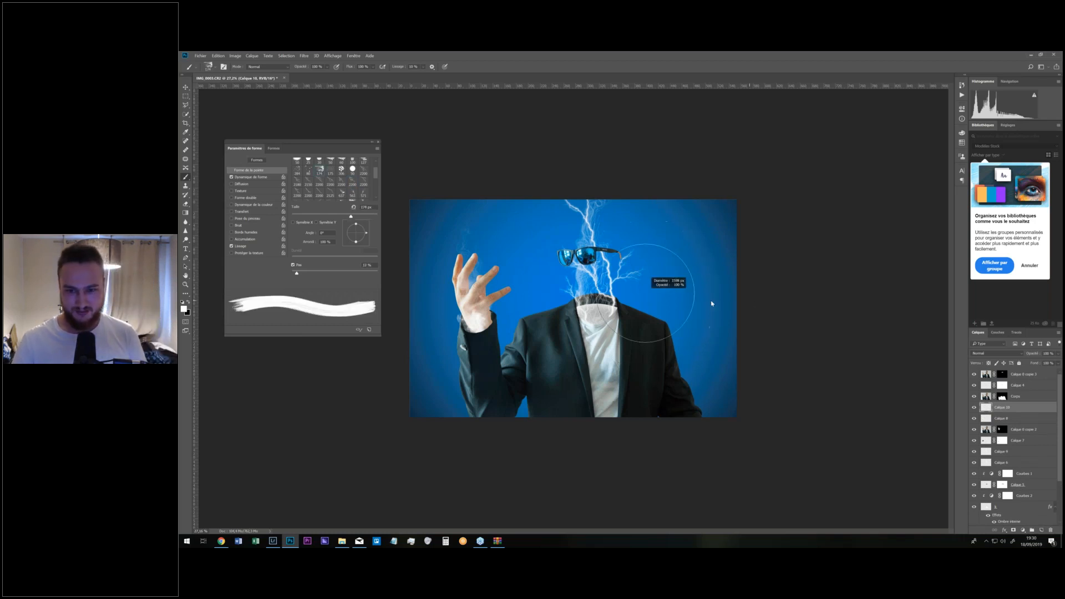
click(646, 293)
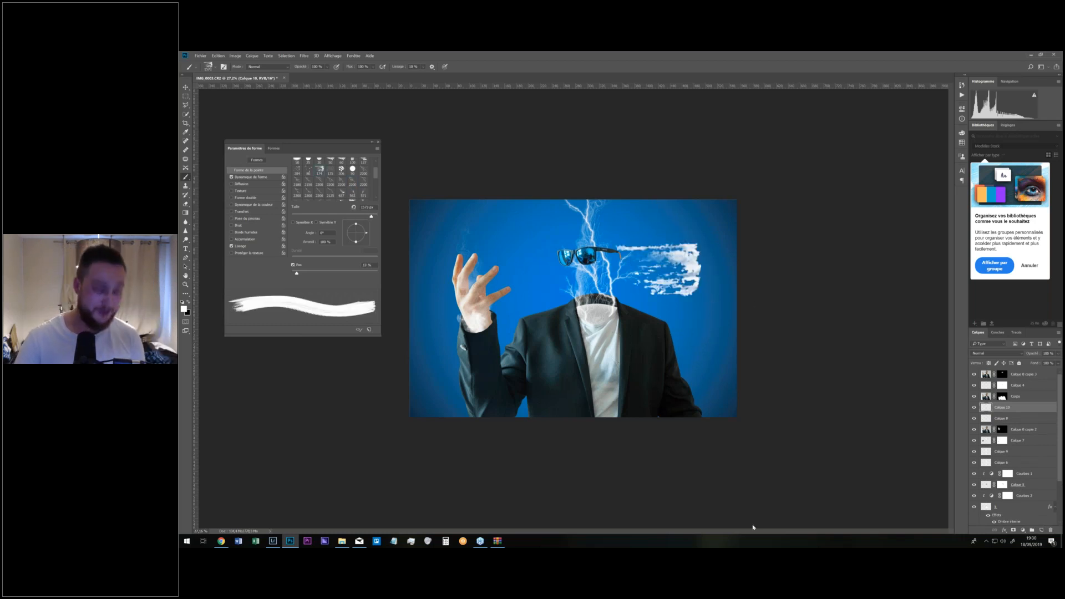
key(ctrl+z)
Stamp a large white wispy smoke shape onto the empty layer Calque 10 with one of the smoke brushes.
scroll(341, 188, down, 3)
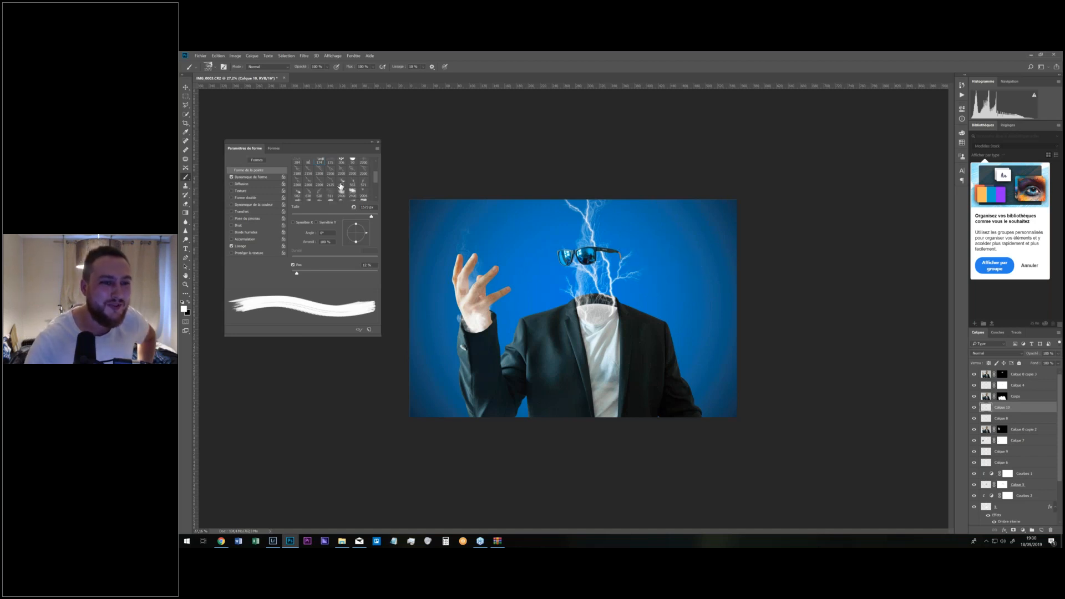
scroll(341, 189, down, 2)
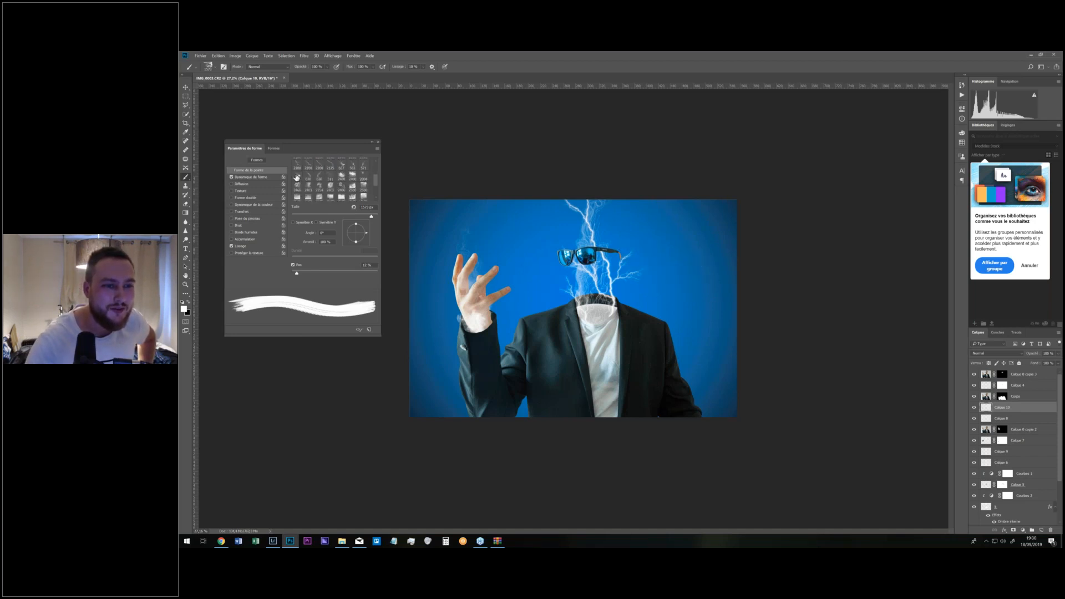
click(320, 177)
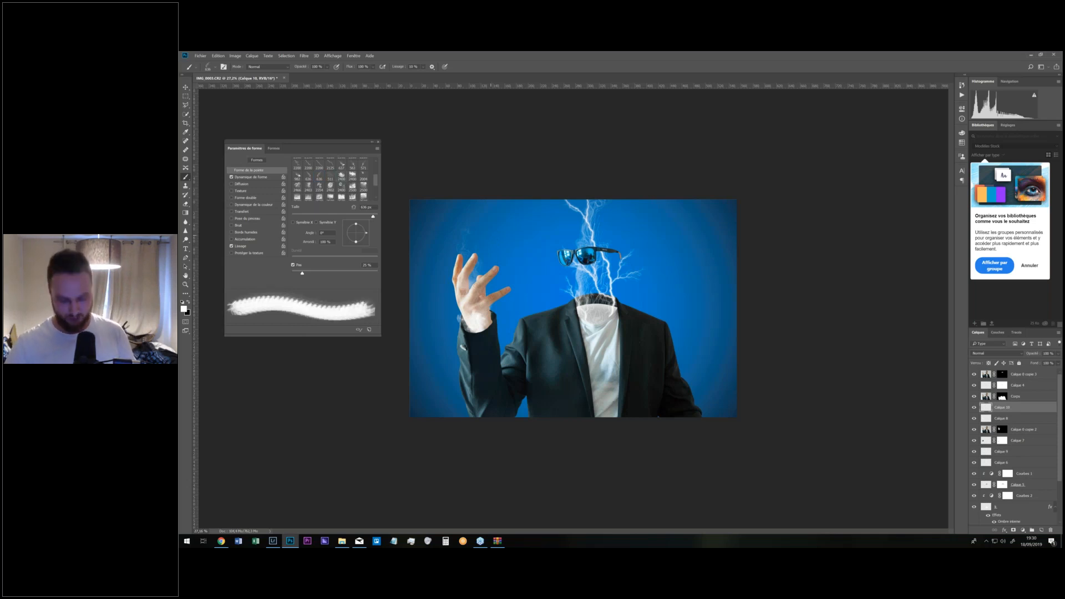
click(516, 263)
Rotate and move the smoke stamp so it forms a head shape behind the sunglasses, rising from the neck opening.
key(ctrl+minus)
key(ctrl+t)
drag(516, 266, 568, 283)
mouse_move(653, 315)
mouse_down()
mouse_move(657, 271)
mouse_move(560, 198)
mouse_up()
mouse_move(590, 233)
mouse_down()
mouse_move(591, 214)
mouse_move(599, 238)
mouse_up()
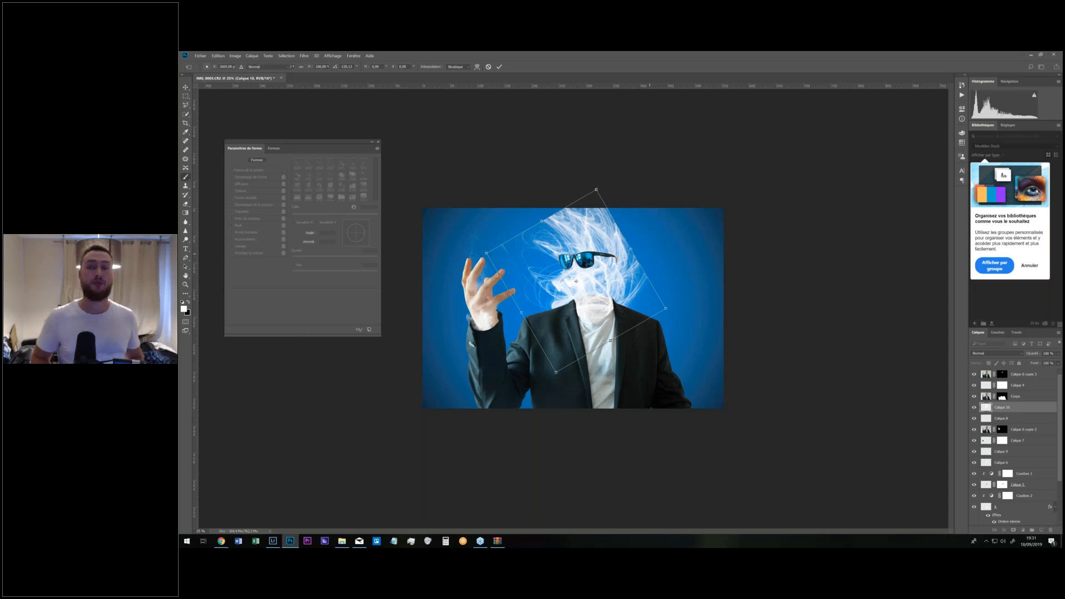
key(Return)
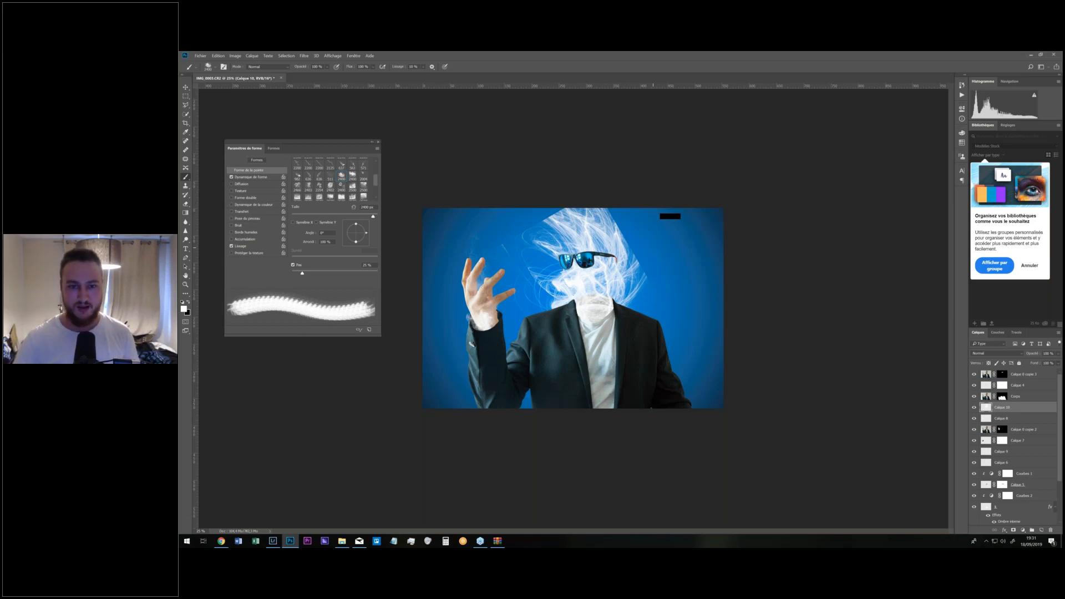
Mask Calque 10 and paint out the smoke's hard outer edges and a patch below the sunglasses with a soft round brush.
drag(571, 257, 589, 252)
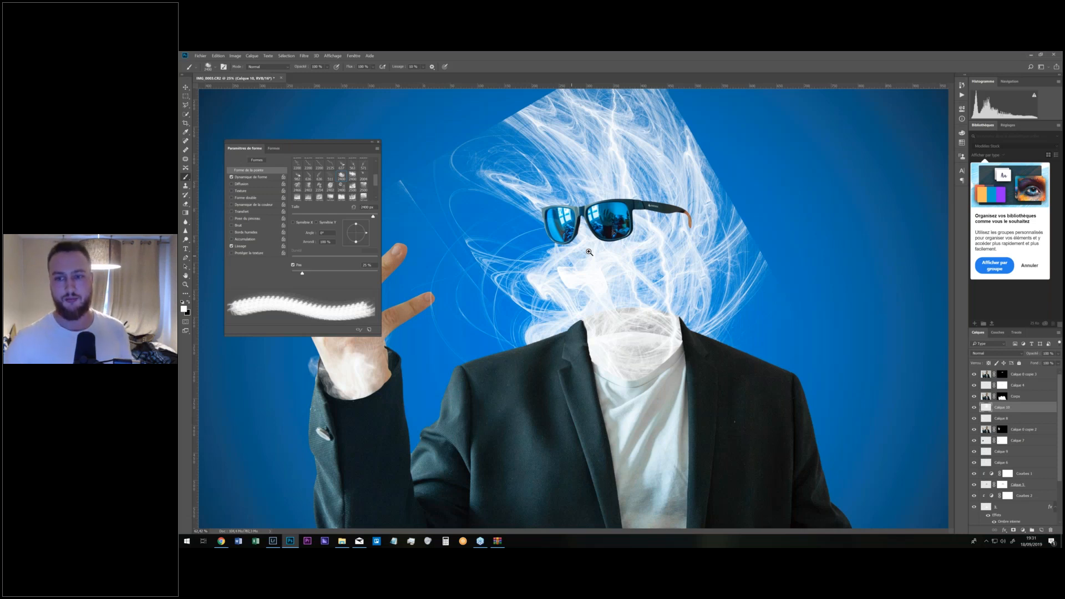
drag(589, 252, 593, 253)
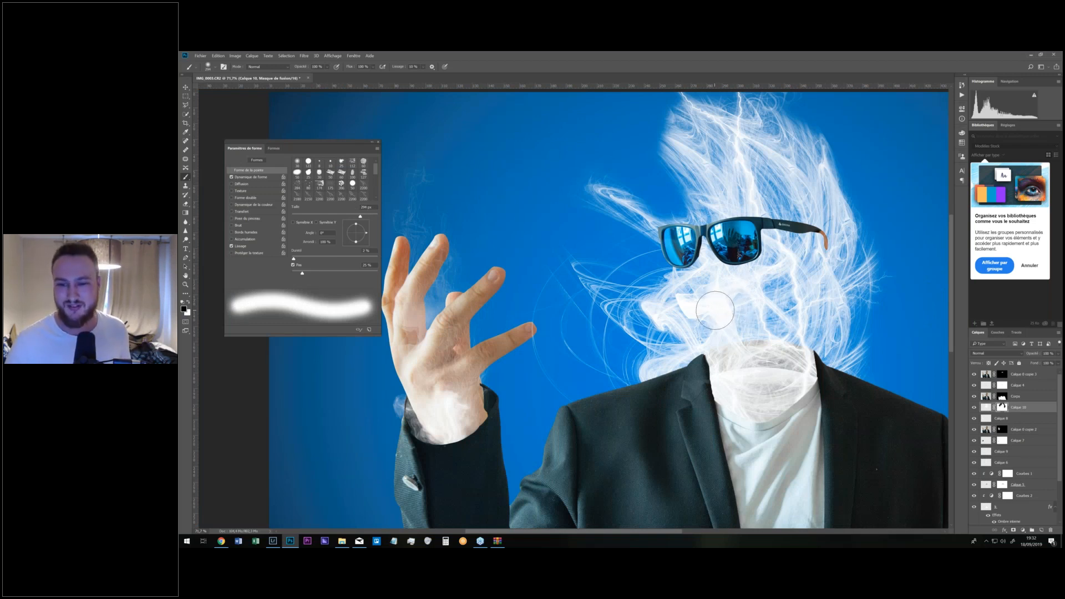
mouse_move(725, 308)
mouse_down()
mouse_move(712, 306)
mouse_move(724, 308)
mouse_up()
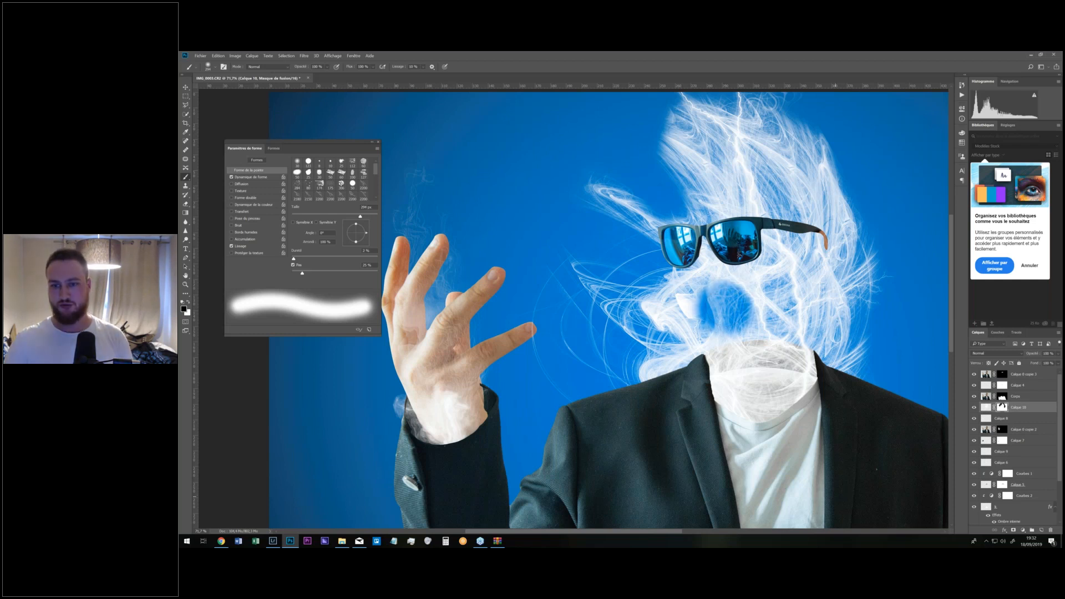
Add an empty layer directly above Calque 10 and make white the foreground colour.
scroll(715, 311, down, 5)
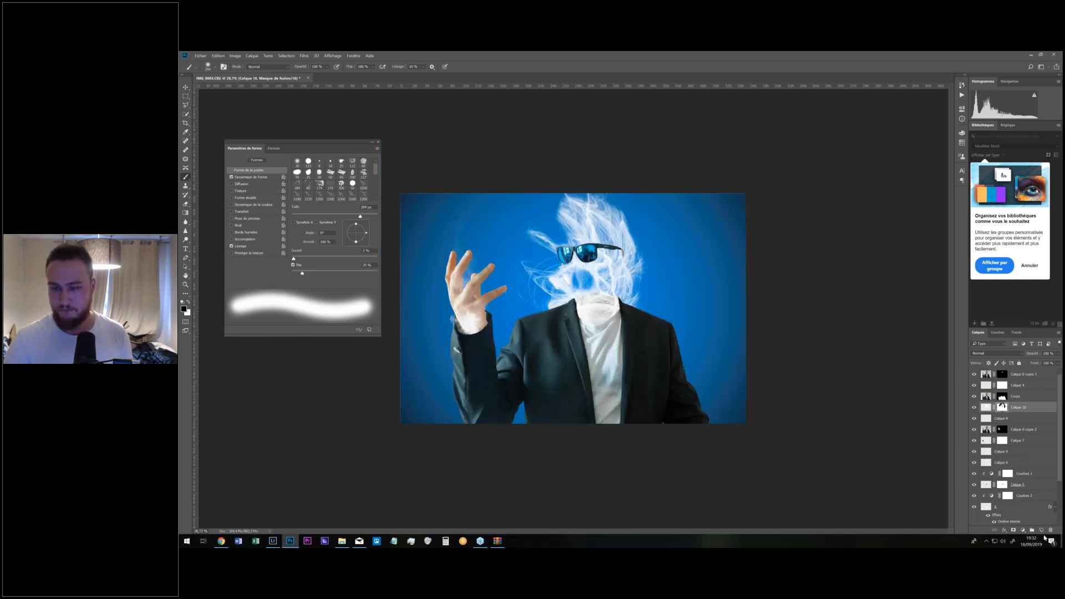
click(1041, 530)
key(x)
Try two large swirling smoke brushes as single stamps beside the smoke head, undoing each one.
scroll(347, 184, down, 5)
scroll(346, 185, down, 1)
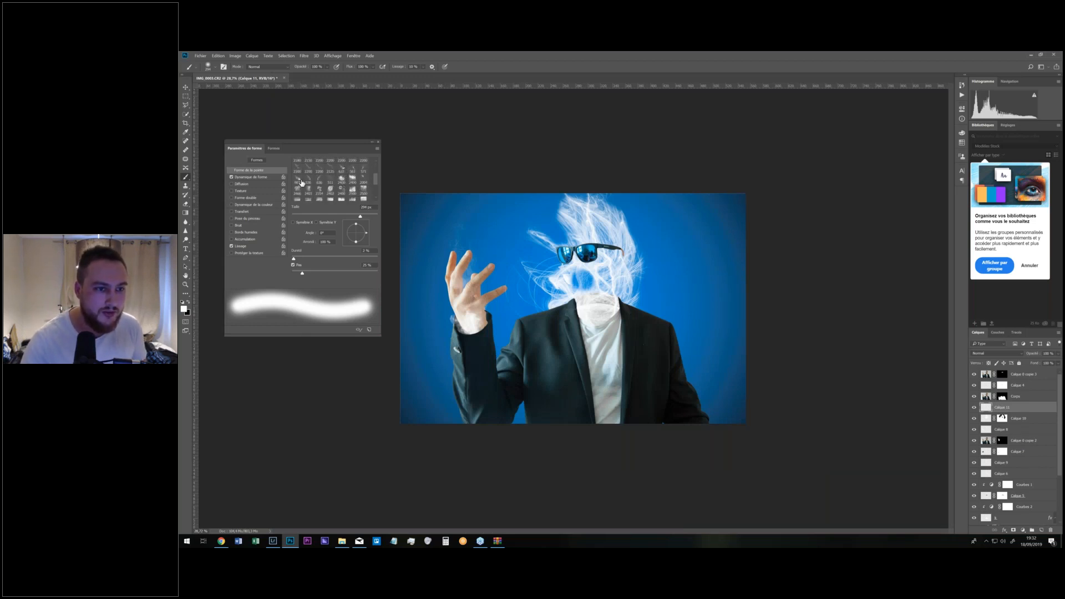
scroll(302, 184, down, 1)
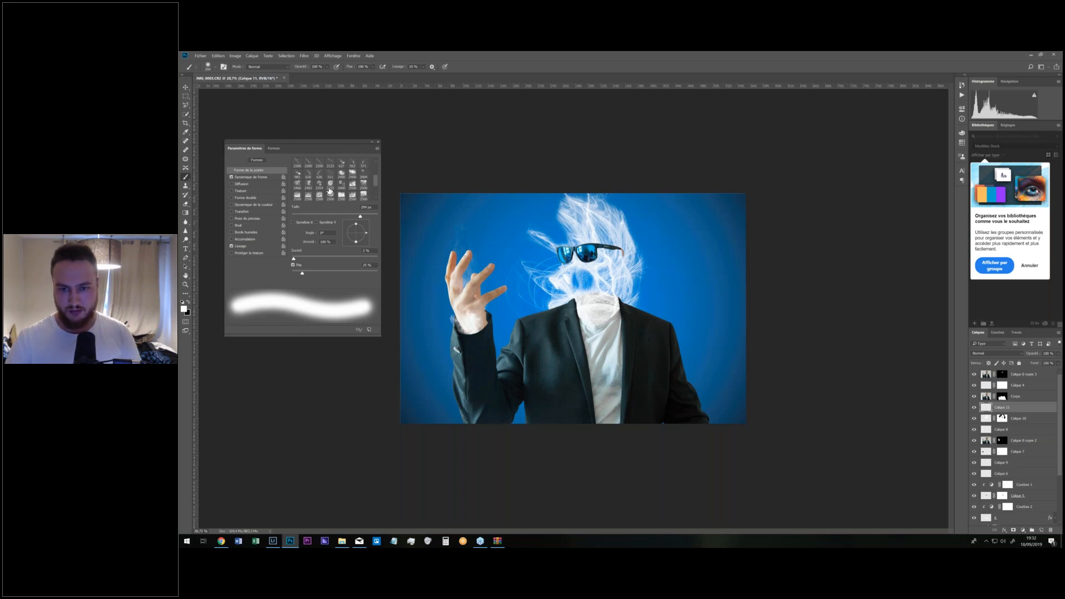
click(330, 188)
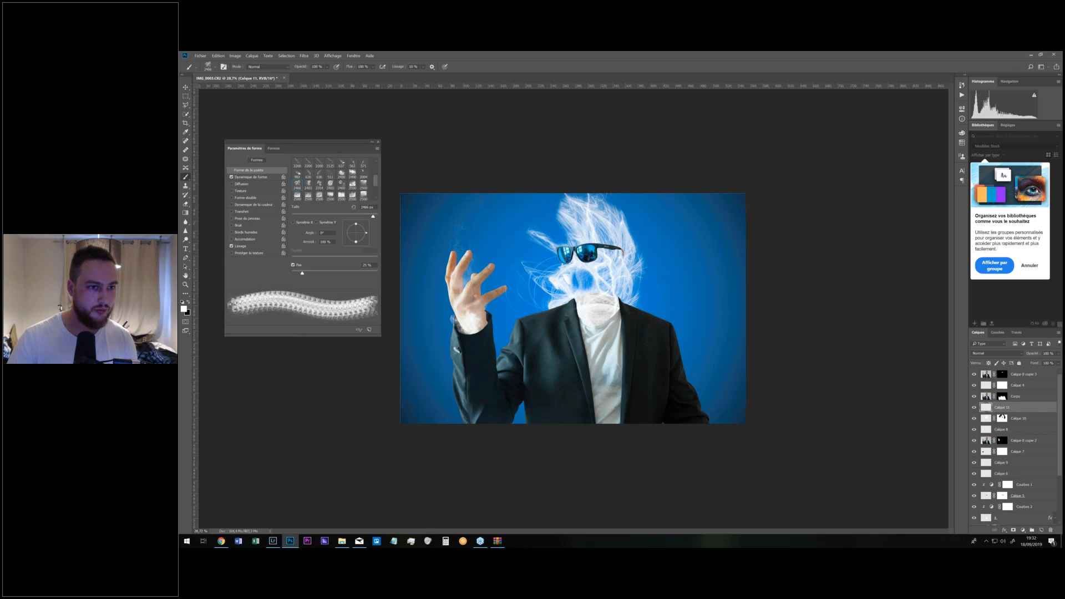
click(641, 266)
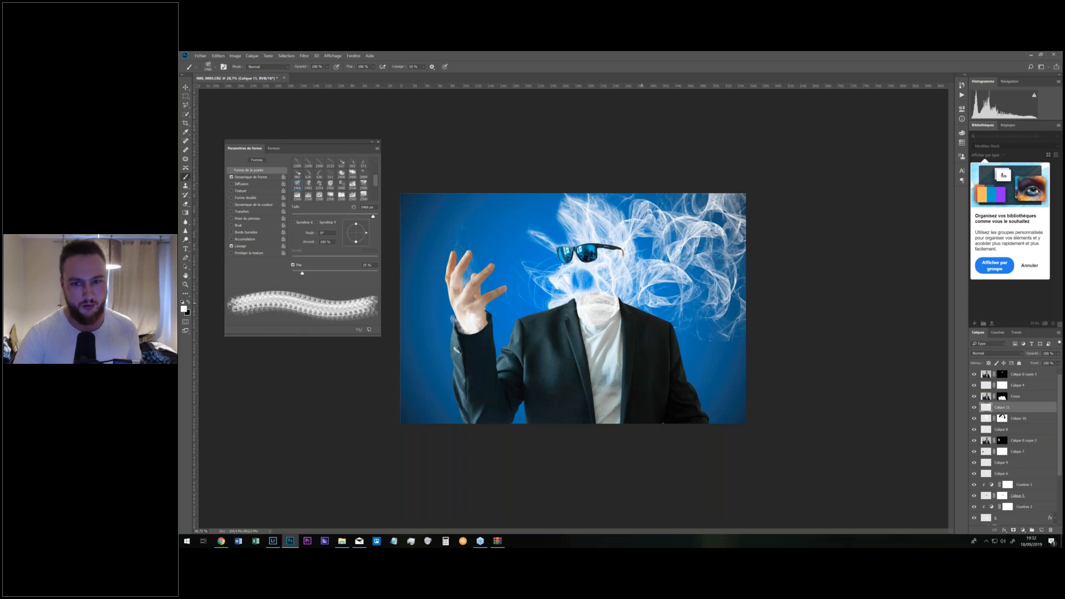
key(ctrl+z)
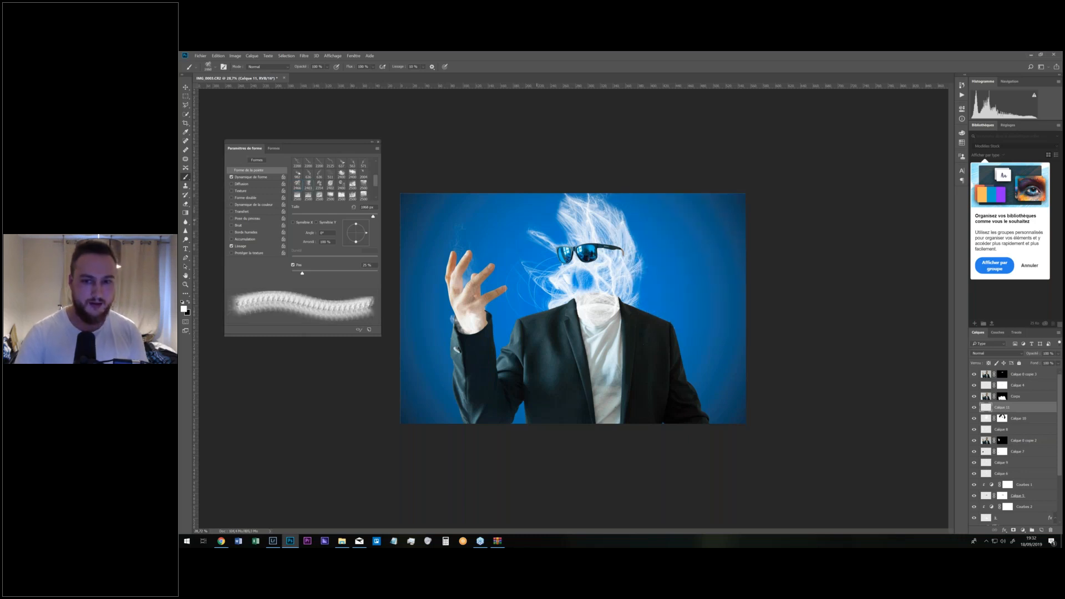
click(700, 278)
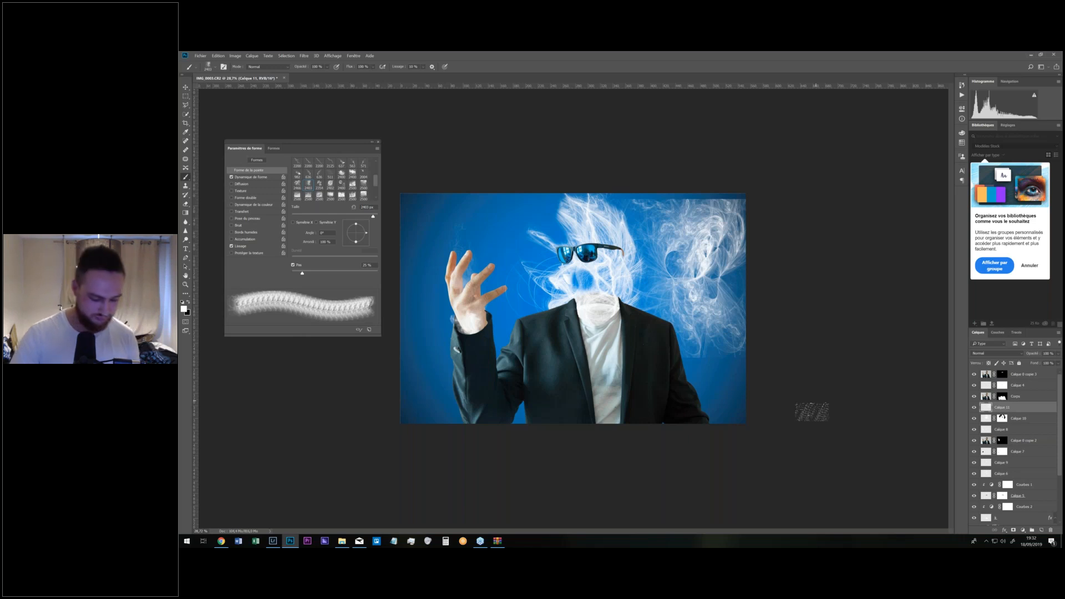
key(ctrl+z)
Try three small wisp brushes in turn on the blue background beside the smoke head, undoing each stamp.
scroll(343, 173, up, 1)
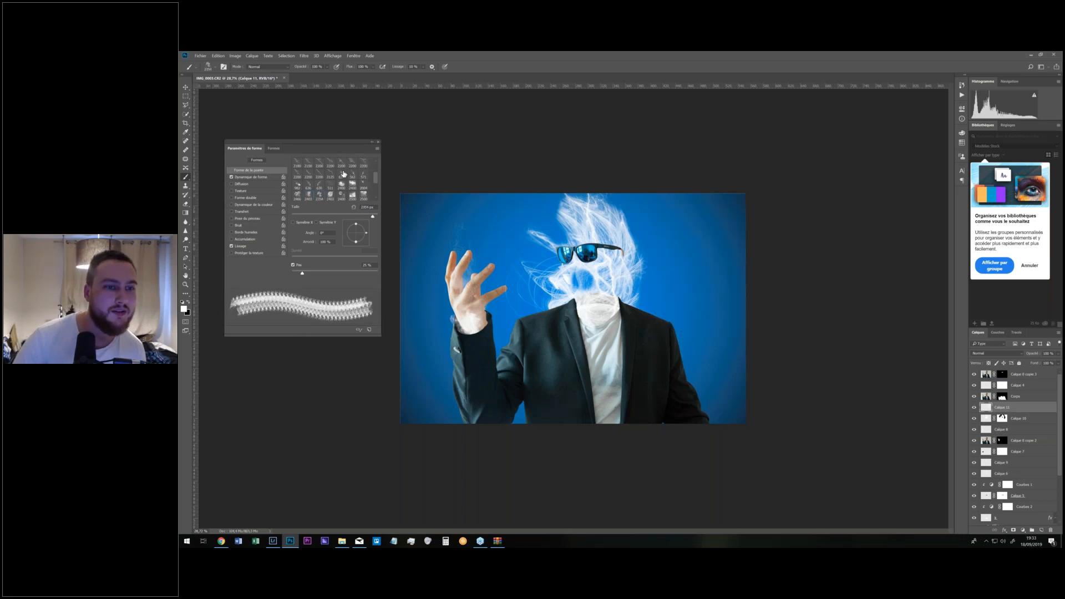
click(342, 174)
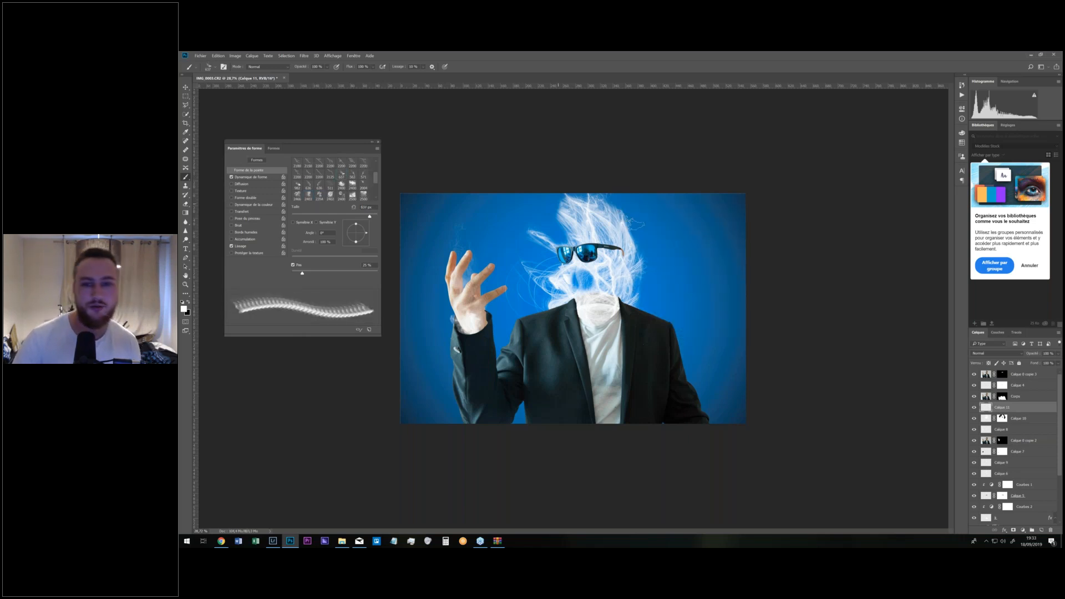
click(680, 242)
key(ctrl+z)
click(352, 177)
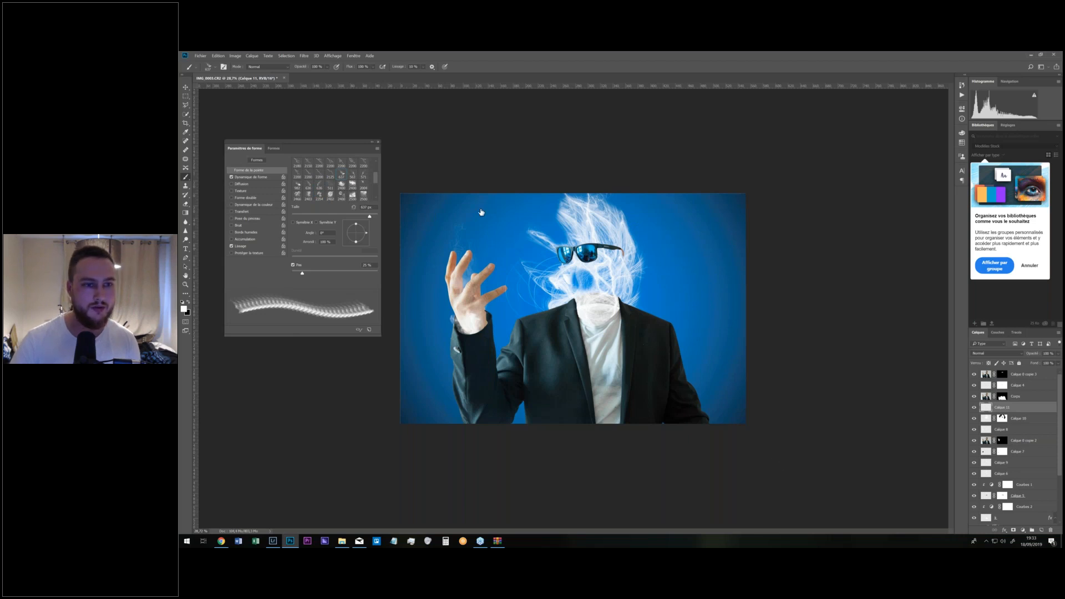
click(688, 262)
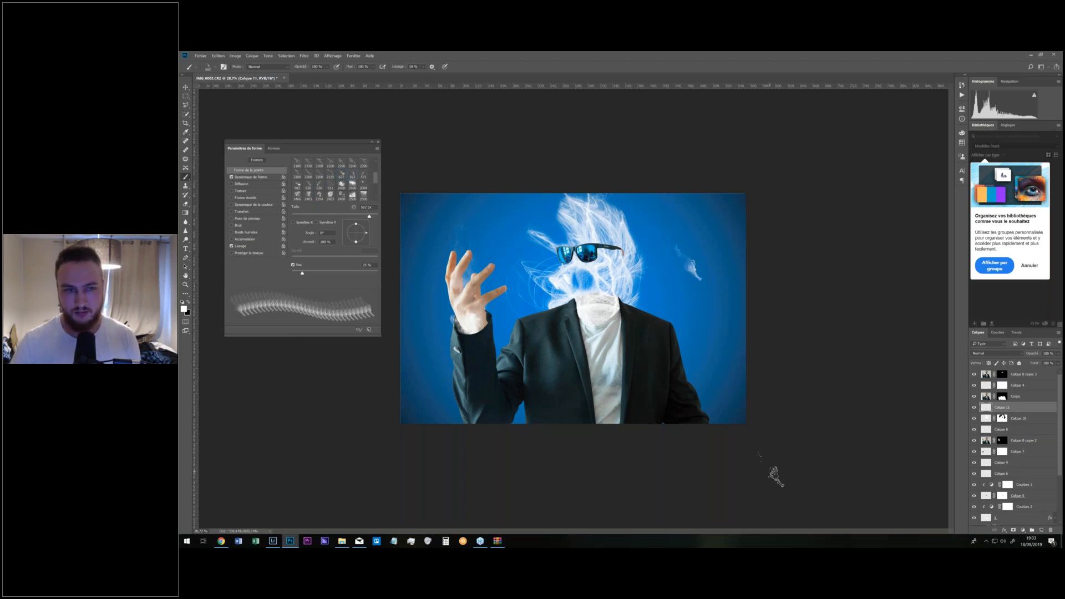
key(ctrl+z)
click(363, 174)
click(695, 267)
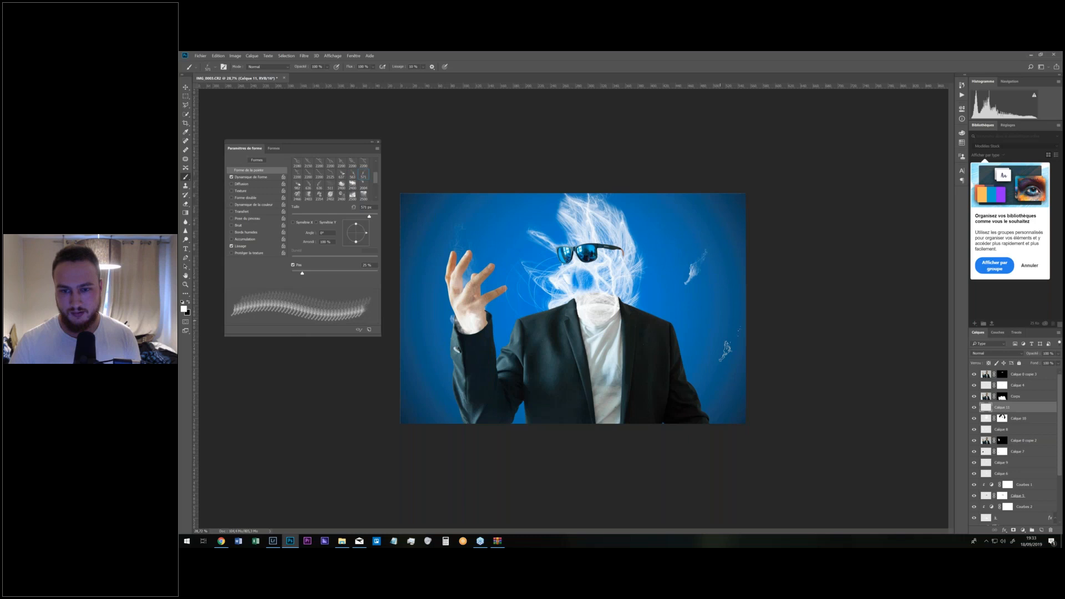
drag(715, 287, 672, 289)
key(ctrl+z)
Try three small cloud-like smoke brushes in turn beside the smoke head, undoing each stamp.
click(296, 186)
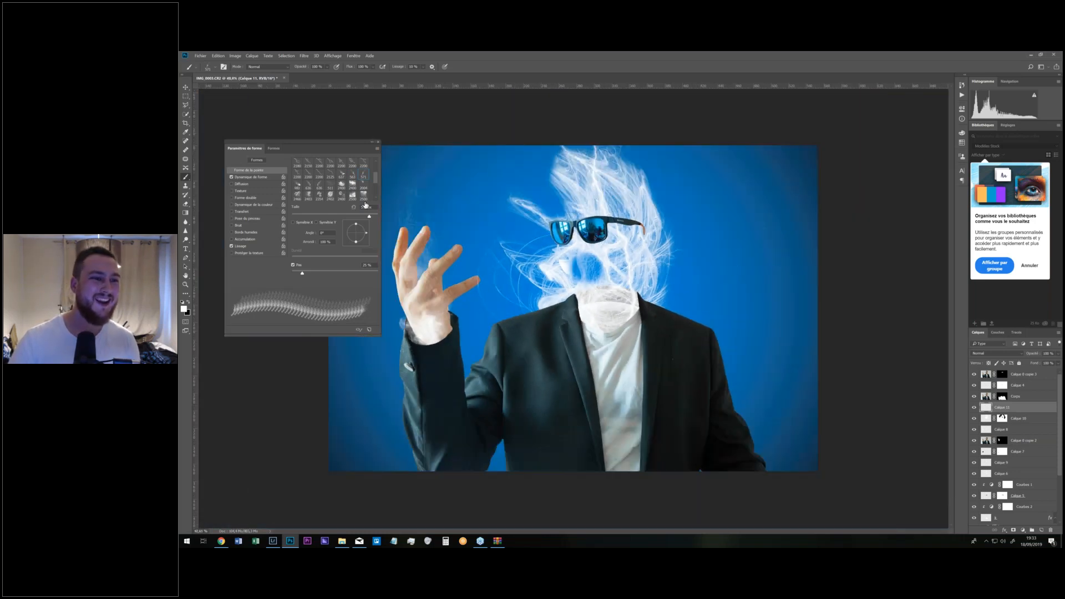
click(737, 236)
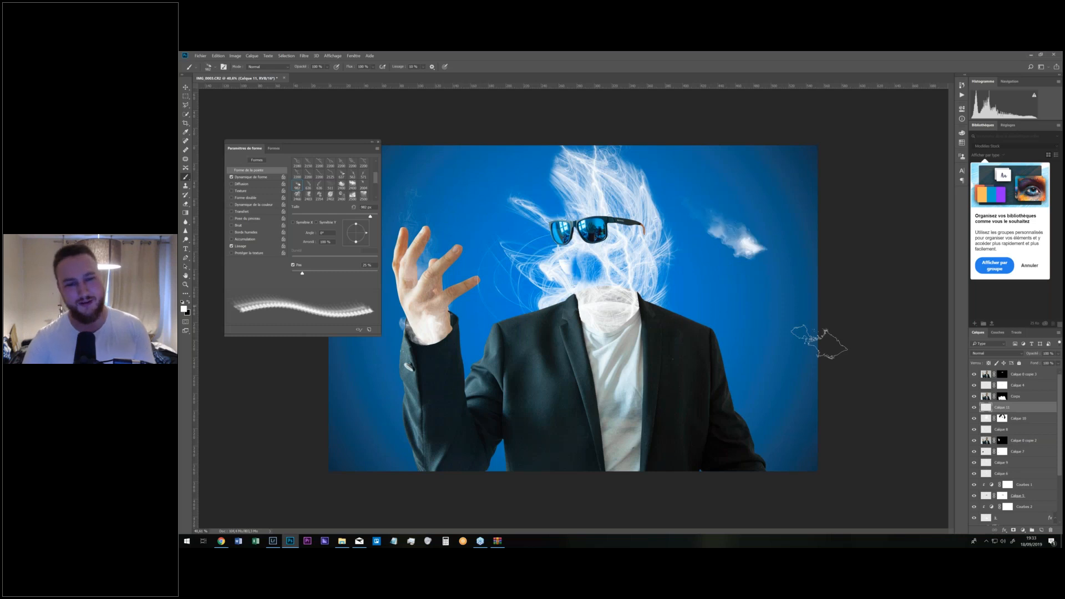
key(ctrl+z)
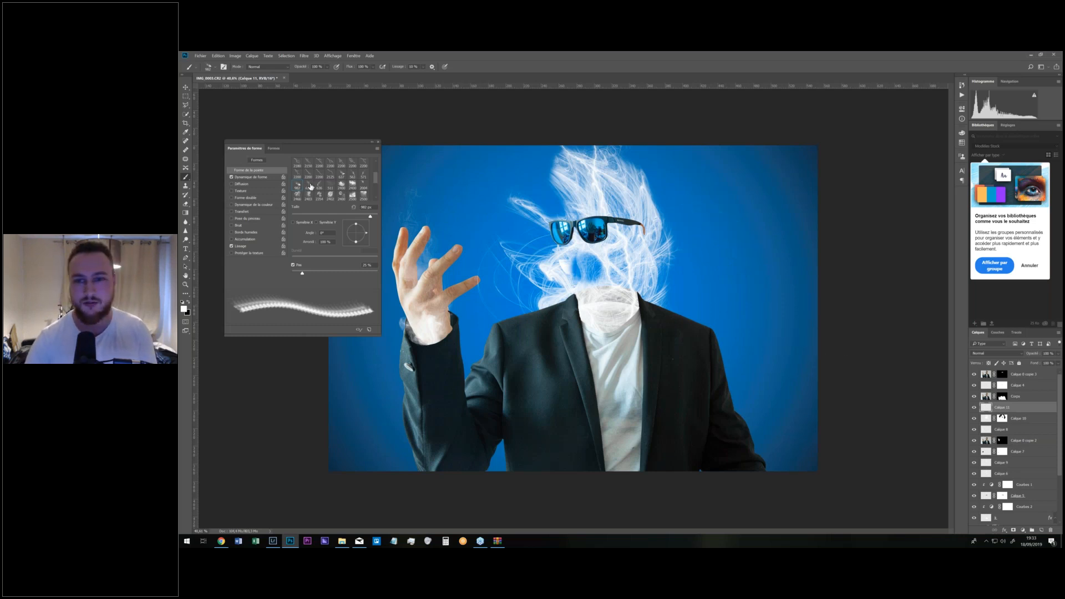
click(310, 187)
click(756, 214)
key(ctrl+z)
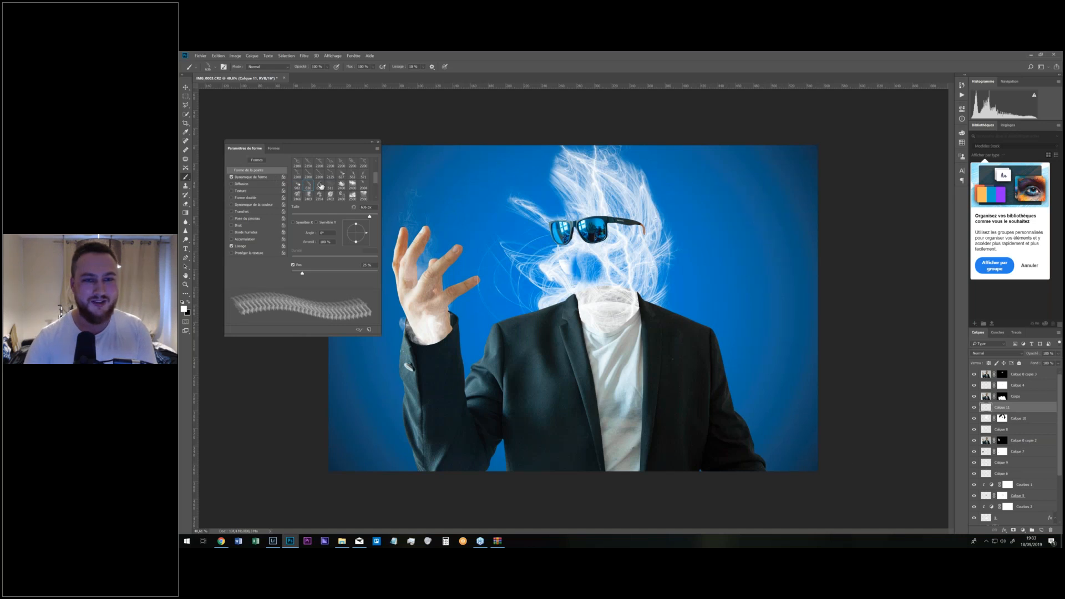
click(321, 187)
click(701, 211)
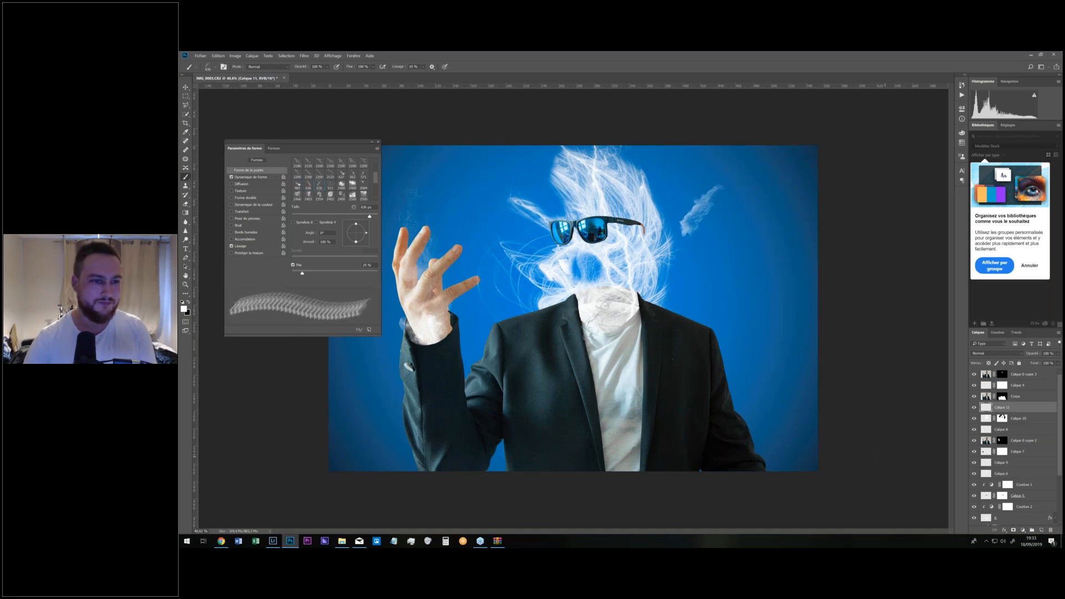
key(ctrl+z)
Stamp a fine smoke swirl on Calque 11 and move it over the lower face, between the sunglasses and the collar.
click(309, 196)
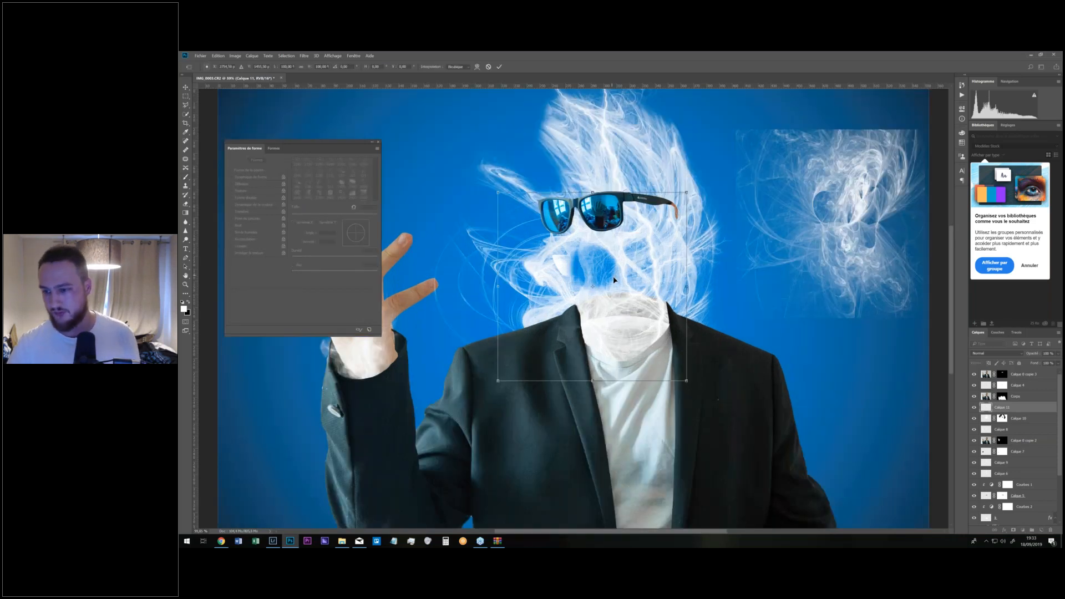
key(Return)
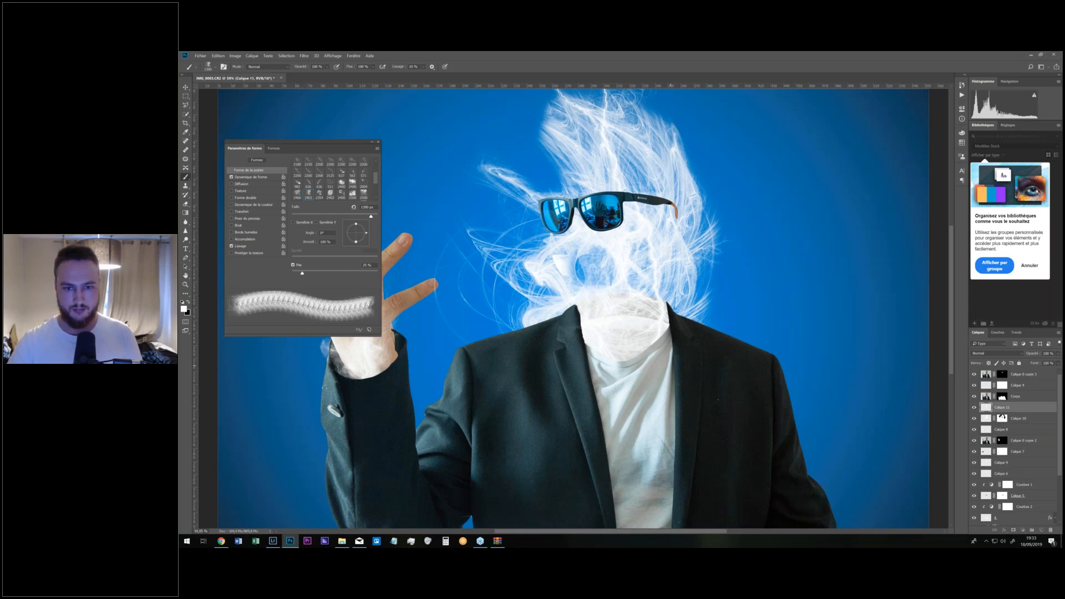
Paint white with the soft round brush on Calque 10's mask to restore smoke just below the sunglasses' front lens.
click(1002, 418)
key(c)
key(b)
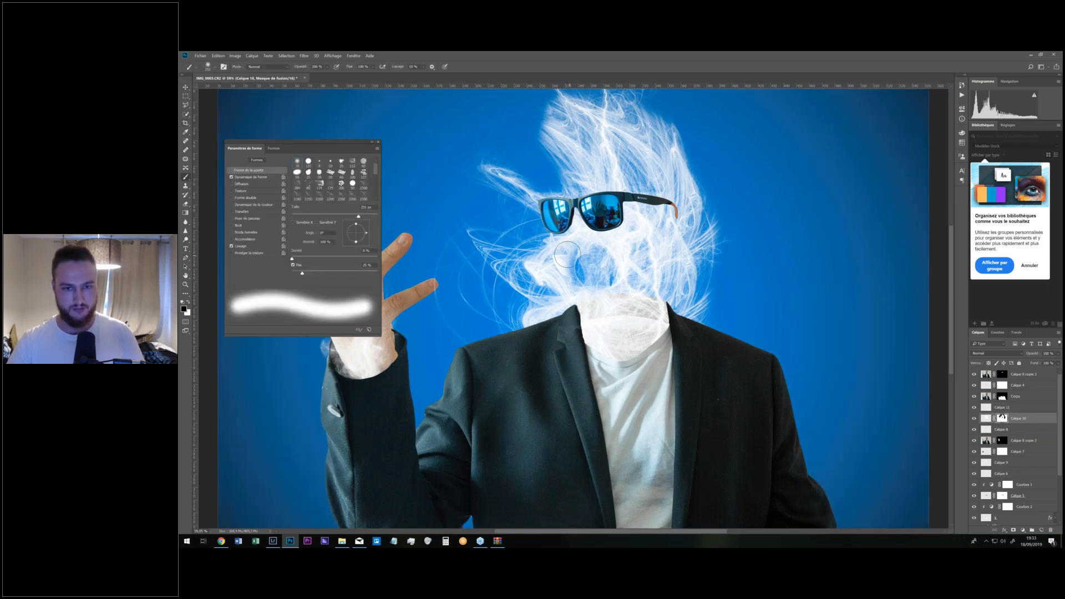
key(x)
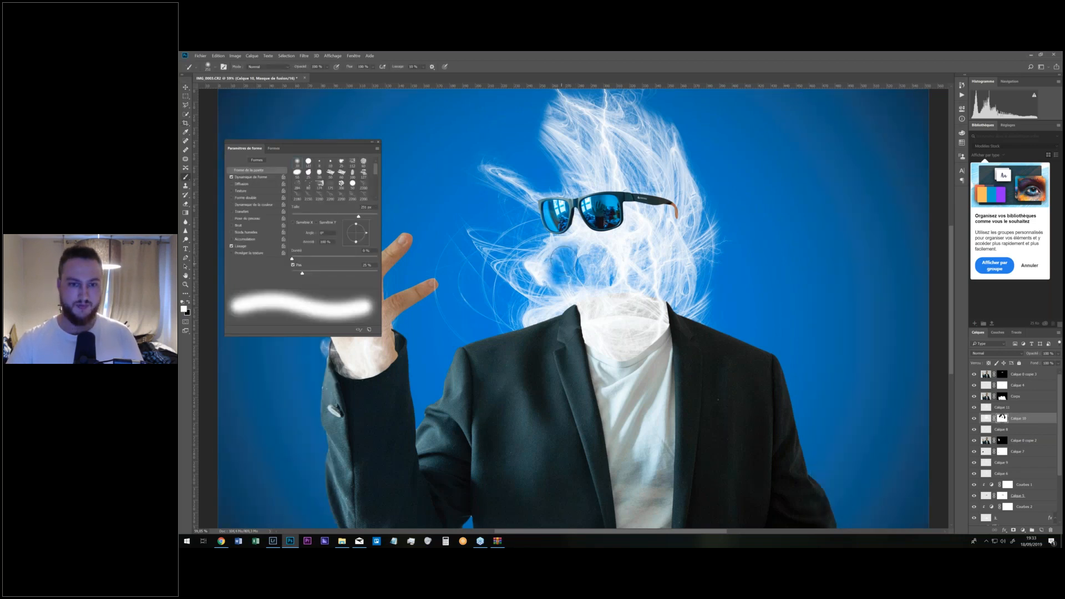
mouse_move(566, 253)
mouse_down()
mouse_move(557, 280)
mouse_move(570, 285)
mouse_move(578, 268)
mouse_up()
key(x)
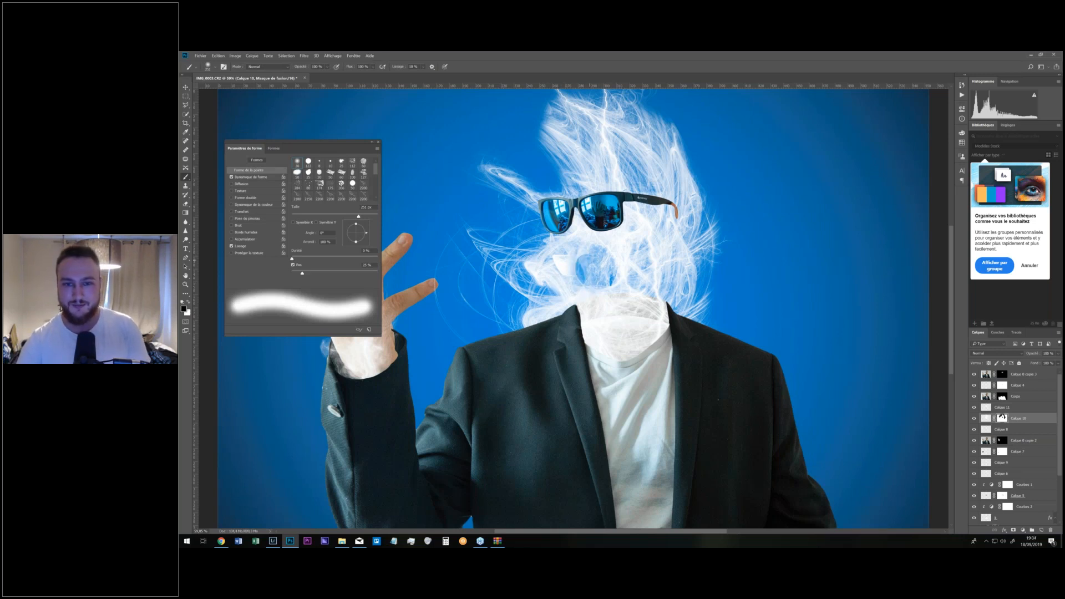
Add a layer mask to Calque 11 and dab black over the smoke below the sunglasses, reducing the soft brush size.
click(1001, 409)
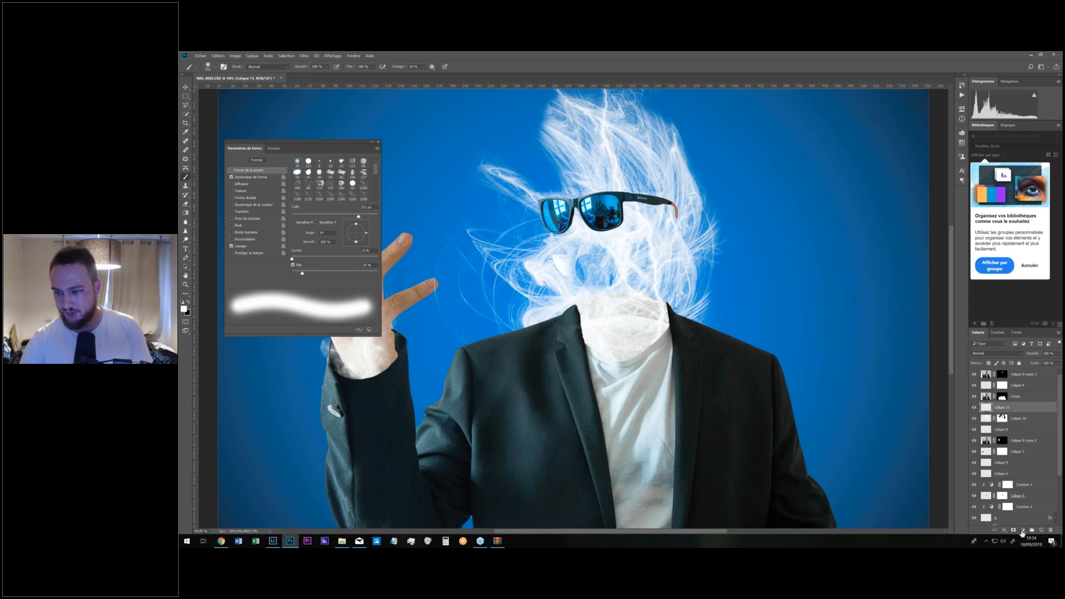
click(1013, 530)
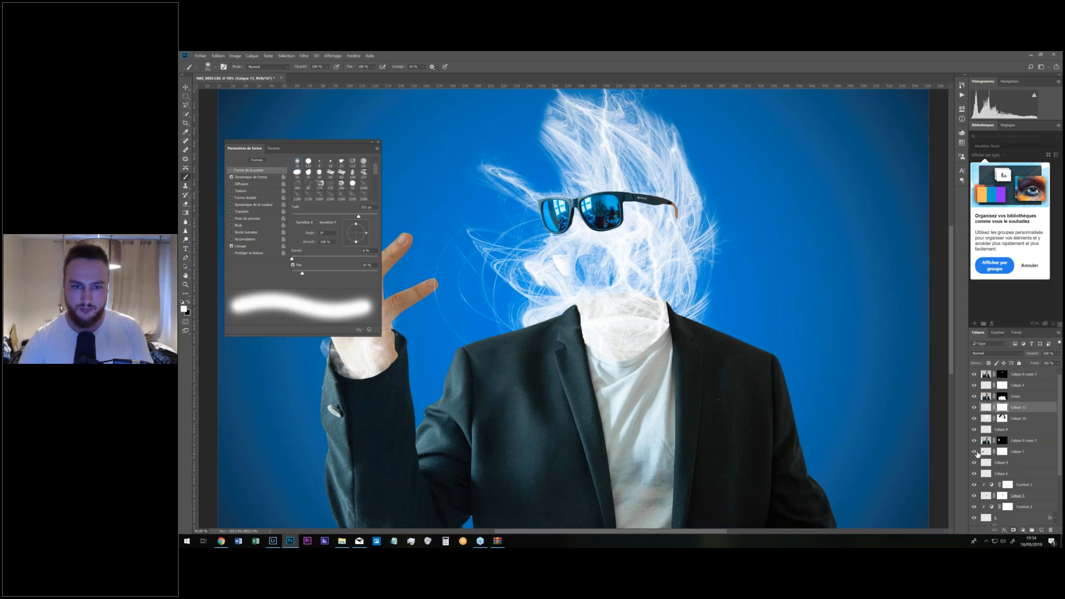
click(591, 270)
click(598, 272)
alt+drag(598, 271, 584, 272)
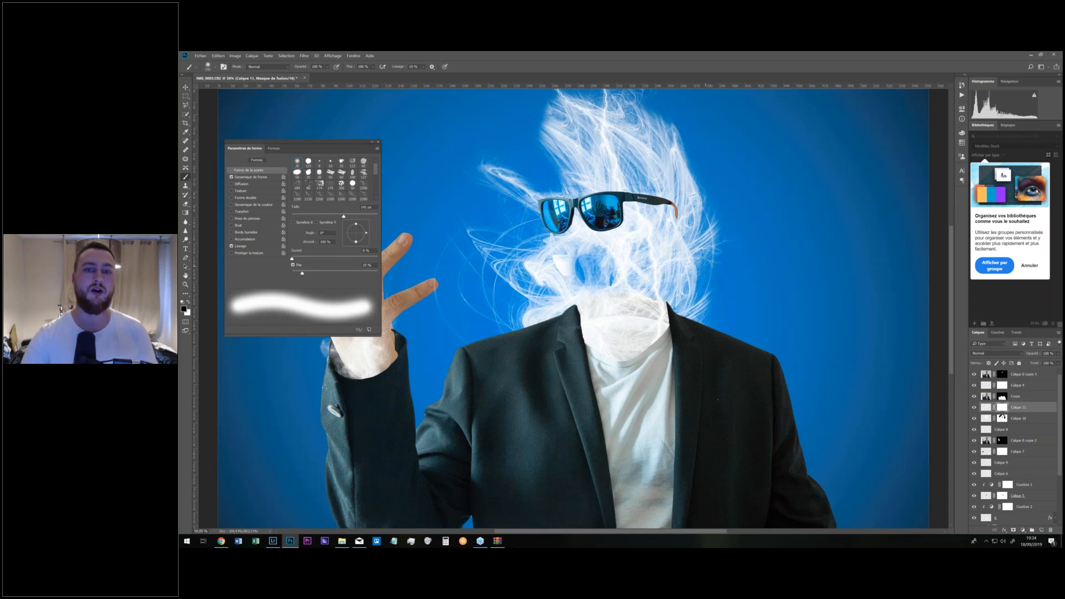
ctrl+drag(743, 270, 682, 313)
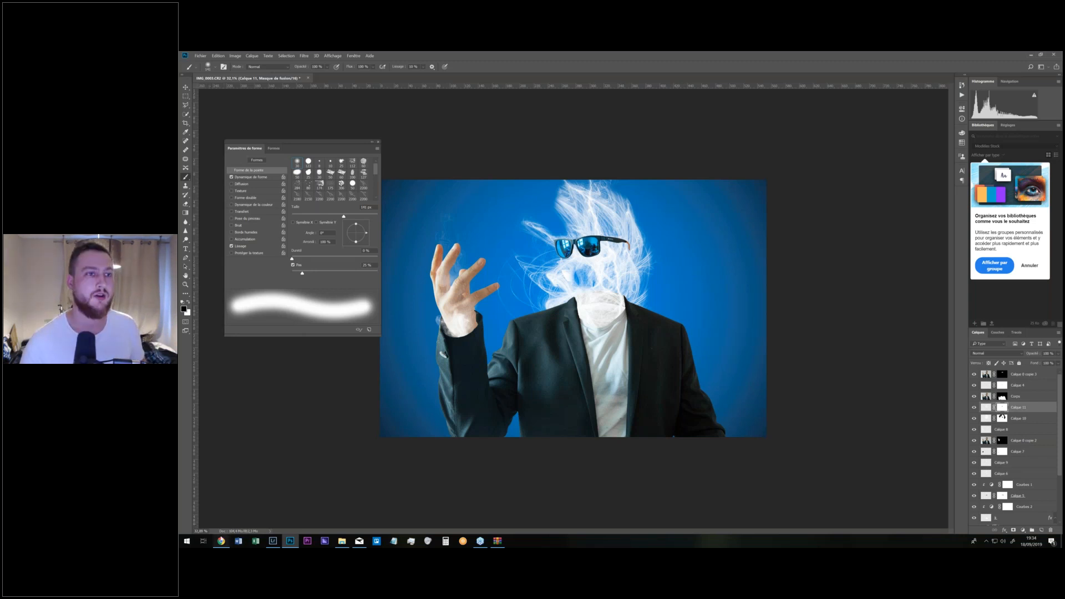
Switch to Chrome, examine the Full Frame Facebook page's smoke-head profile photo as a reference, and return to the Photoshop composite.
click(221, 540)
click(356, 60)
click(465, 84)
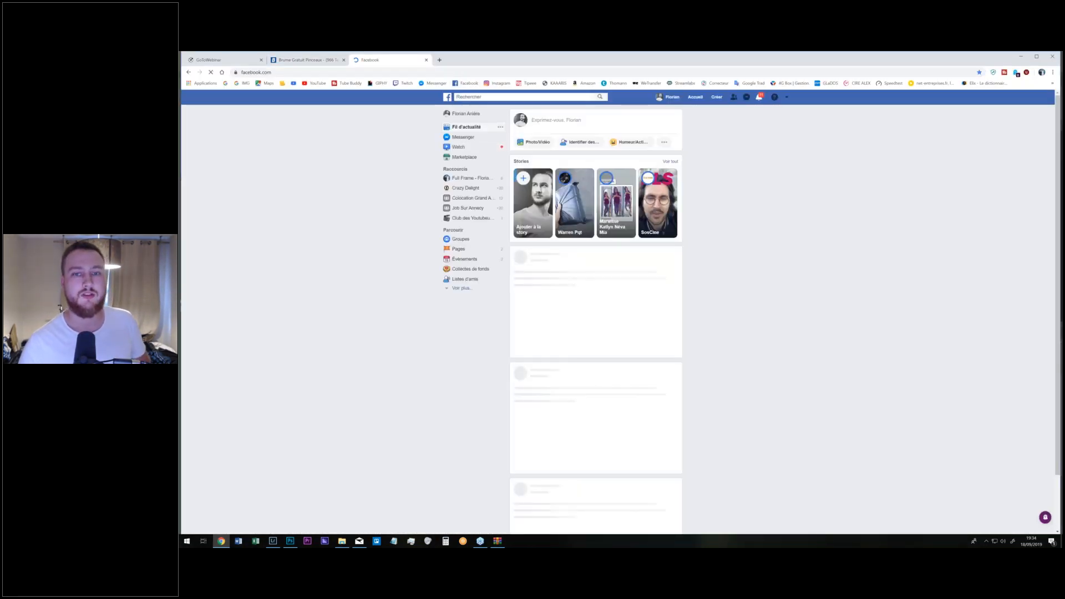
click(471, 178)
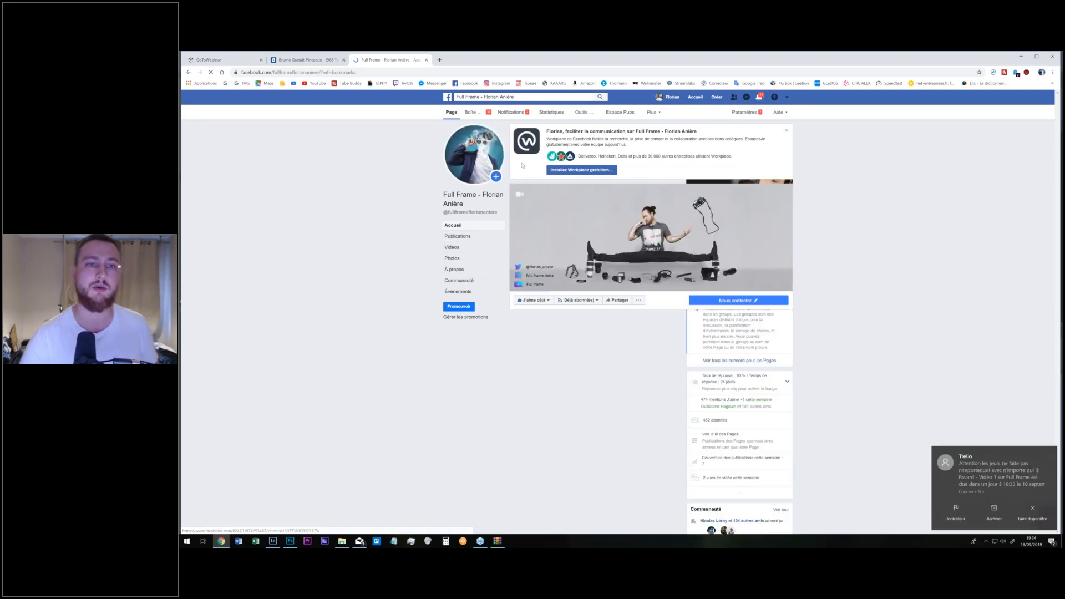
click(496, 148)
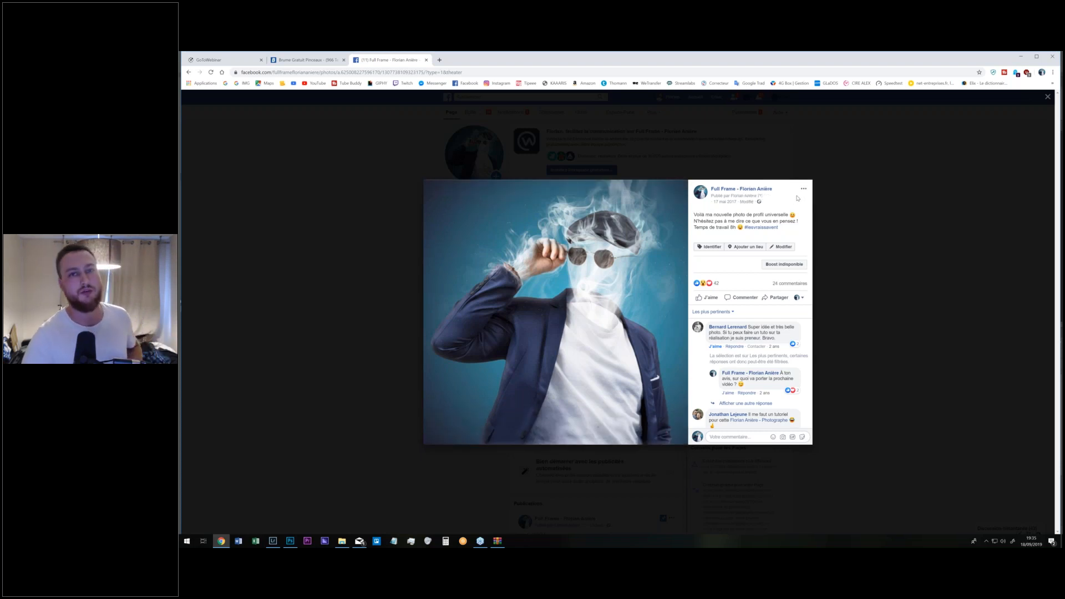
click(1025, 58)
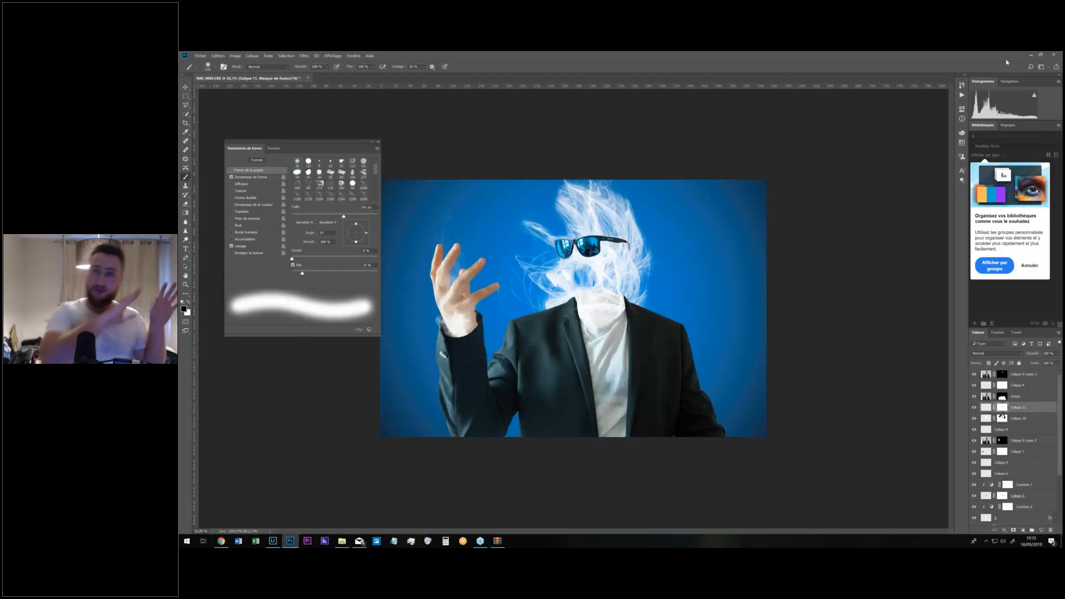